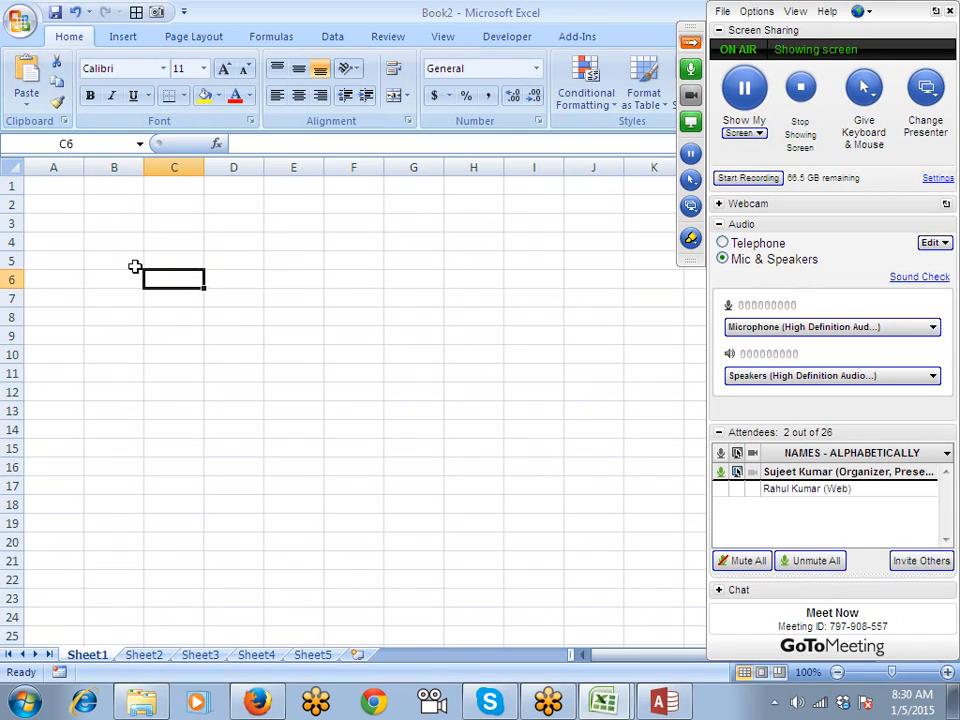
Start the meeting recording and enter the value 1 in both B5 and C5.
click(142, 260)
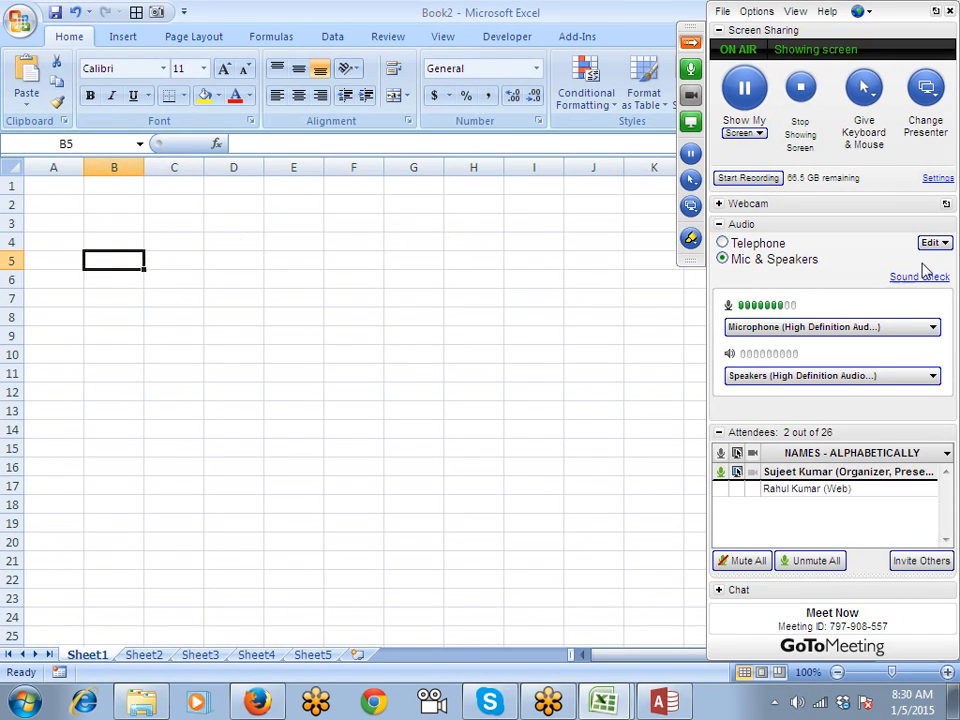
click(756, 179)
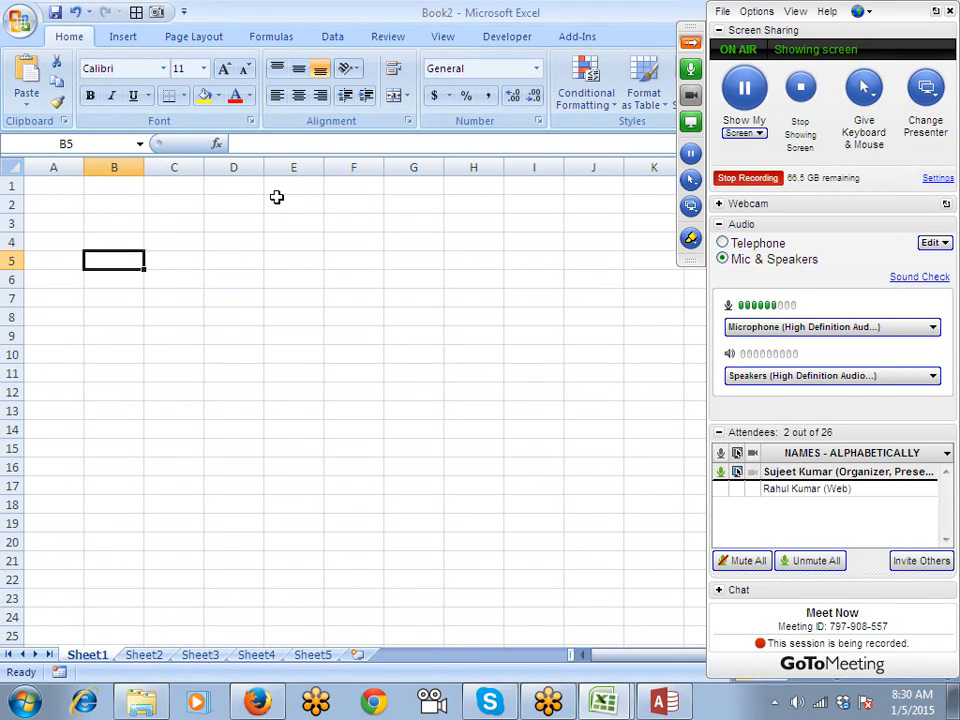
text(1)
key(Tab)
text(1)
key(Tab)
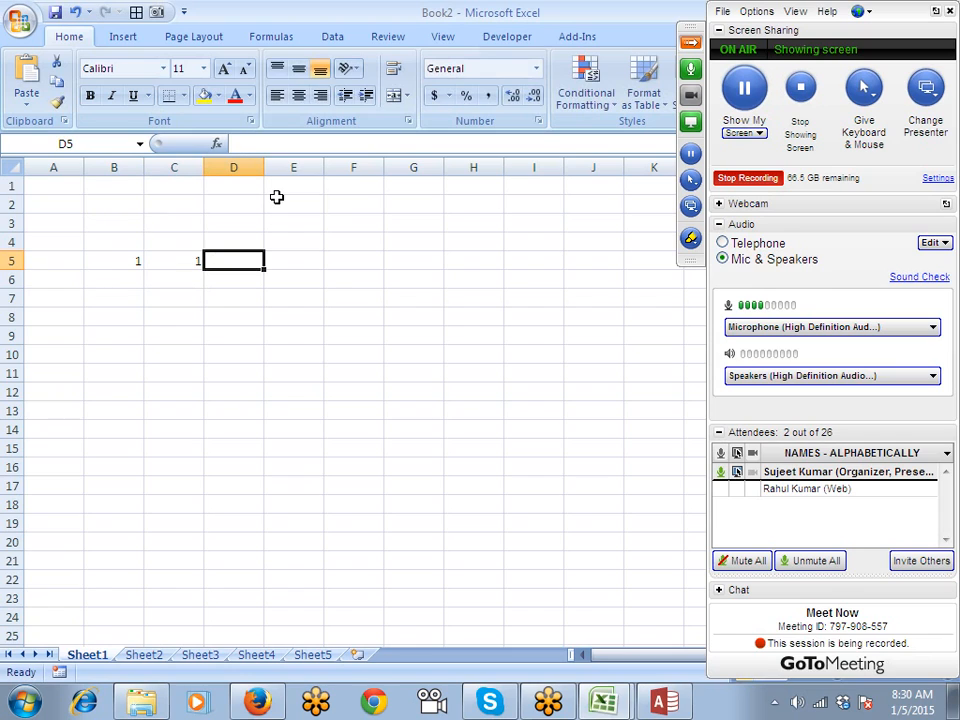
Add the headings Row in B4 and Column in C4 above the two numbers.
key(Left)
key(Left)
key(Up)
text(Ro)
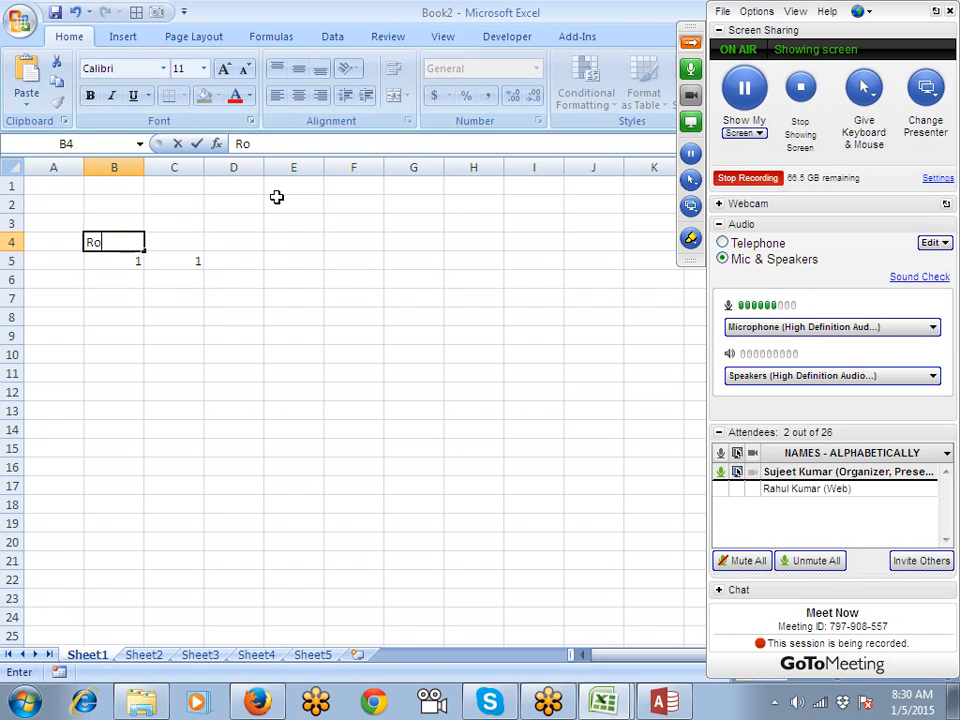
text(w)
key(Tab)
text(Col)
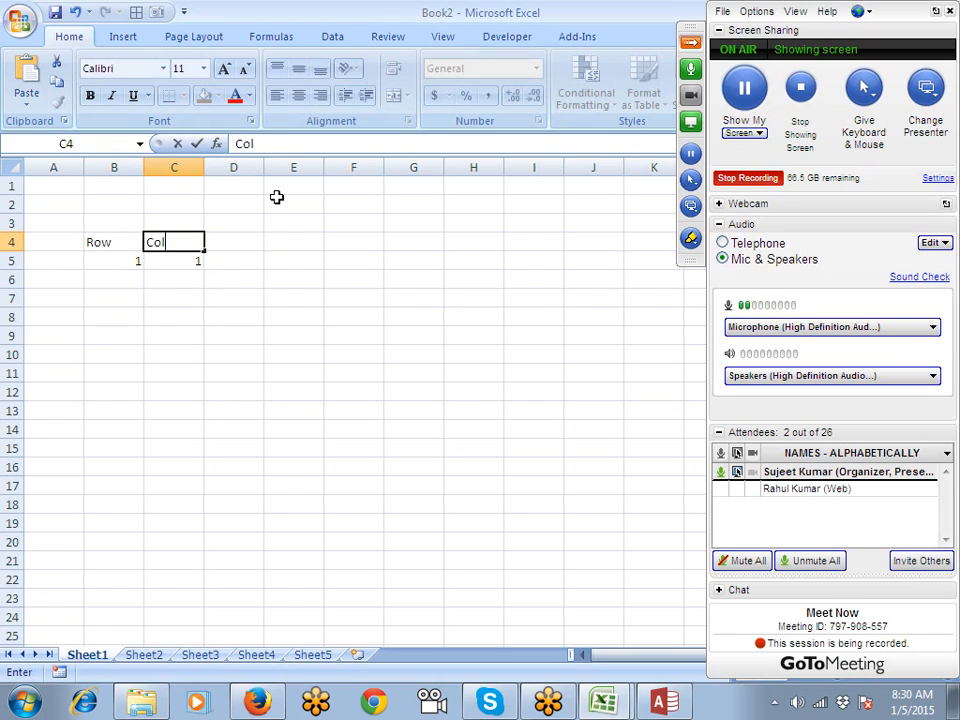
text(umn)
key(Down)
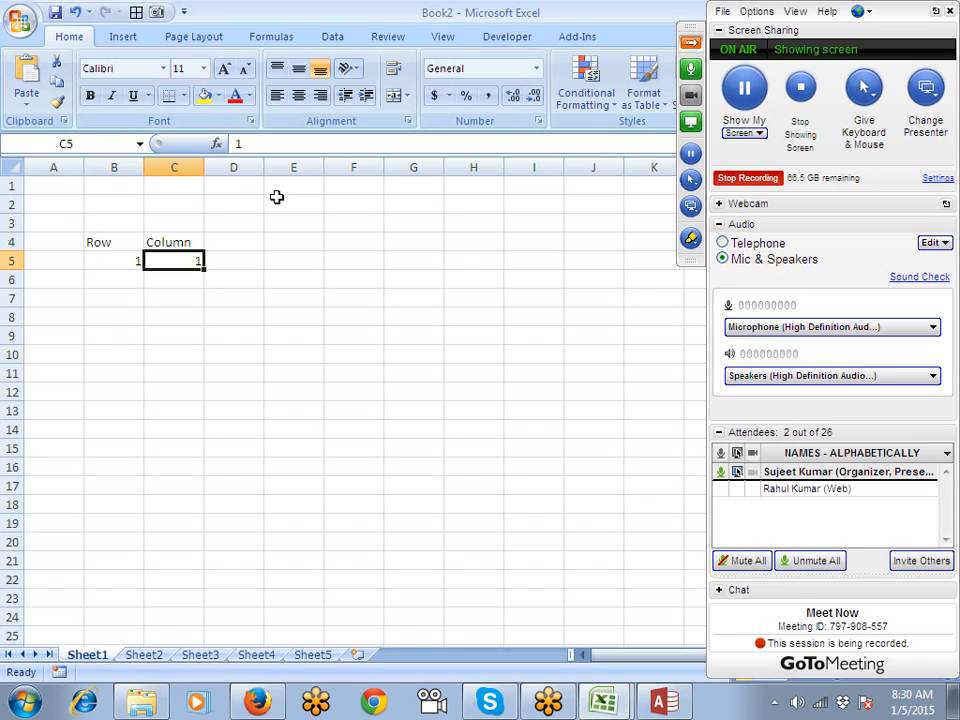
key(Right)
key(Left)
key(Left)
key(Right)
key(Right)
key(Left)
key(Left)
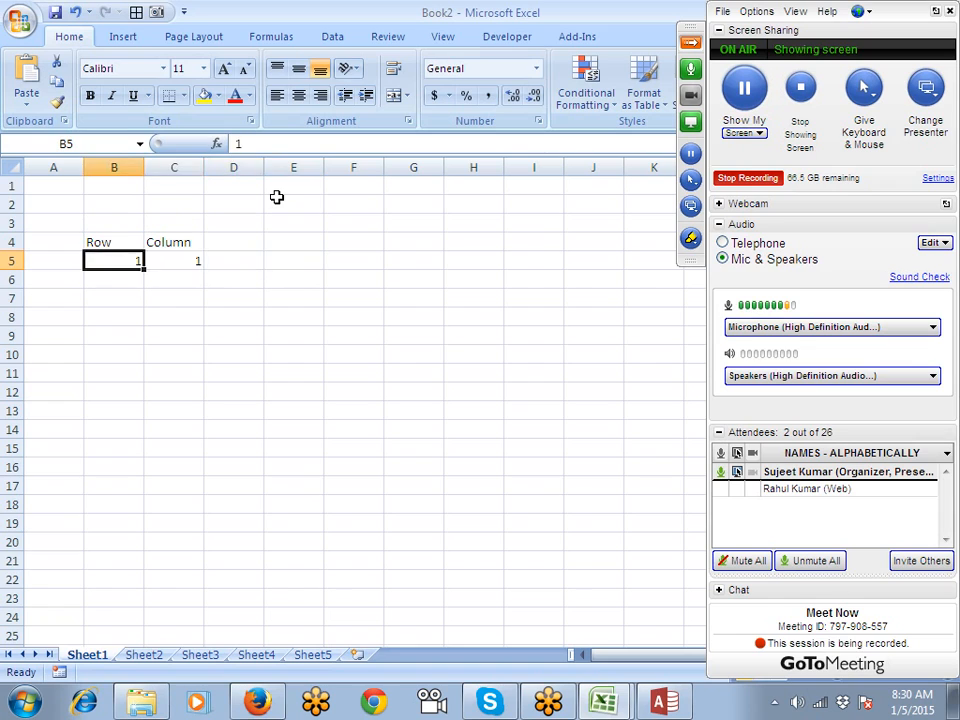
key(Right)
key(Right)
key(Up)
key(Left)
key(Left)
key(Right)
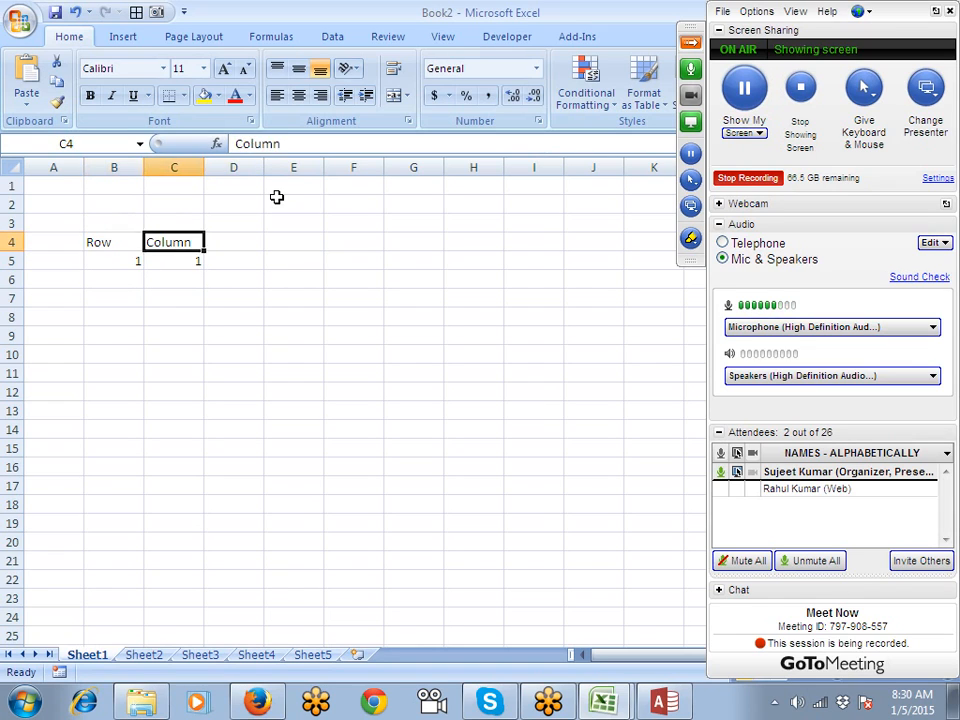
Enter the formula =ADDRESS(B5,C5) in D5 to build a cell address from the row and column numbers.
key(Down)
key(Right)
text(=adre)
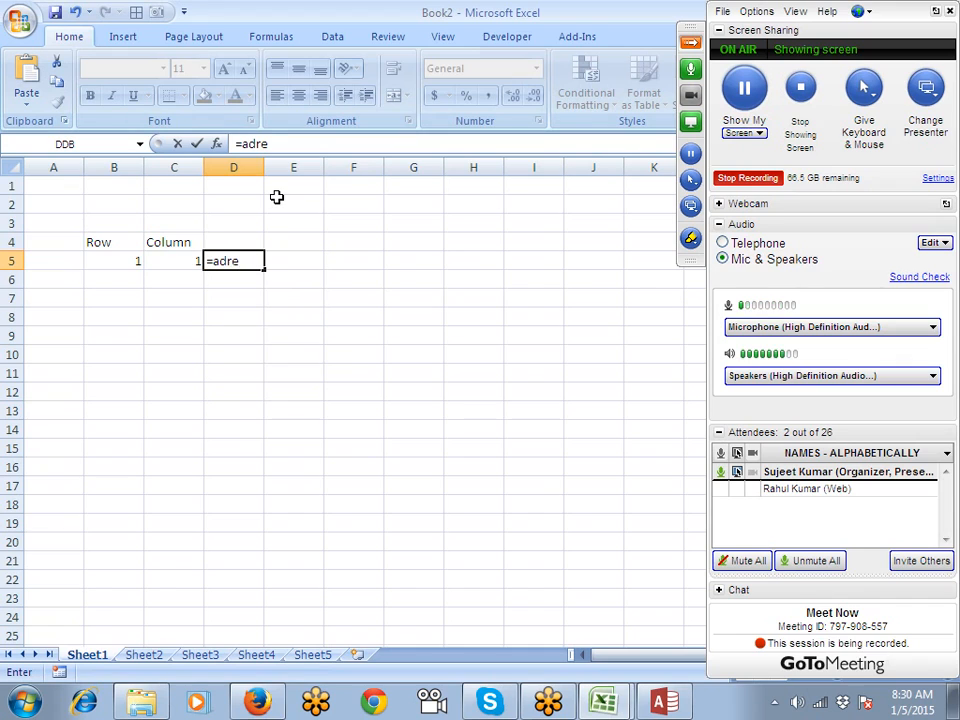
key(BackSpace)
key(BackSpace)
key(Tab)
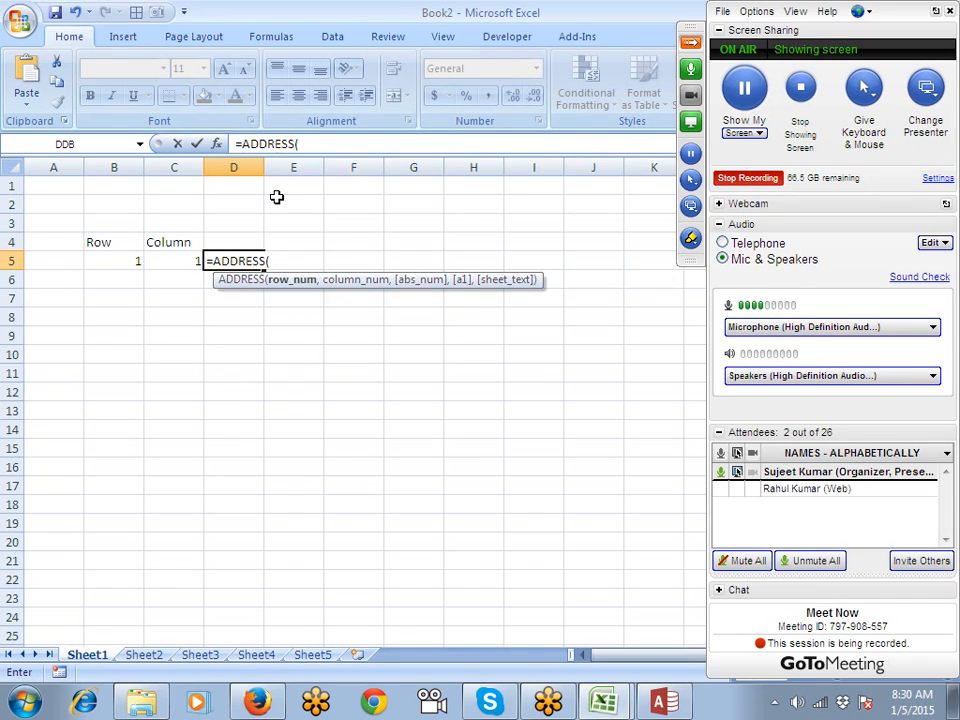
key(Left)
key(Left)
text(,)
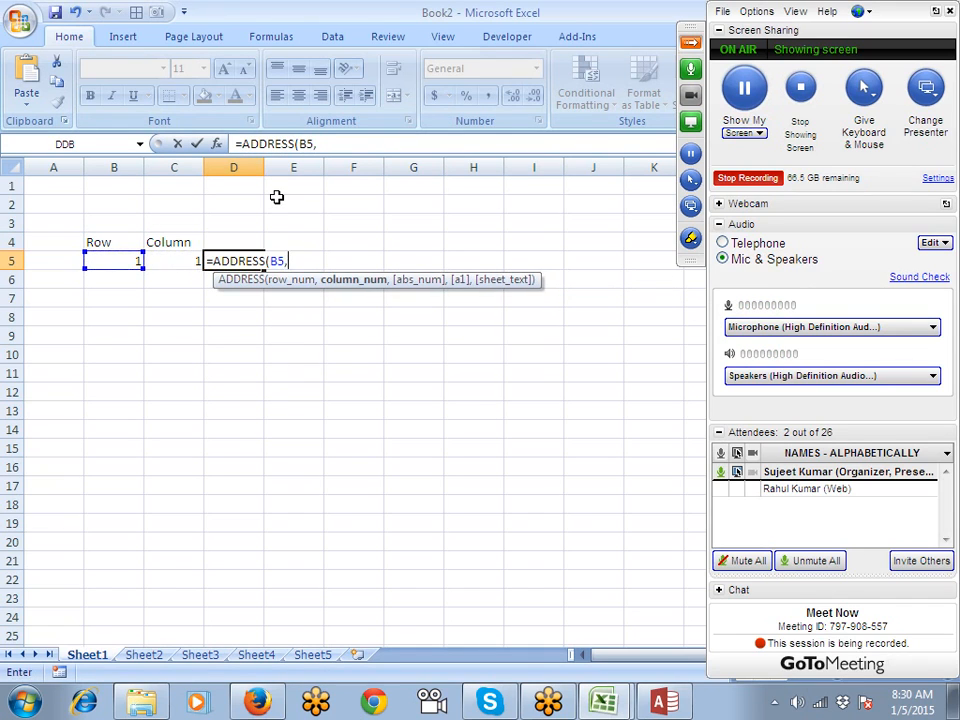
key(Left)
key(Return)
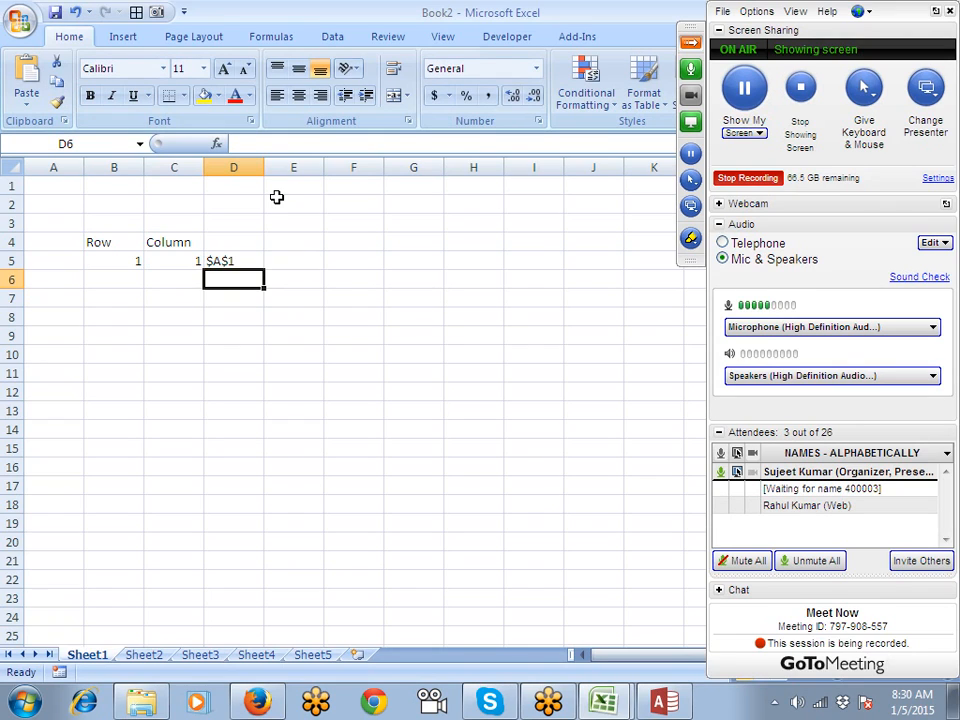
Set the column number in C5 to 3.
key(Up)
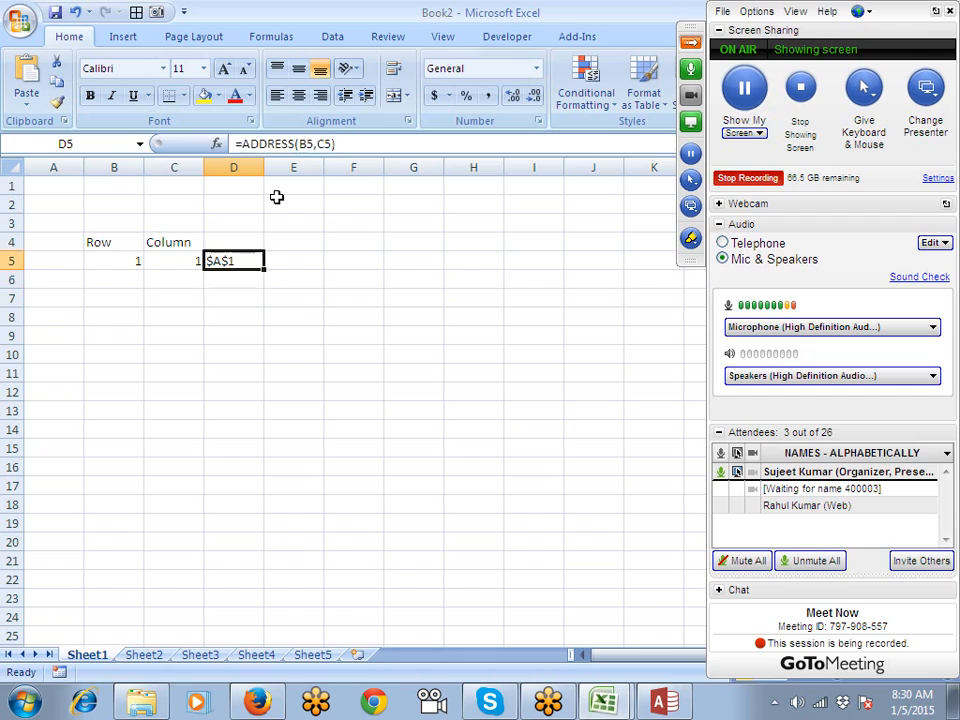
key(Left)
text(3)
key(Return)
key(Up)
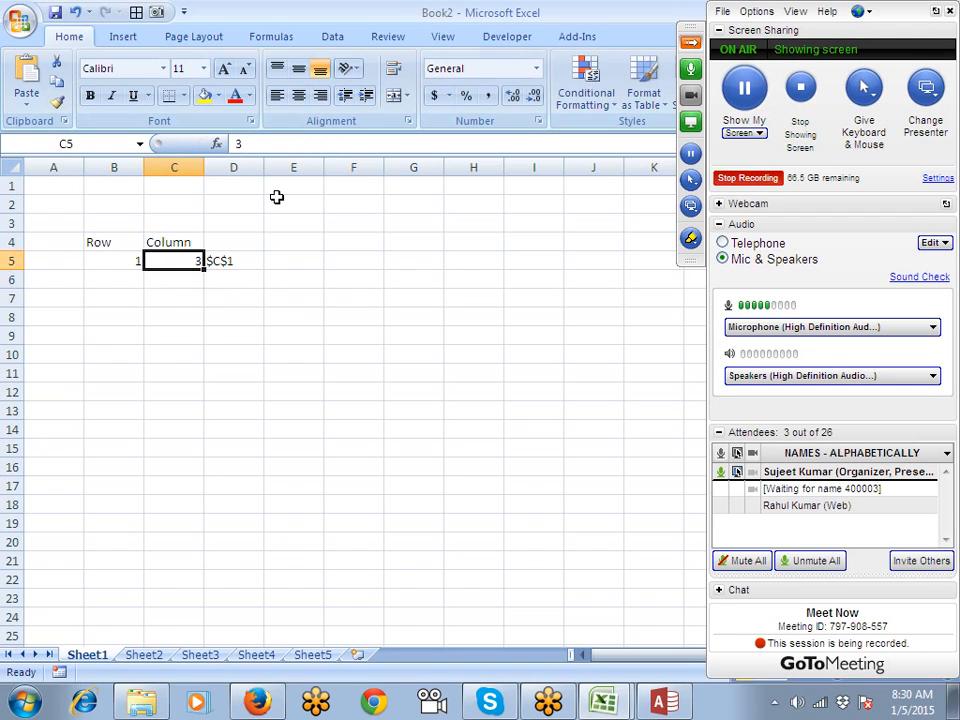
Change the row number in B5 first to 5 and finally to 7.
key(Left)
text(5)
key(Return)
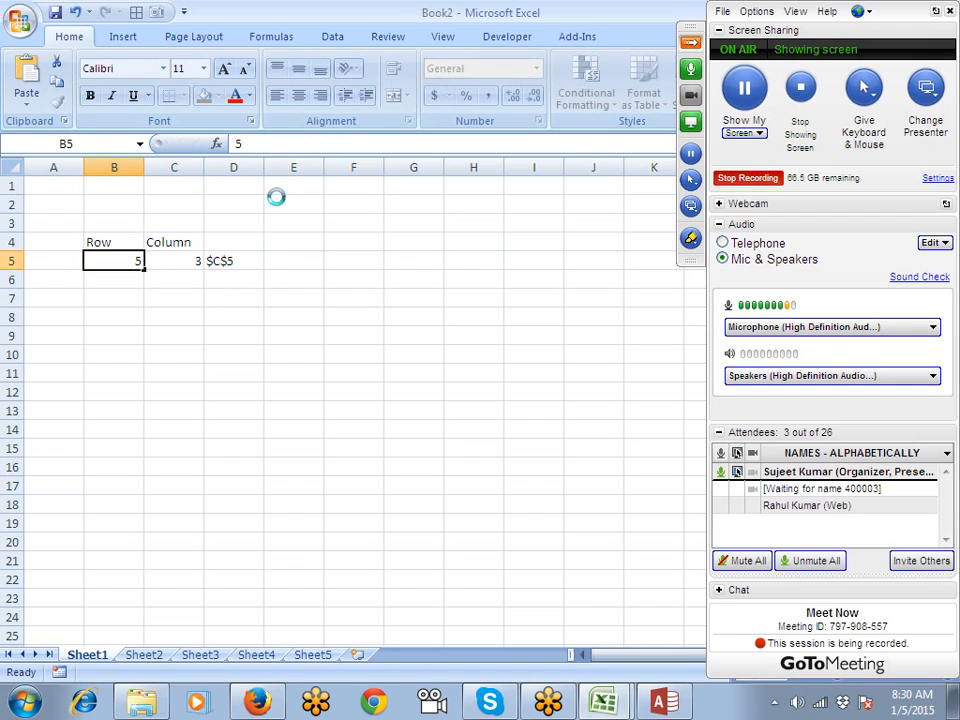
key(Up)
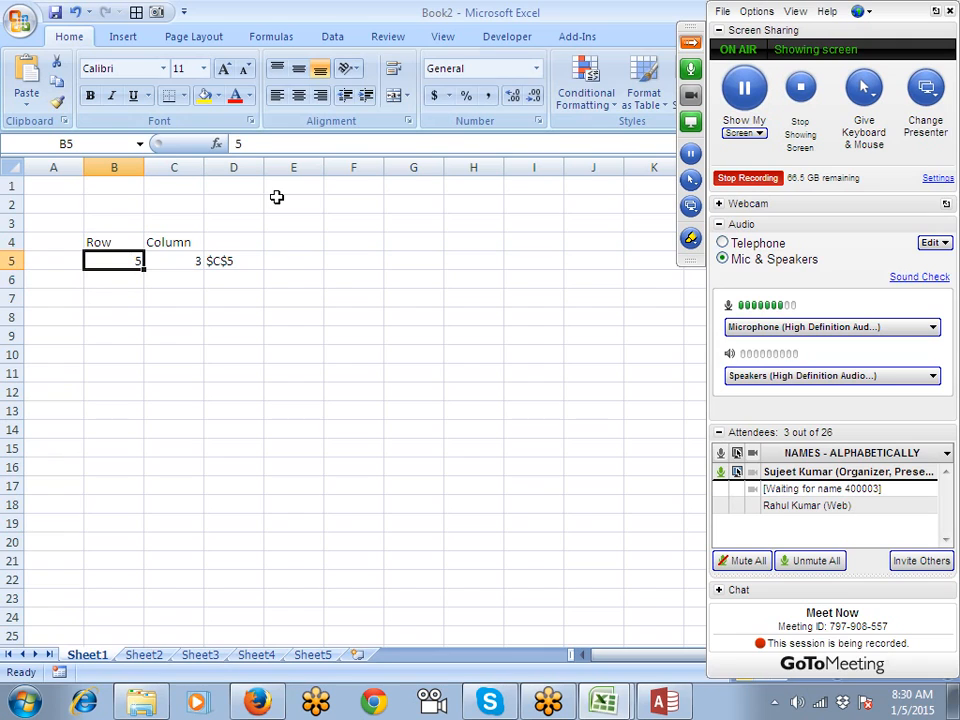
text(7)
key(Right)
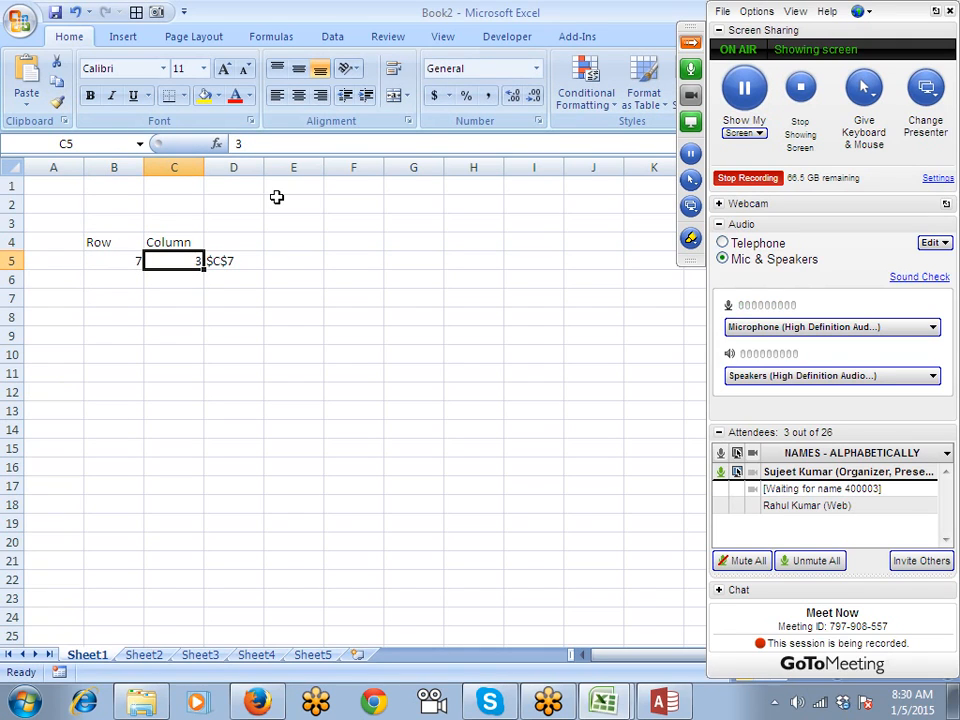
key(Left)
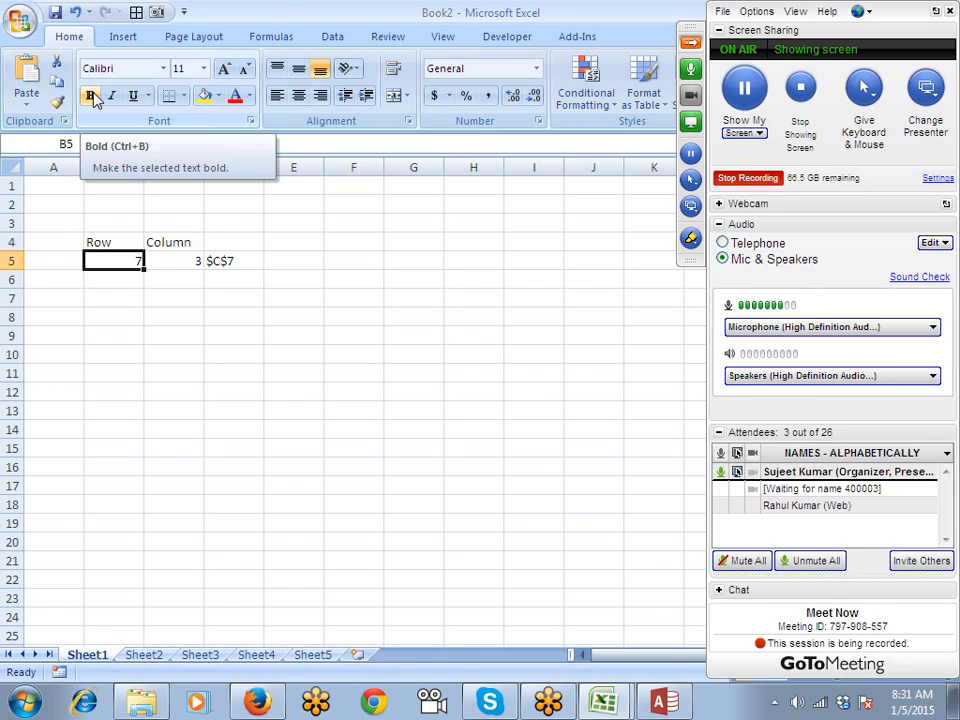
Enter 854 in B7 and select the empty cell E5 beside the address formula.
key(Down)
key(Down)
text(854)
key(Right)
key(Right)
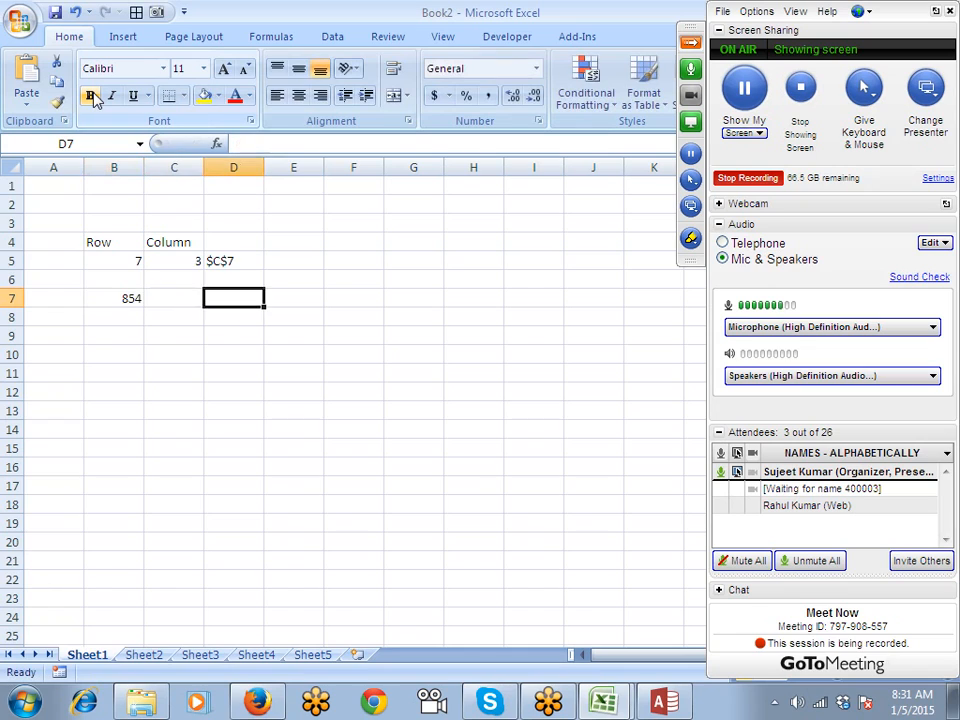
key(Up)
key(Up)
key(Right)
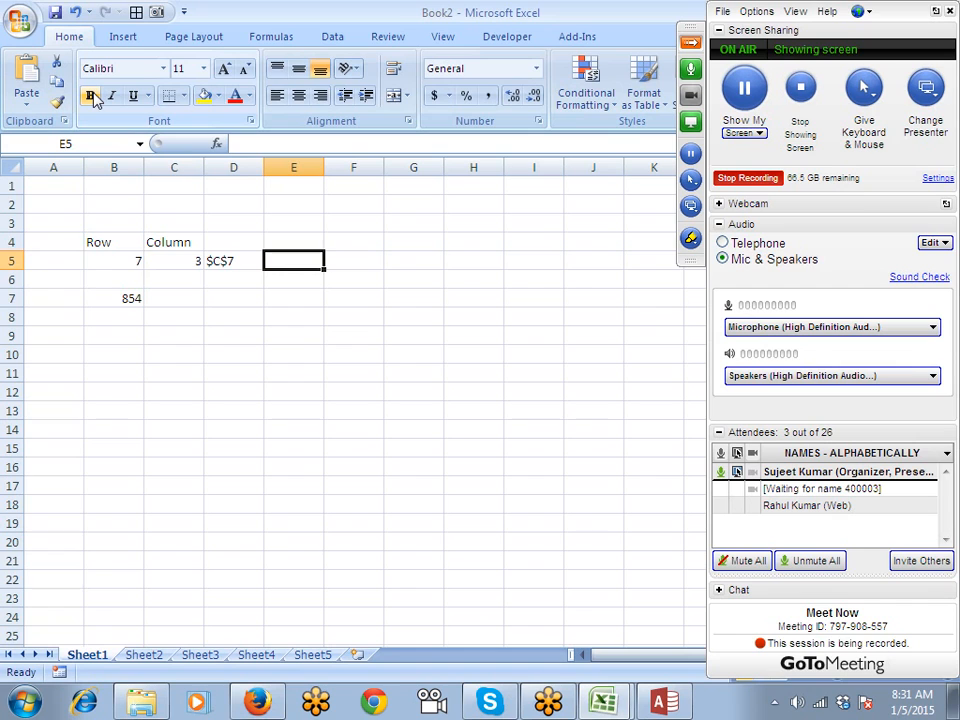
Switch to Access, open the DEMO table and look through the entries in its Name field.
click(664, 702)
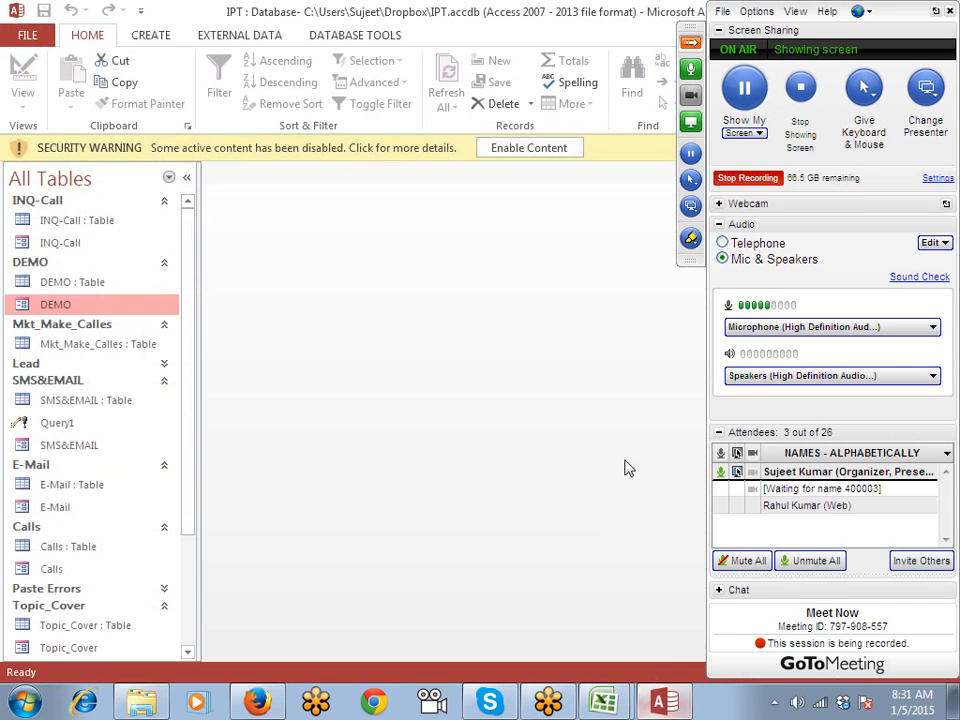
double_click(86, 282)
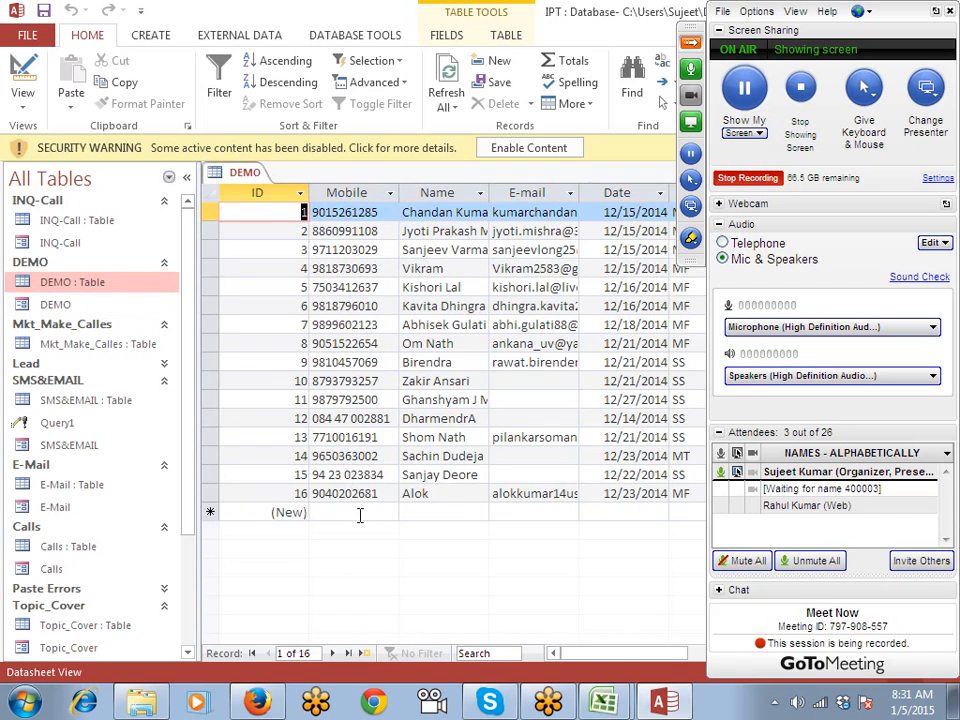
click(404, 474)
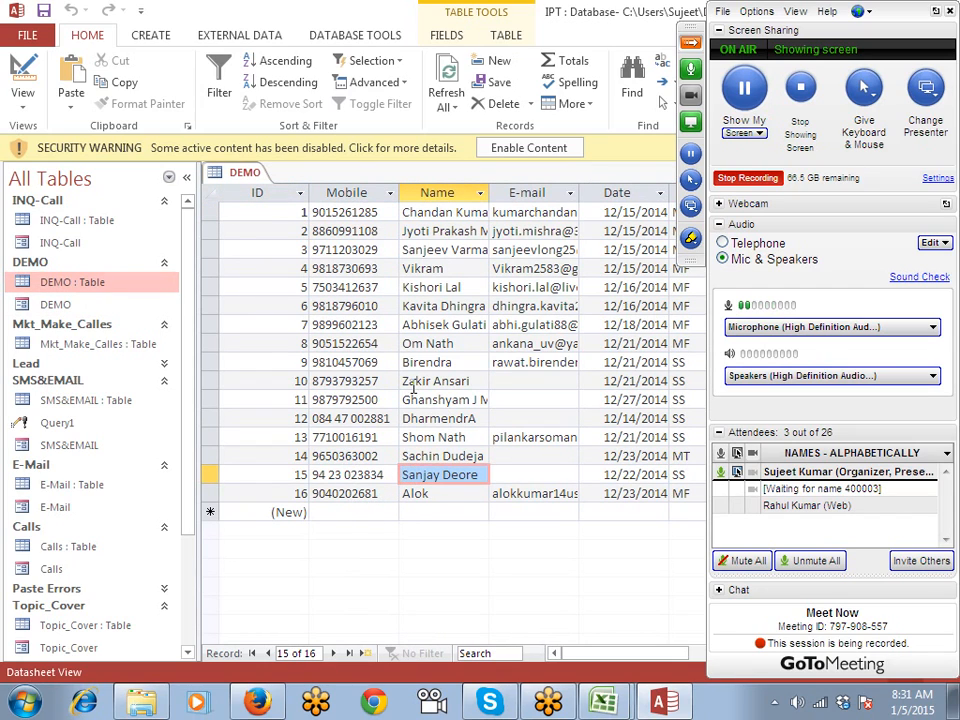
click(408, 231)
click(404, 213)
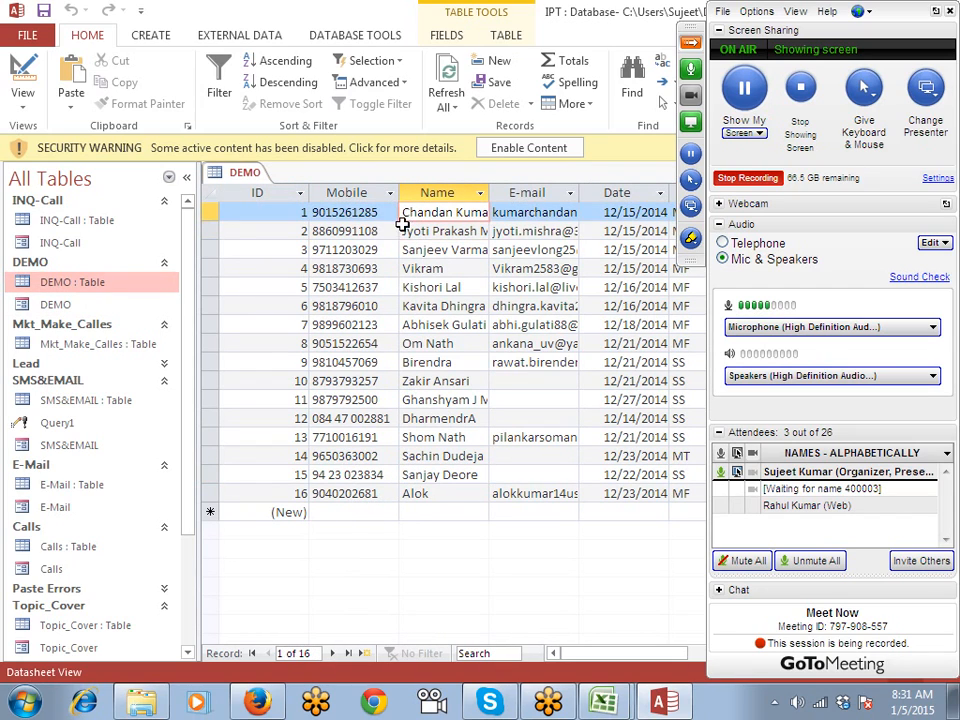
click(401, 231)
click(401, 212)
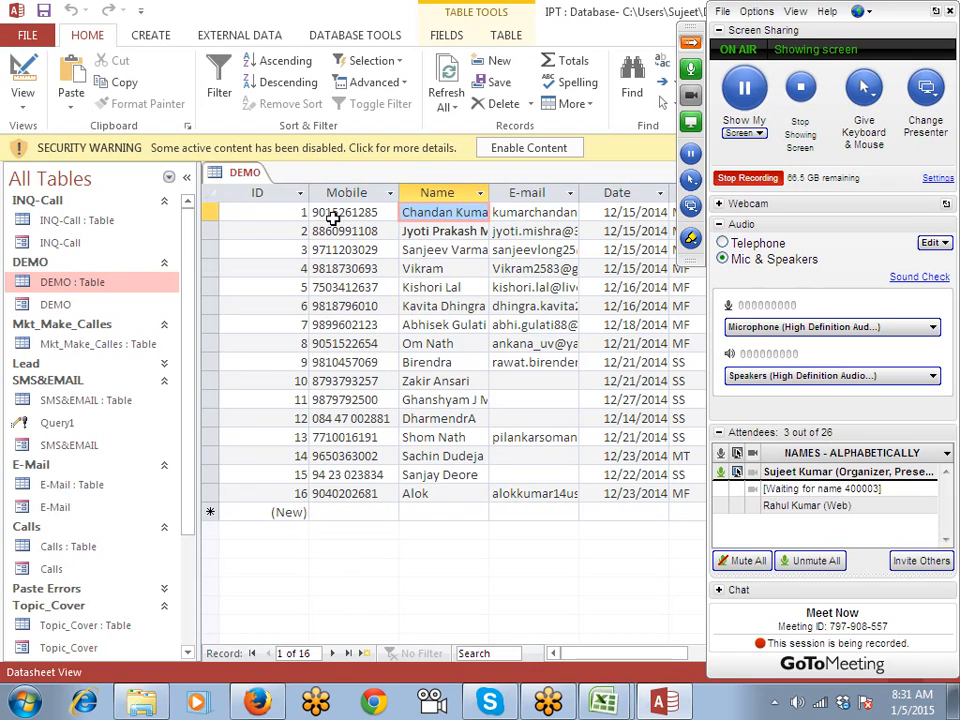
Return to the Excel workbook and enter the formula =INDIRECT(D5) in E5.
key(alt+Tab)
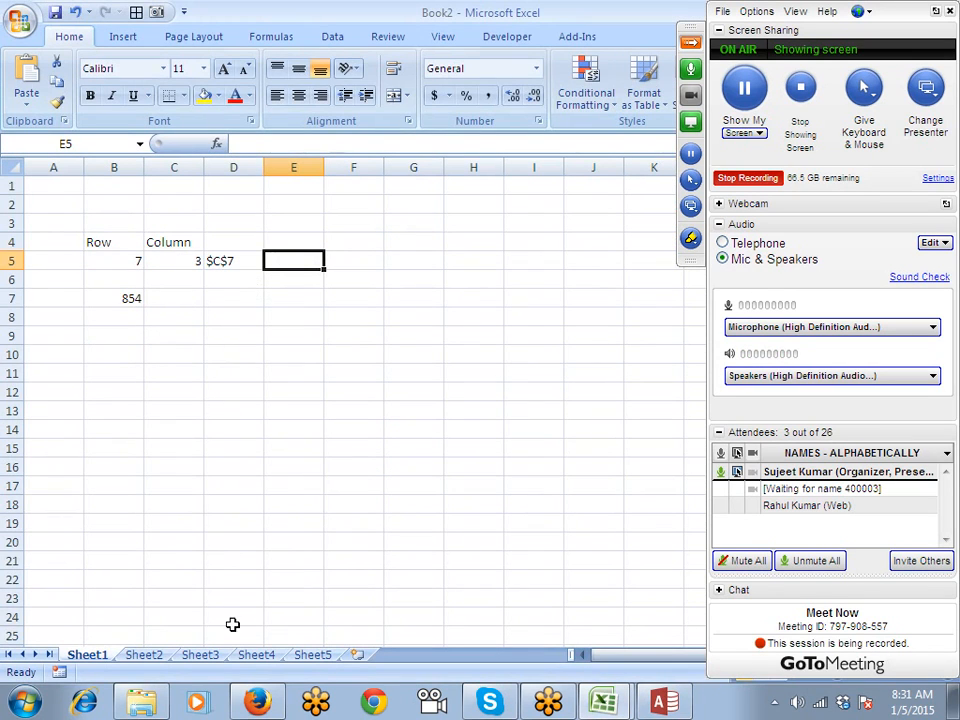
click(131, 298)
click(274, 259)
text(=)
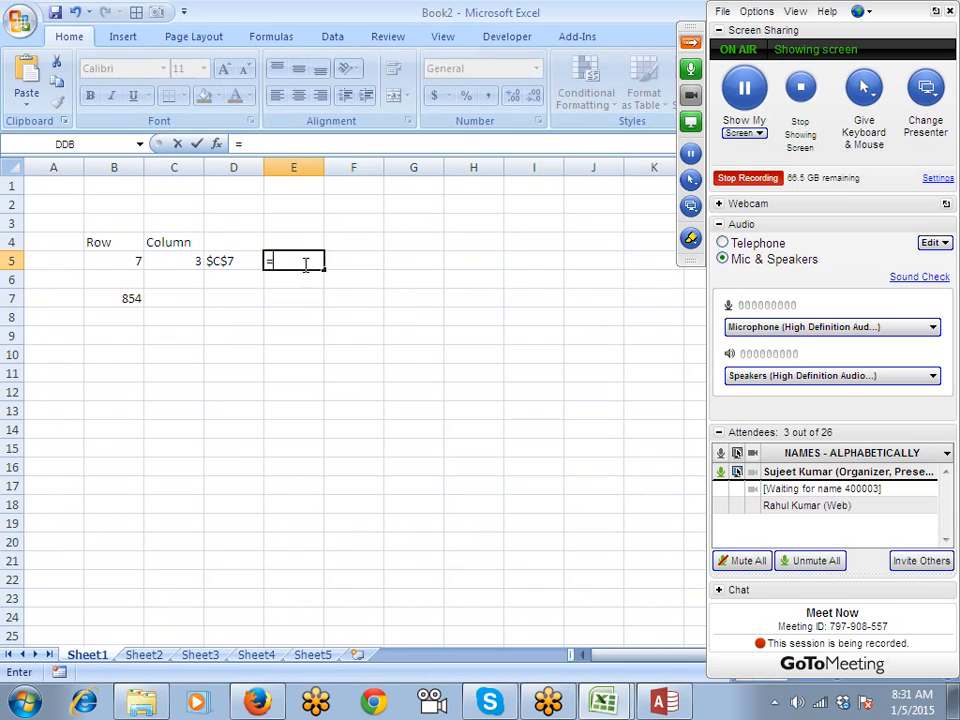
text(in)
key(Down)
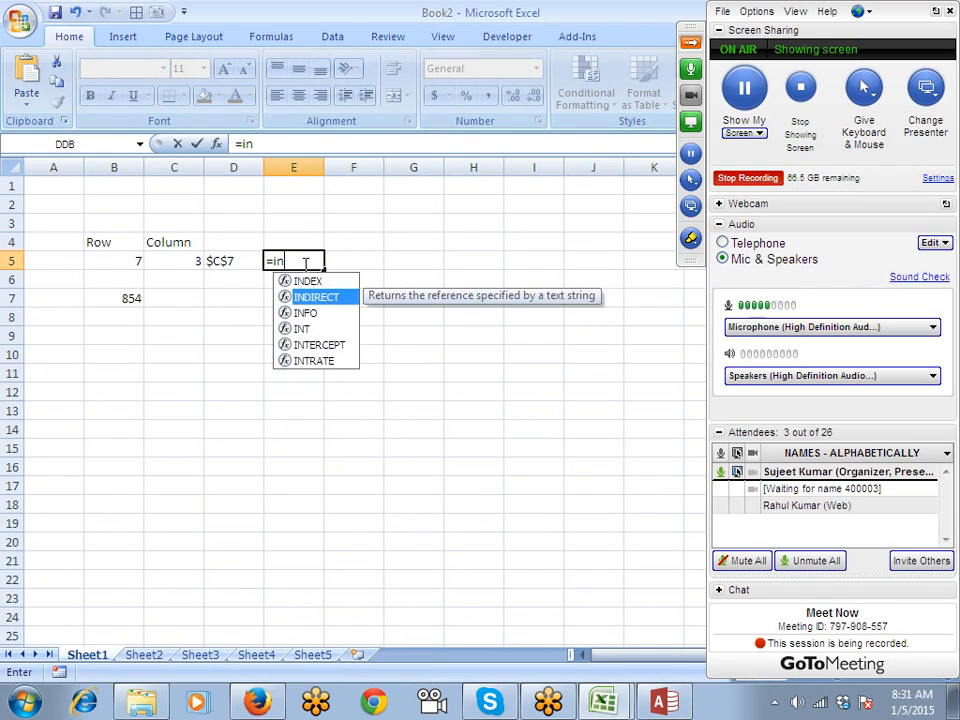
key(Tab)
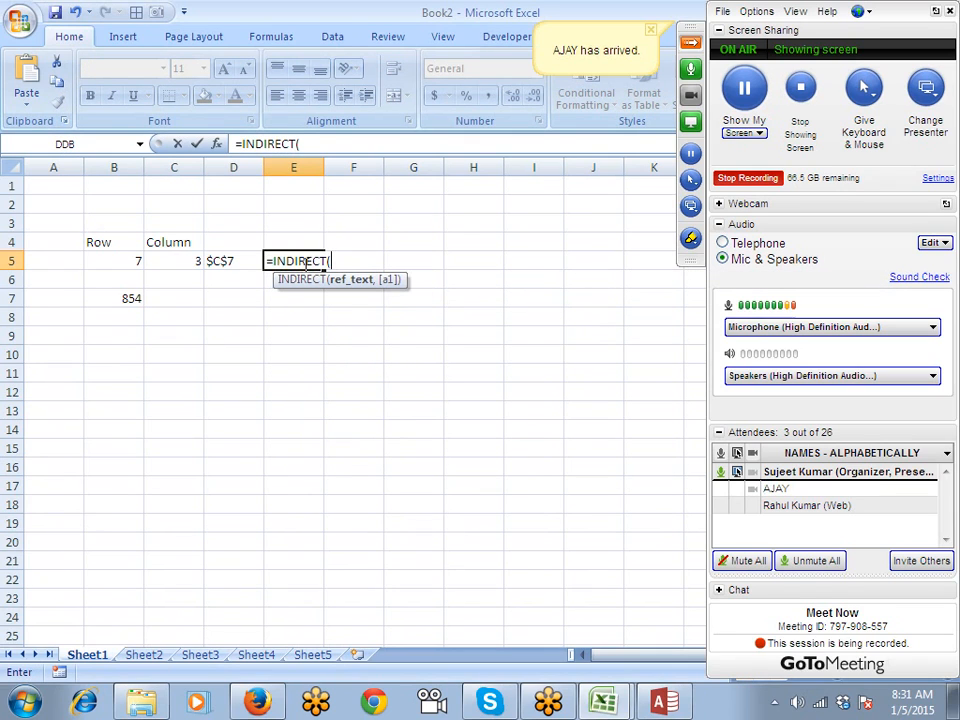
key(Left)
key(Return)
click(303, 263)
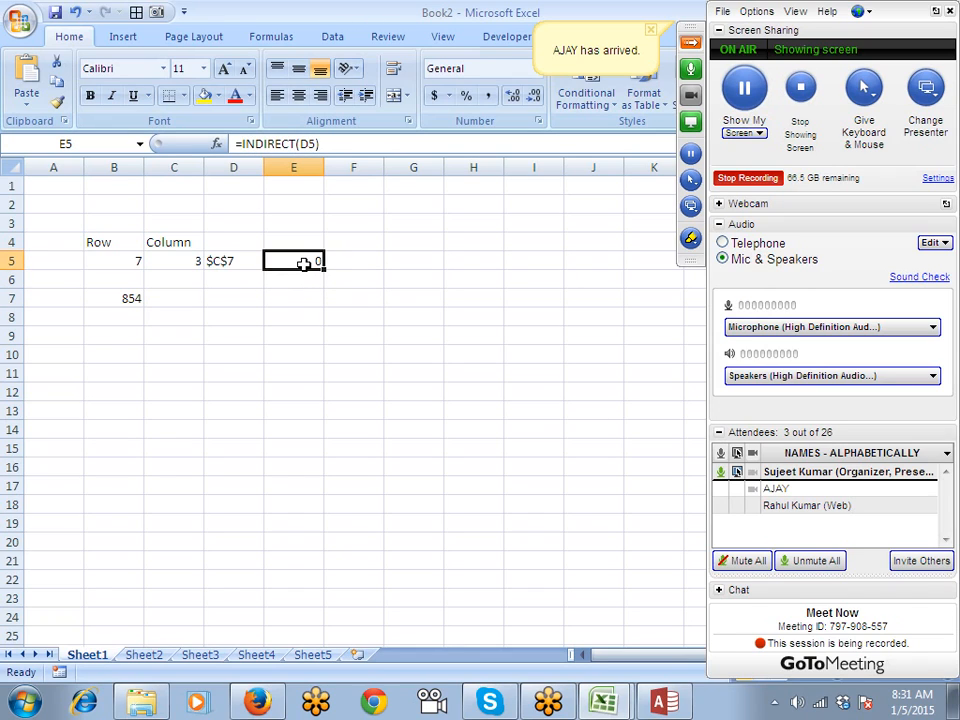
Enter 285 in C7, the cell the address in D5 points to, and check the formula cell E5.
key(Left)
key(Left)
key(Down)
key(Down)
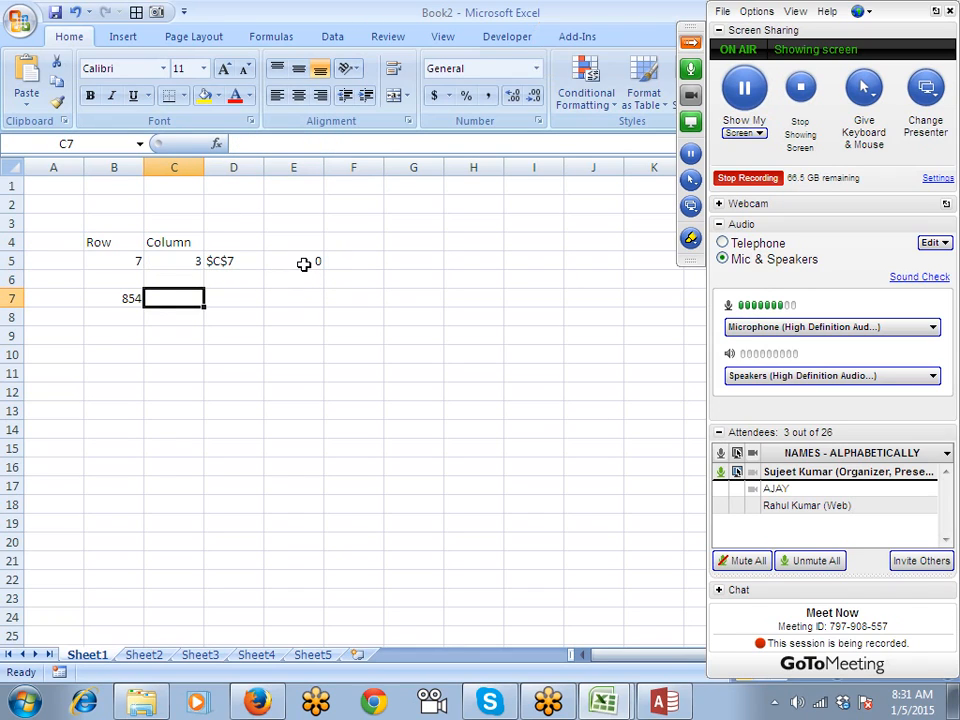
text(285)
key(Return)
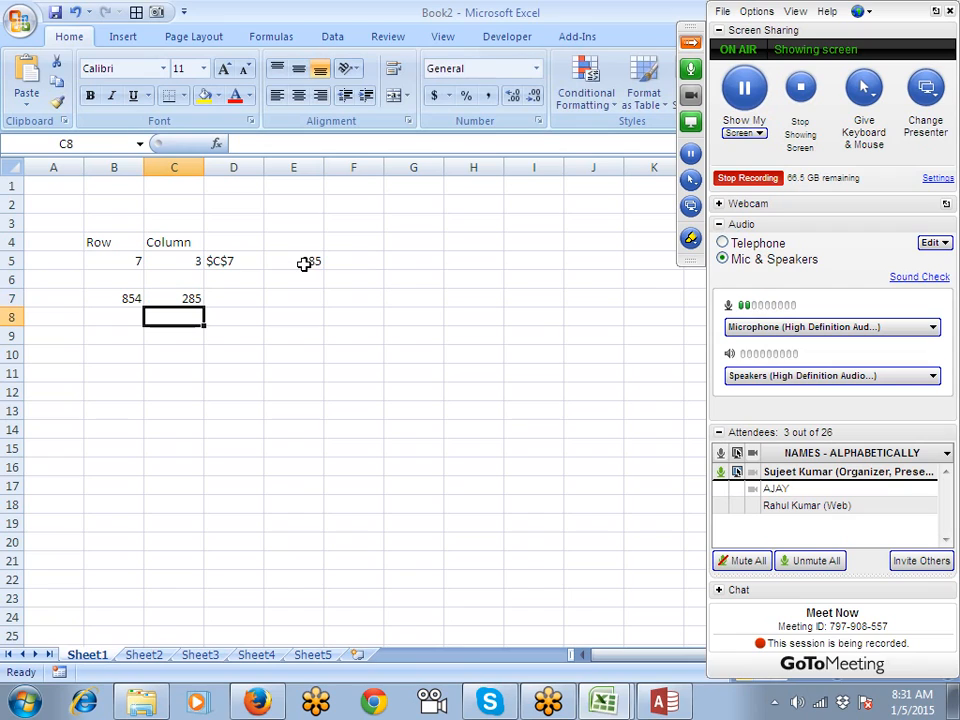
click(315, 260)
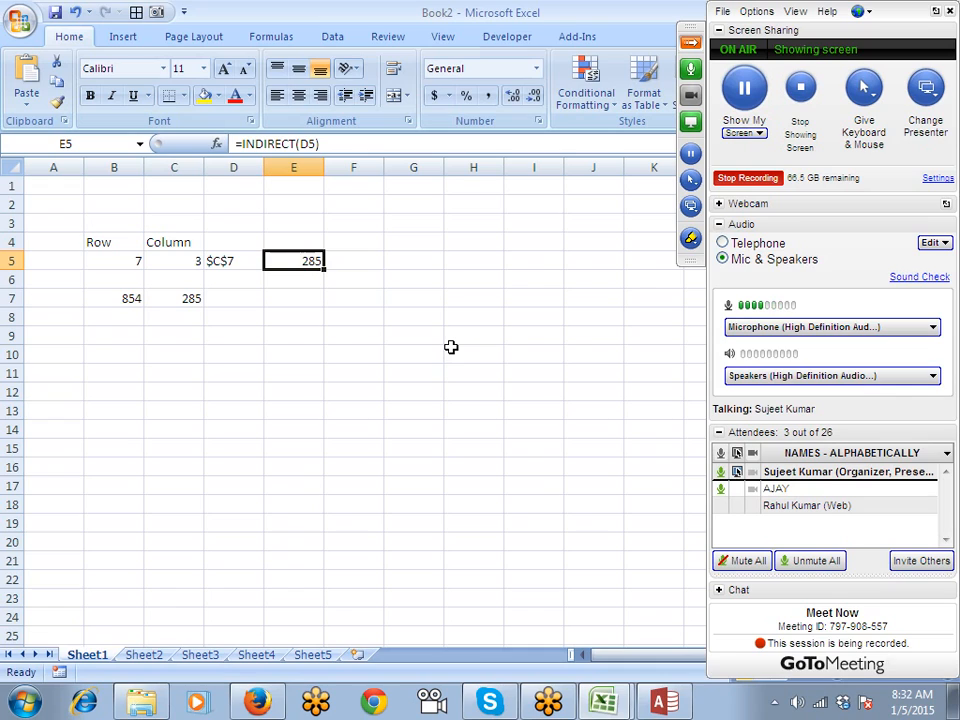
click(182, 429)
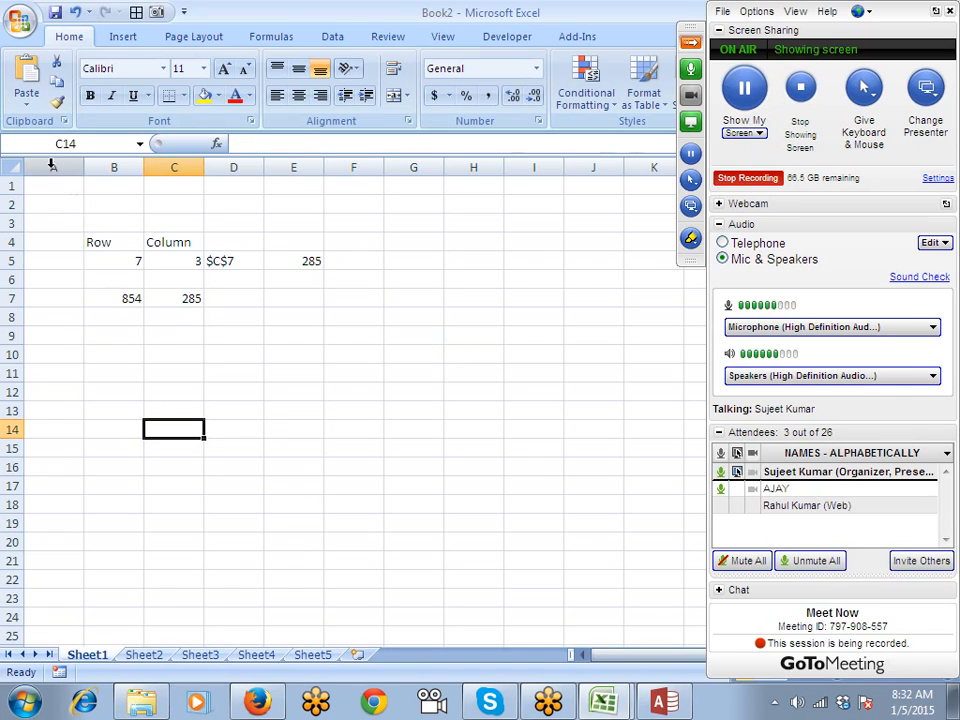
click(133, 261)
click(163, 262)
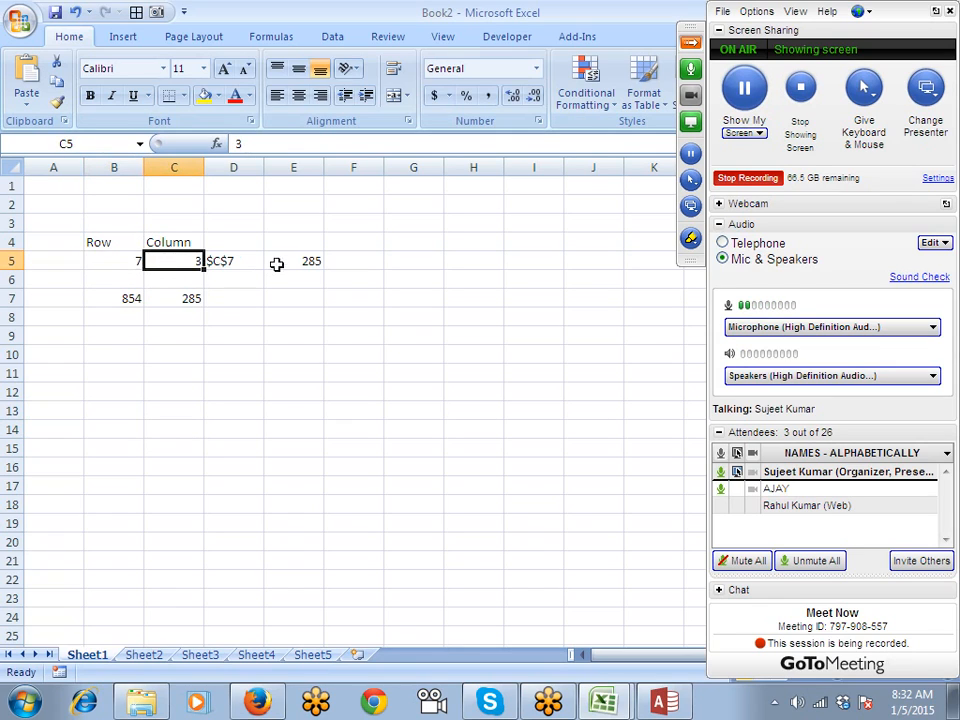
Clear the values in row 7 from B7 to D7.
click(280, 268)
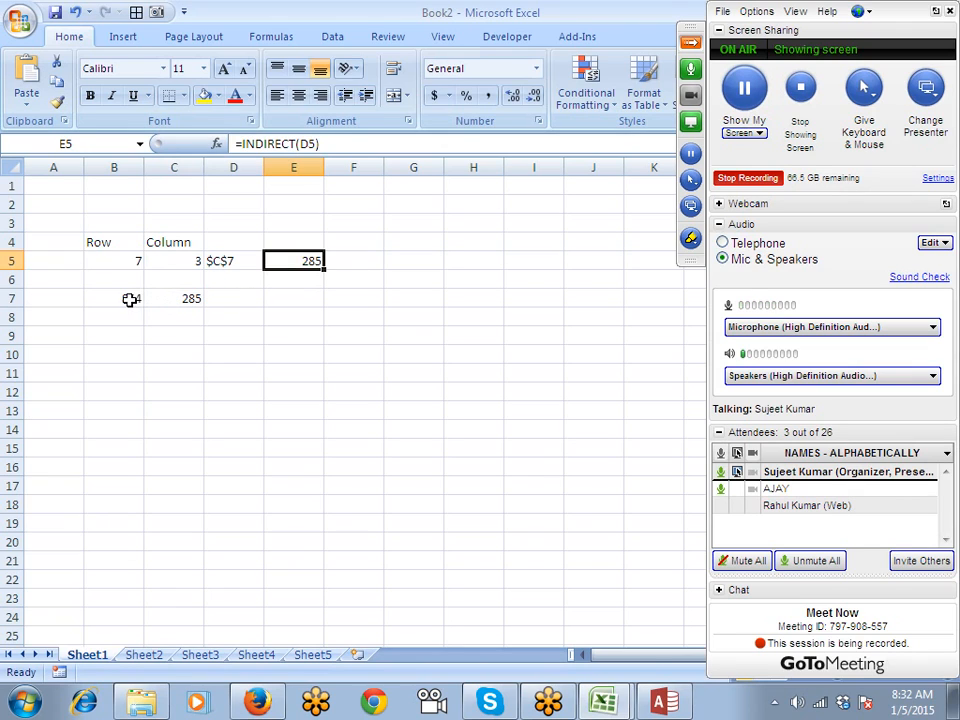
drag(130, 299, 221, 298)
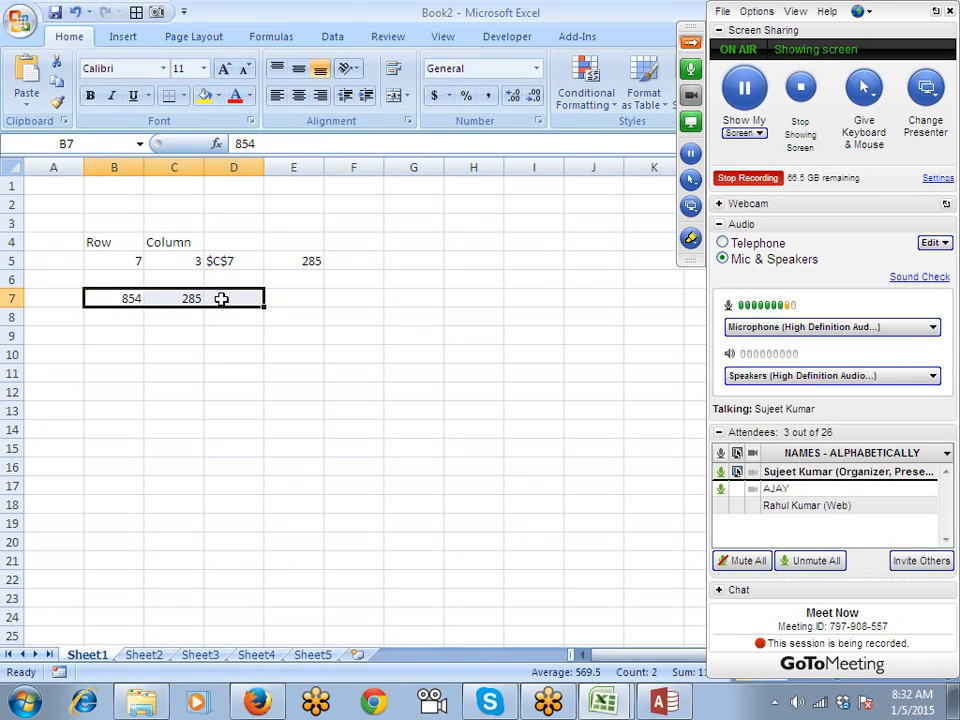
key(Delete)
Examine the arguments of the ADDRESS formula in D5 and of the INDIRECT formula in E5.
click(205, 263)
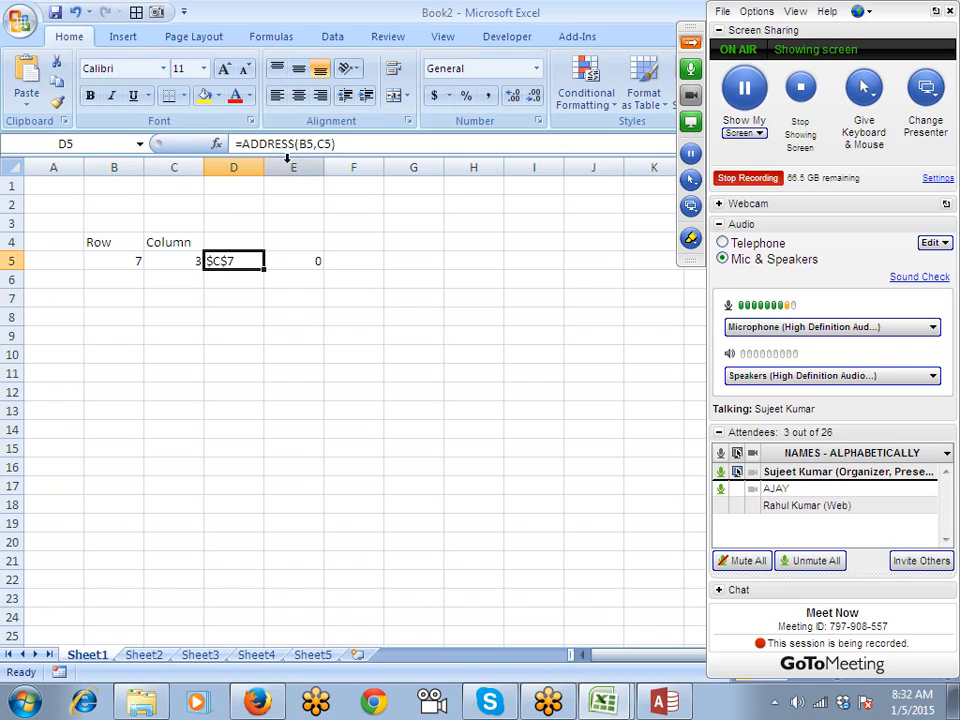
click(289, 146)
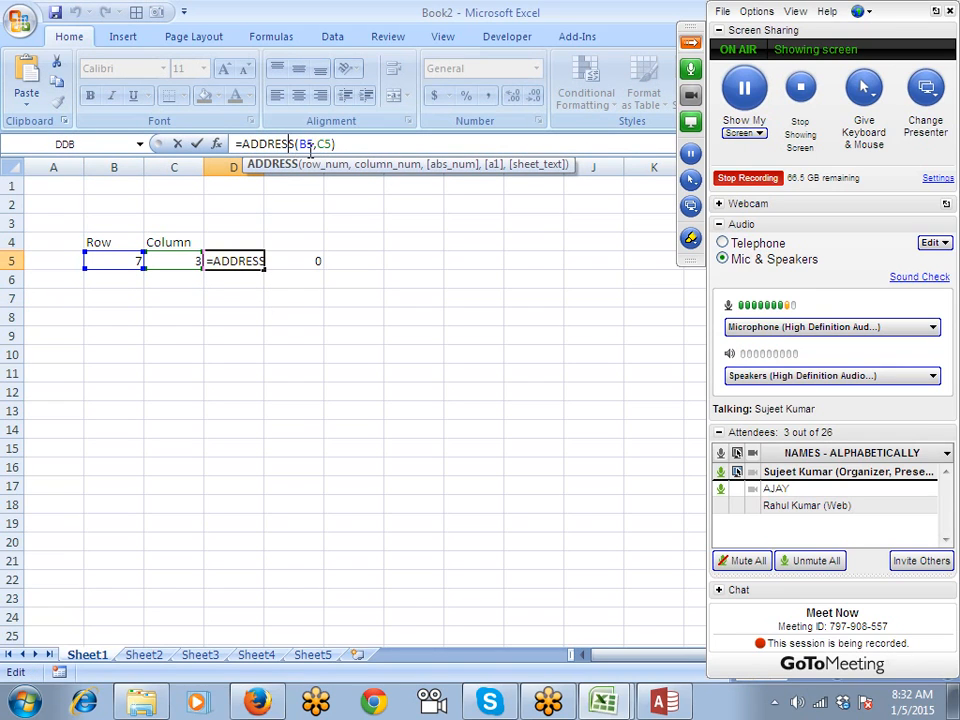
click(302, 145)
click(325, 144)
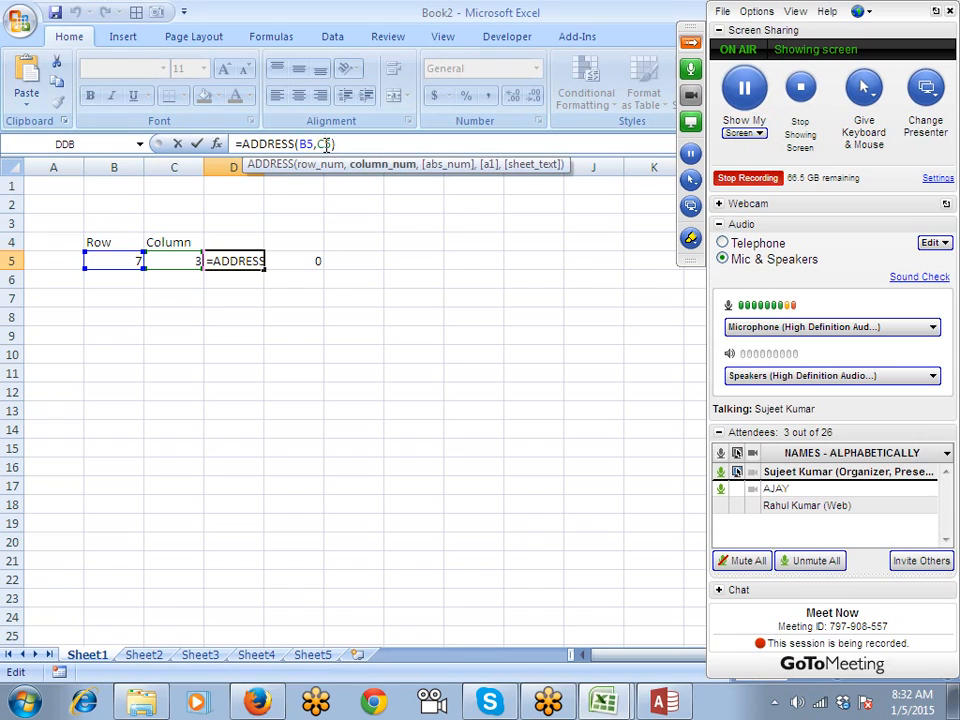
key(Return)
key(Up)
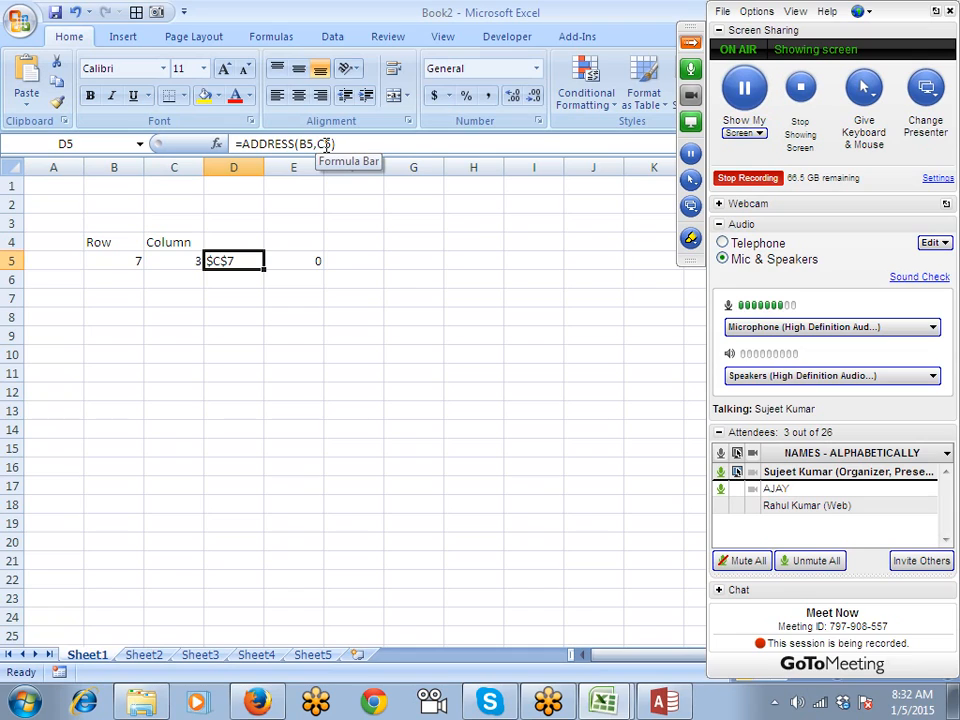
key(Down)
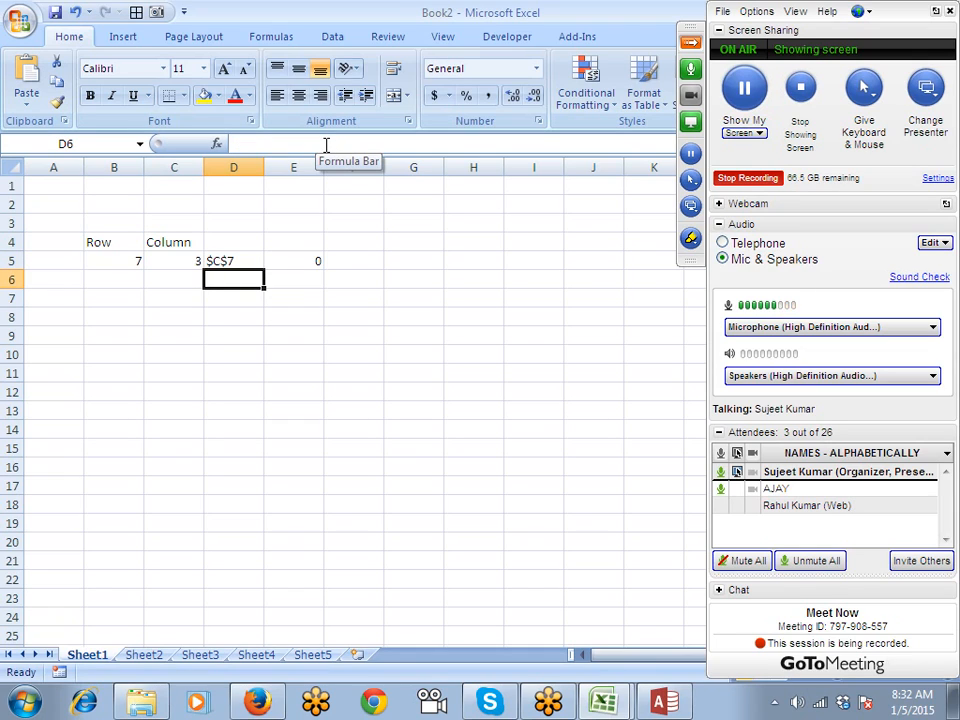
key(Up)
key(Right)
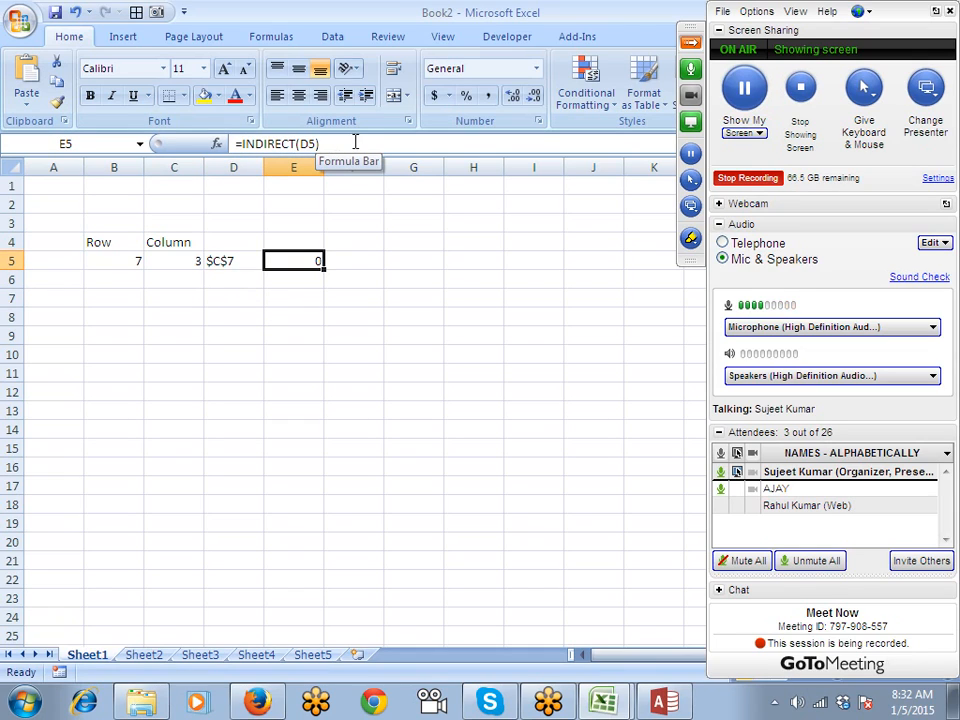
click(312, 143)
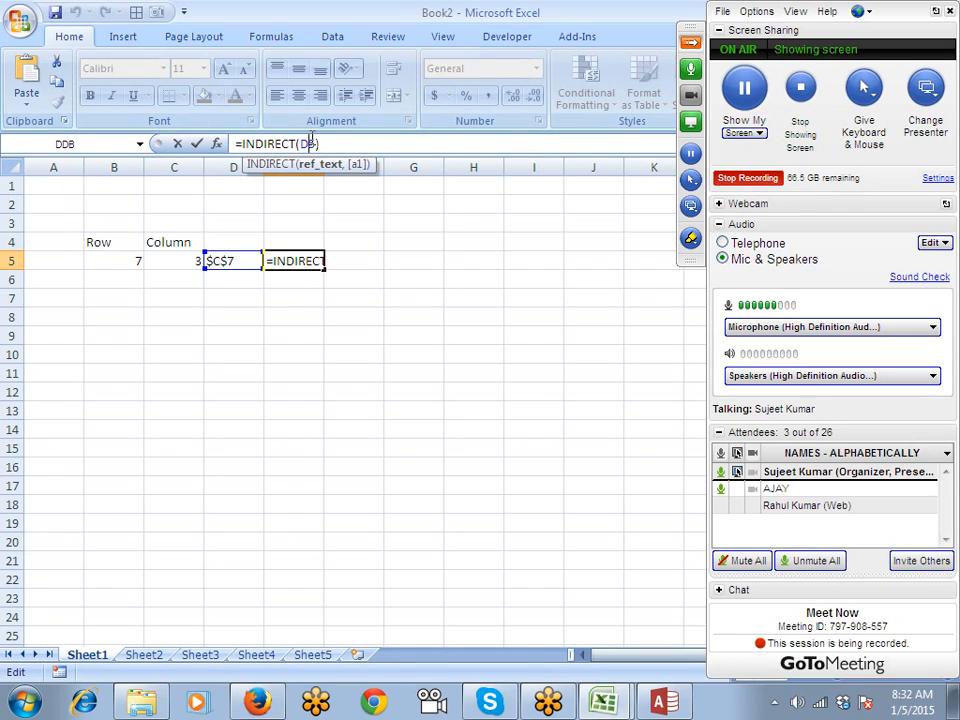
key(Return)
key(Up)
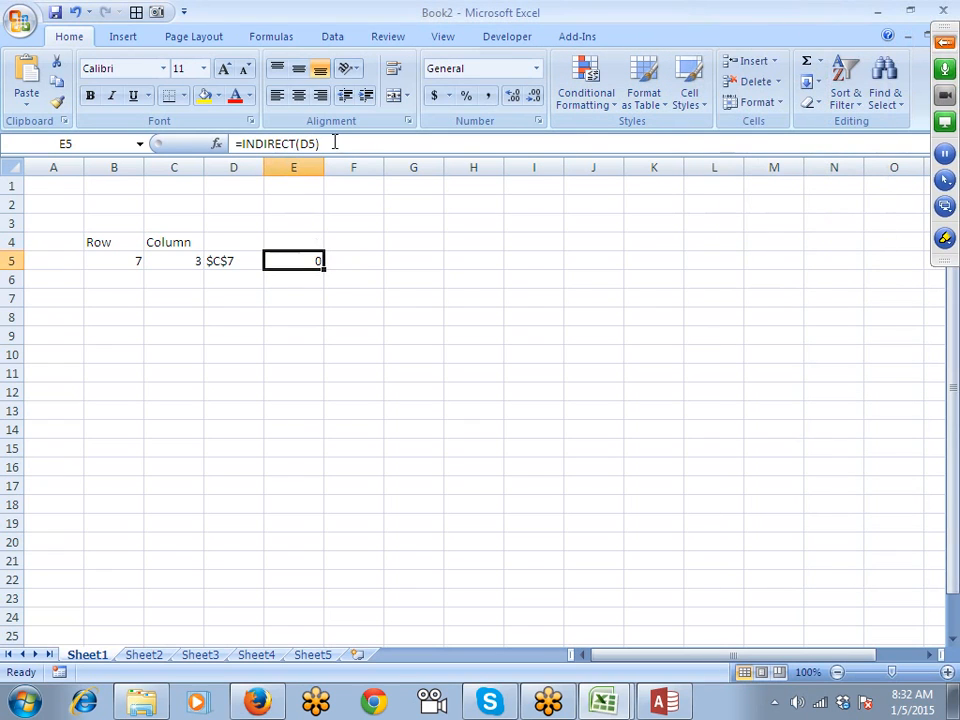
Evaluate the INDIRECT formula in E5 step by step with Evaluate Formula, and close the evaluation.
click(278, 38)
click(712, 102)
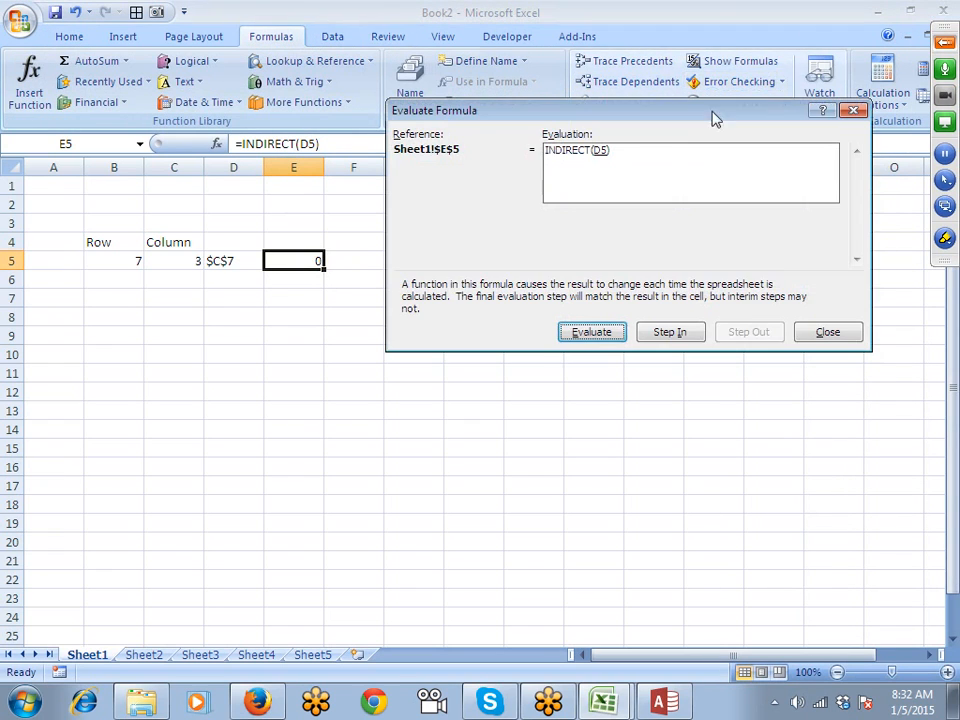
click(592, 333)
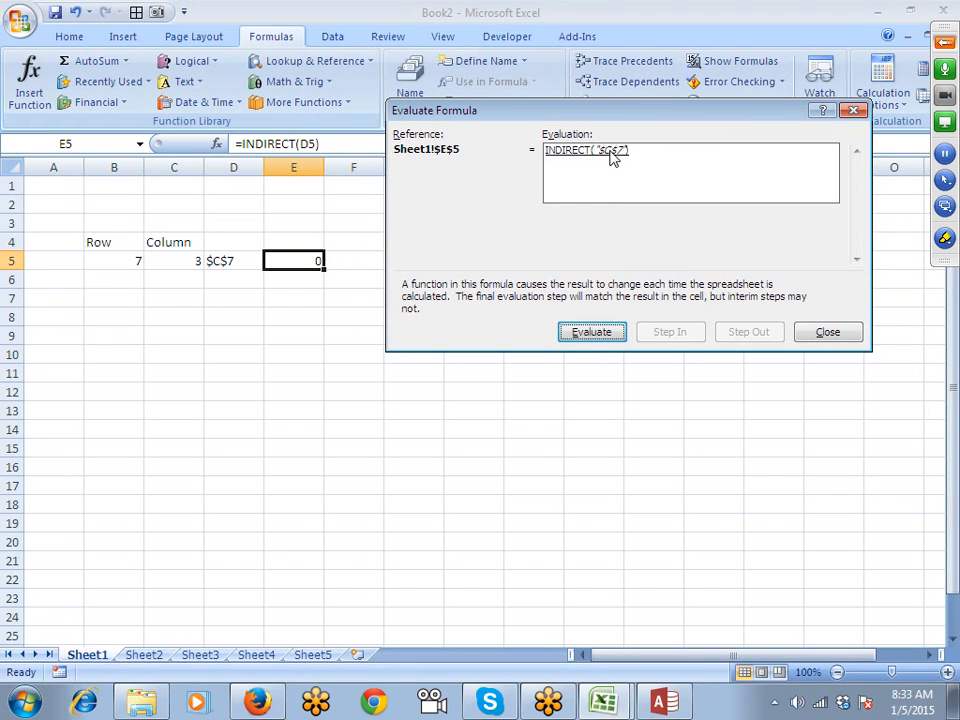
click(583, 332)
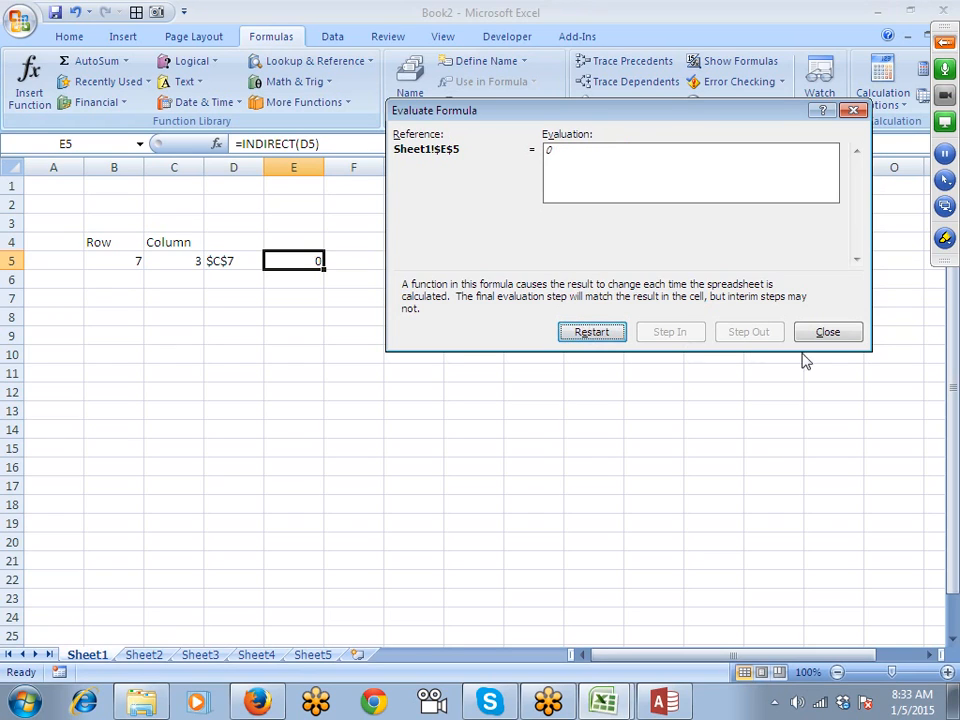
click(831, 336)
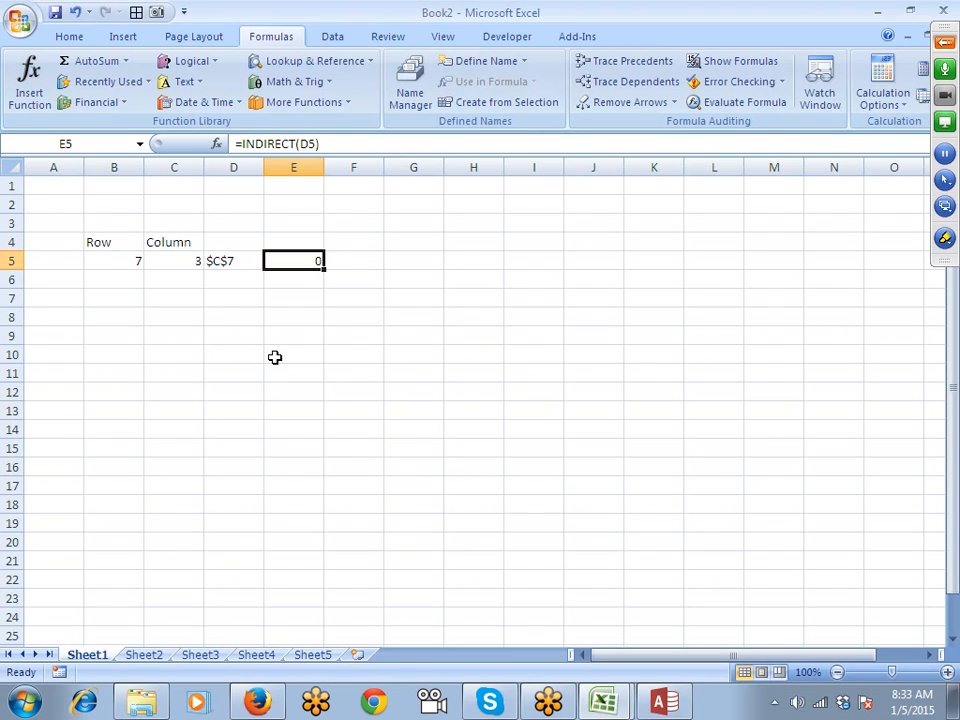
drag(174, 355, 139, 351)
click(308, 62)
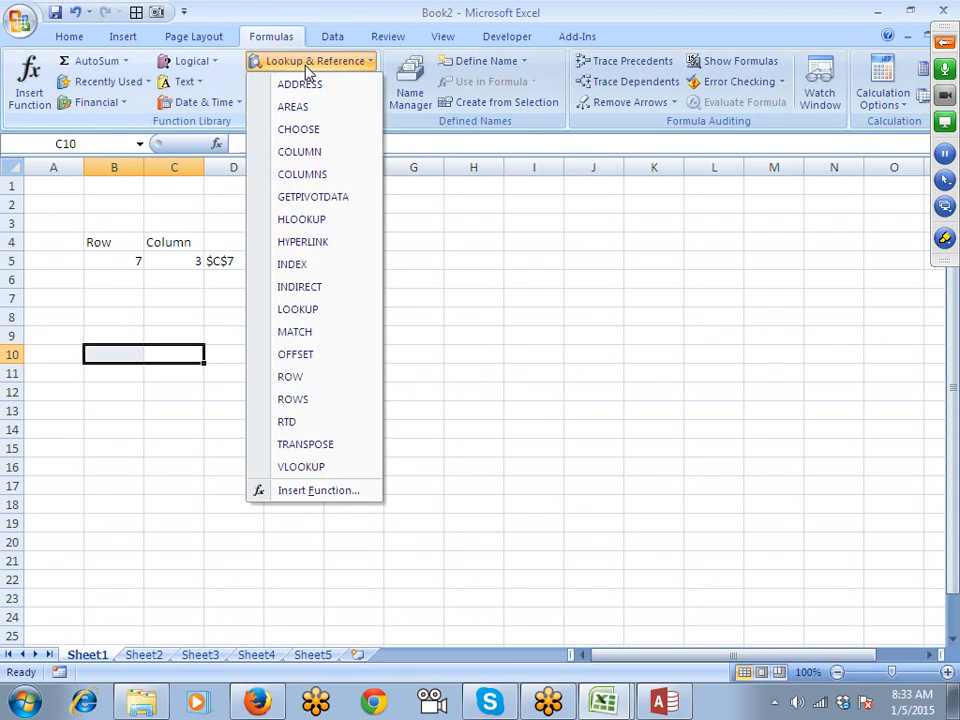
click(560, 312)
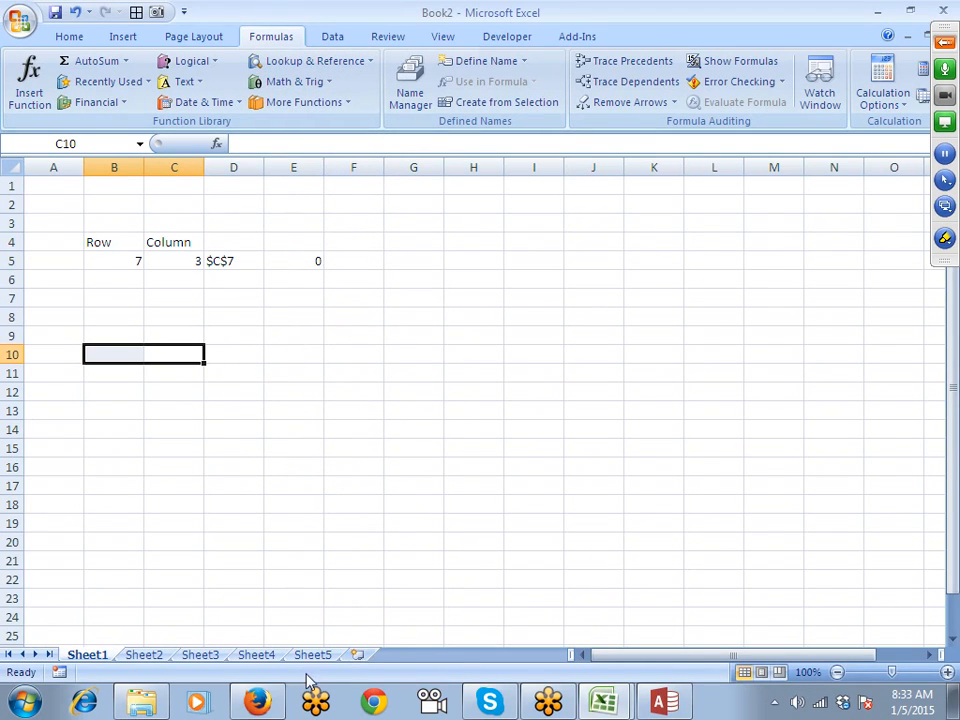
On Sheet2, enter the date 1/1 in A1 and fill the daily date series down to A18.
click(150, 656)
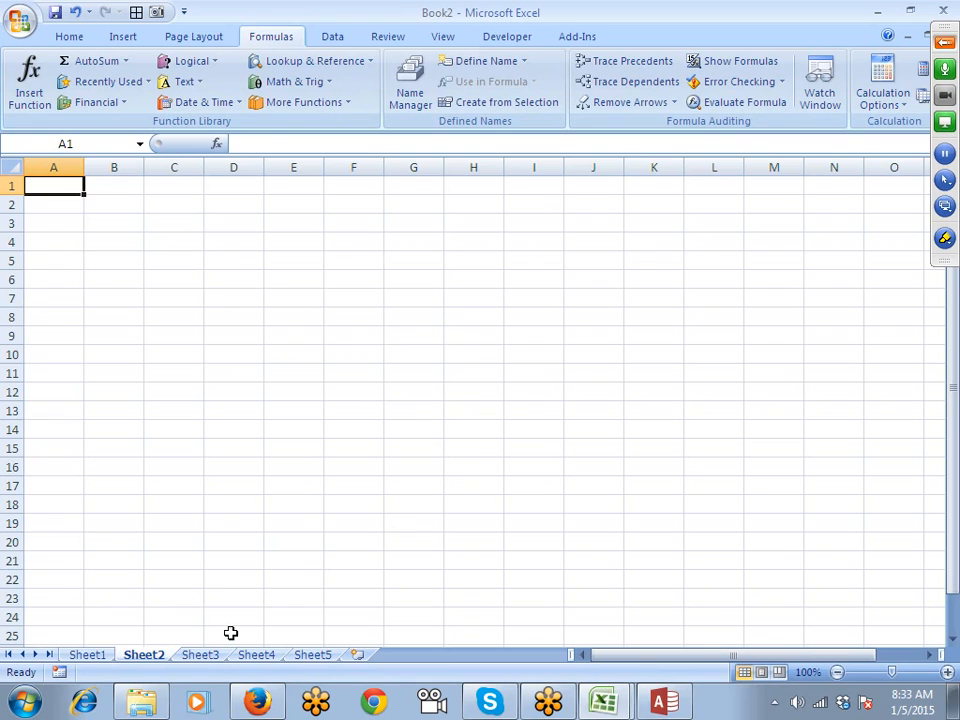
text(1/)
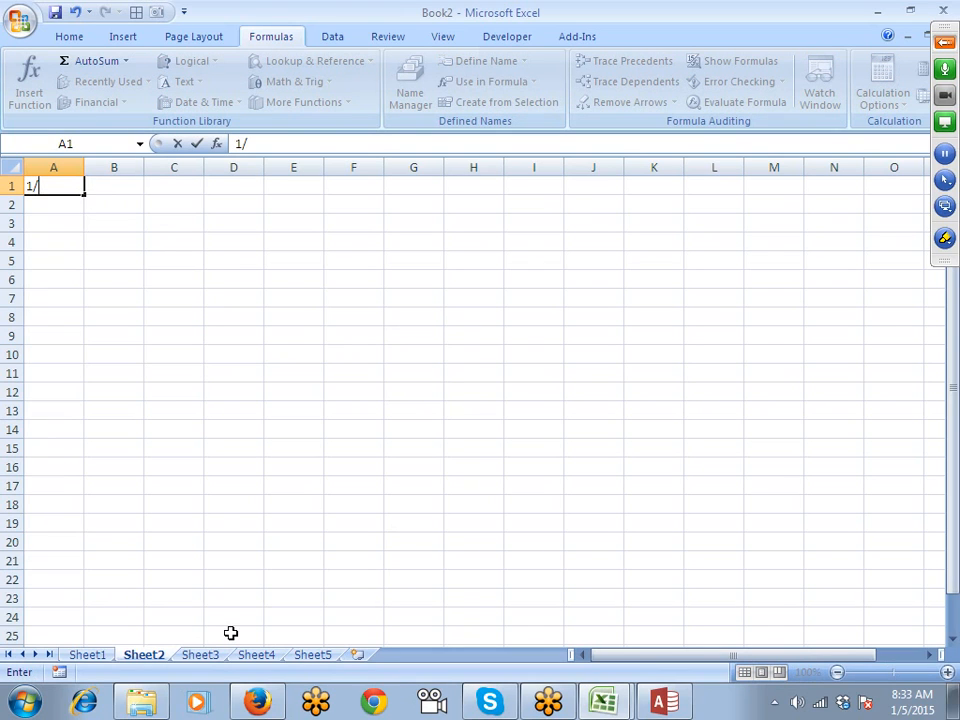
text(1)
key(Return)
key(Up)
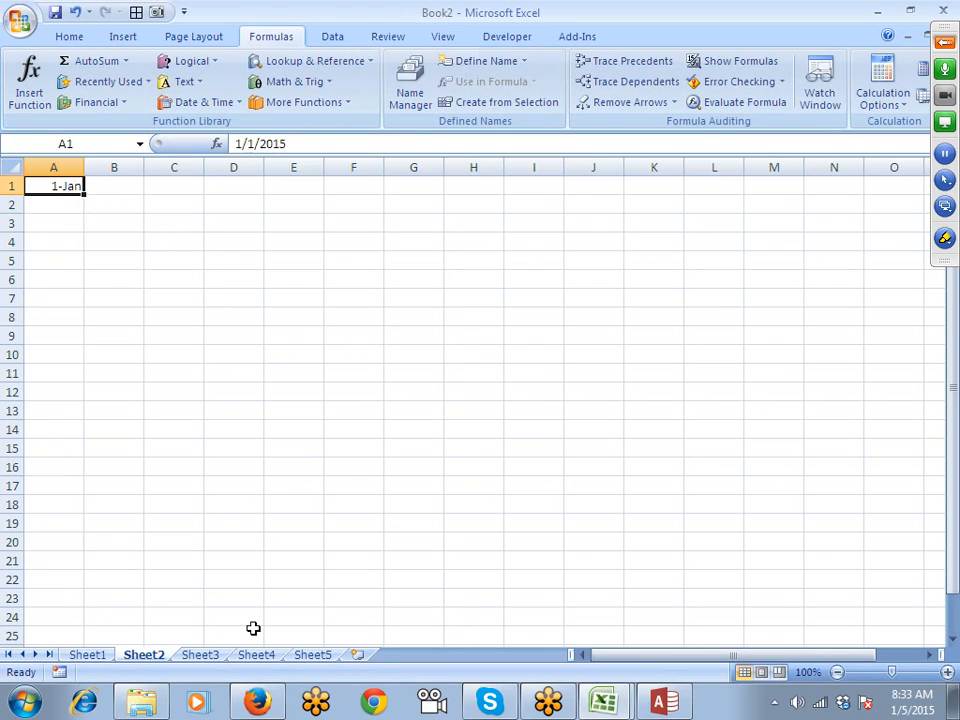
drag(82, 196, 76, 505)
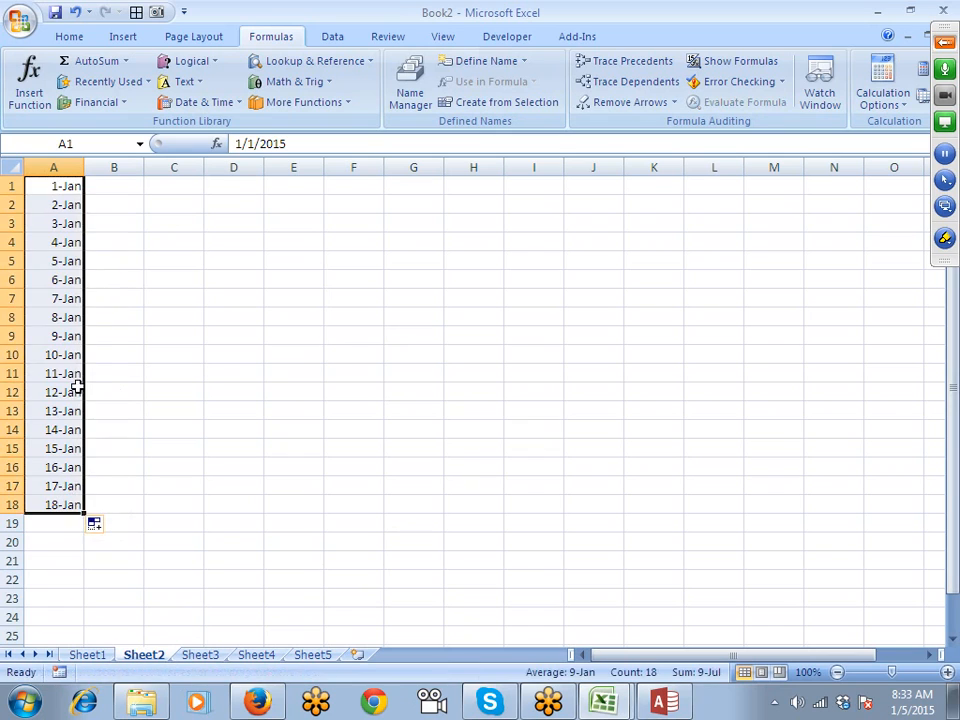
Enter the formula =TEXT(A1,"DDD") in B1 to show the weekday name of the first date.
click(119, 183)
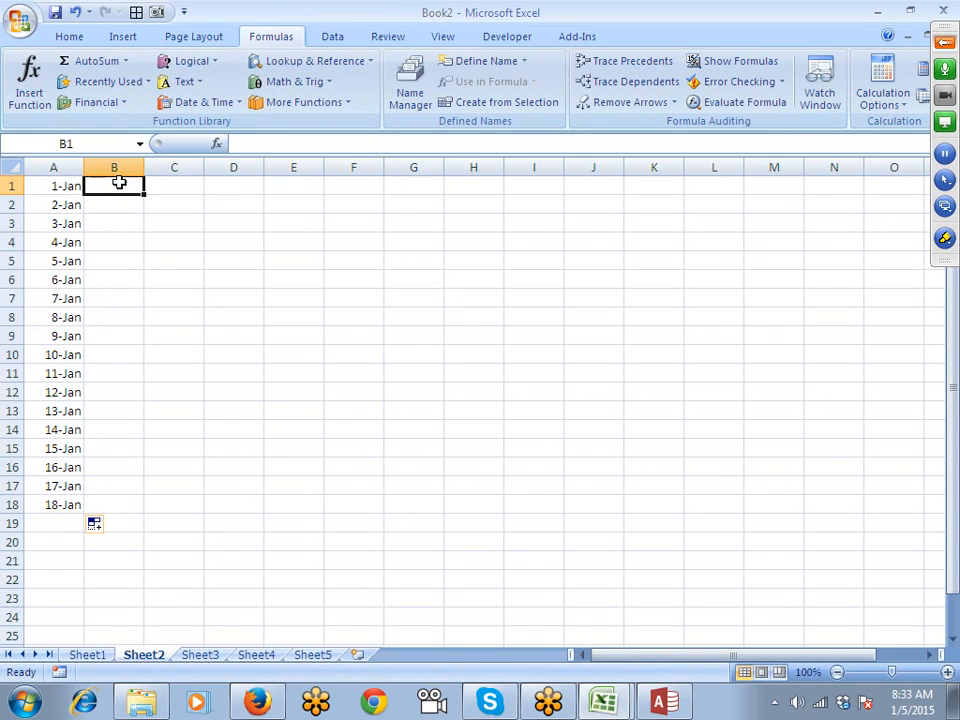
text(=te)
key(Tab)
key(Left)
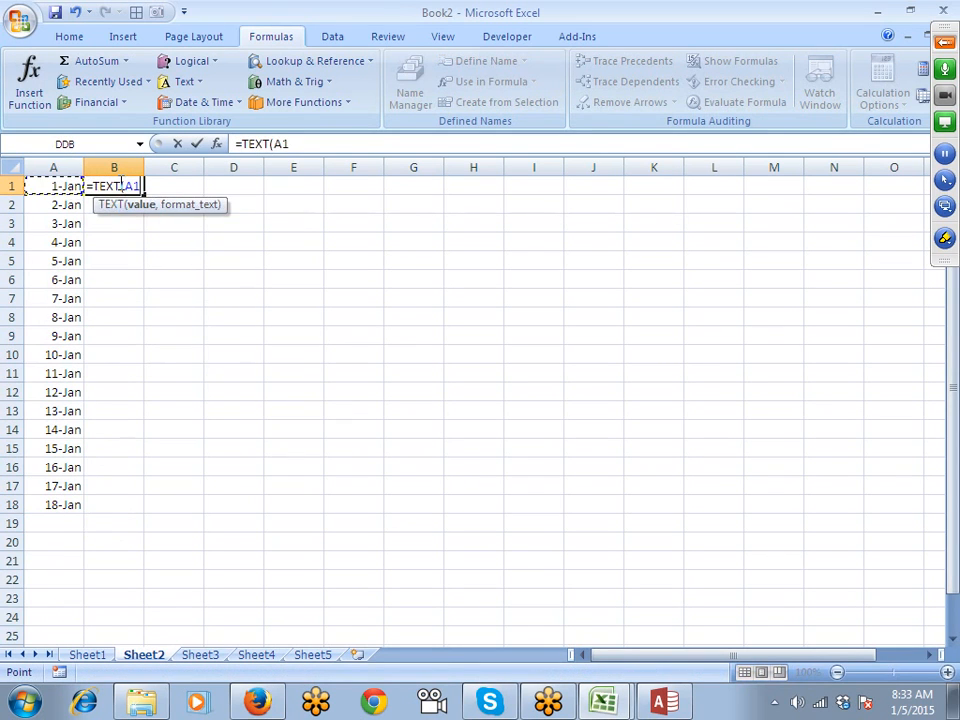
text(,")
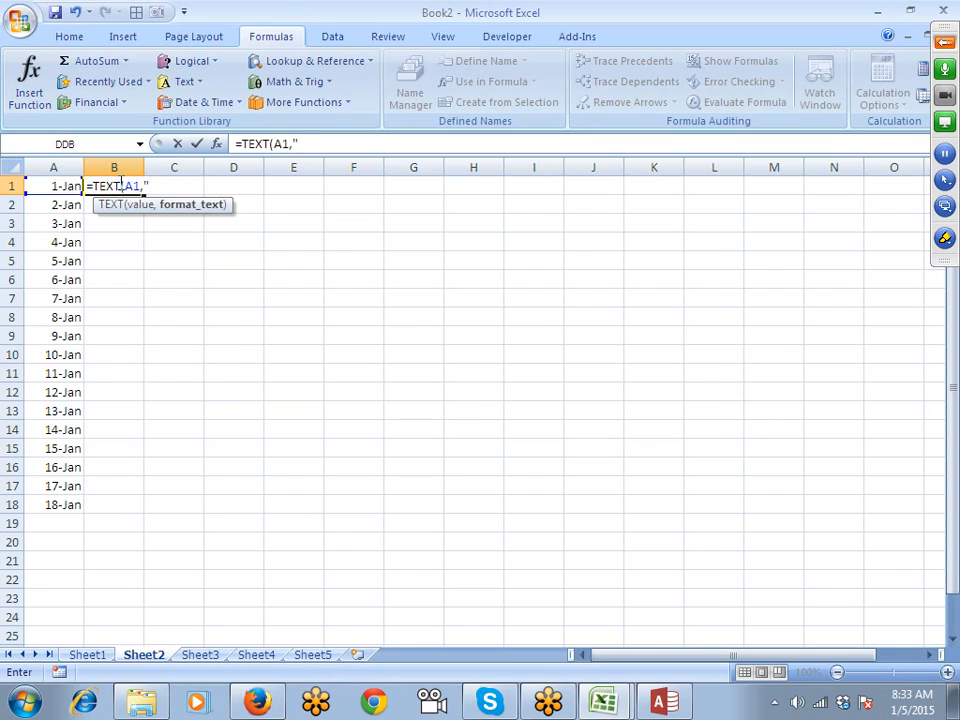
text(DDD")
key(Return)
Fill the weekday-name formula from B1 down to B18 and select the empty cell C1.
key(Left)
key(ctrl+Down)
key(Right)
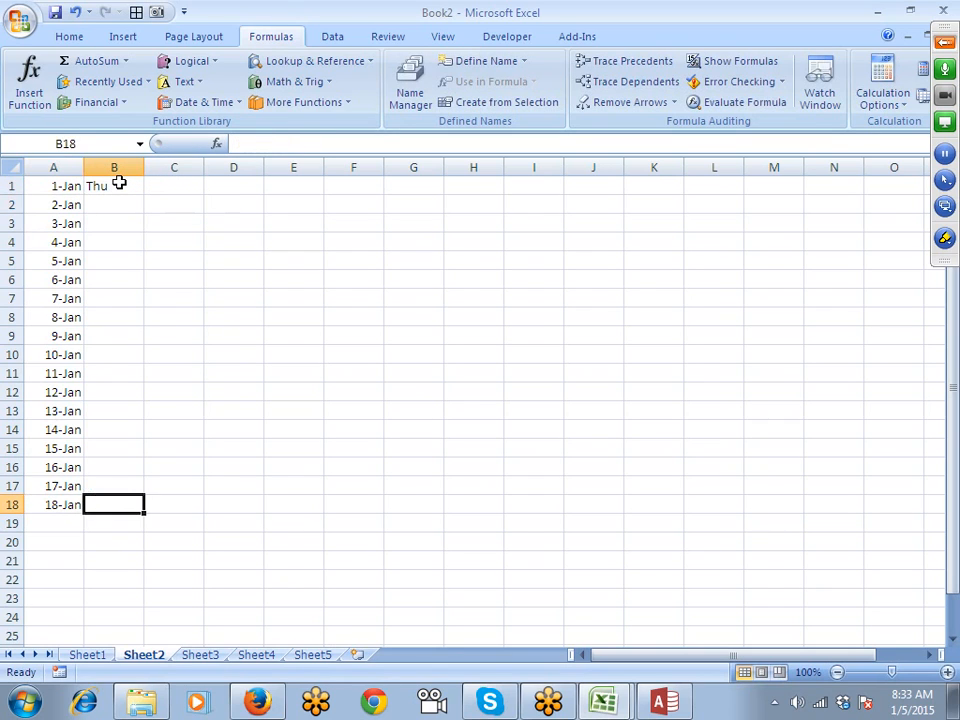
key(shift+Up)
key(ctrl+shift+Up)
key(ctrl+d)
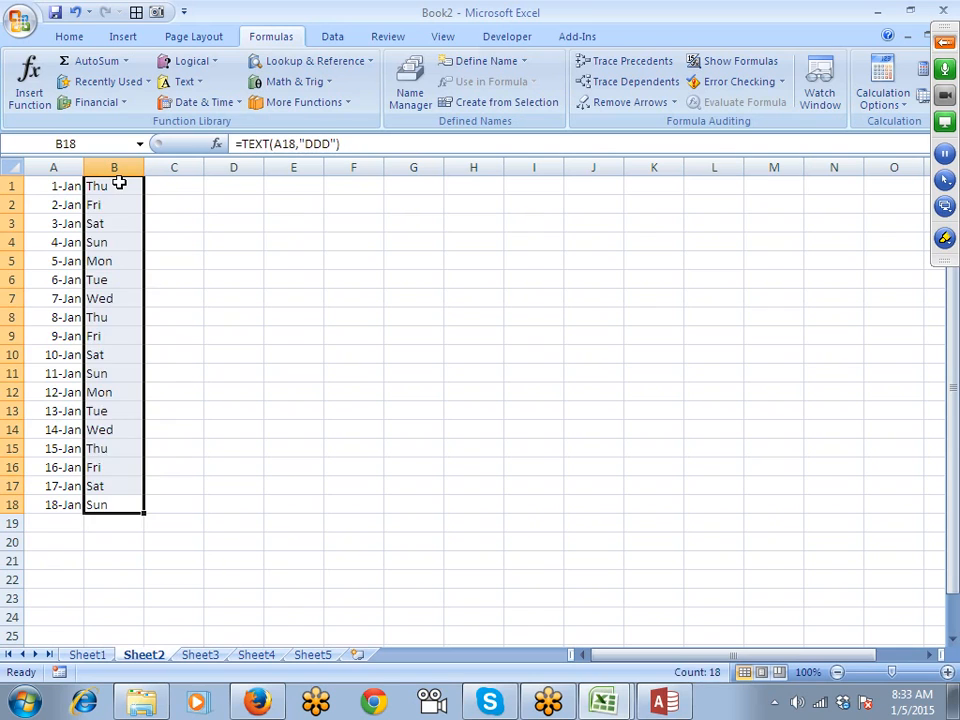
key(Up)
click(944, 42)
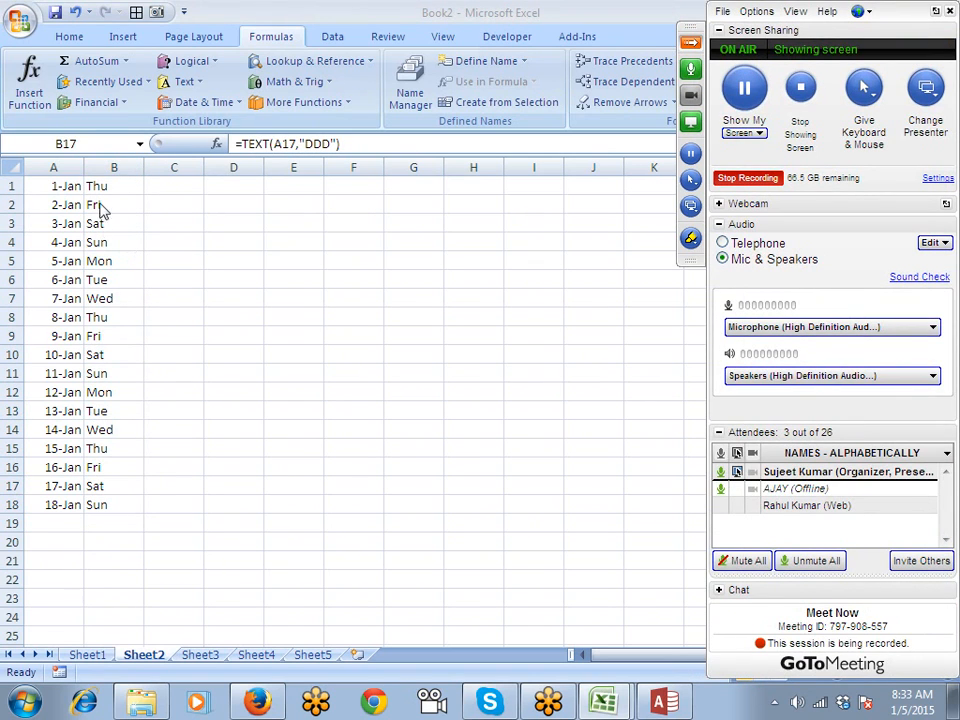
key(ctrl+Up)
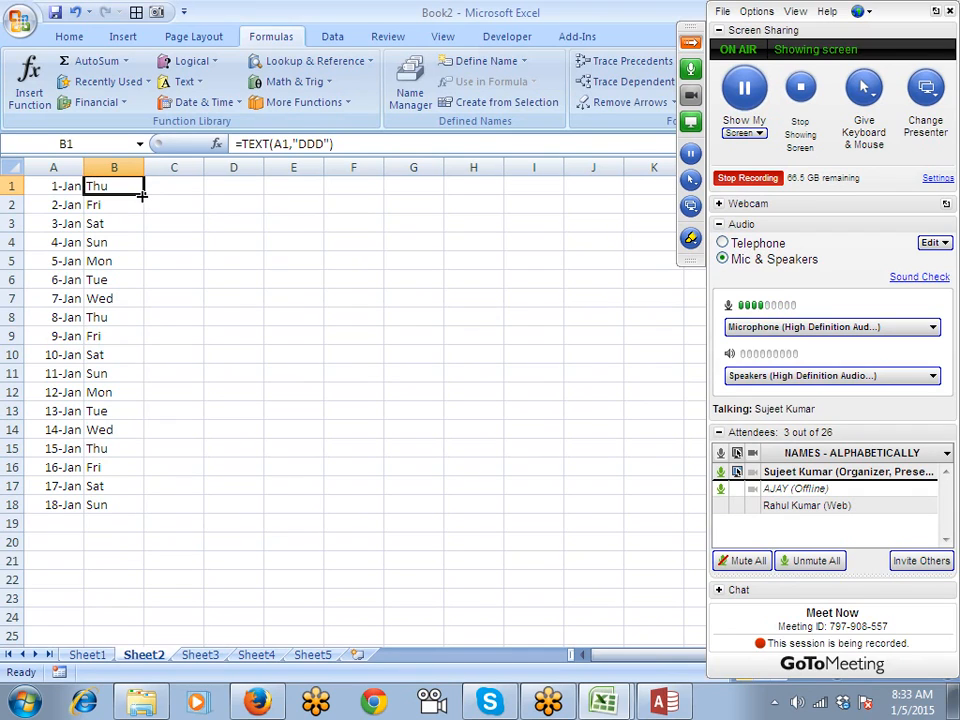
key(Right)
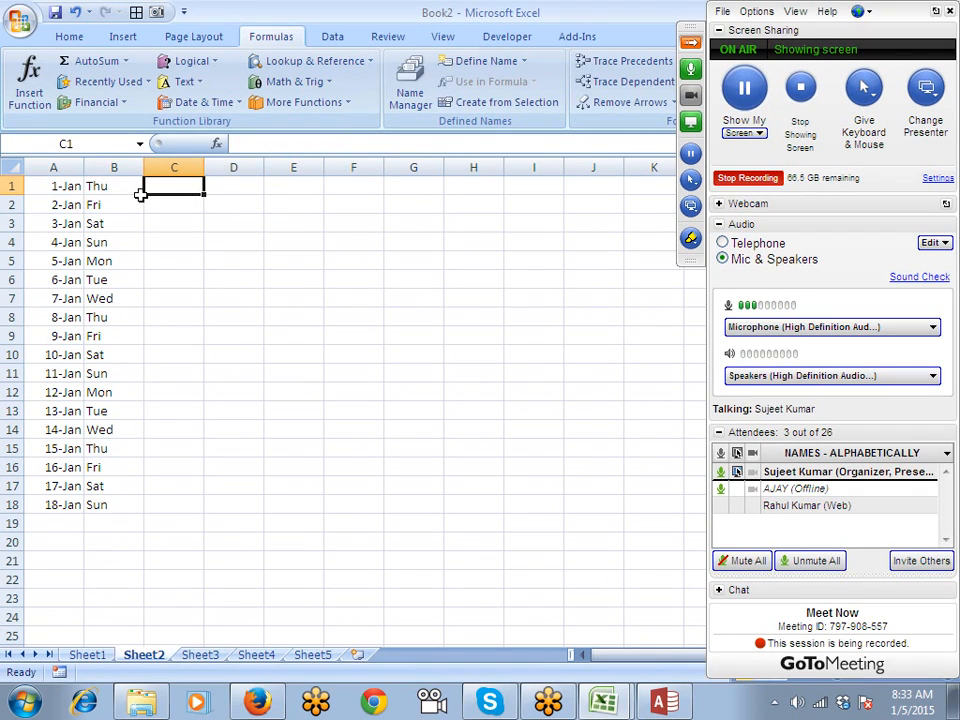
text(=IF()
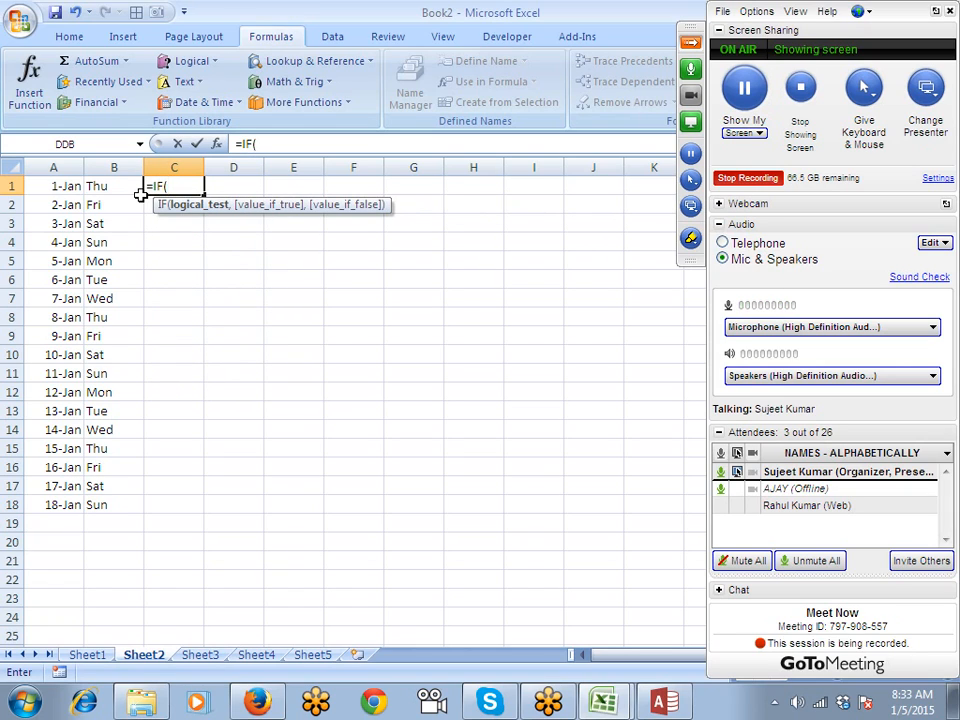
key(Escape)
key(Left)
key(Left)
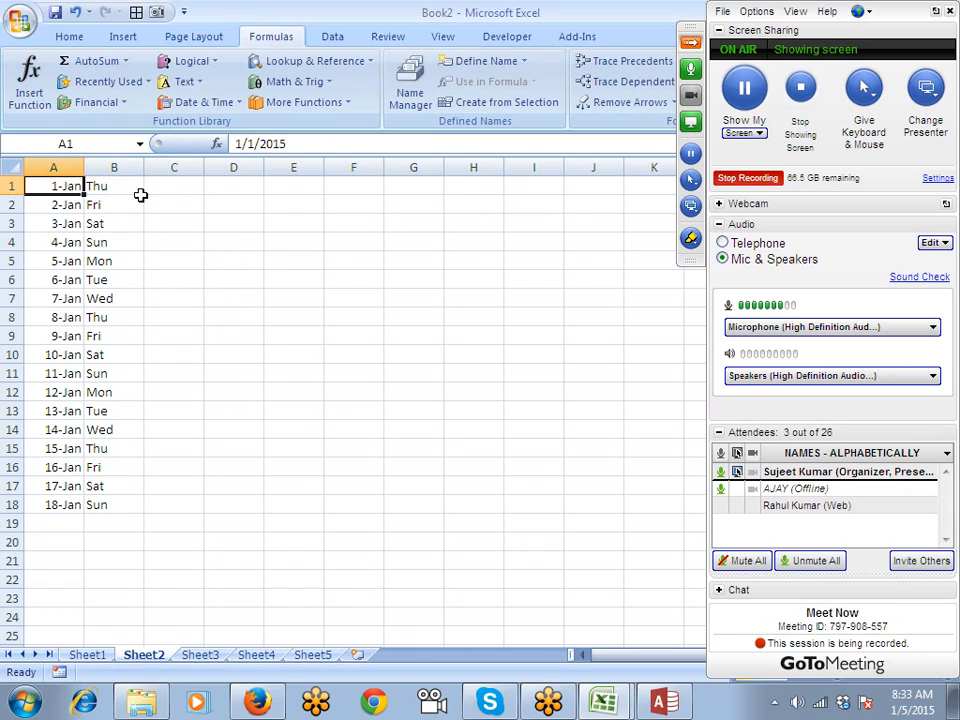
key(Right)
key(Right)
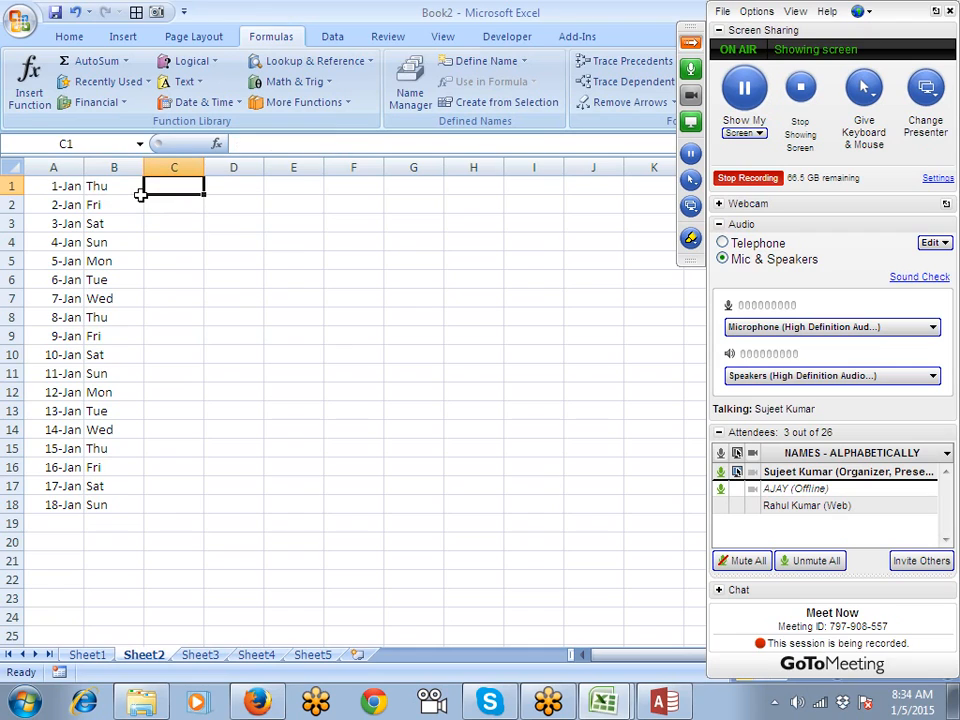
Enter the formula =WEEKDAY(A1,2) in C1 to get the weekday number of the first date.
text(=wee)
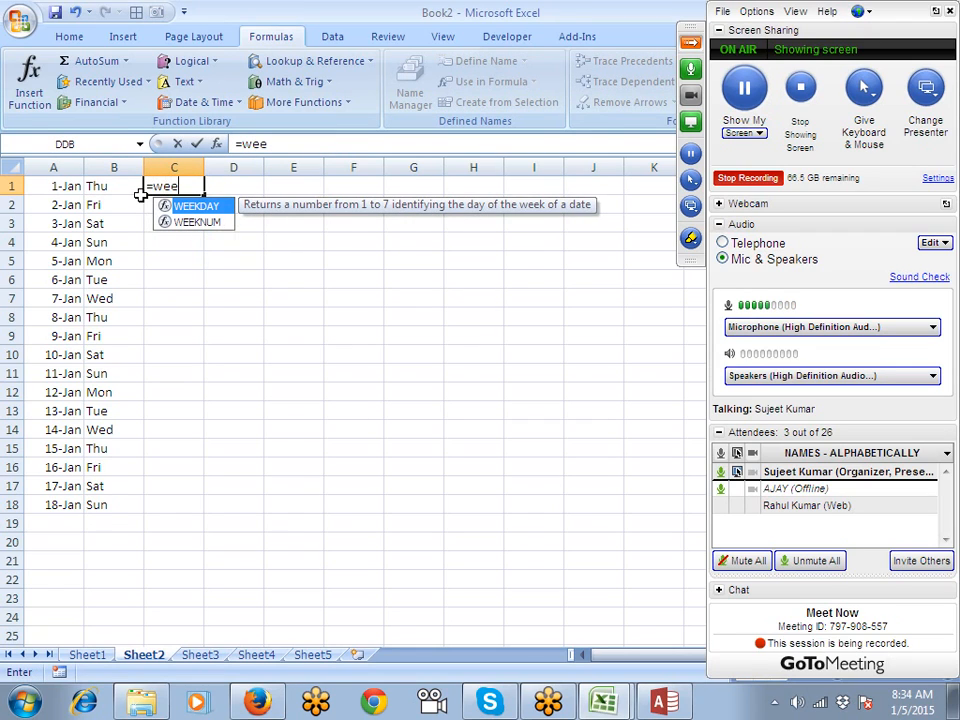
key(Down)
key(Up)
key(Tab)
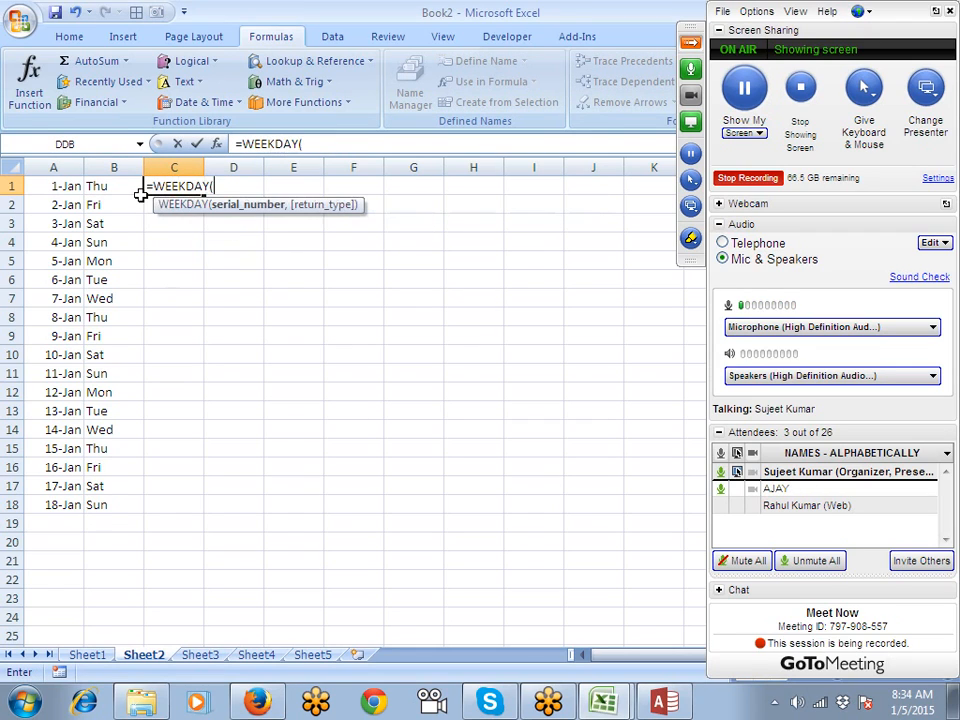
key(Left)
key(Left)
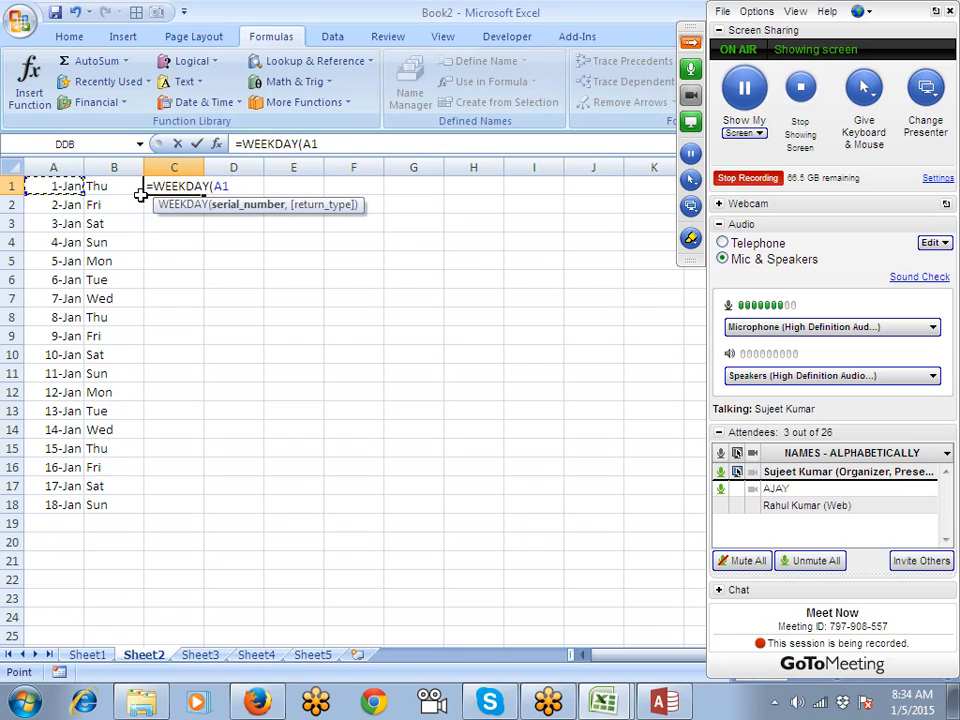
text(,2)
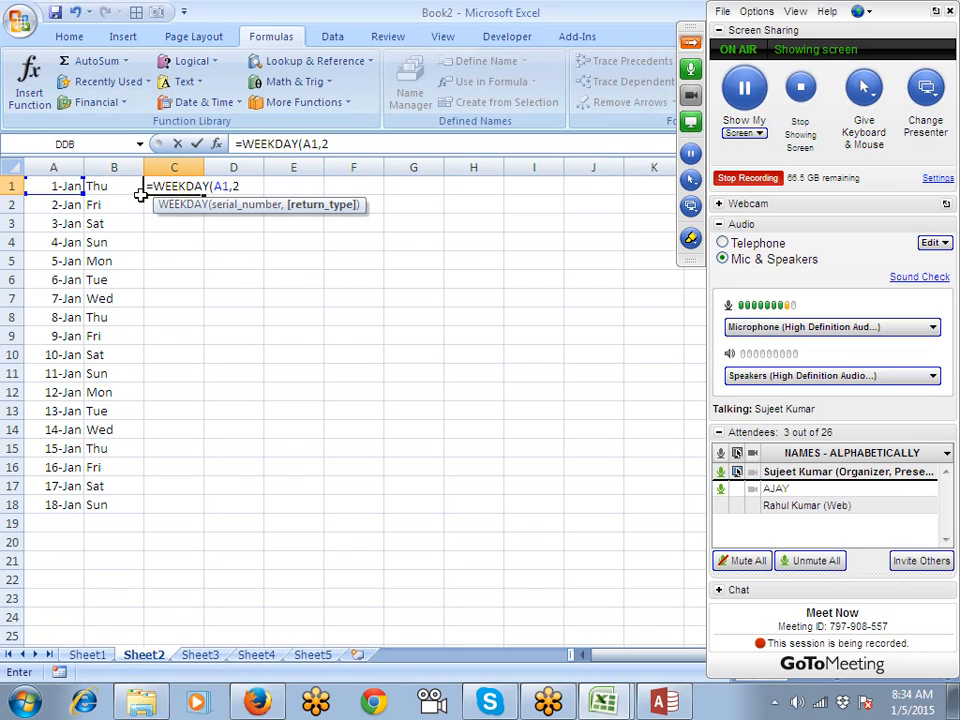
key(Return)
key(Up)
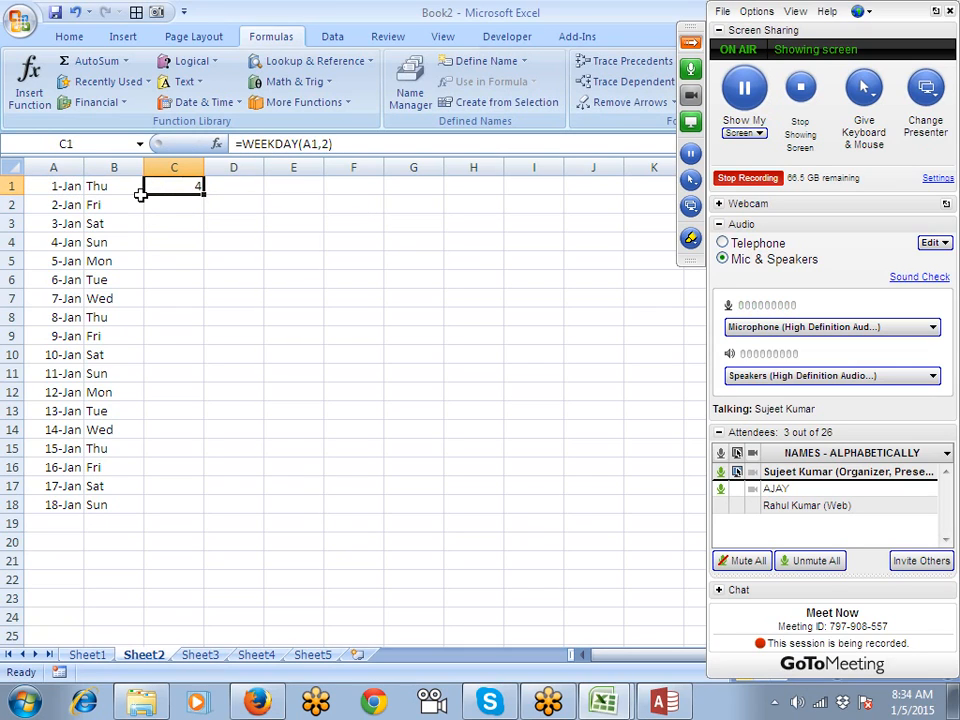
Change the return type of the WEEKDAY formula in C1 to 1.
key(Left)
key(Right)
double_click(197, 192)
click(241, 188)
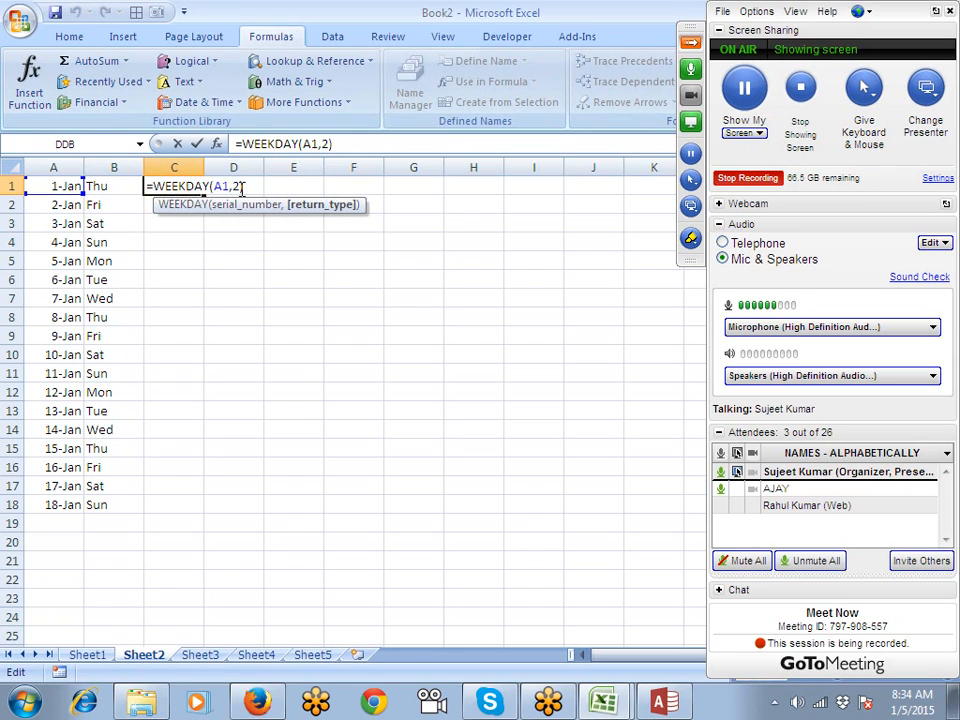
key(BackSpace)
text(1)
key(Return)
key(Up)
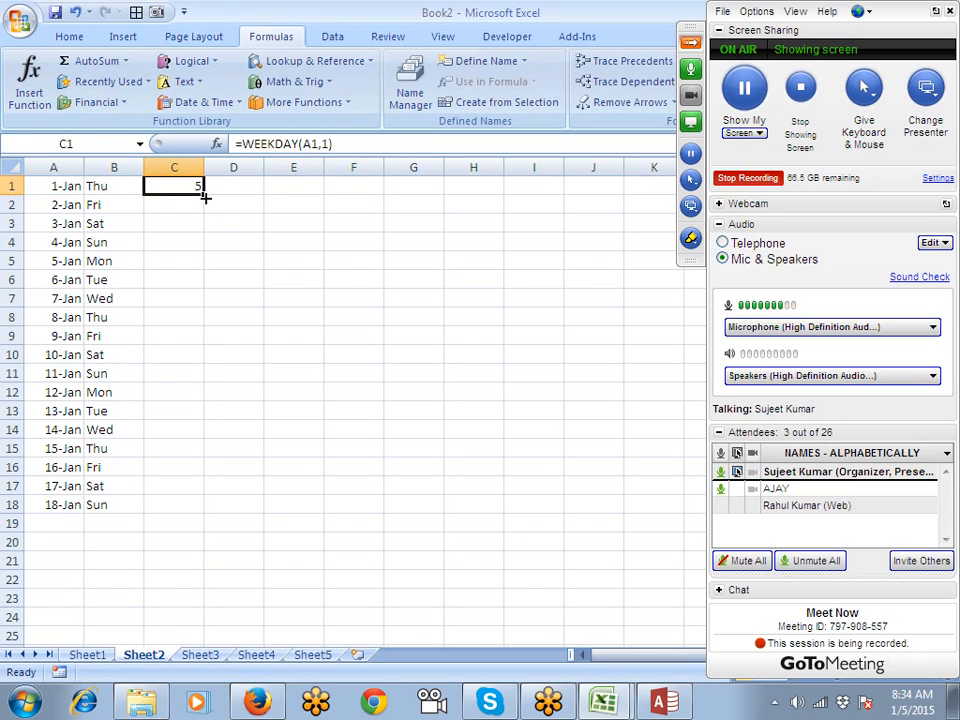
Fill the weekday-number formula from C1 down to C18 and check the Sunday entry in row 4.
double_click(204, 198)
click(193, 240)
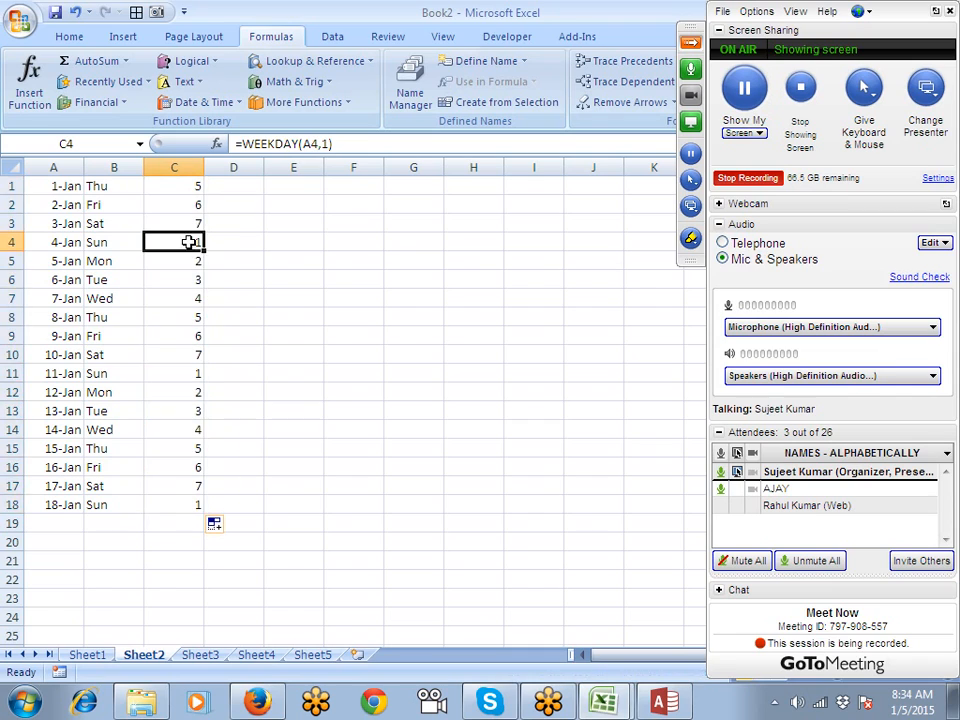
drag(189, 247, 96, 242)
click(152, 202)
Set the return type of the WEEKDAY formula in C1 to 2 and fill it down to C18.
click(196, 186)
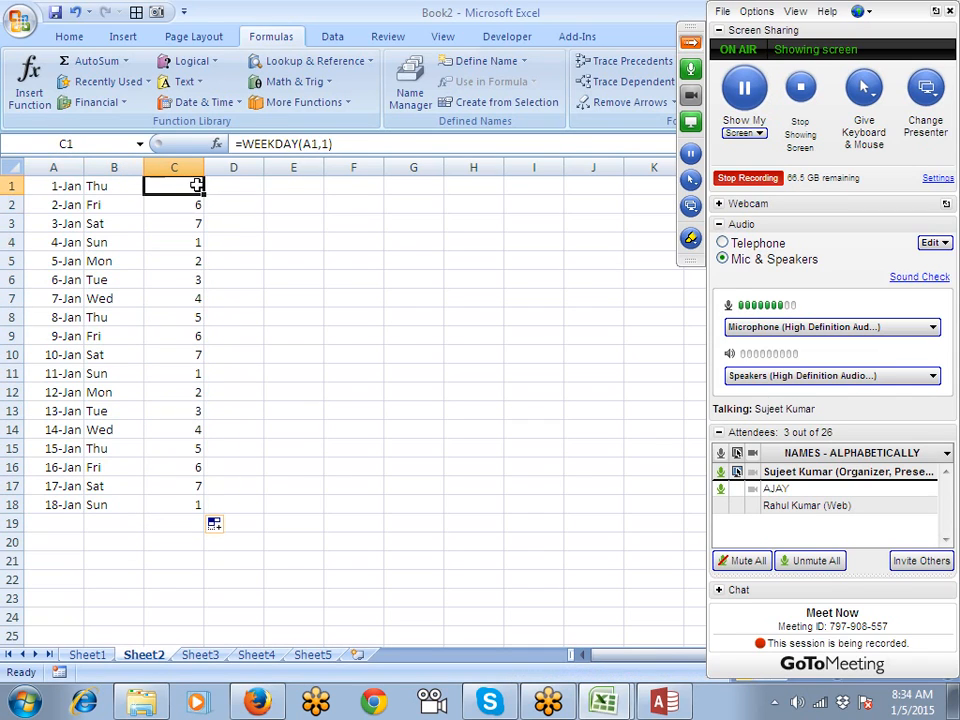
click(329, 145)
key(BackSpace)
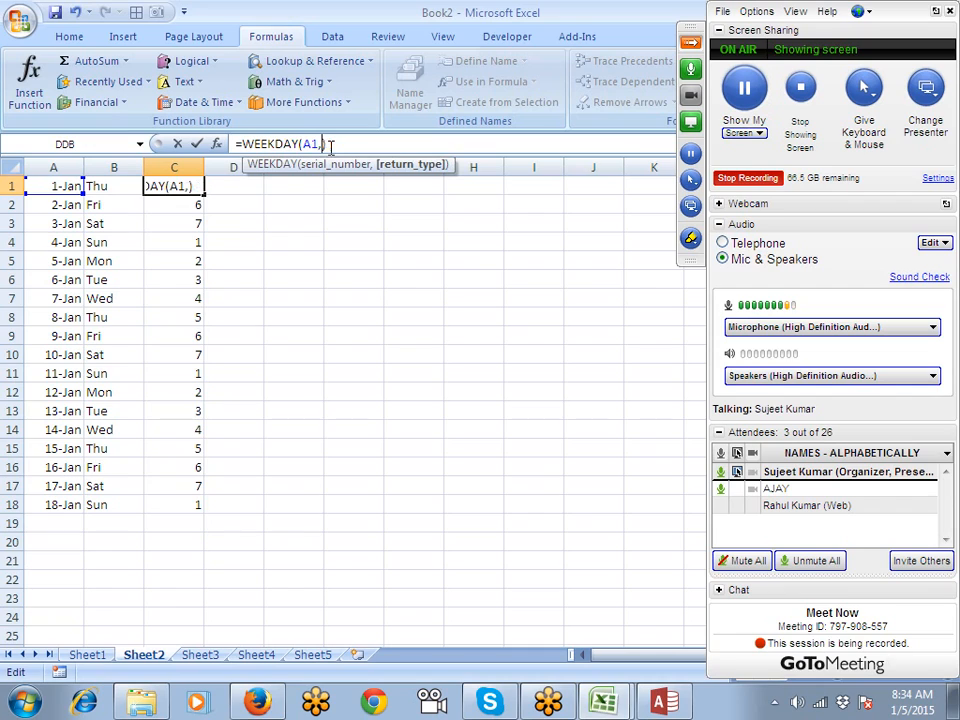
text(2)
key(Return)
key(Up)
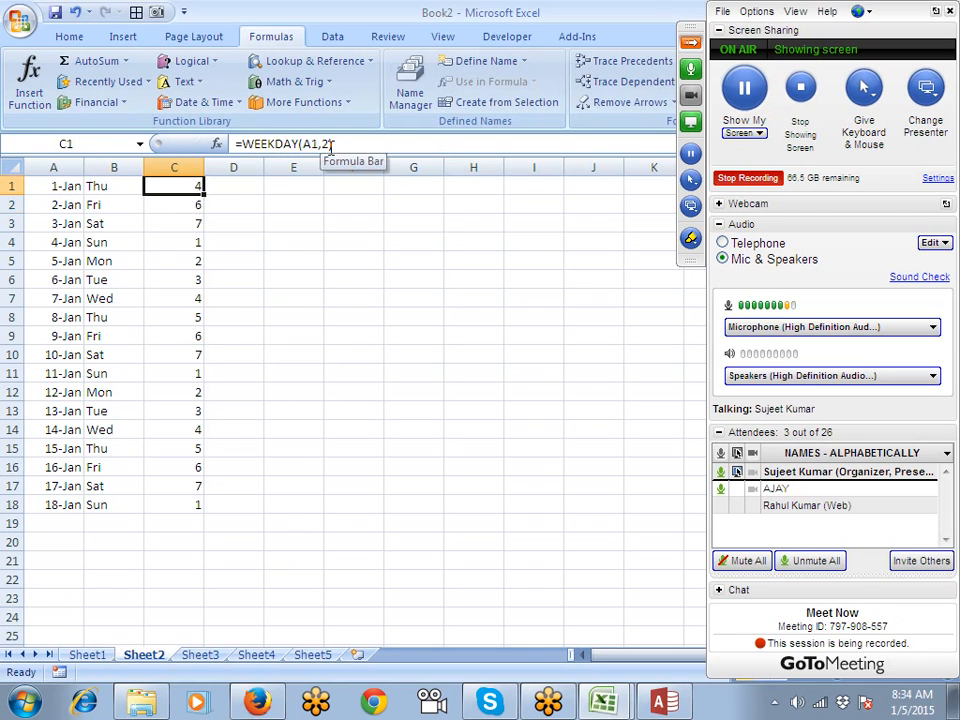
double_click(203, 194)
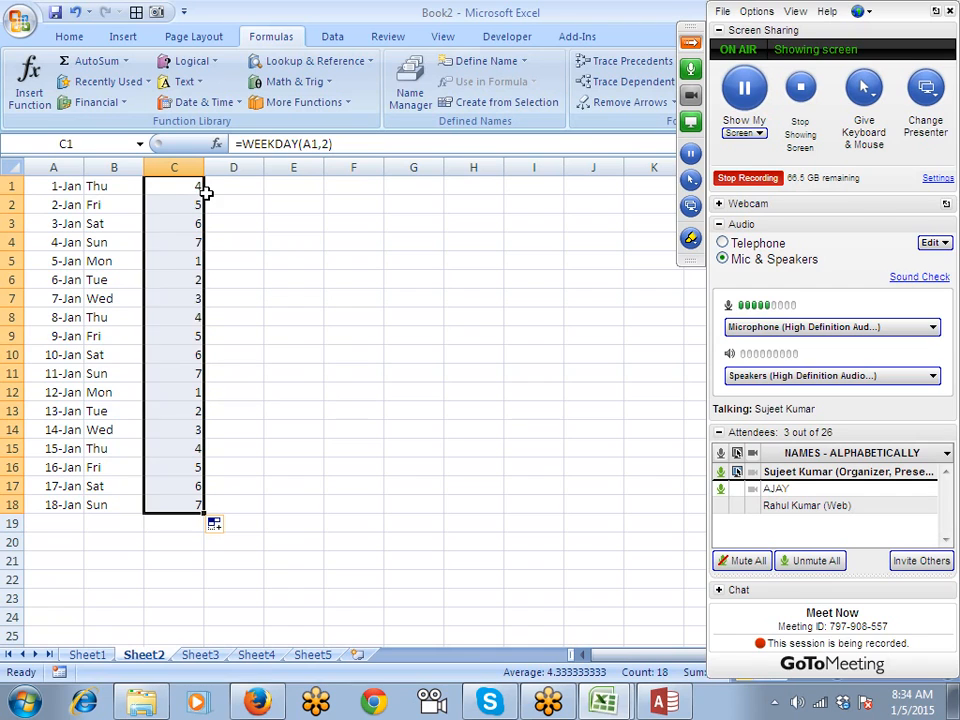
Replace the weekday-number formulas in C1:C18 with their values by copying them and pasting values in place.
key(ctrl+c)
click(67, 37)
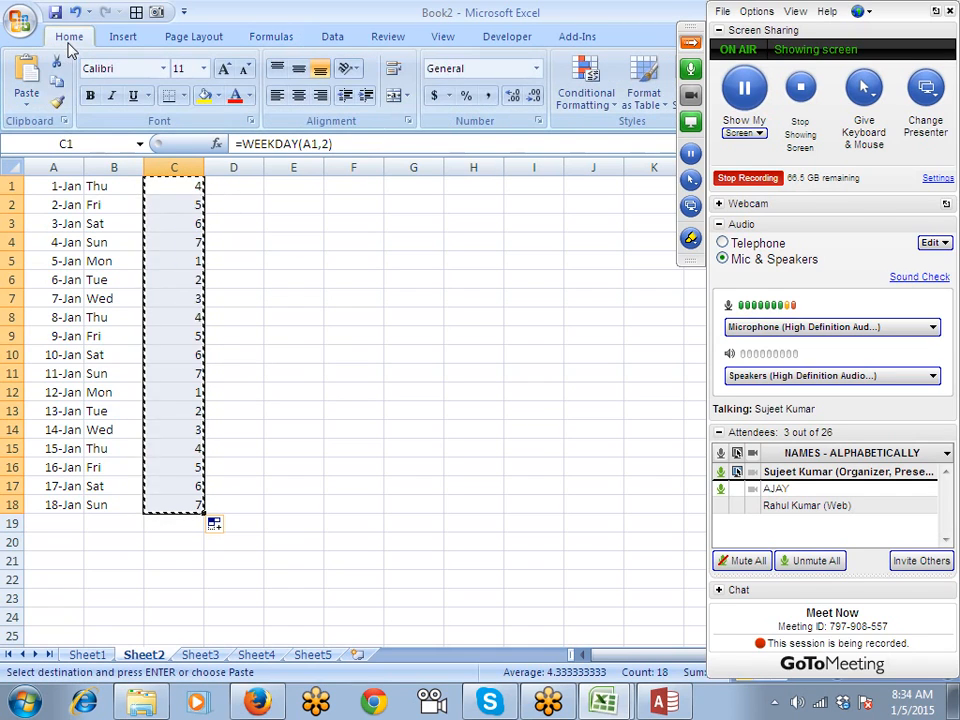
click(27, 100)
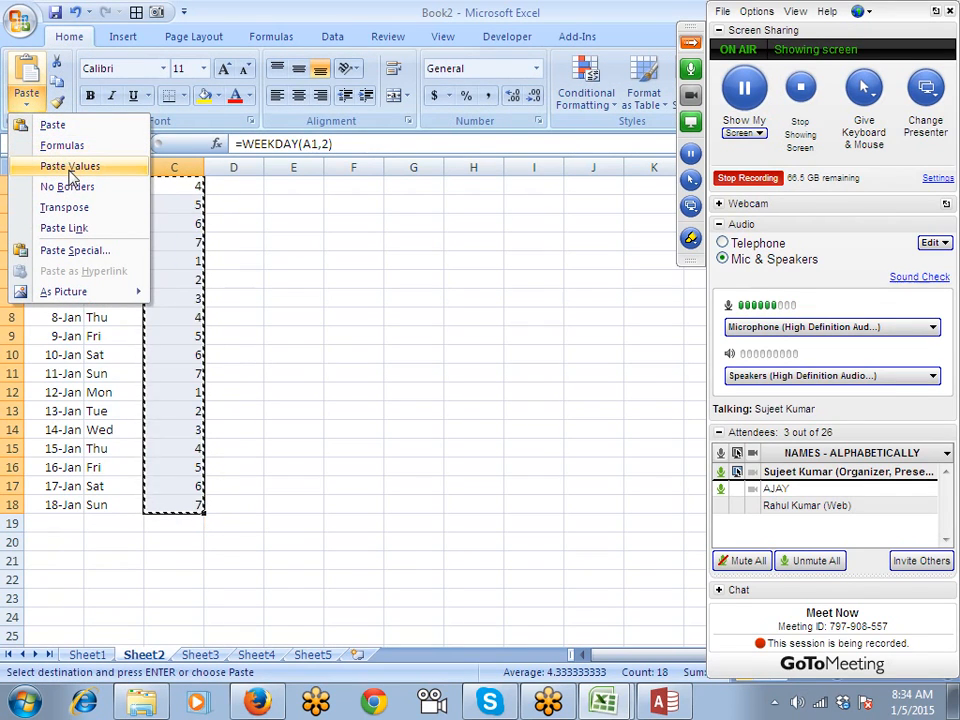
click(62, 167)
key(Escape)
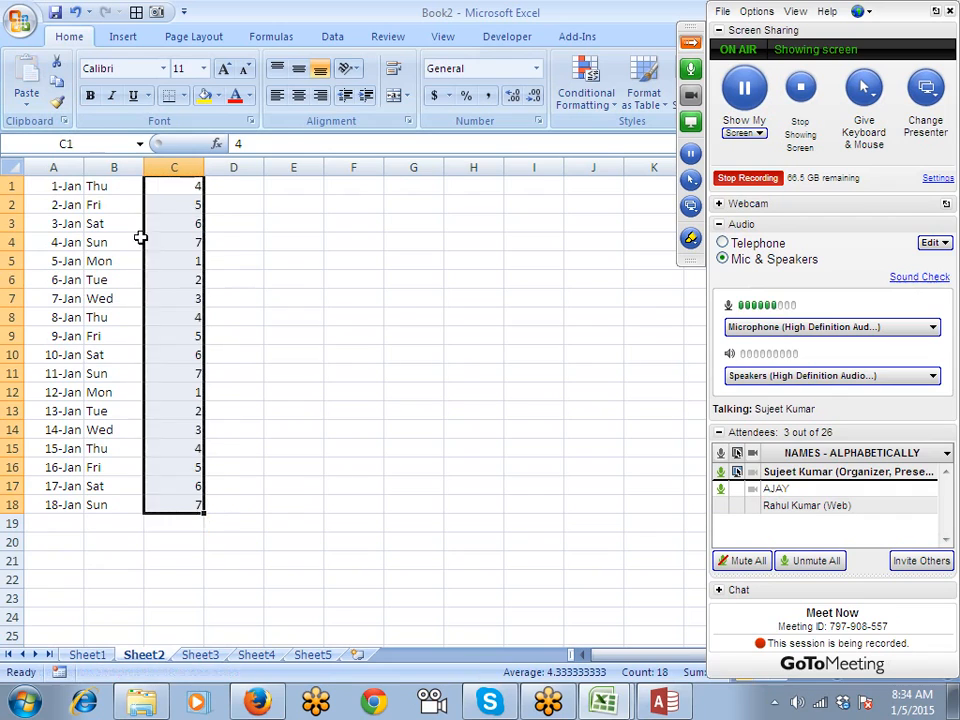
Delete the date and weekday-name columns A and B, and select the empty cell B1 beside the first weekday number.
click(112, 203)
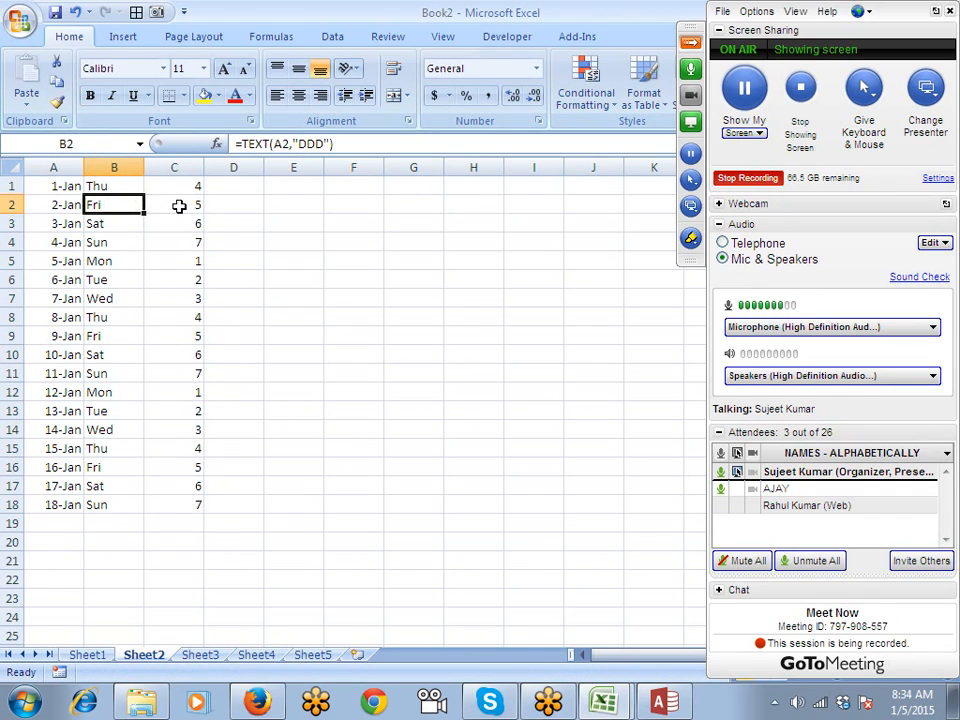
drag(114, 167, 54, 167)
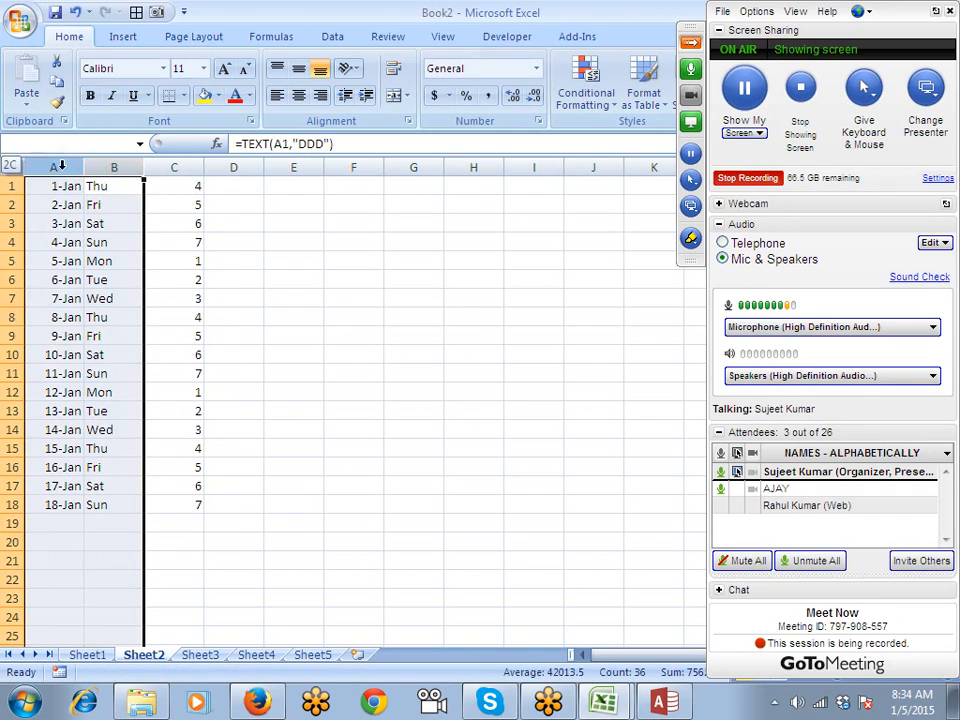
right_click(54, 170)
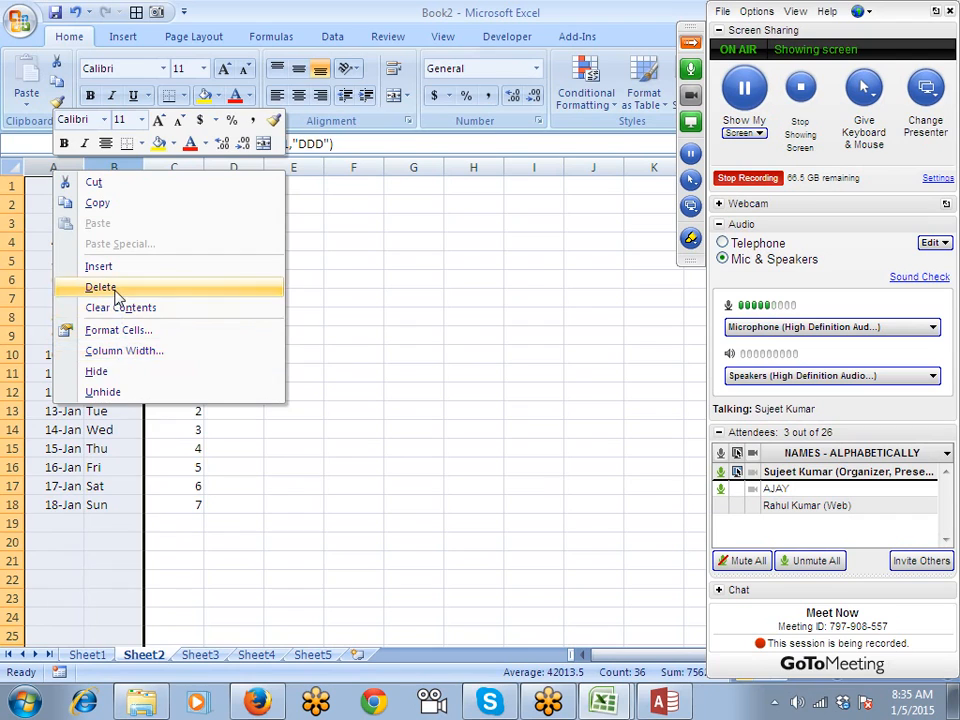
click(142, 287)
click(78, 183)
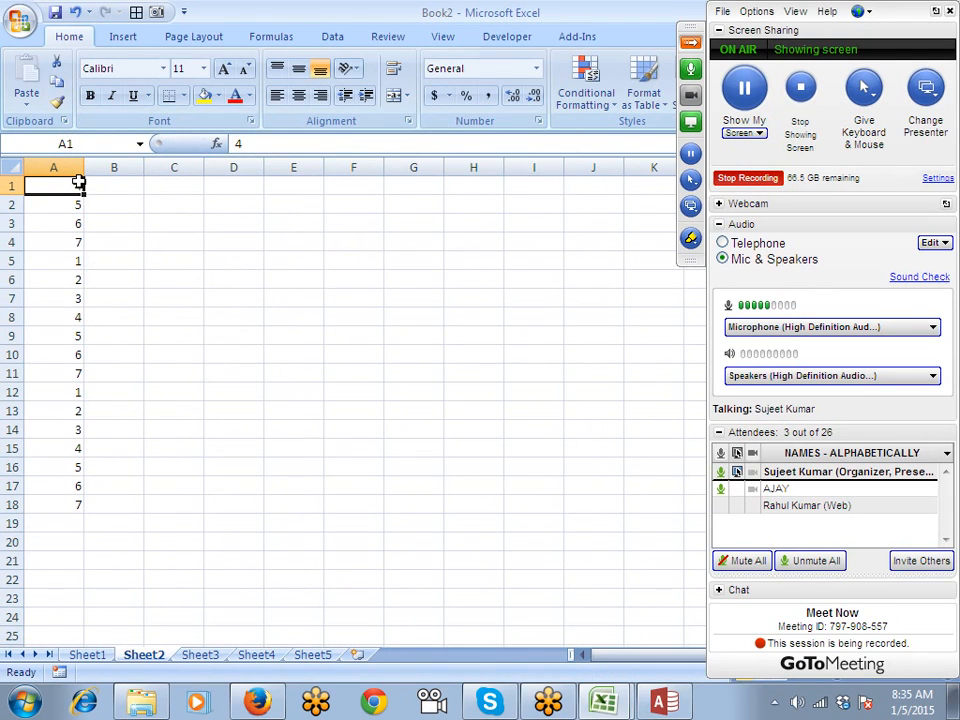
key(ctrl+Down)
key(Up)
key(ctrl+Up)
key(Right)
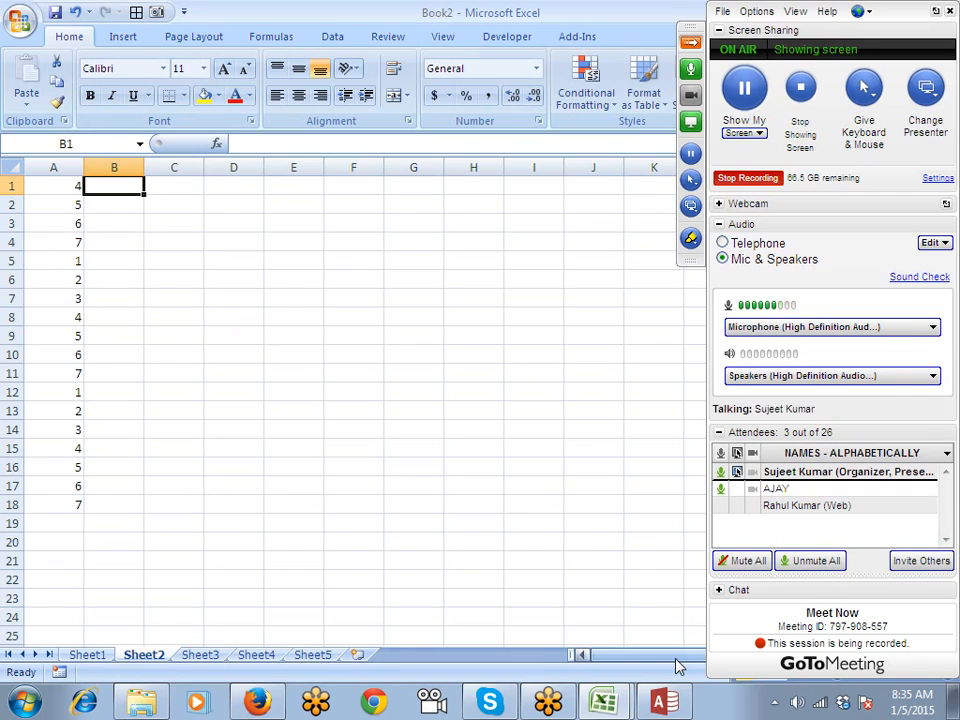
text(=)
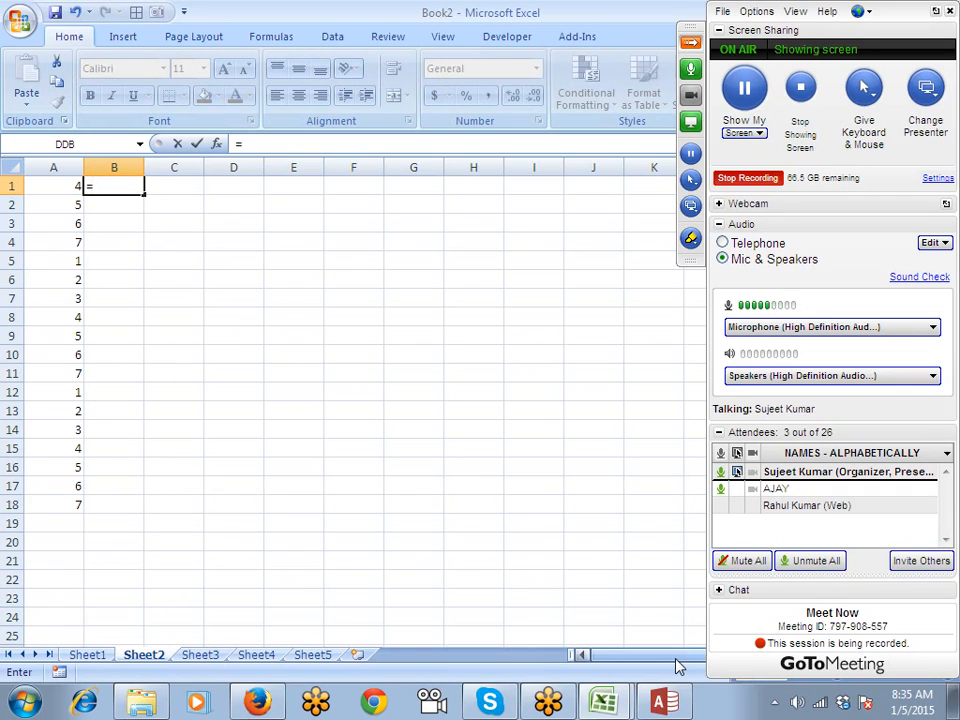
text(IF(A1=)
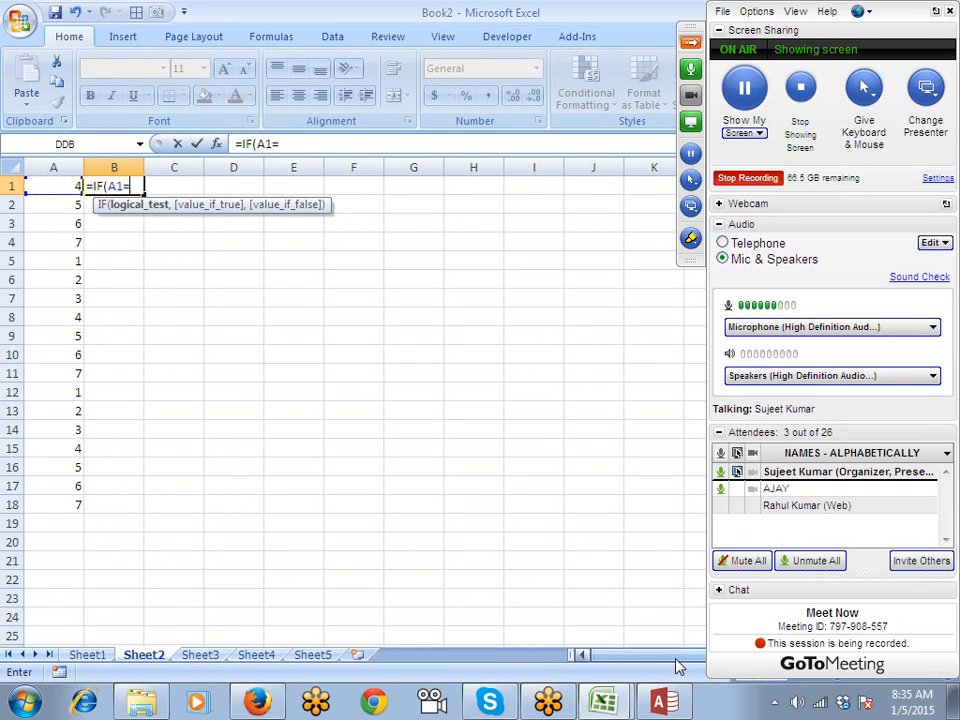
text(1,")
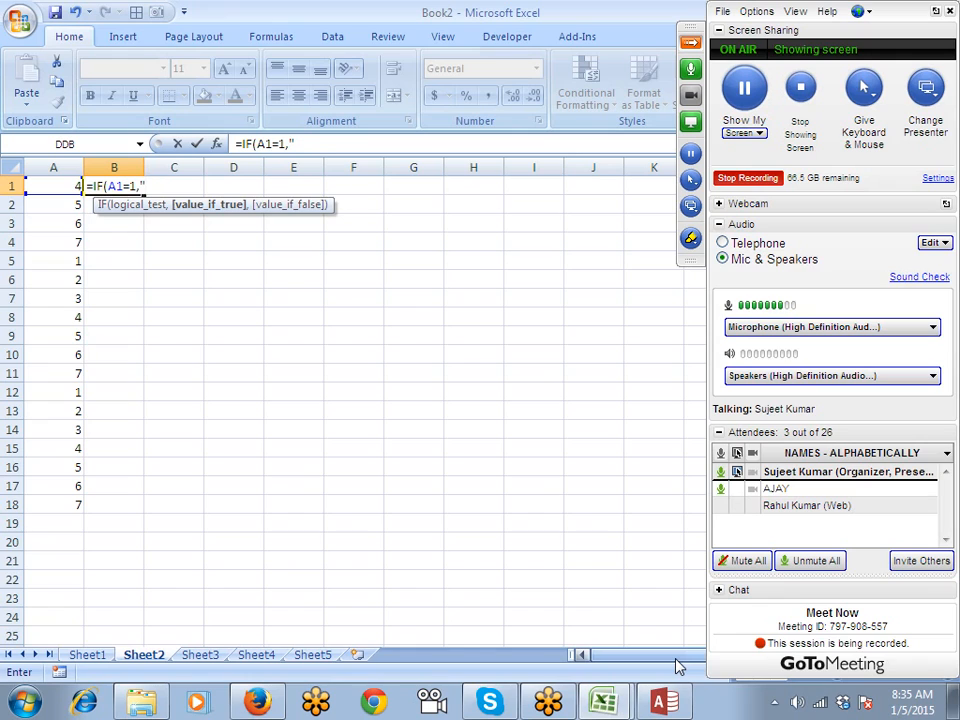
text(Mon",if)
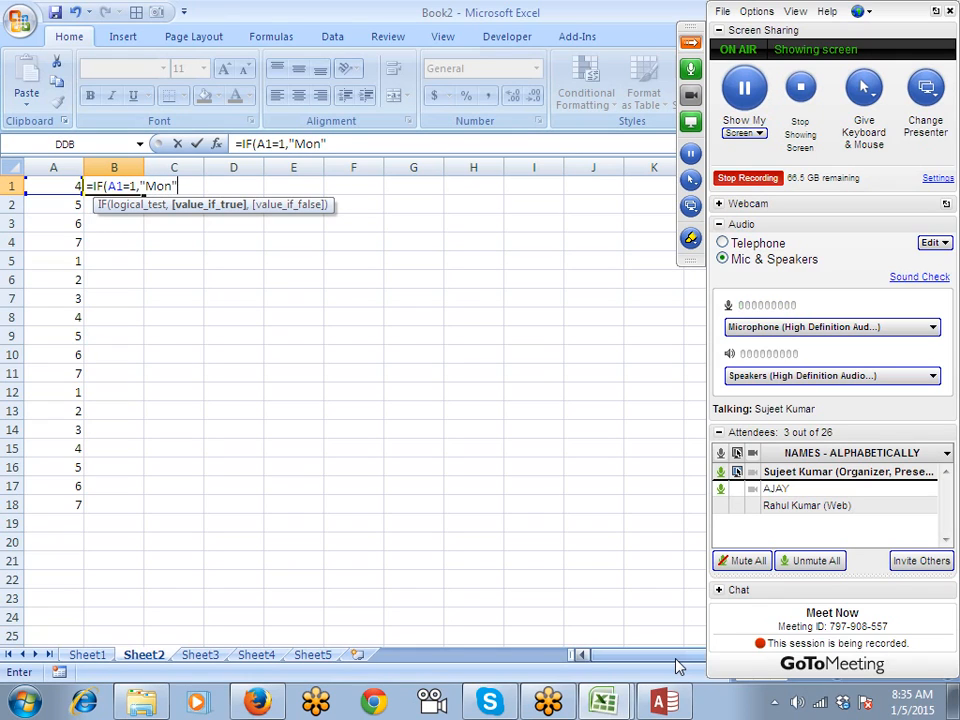
text((A1=)
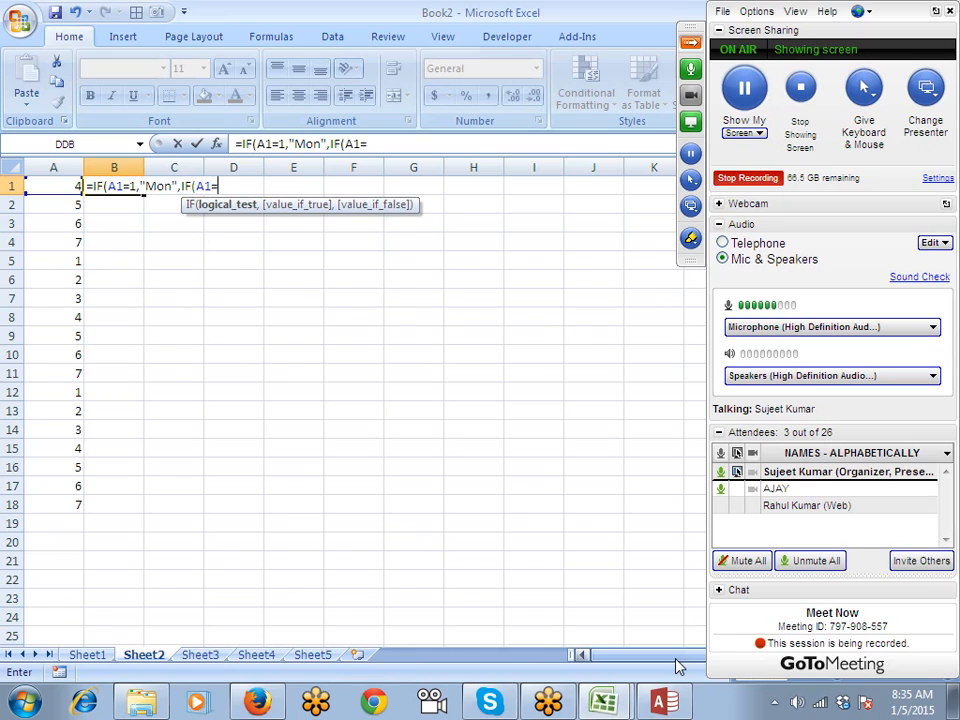
key(Escape)
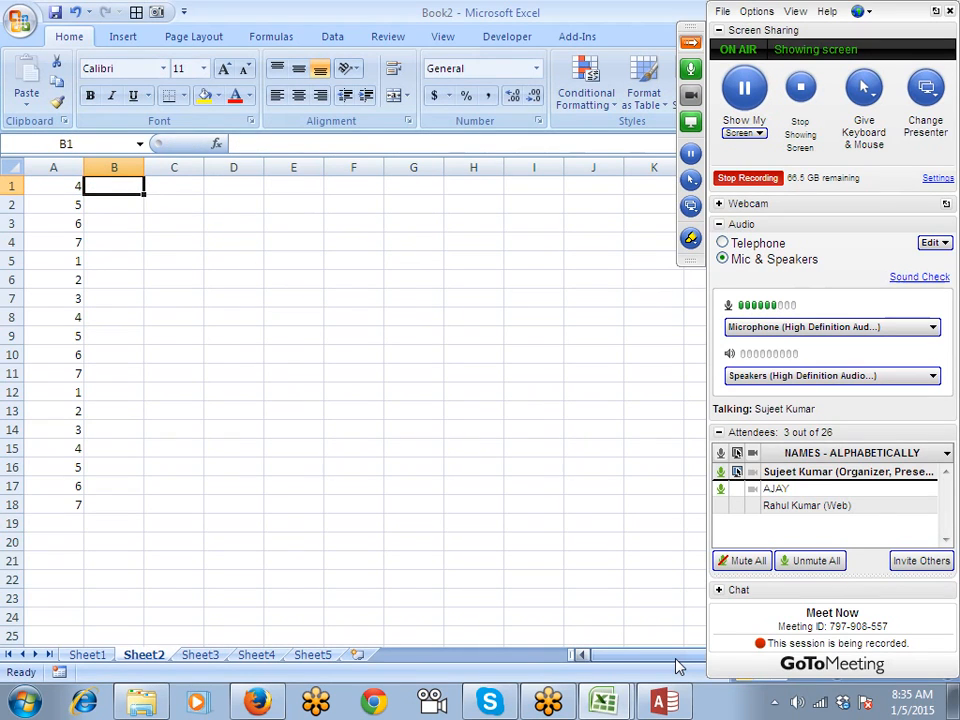
Enter =CHOOSE(A1,"Mon","Tue","Wed","Thu","Fri","Sat","Sun") in B1 to turn the weekday number into a day name.
text(=)
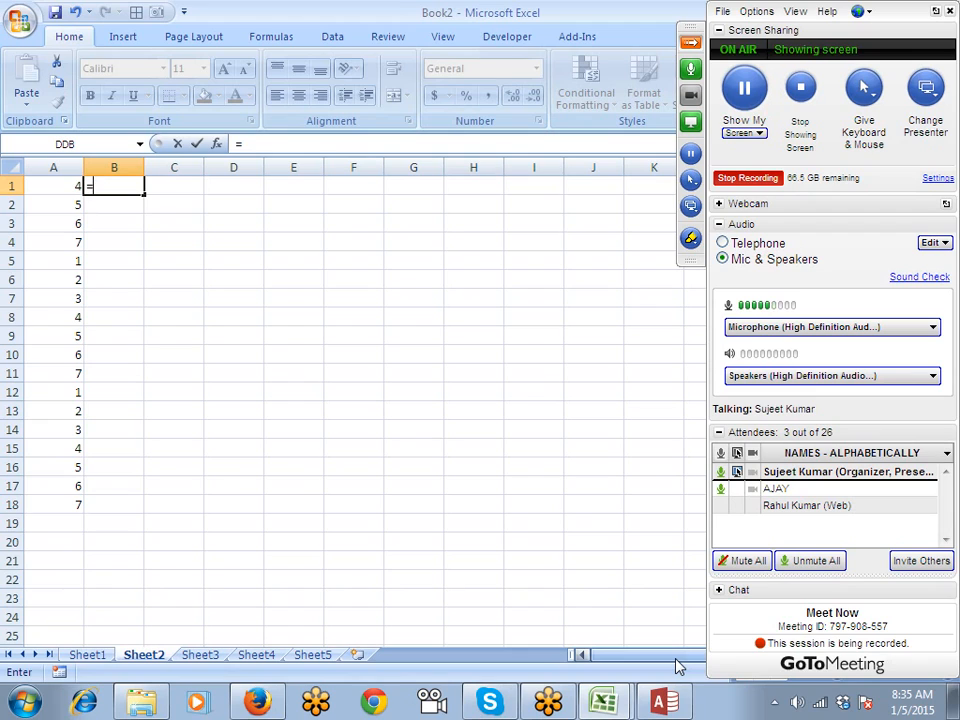
text(cho)
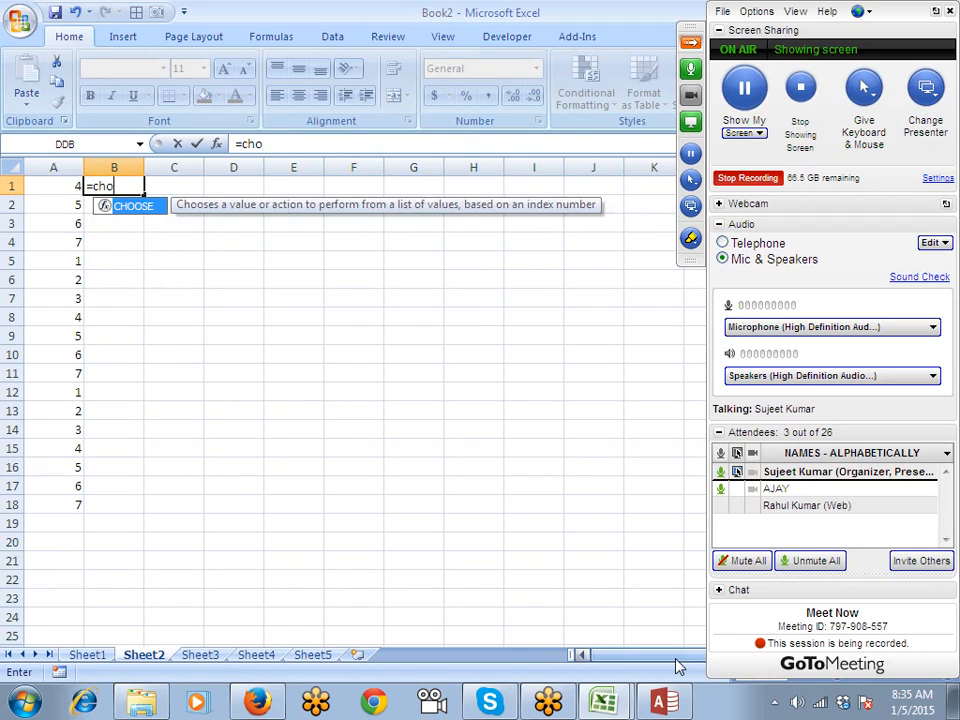
text(o)
key(Tab)
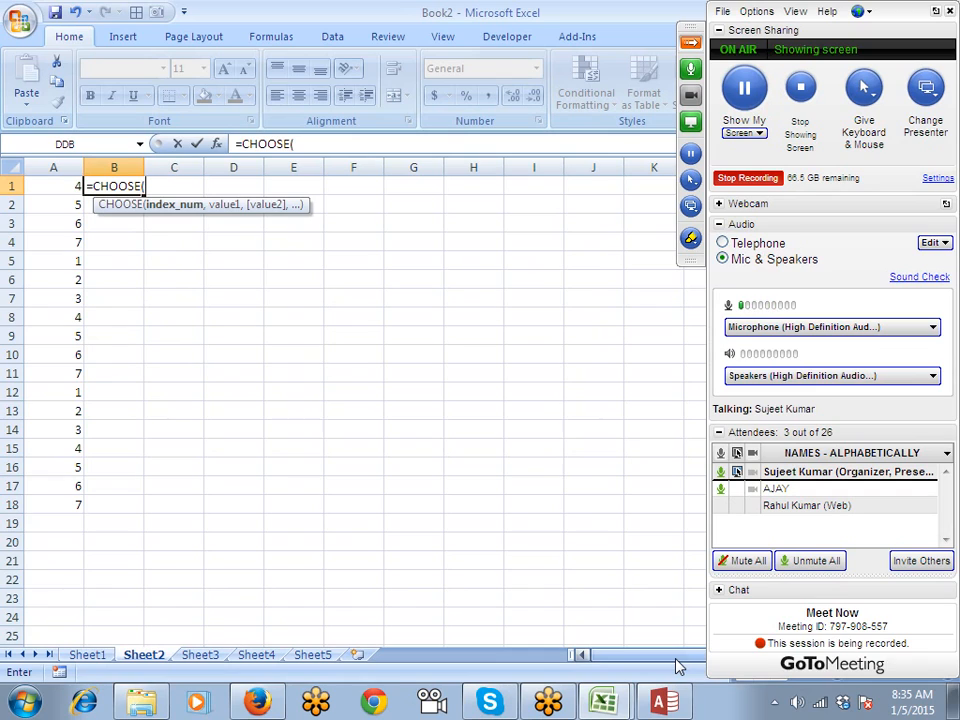
key(Left)
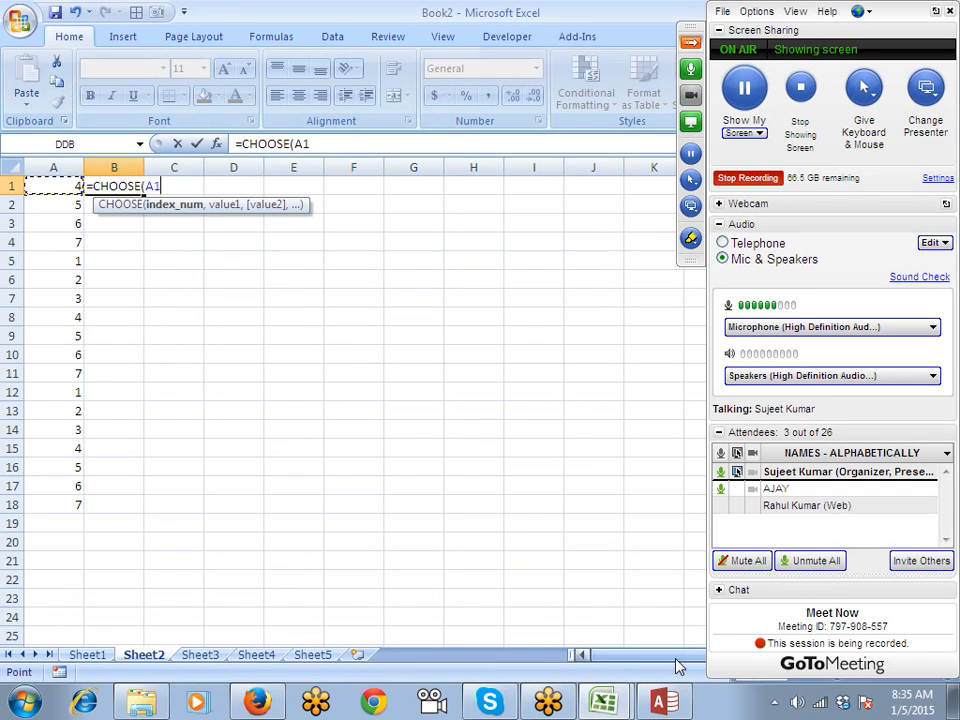
text(,)
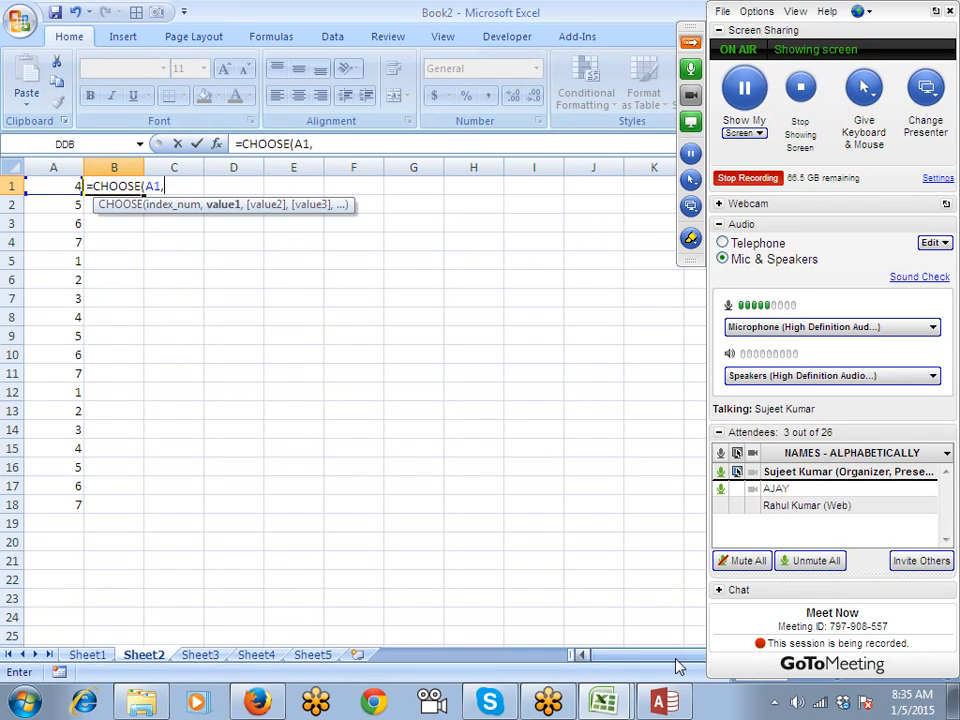
text("Mon",)
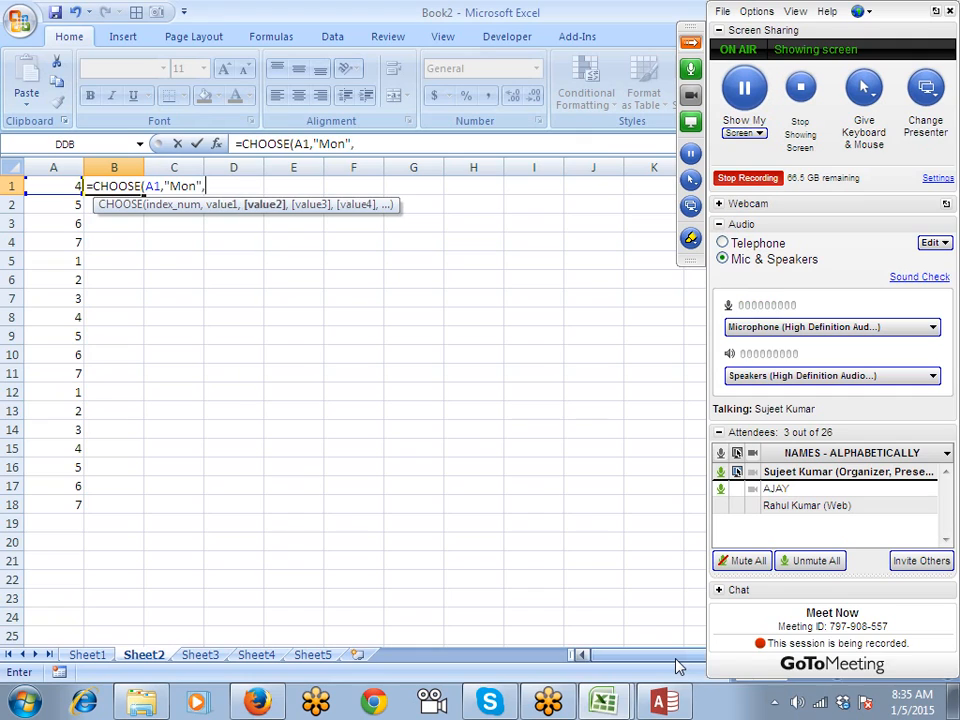
text("Tue","We)
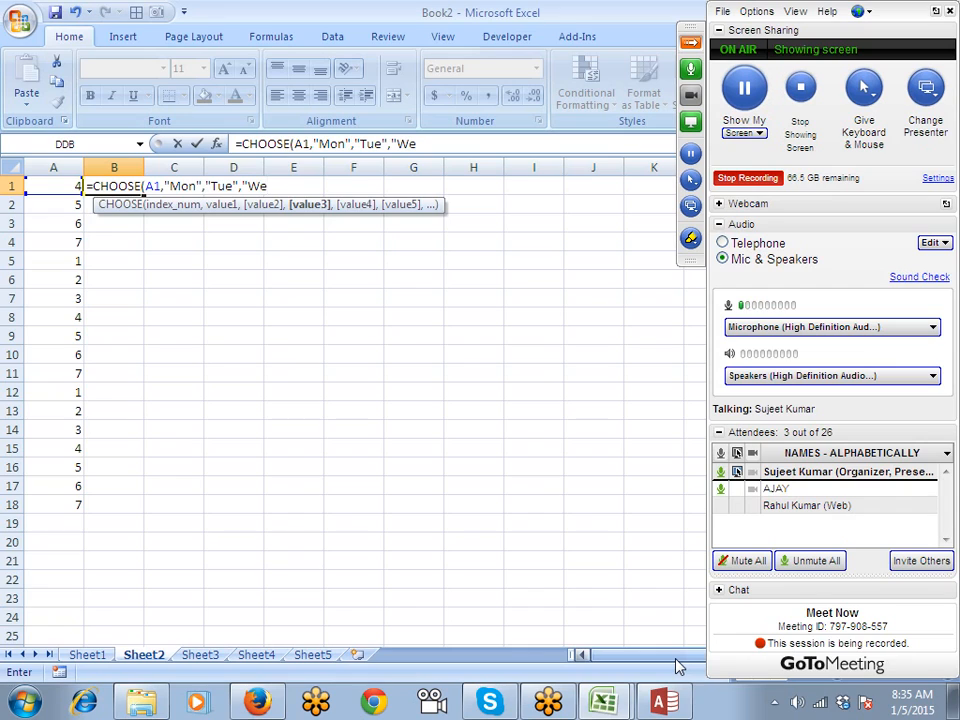
text(d",)
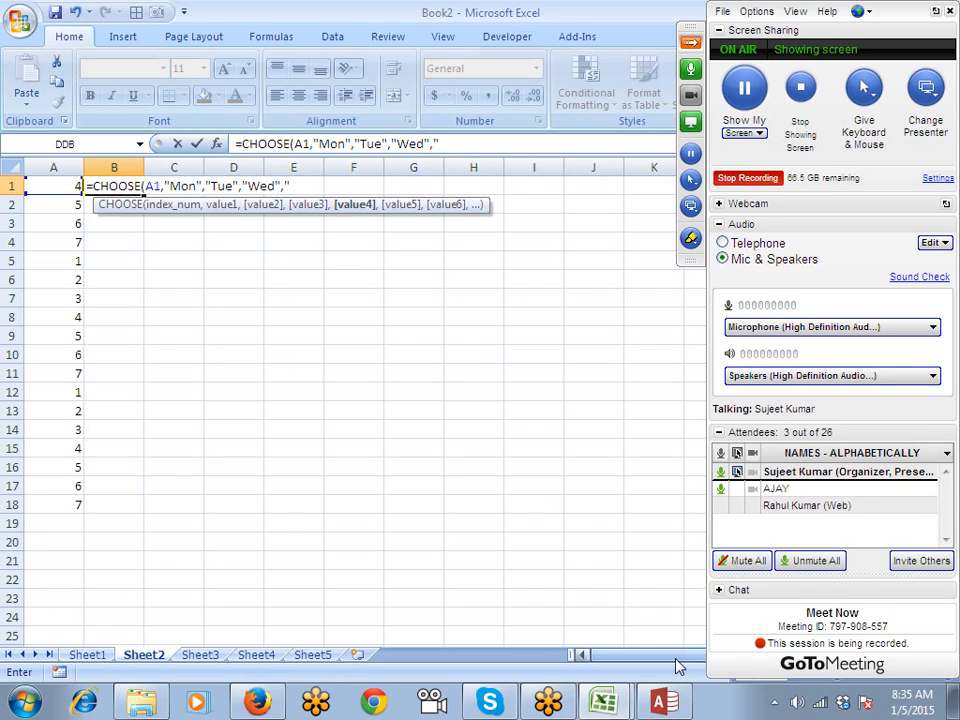
text("Thu",")
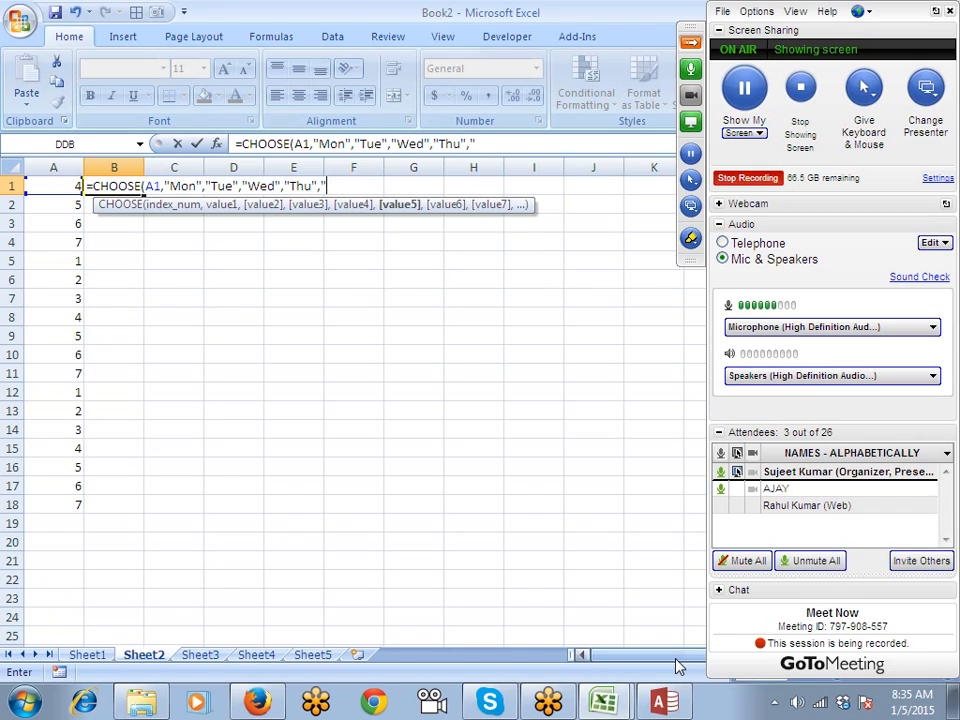
text(Fri)
text(",")
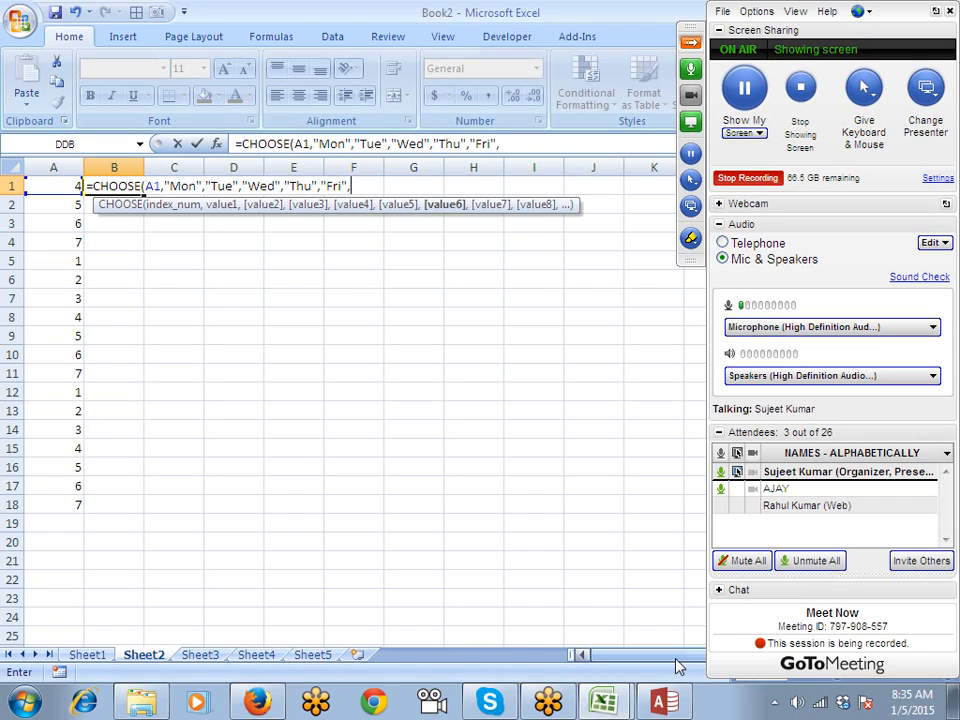
text(Sat","Sun")
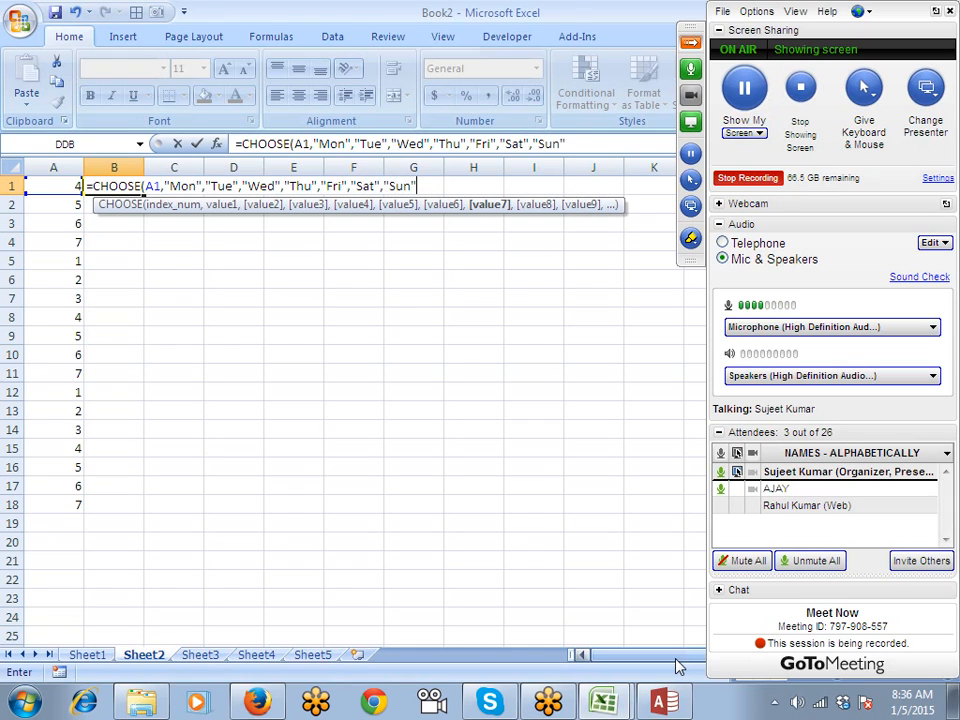
key(ctrl+Return)
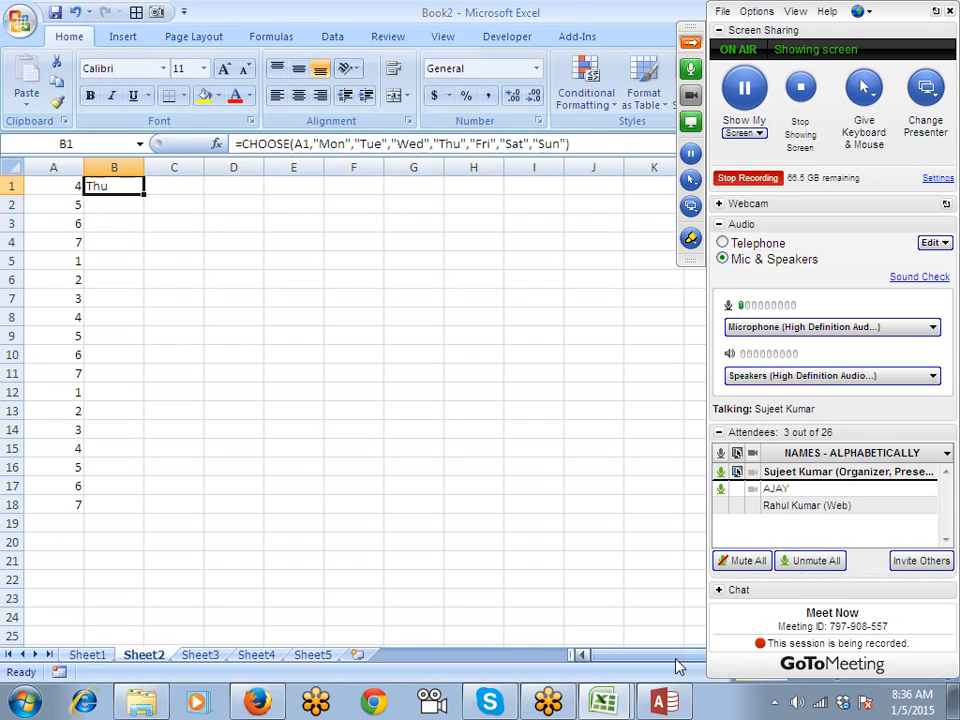
Review the CHOOSE formula in B1 without changing it and fill it down to B18.
double_click(127, 186)
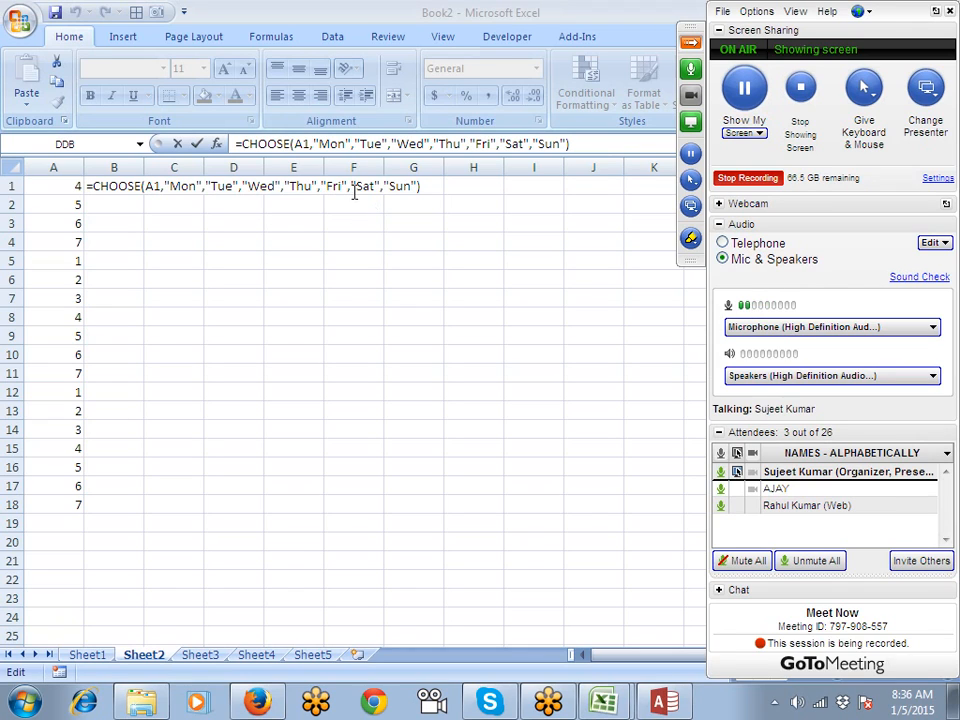
click(354, 190)
key(Return)
key(Up)
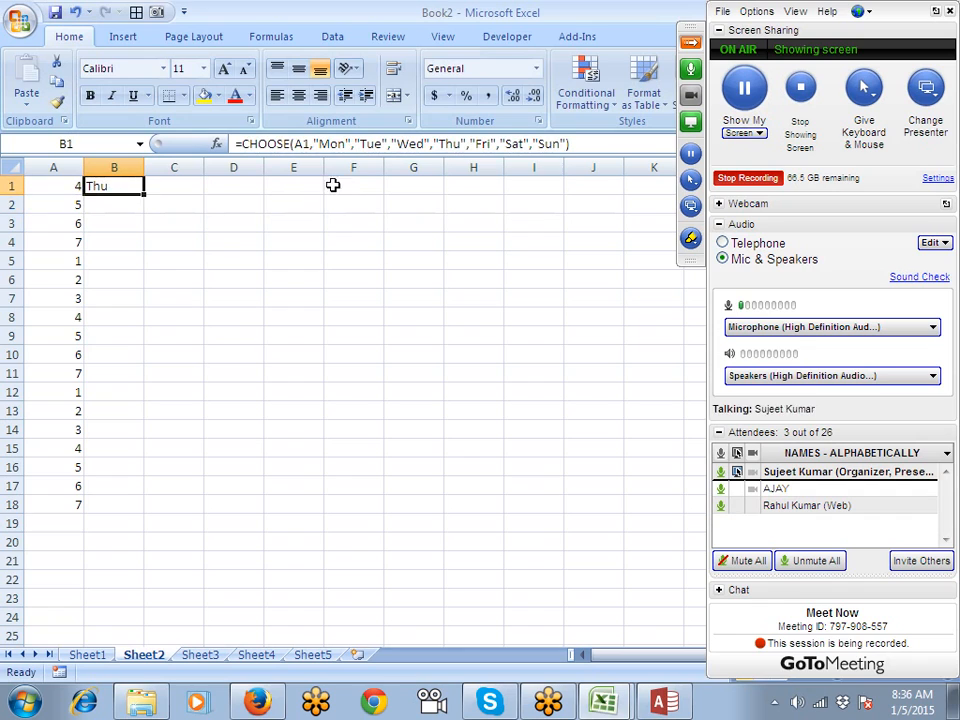
double_click(144, 196)
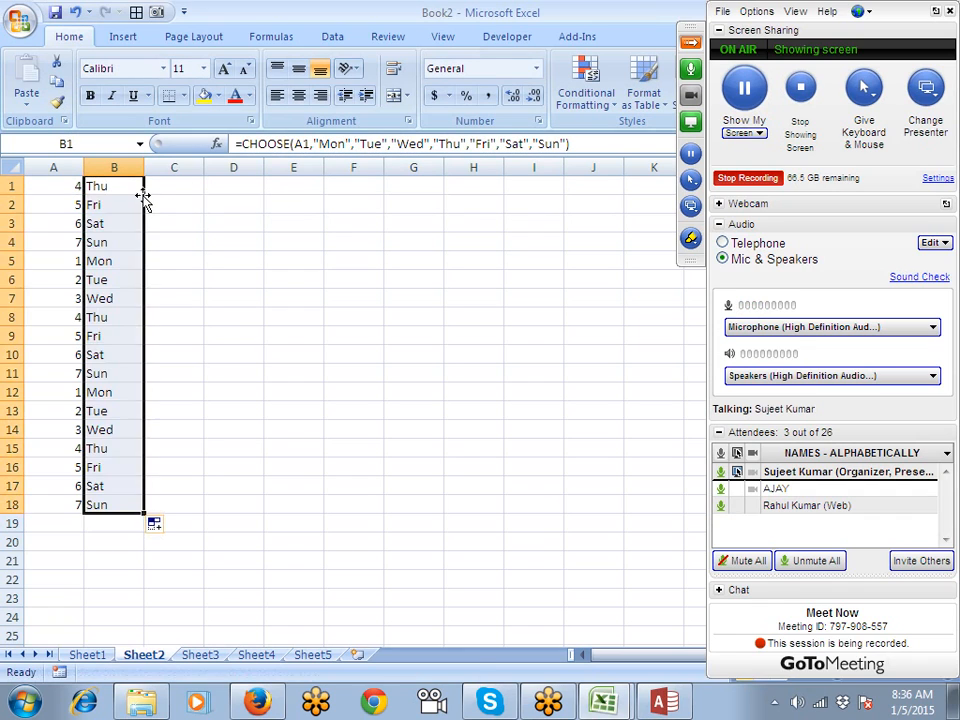
Examine the filled CHOOSE formulas in column B against the weekday numbers in column A.
click(110, 322)
key(Down)
key(Down)
key(Down)
key(Down)
key(Down)
key(Down)
key(Down)
key(Down)
key(Down)
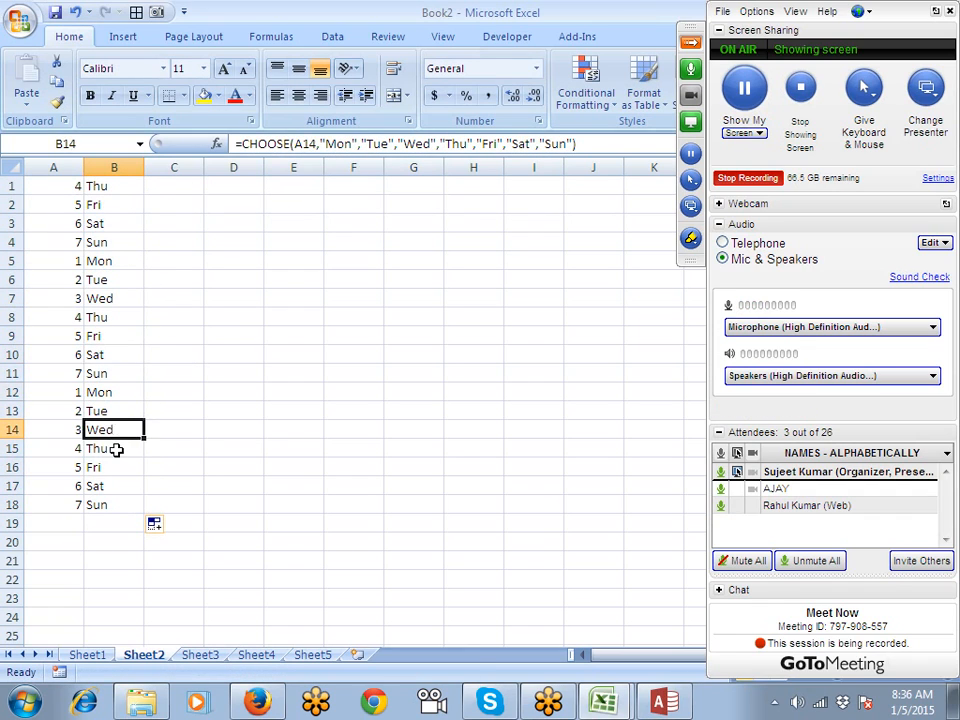
drag(118, 503, 98, 186)
click(72, 200)
click(245, 284)
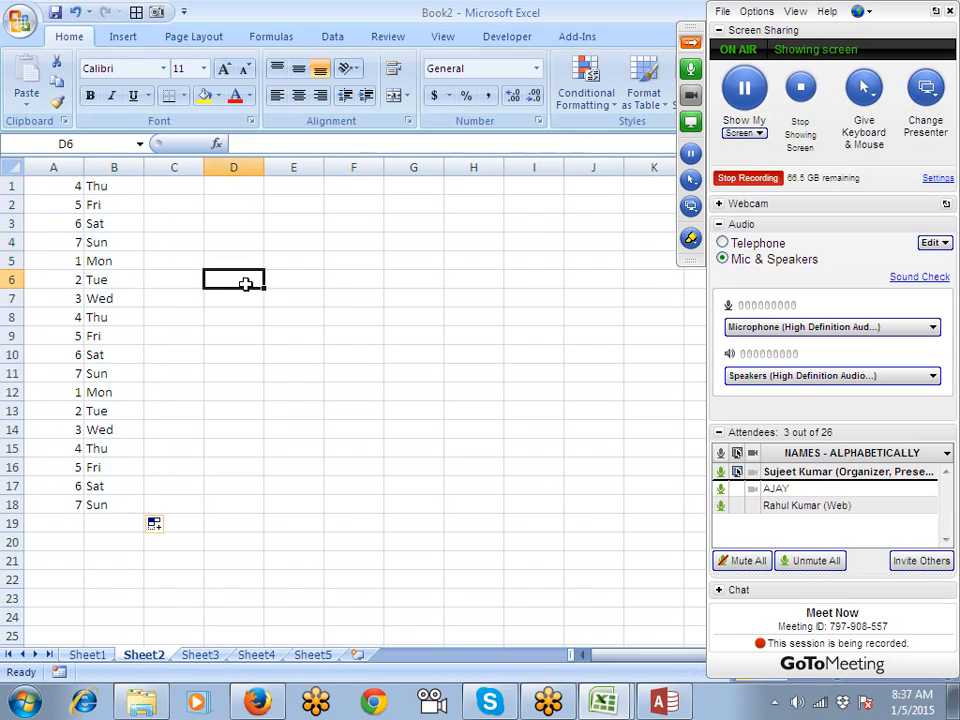
Inspect the formula in B4 and look through the list of lookup and reference functions.
click(128, 245)
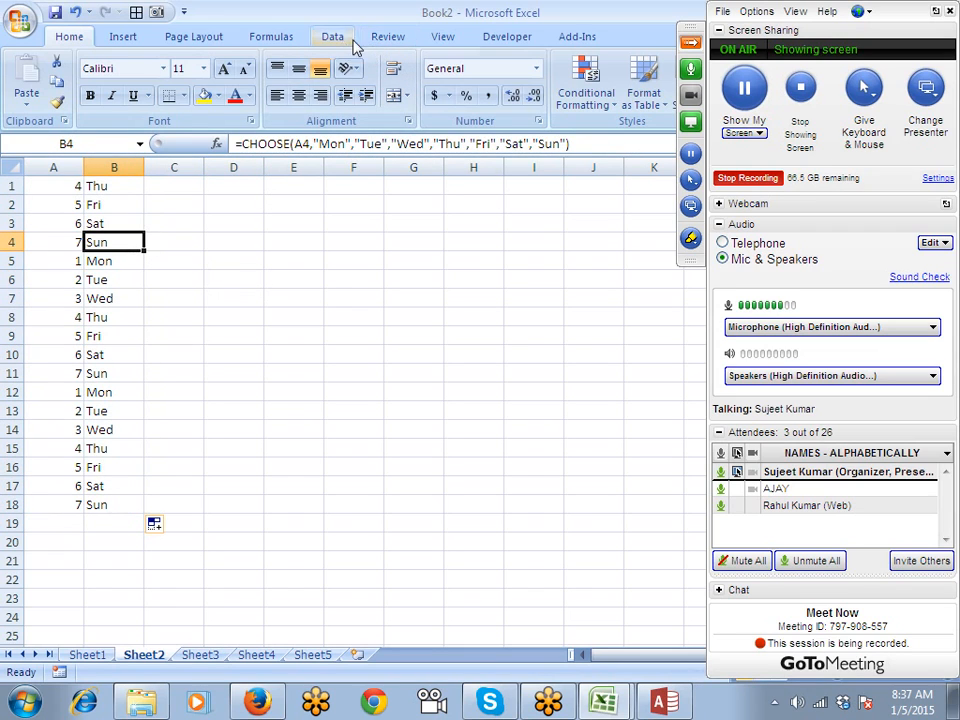
click(294, 38)
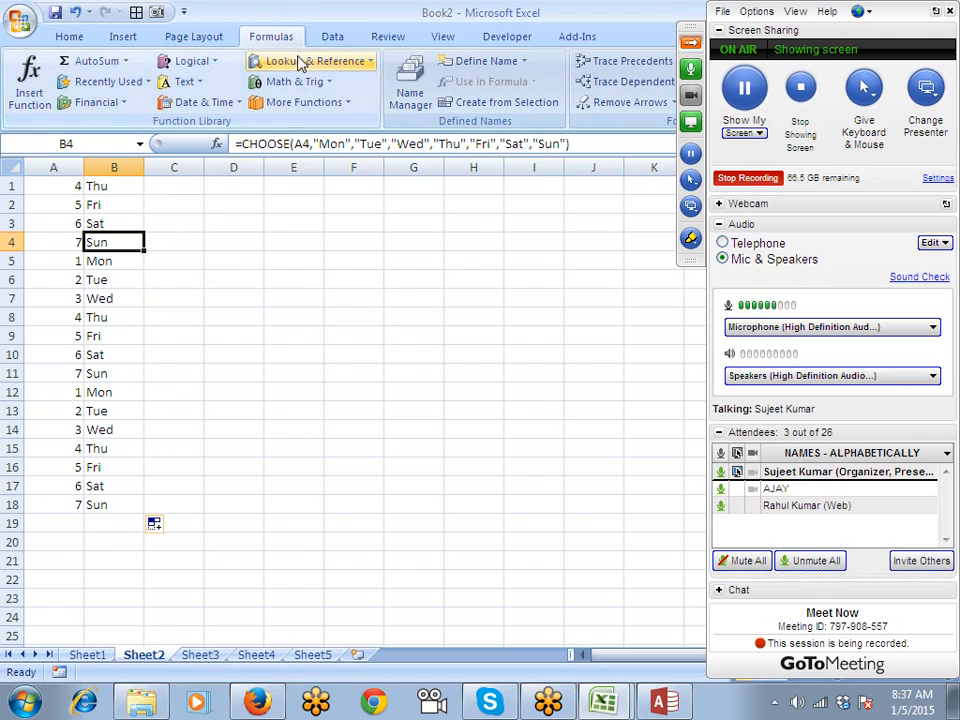
click(295, 61)
click(146, 417)
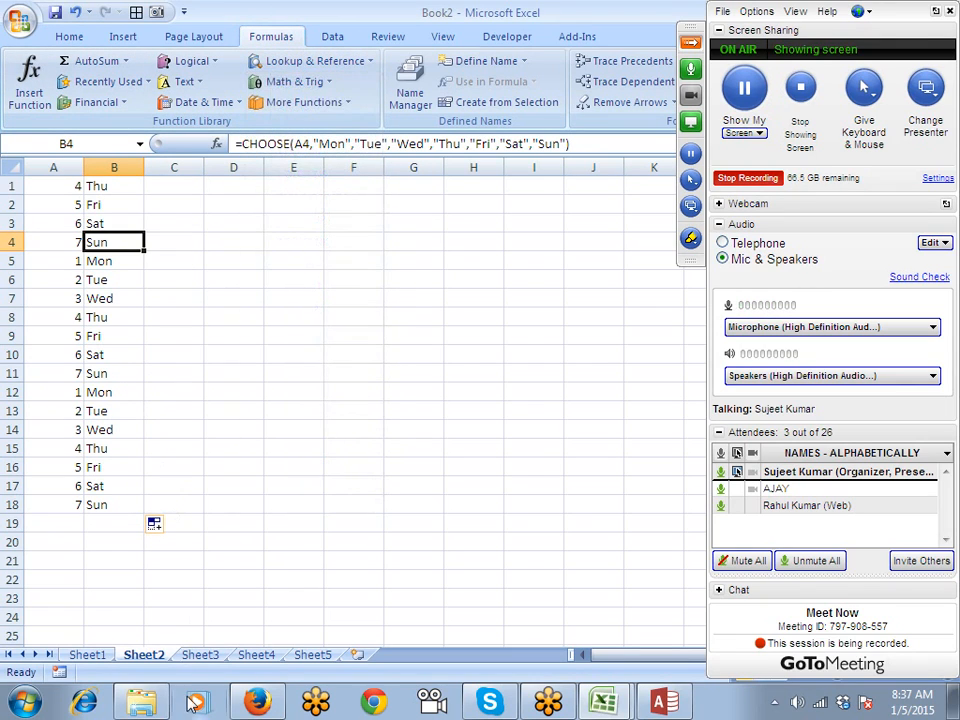
Switch to the empty Sheet3 and select cell D3.
click(200, 655)
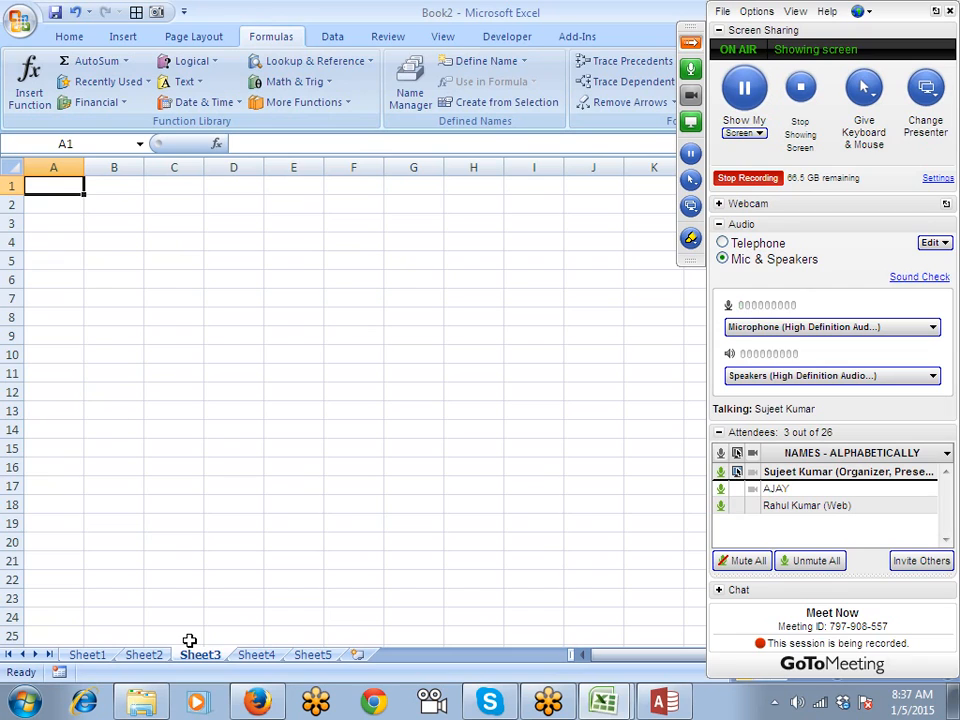
key(Right)
key(Left)
key(Down)
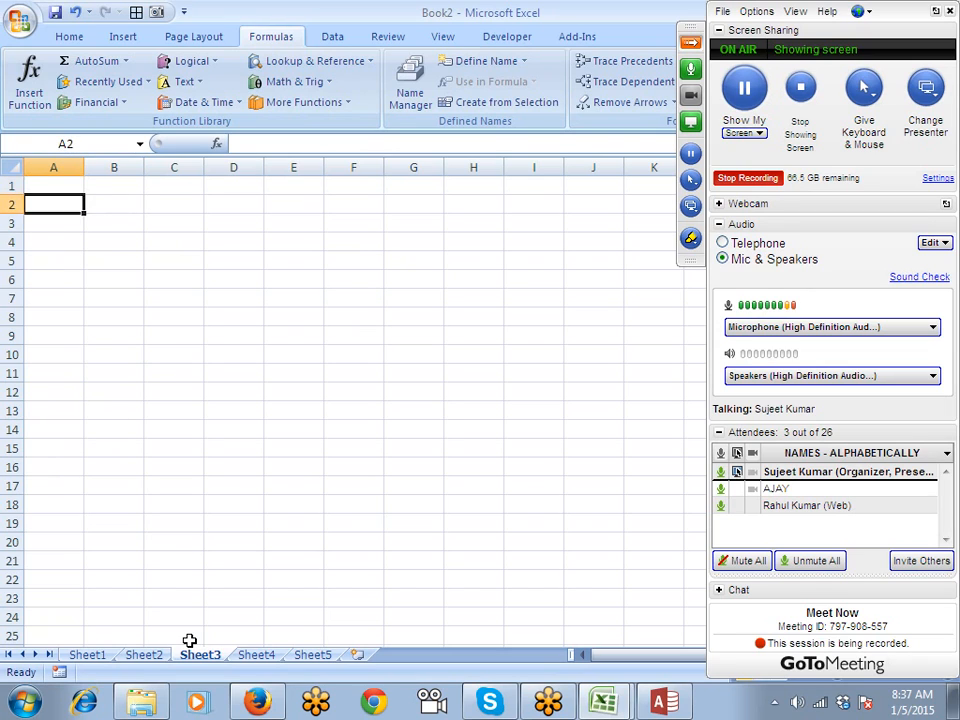
key(Right)
key(Right)
key(Right)
key(Down)
Enter the formula =COLUMN() in D3 to return the cell's own column number.
text(=)
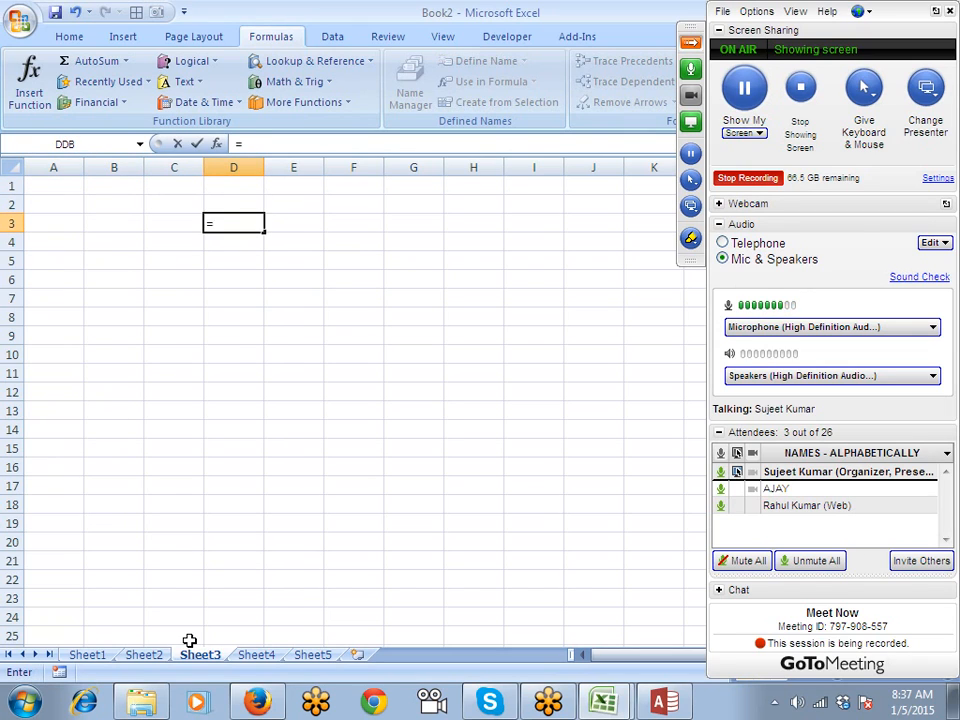
text(vlo)
key(BackSpace)
key(BackSpace)
key(BackSpace)
text(col)
key(Tab)
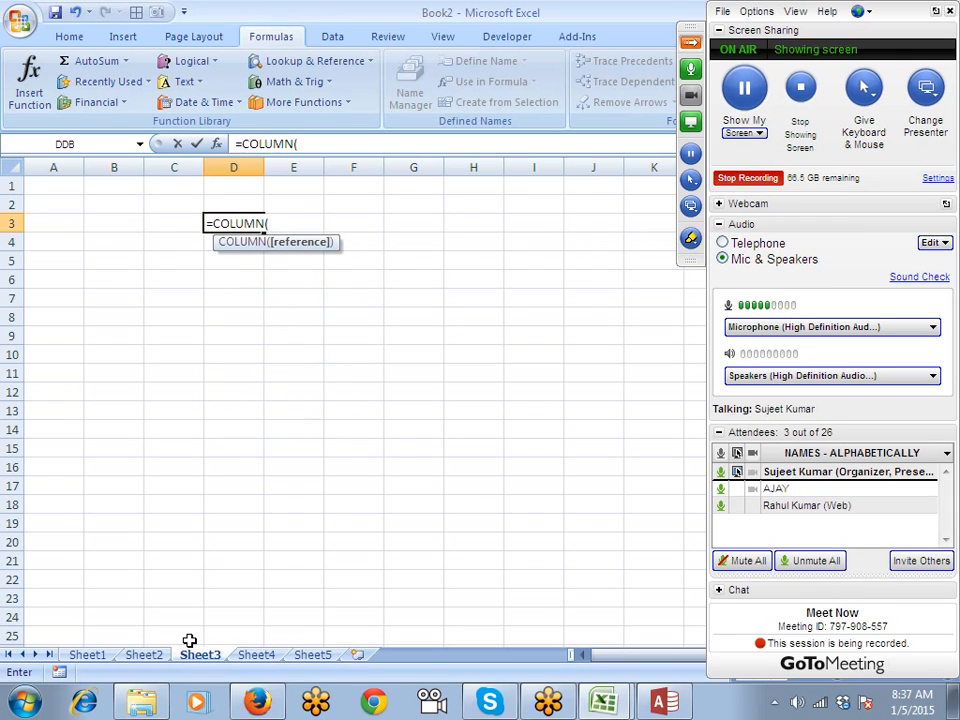
key(Return)
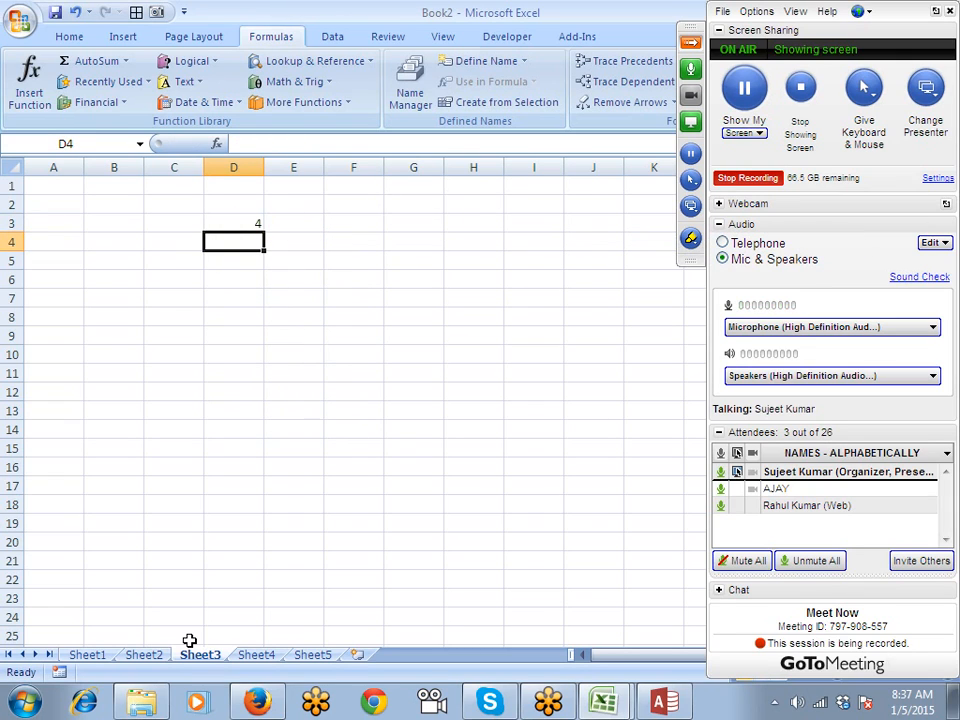
Add cell A1 as the reference of the COLUMN formula in D3.
key(Up)
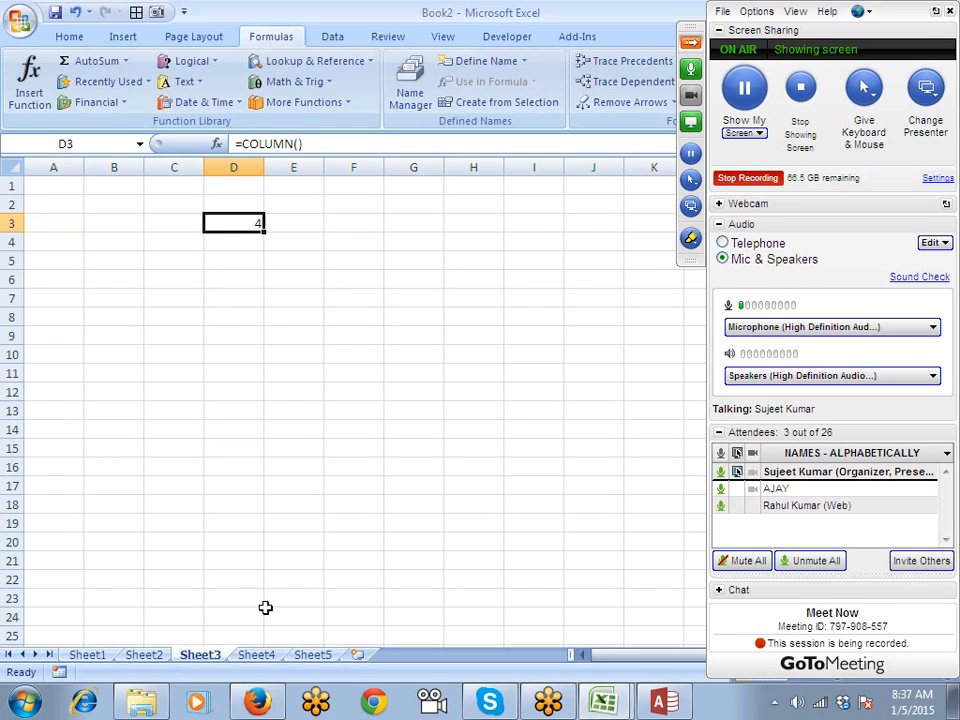
click(300, 143)
key(BackSpace)
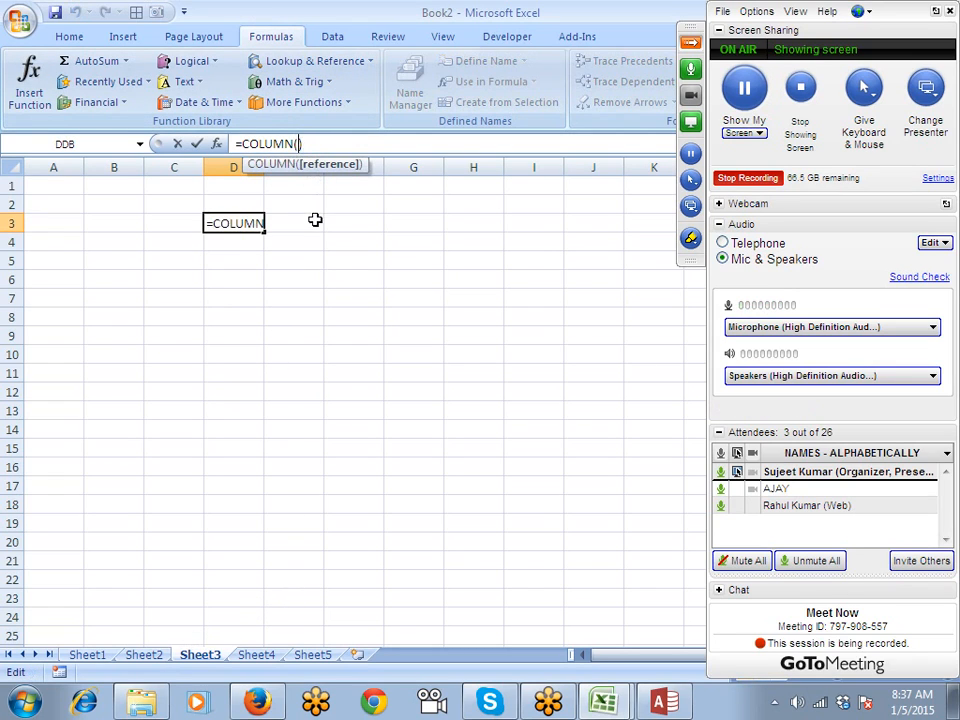
click(67, 188)
text())
key(Return)
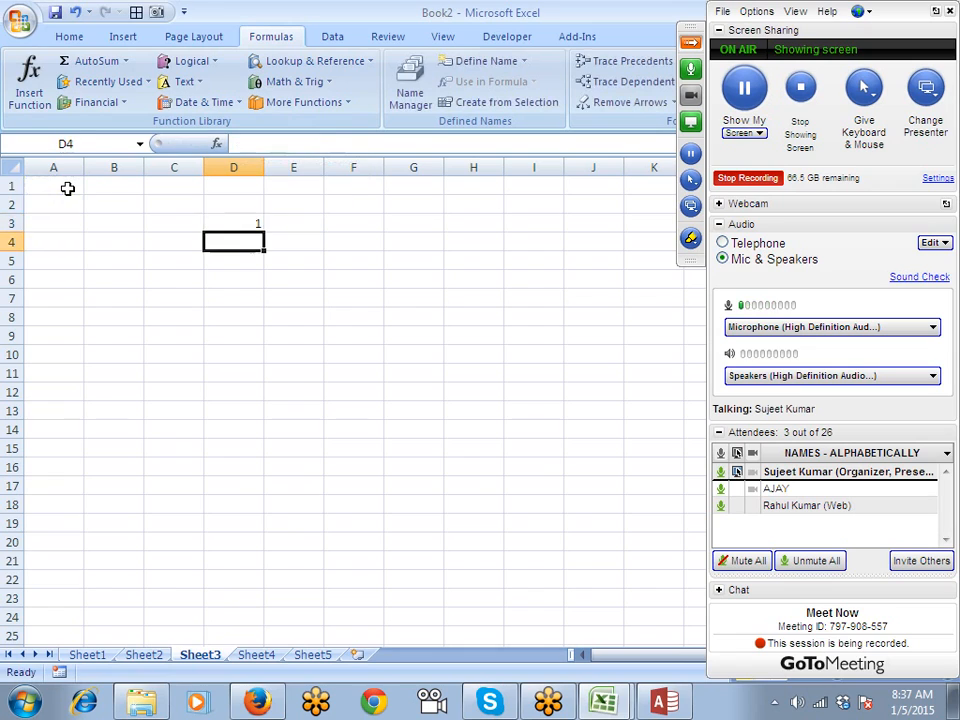
Move the reference of the COLUMN formula in D3 to cell B3 and reselect D3.
key(Up)
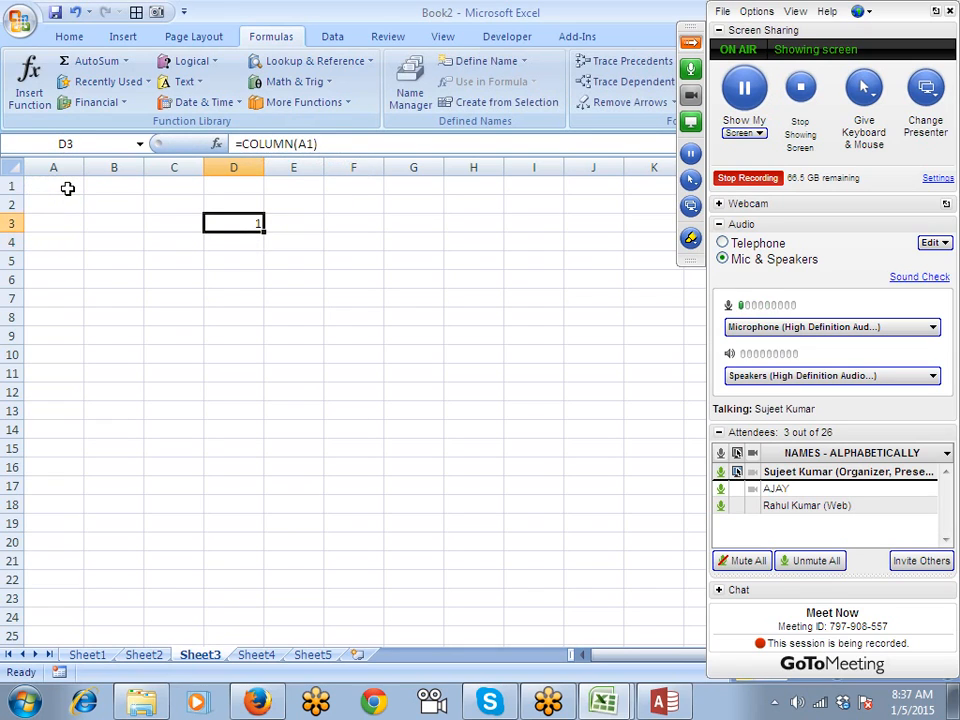
click(313, 145)
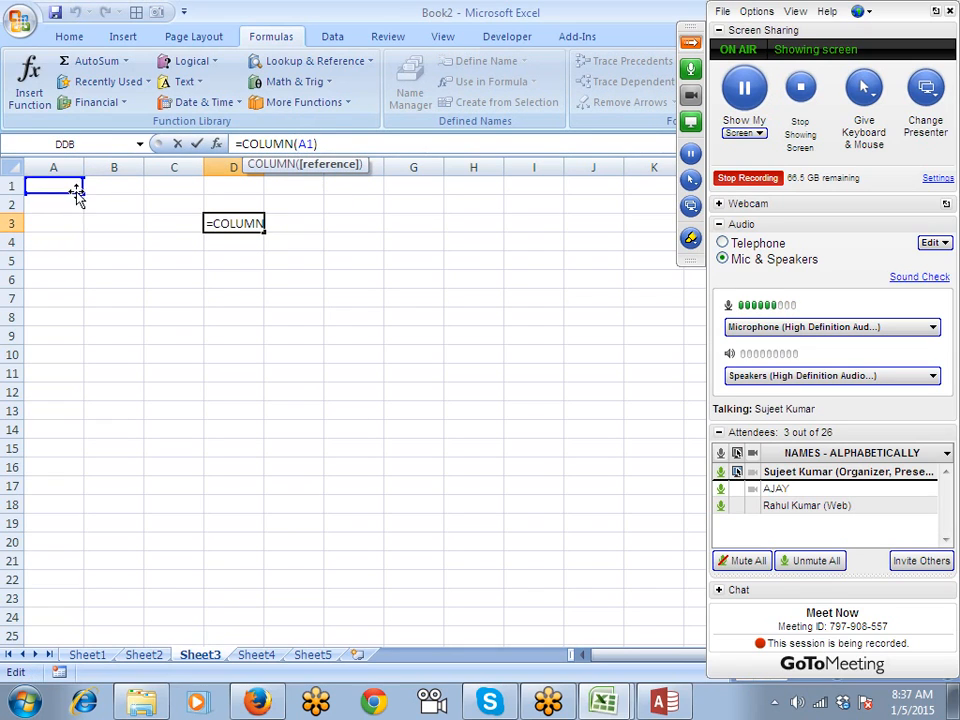
click(97, 207)
click(121, 223)
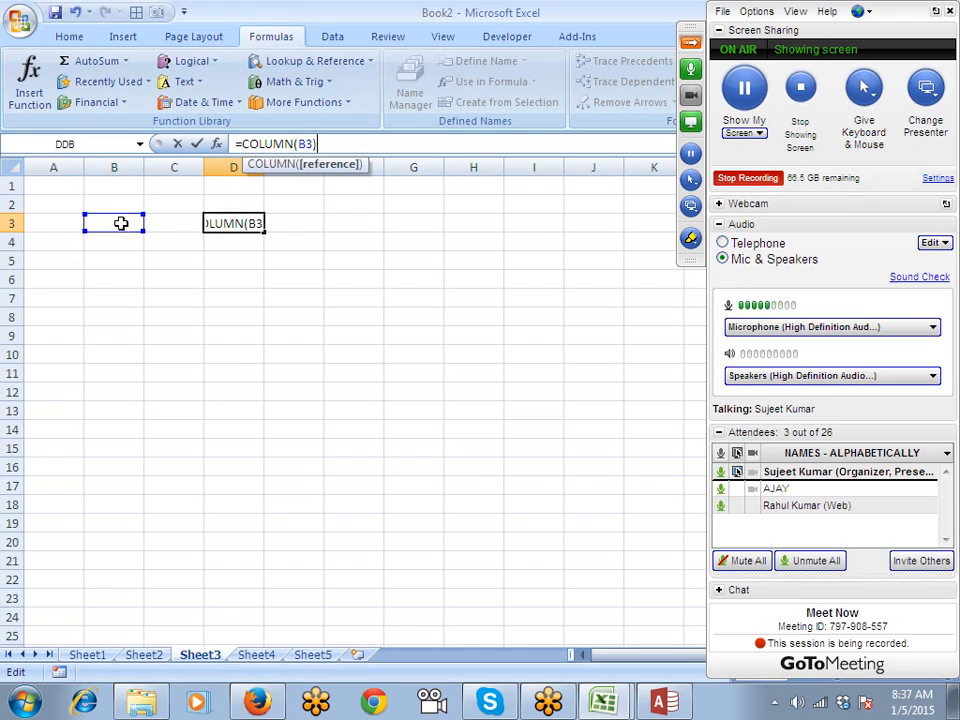
key(Return)
key(Up)
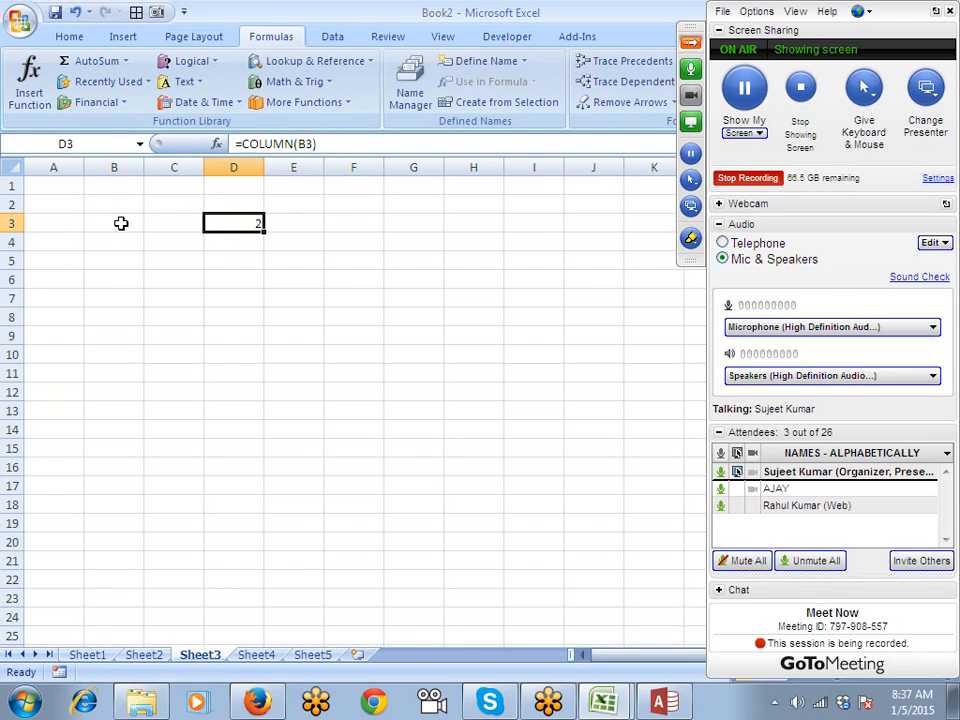
Enter the formula =ROW() in D4 and select that cell to check it.
key(Down)
text(=row)
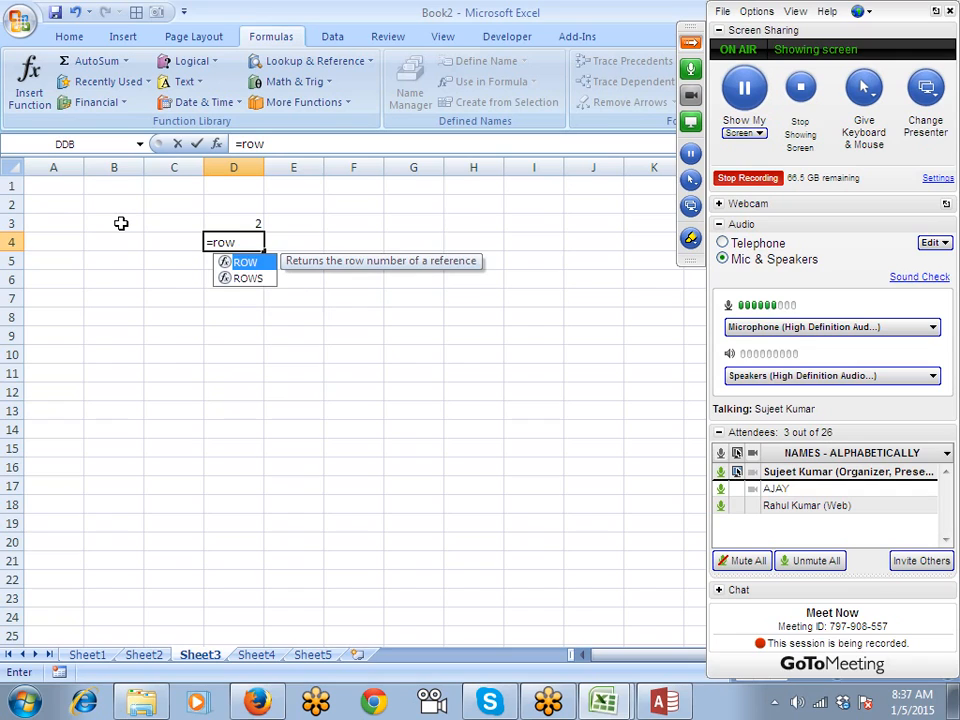
key(Tab)
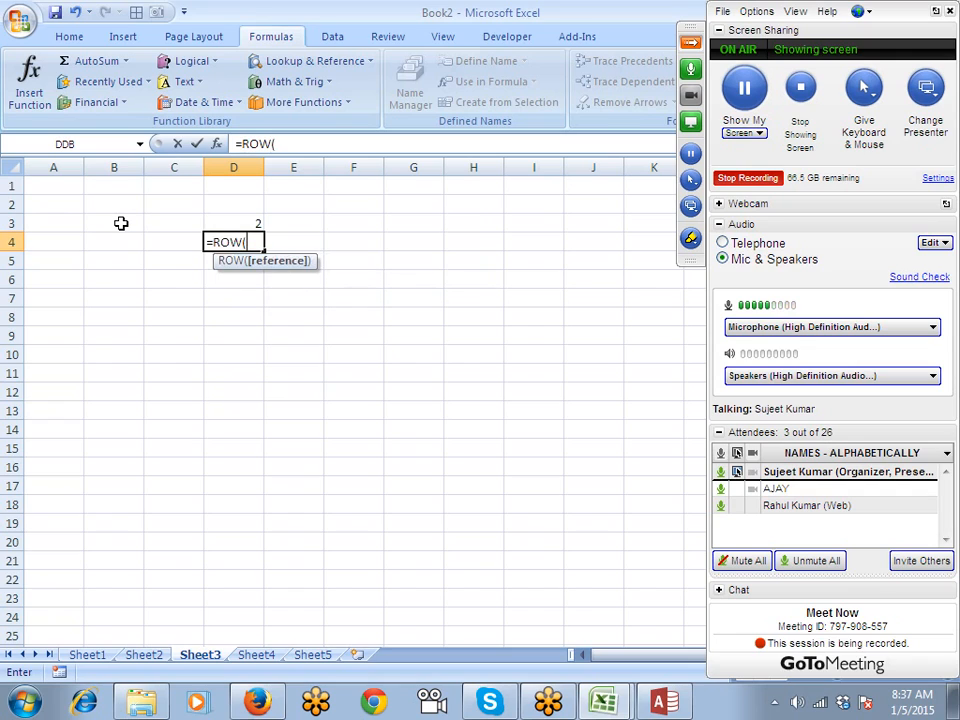
text())
click(125, 223)
click(229, 242)
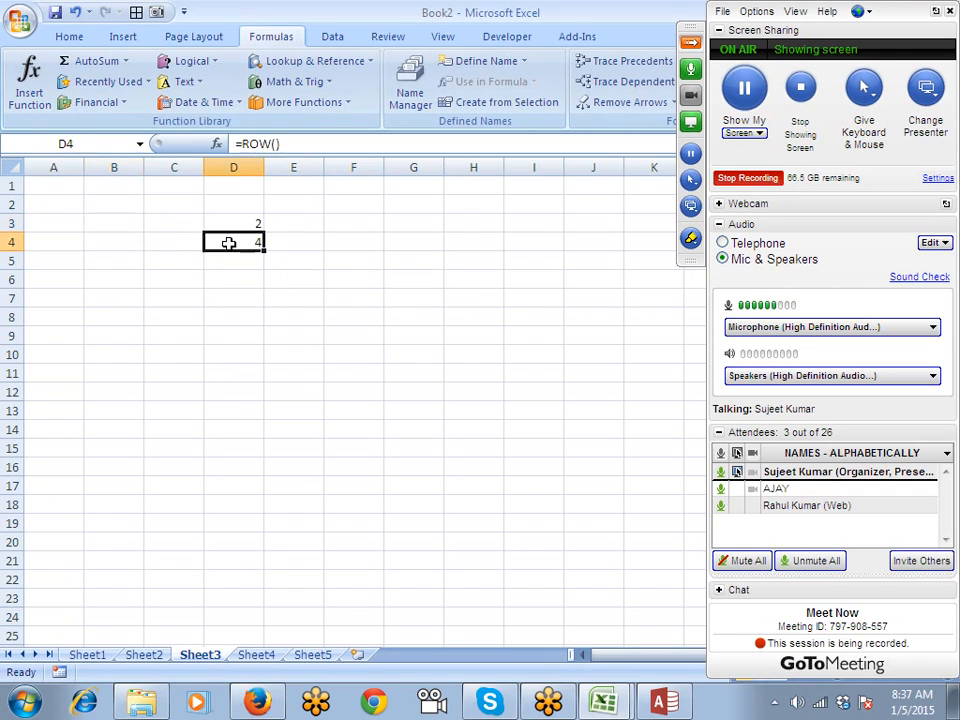
Add cell B2 as the reference of the ROW formula in D4 and reselect D4.
click(277, 143)
click(132, 210)
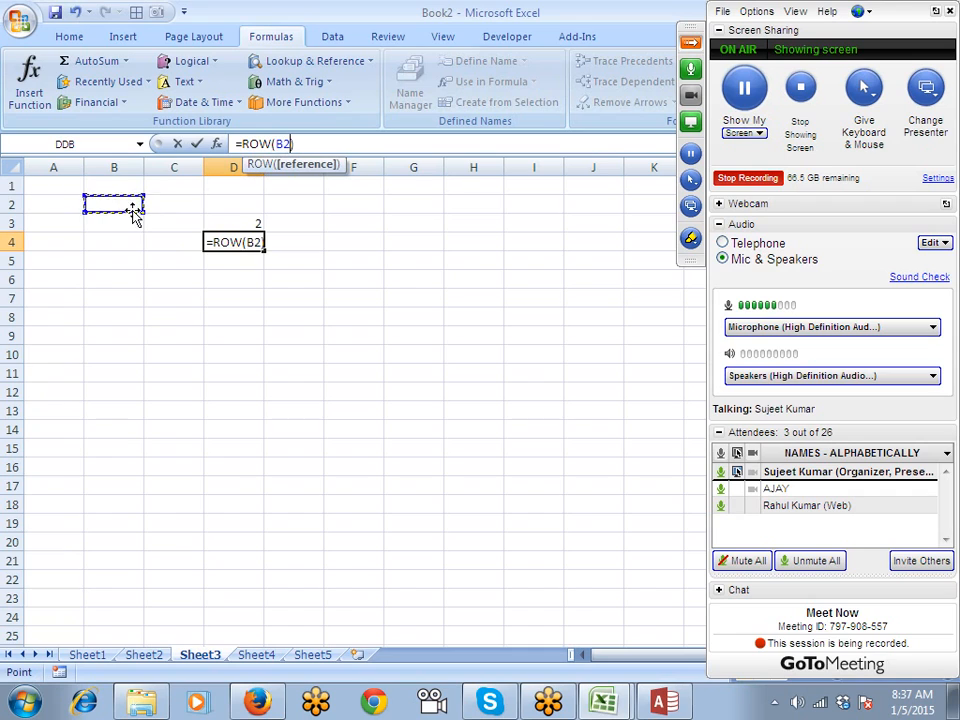
key(Return)
key(Up)
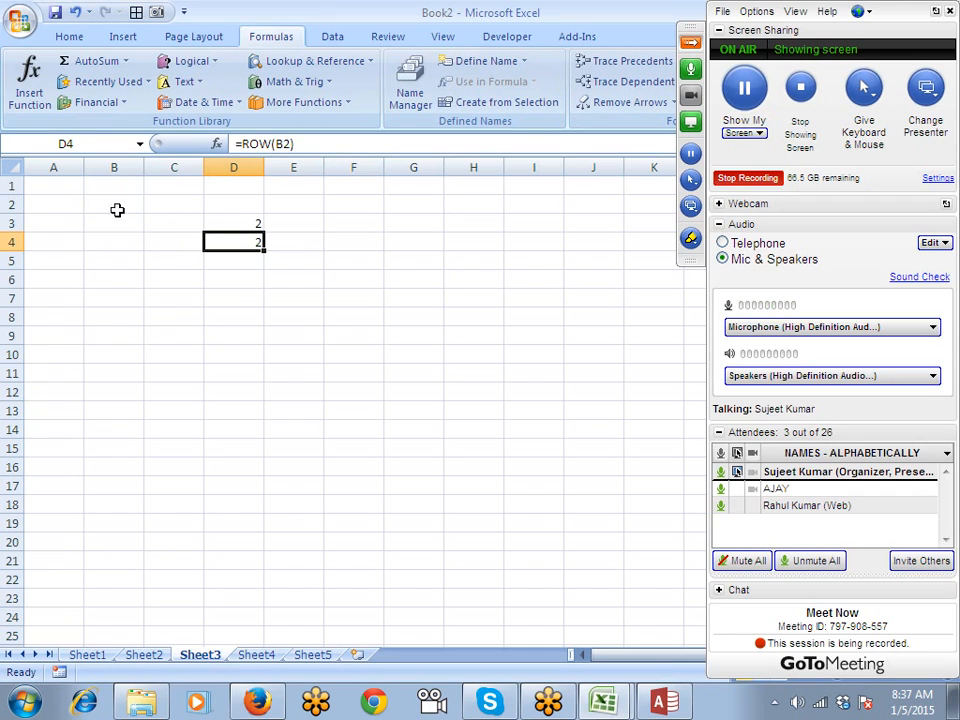
Clear the contents of the range B2:F10 and go to cell A1.
drag(353, 352, 90, 197)
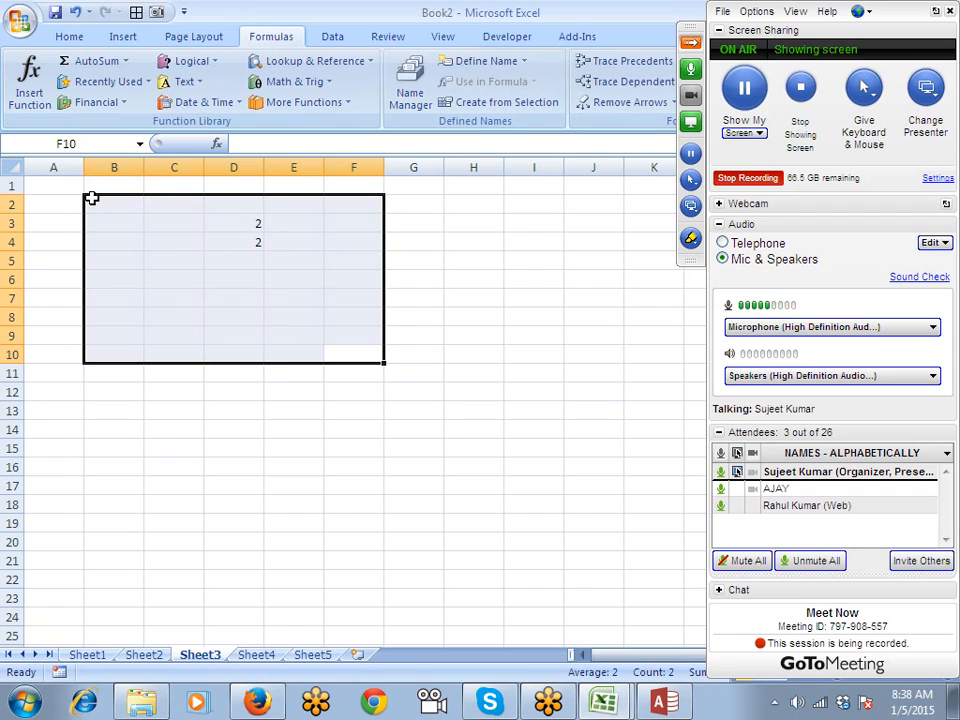
key(Delete)
key(Left)
key(Left)
key(Left)
key(Left)
key(Left)
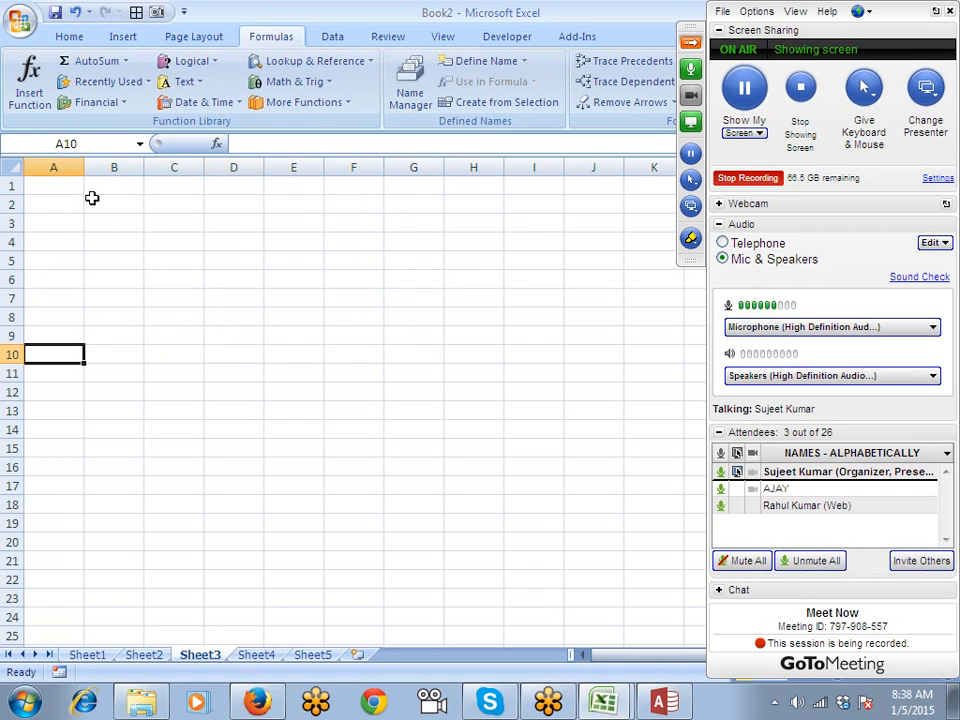
key(ctrl+Up)
Enter 1 in A1 and 2 in A2, and fill the number series down column A to row 43.
text(1)
key(Return)
text(2)
key(Return)
key(Up)
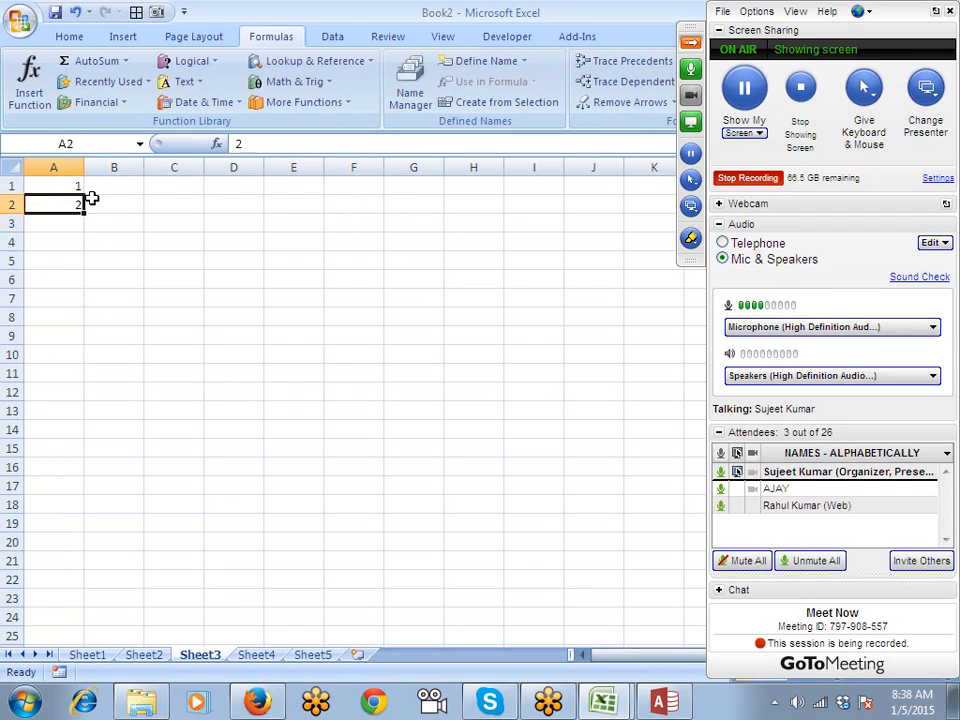
key(Up)
key(shift+Down)
drag(86, 208, 93, 636)
key(ctrl+Home)
key(Down)
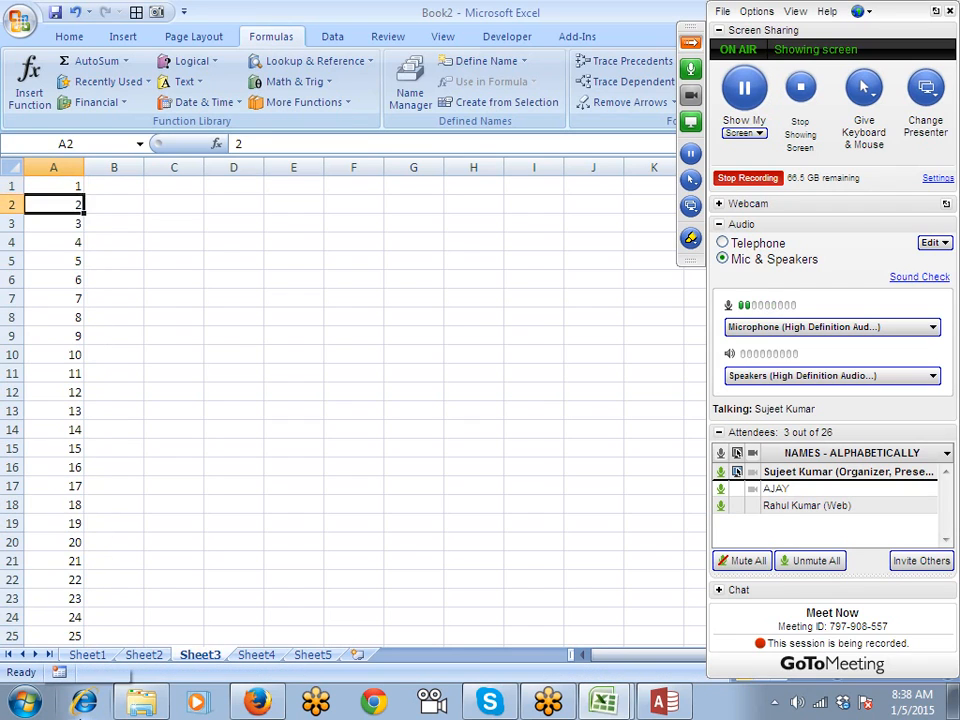
Review the filled number series in column A from its last entry back through the first rows.
key(ctrl+Down)
key(Down)
key(Up)
key(ctrl+Home)
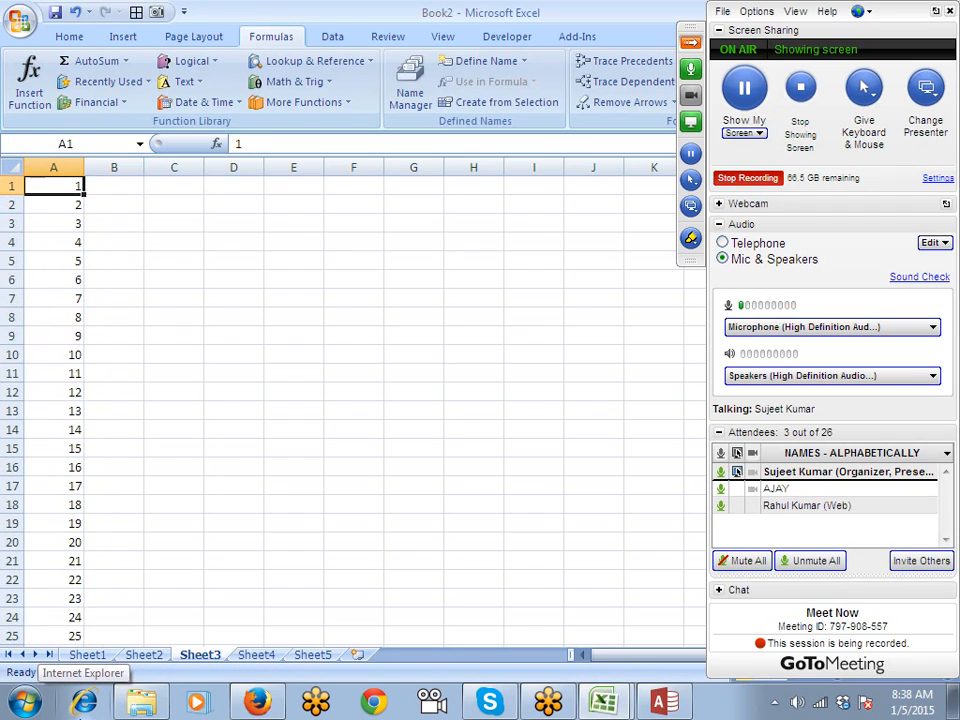
key(Down)
key(Down)
key(Down)
key(Down)
key(Down)
key(Down)
key(Down)
key(Down)
key(Down)
key(Down)
key(Up)
key(Up)
key(Up)
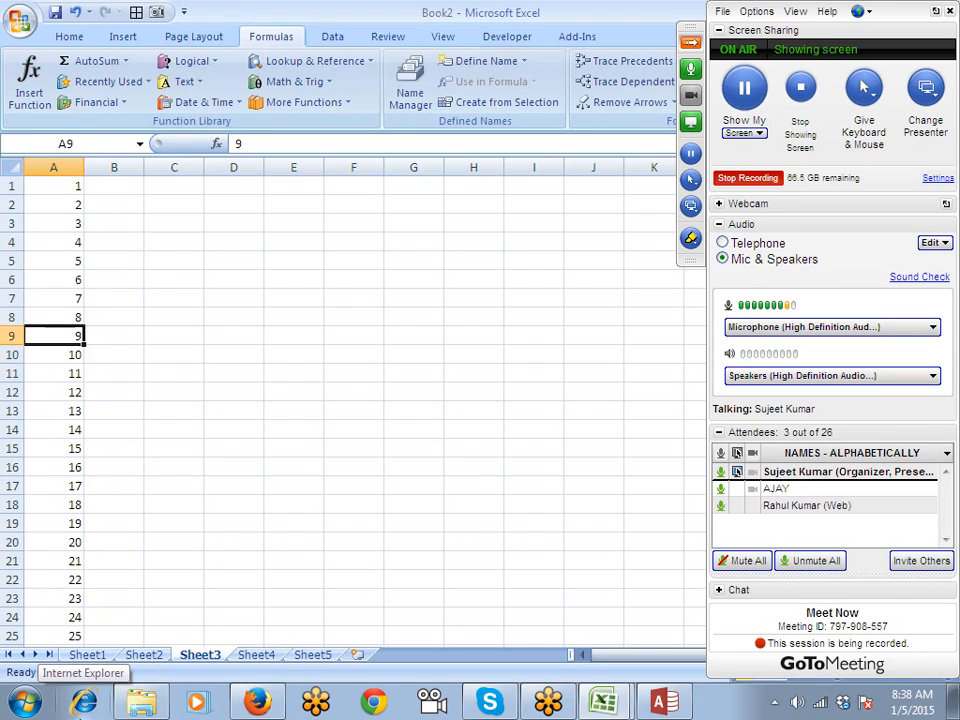
Delete rows 8 to 11 and check how the typed numbering in column A continues around the gap.
drag(11, 317, 15, 378)
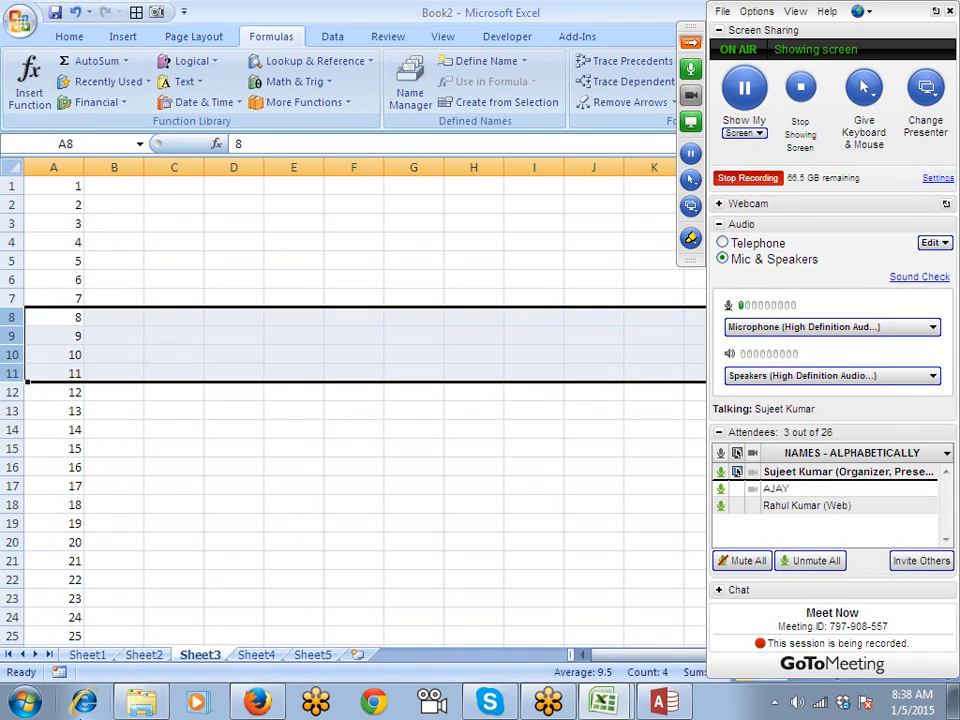
key(ctrl+minus)
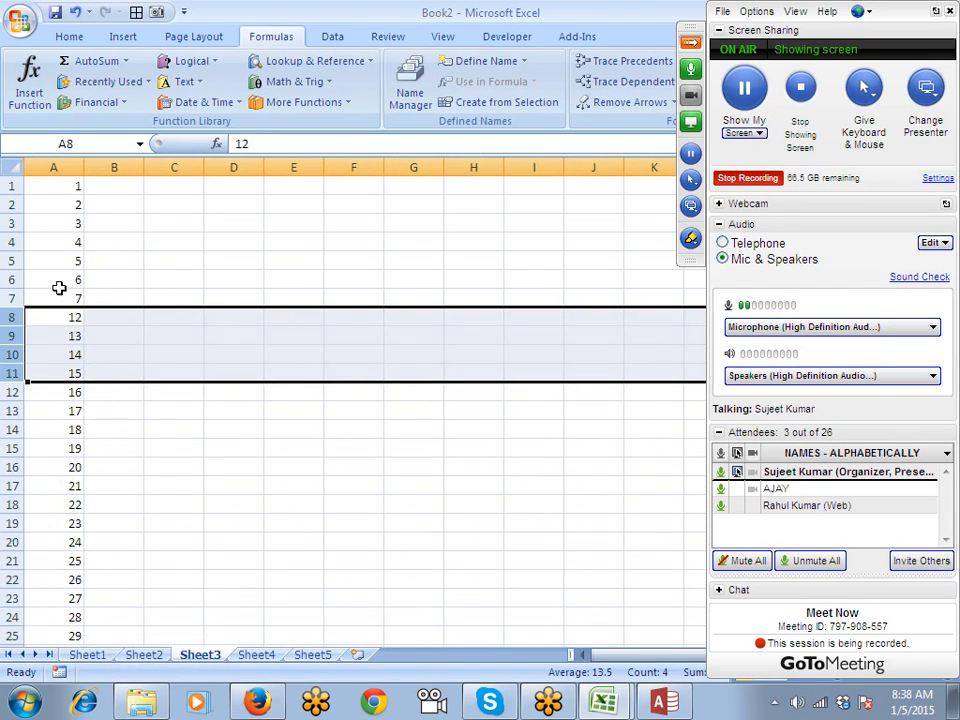
drag(58, 284, 65, 346)
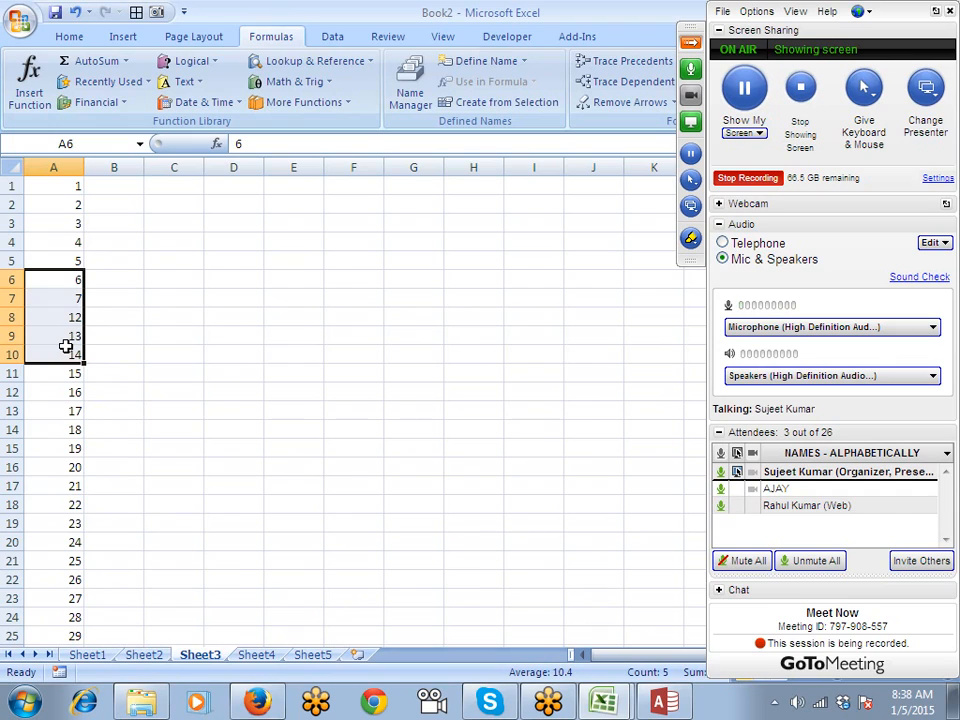
key(ctrl+Down)
key(Down)
key(ctrl+Home)
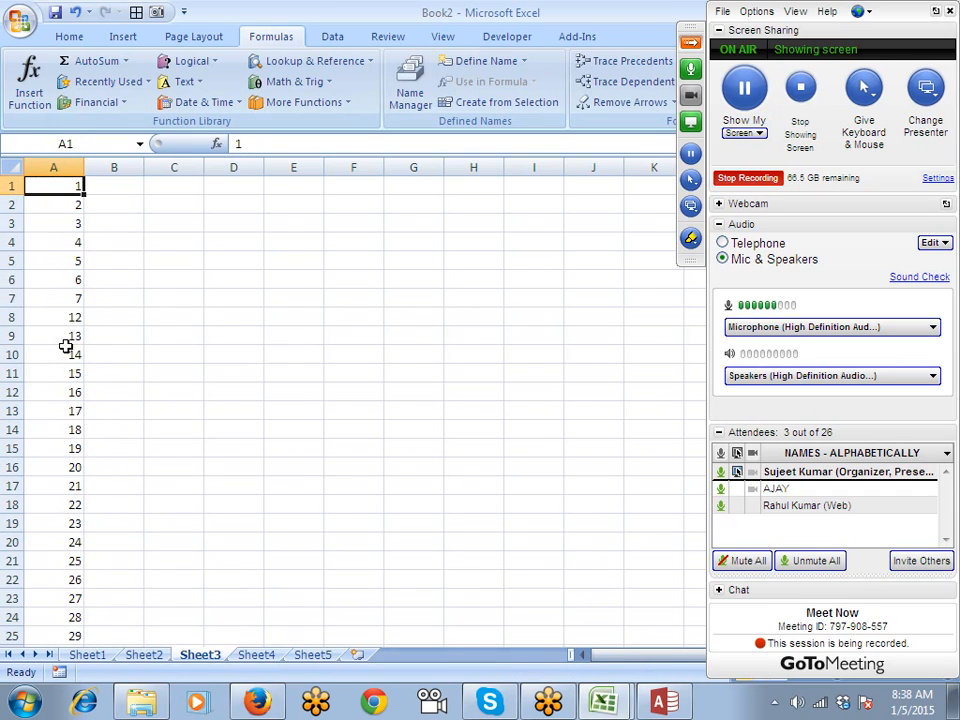
Clear the whole number series in column A and return to cell A1.
key(ctrl+shift+Down)
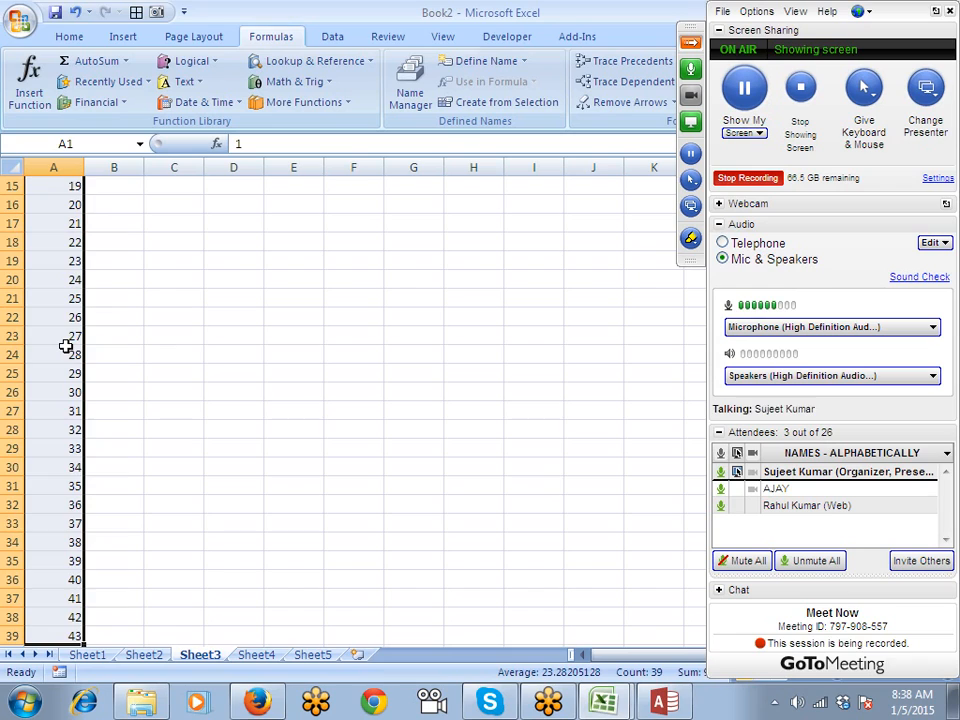
key(Delete)
key(ctrl+Home)
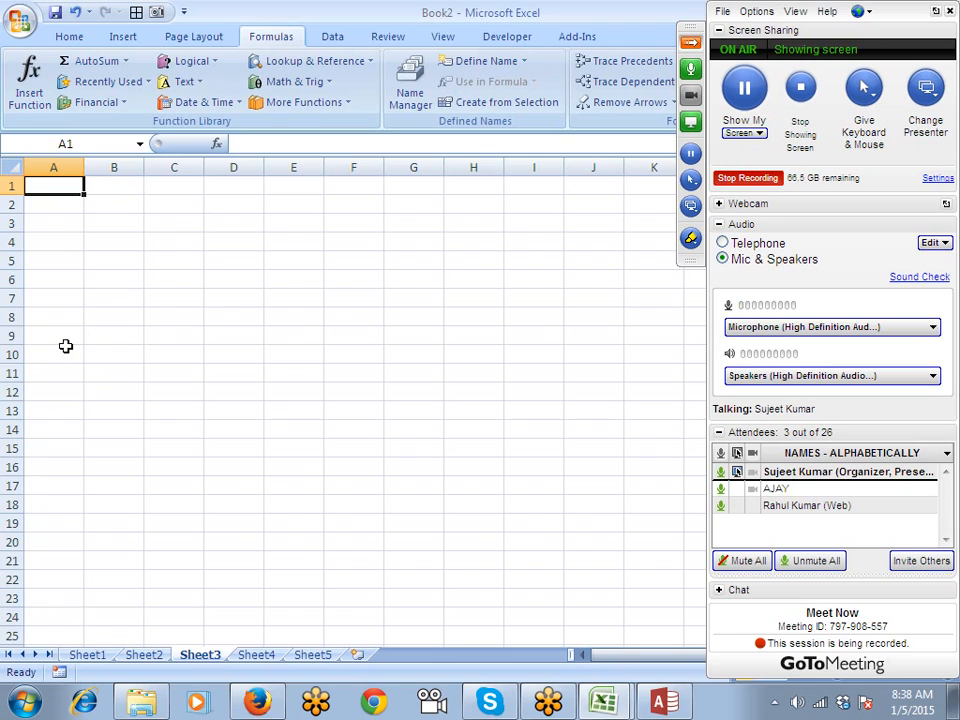
Enter the formula =ROW() in A1 and keep the cell selected.
text(=row)
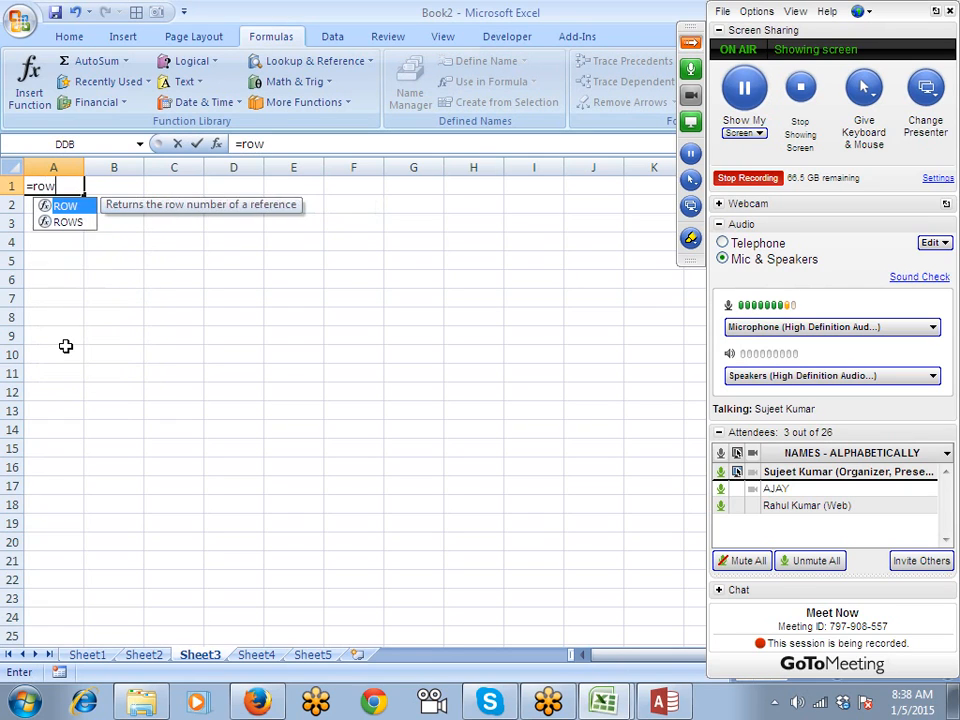
key(Tab)
text())
key(ctrl+Return)
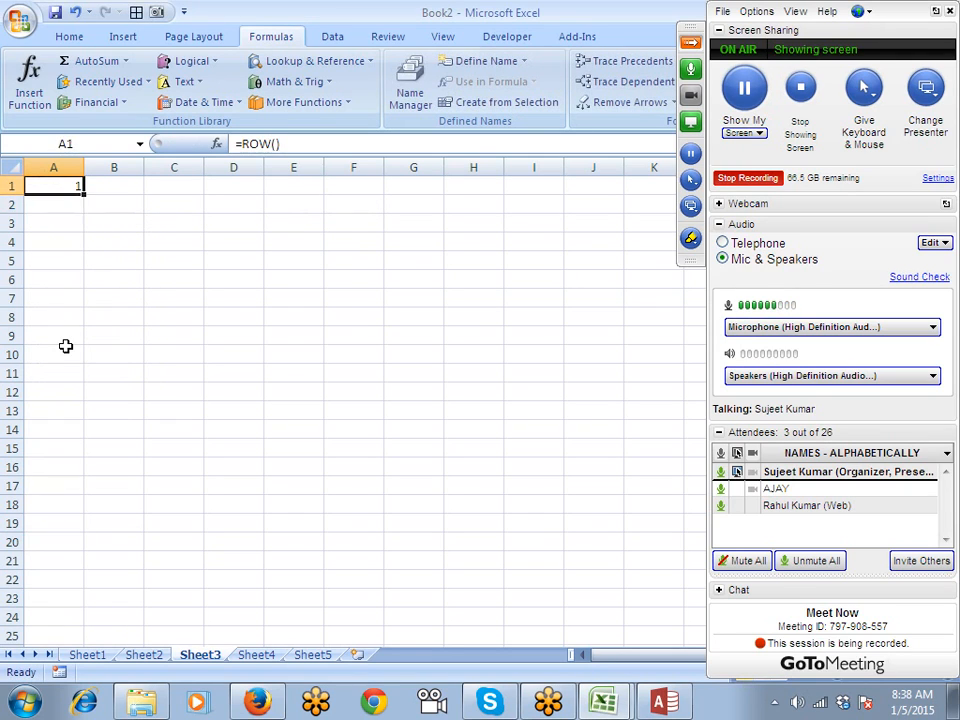
Fill the ROW formula from A1 down column A to row 42.
key(shift+Down)
key(shift+Down)
key(shift+Down)
key(shift+Down)
key(shift+Down)
key(shift+Down)
key(shift+Down)
key(shift+Down)
key(shift+Down)
key(shift+Down)
key(shift+Down)
key(shift+Down)
key(shift+Down)
key(shift+Down)
key(shift+Down)
key(shift+Down)
key(shift+Down)
key(shift+Down)
key(shift+Down)
key(shift+Down)
key(shift+Down)
key(shift+Down)
key(shift+Down)
key(shift+Down)
key(shift+Down)
key(shift+Down)
key(shift+Down)
key(shift+Down)
key(shift+Down)
key(shift+Down)
key(shift+Down)
key(shift+Down)
key(shift+Down)
key(shift+Down)
key(shift+Down)
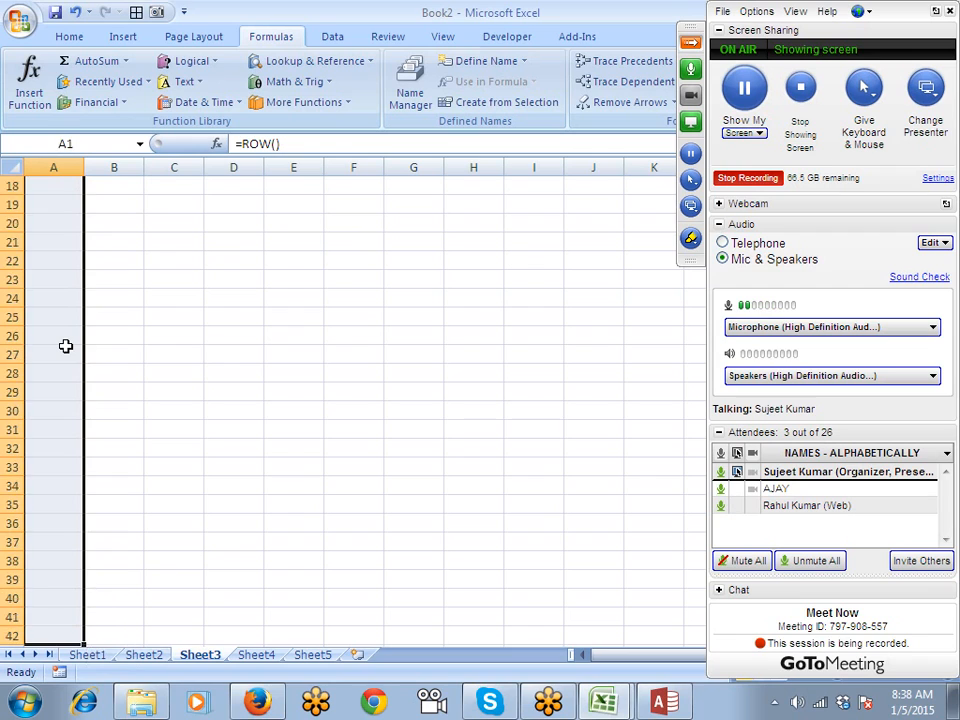
key(ctrl+d)
Examine the formula-generated row numbers in column A, from A1 downward.
key(ctrl+Home)
key(Down)
key(Down)
key(Down)
key(Down)
key(Down)
key(Down)
key(Down)
key(Down)
key(Down)
key(Down)
key(Down)
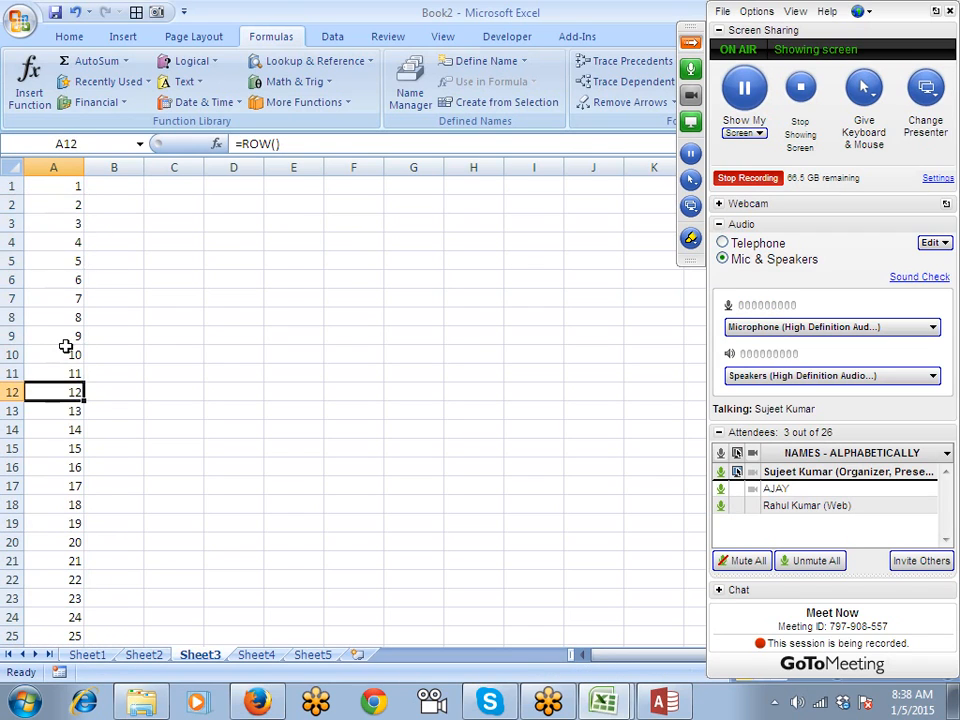
scroll(70, 360, down, 4)
scroll(75, 375, up, 4)
Delete rows 9 to 14 and check the ROW numbering down to the end of column A.
click(73, 333)
key(shift+space)
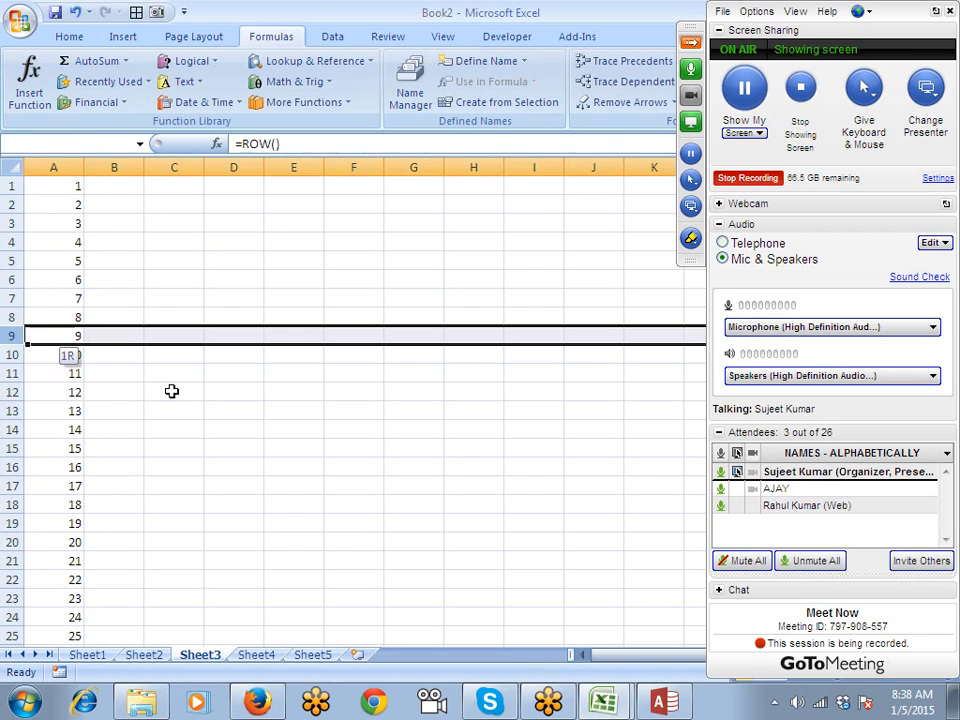
key(shift+Down)
key(shift+Down)
key(shift+Down)
key(shift+Down)
key(shift+Down)
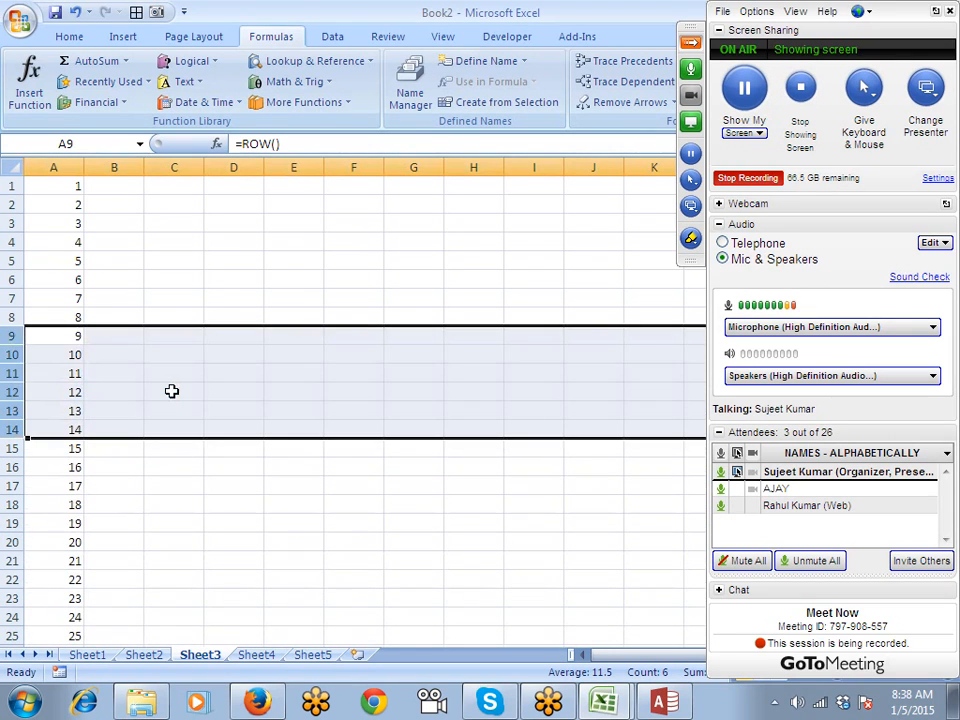
scroll(160, 395, down, 8)
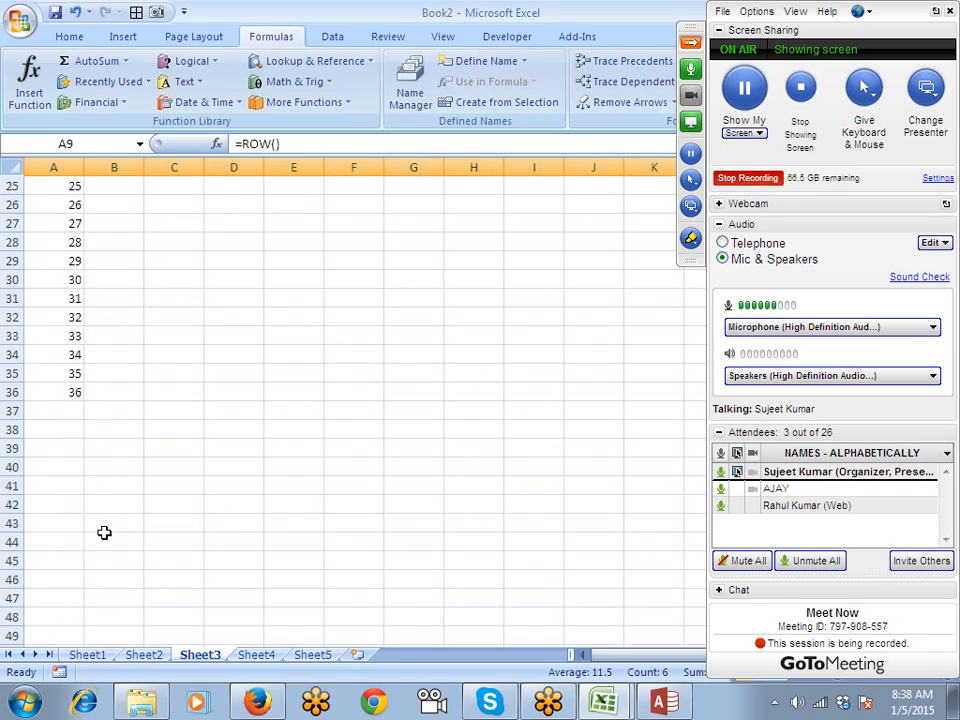
scroll(104, 532, up, 5)
scroll(104, 532, up, 3)
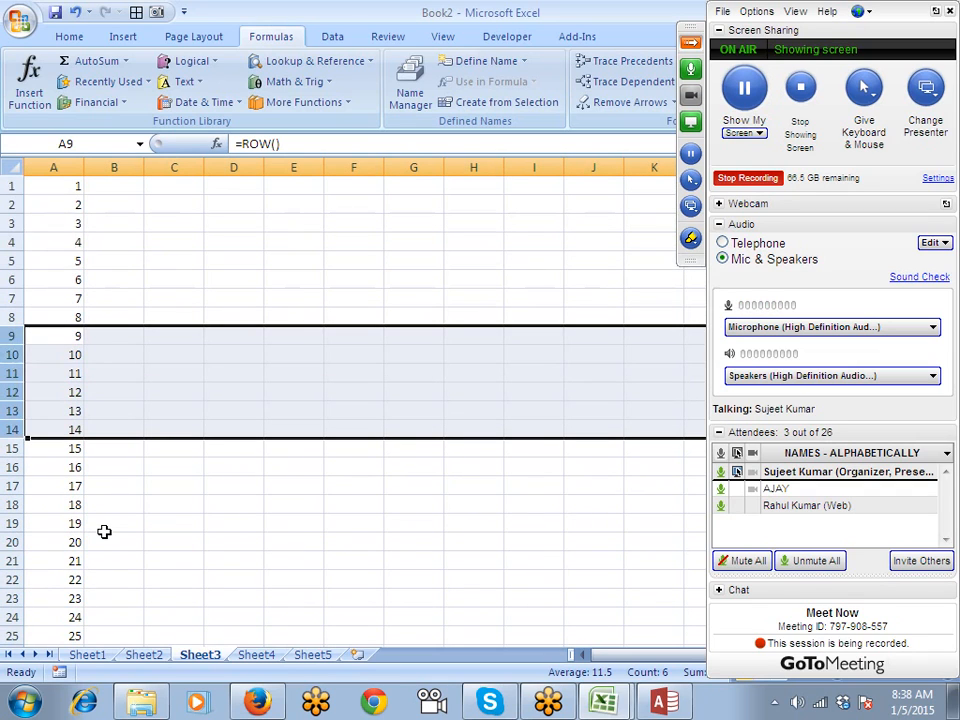
Delete rows 9 to 14 repeatedly until the numbering in column A ends at row 18, and return to A1.
scroll(104, 532, down, 1)
scroll(104, 532, down, 1)
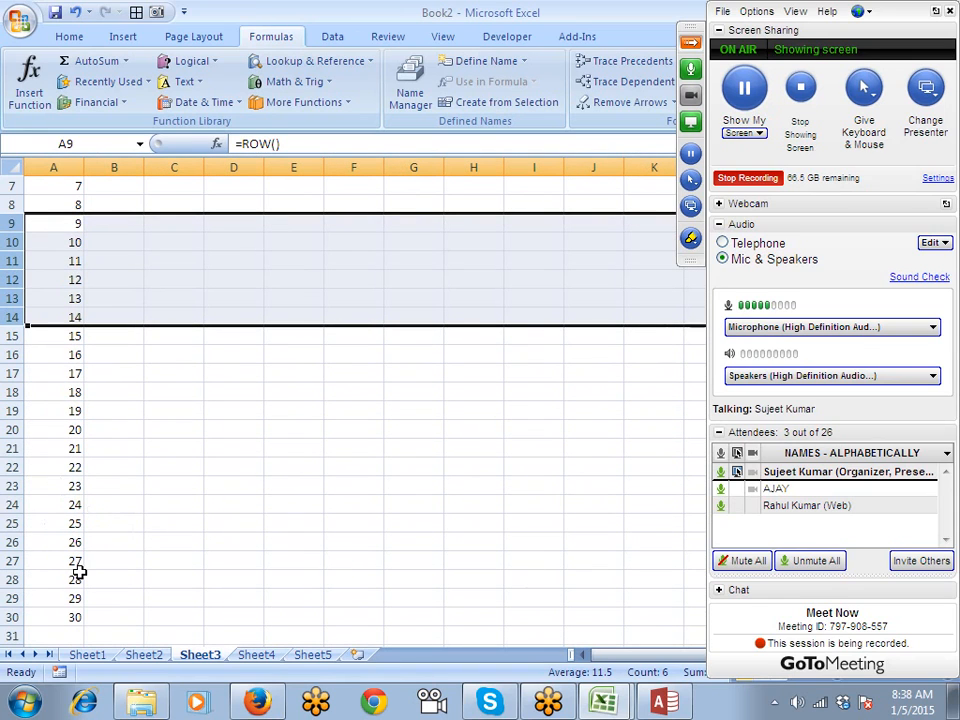
key(ctrl+minus)
key(ctrl+minus)
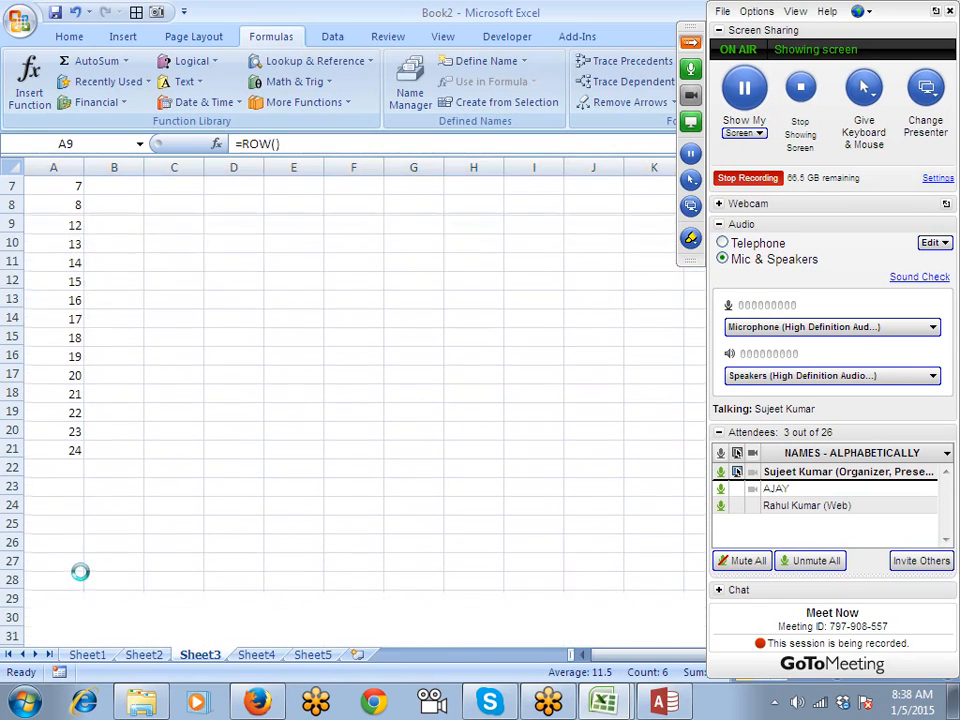
scroll(81, 571, up, 2)
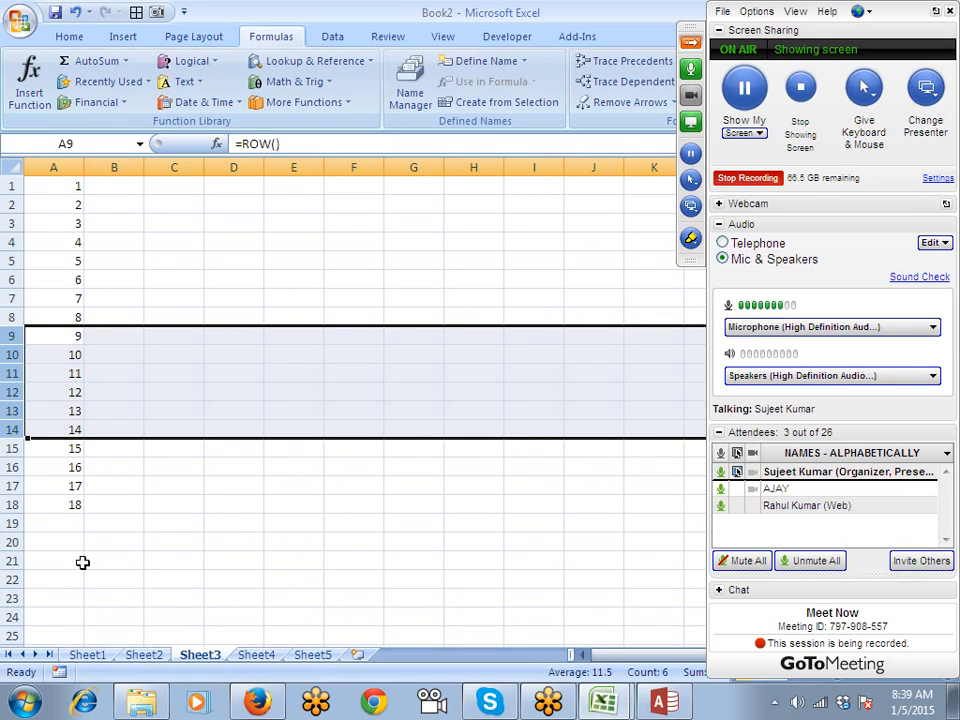
key(ctrl+Home)
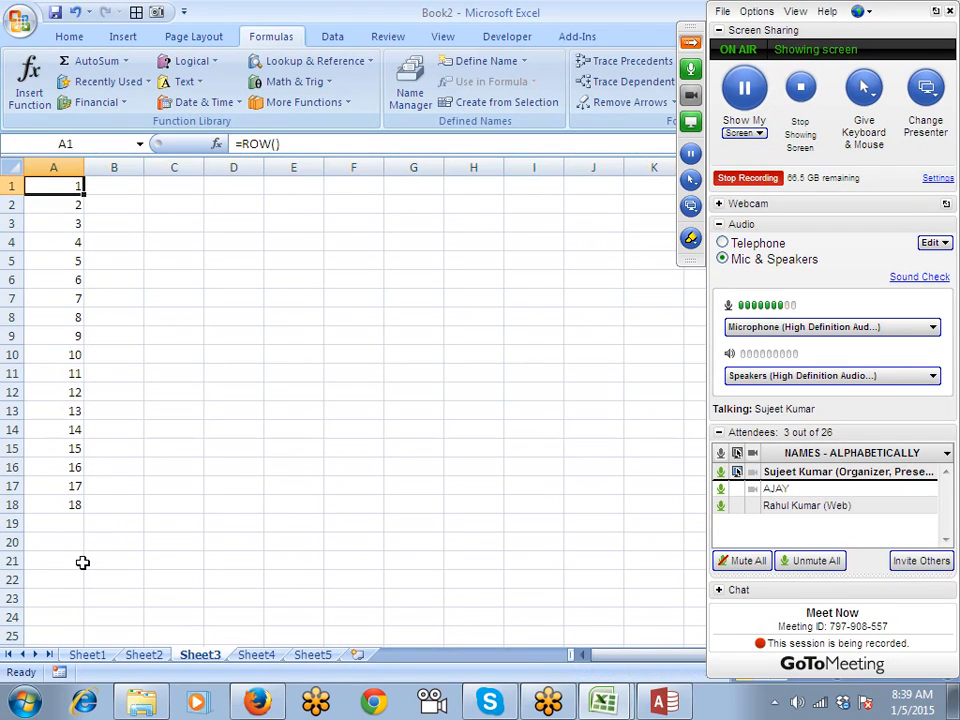
Enter the header Sr in cell C6.
key(Right)
key(Right)
key(Down)
key(Down)
key(Down)
key(Down)
key(Down)
text(S)
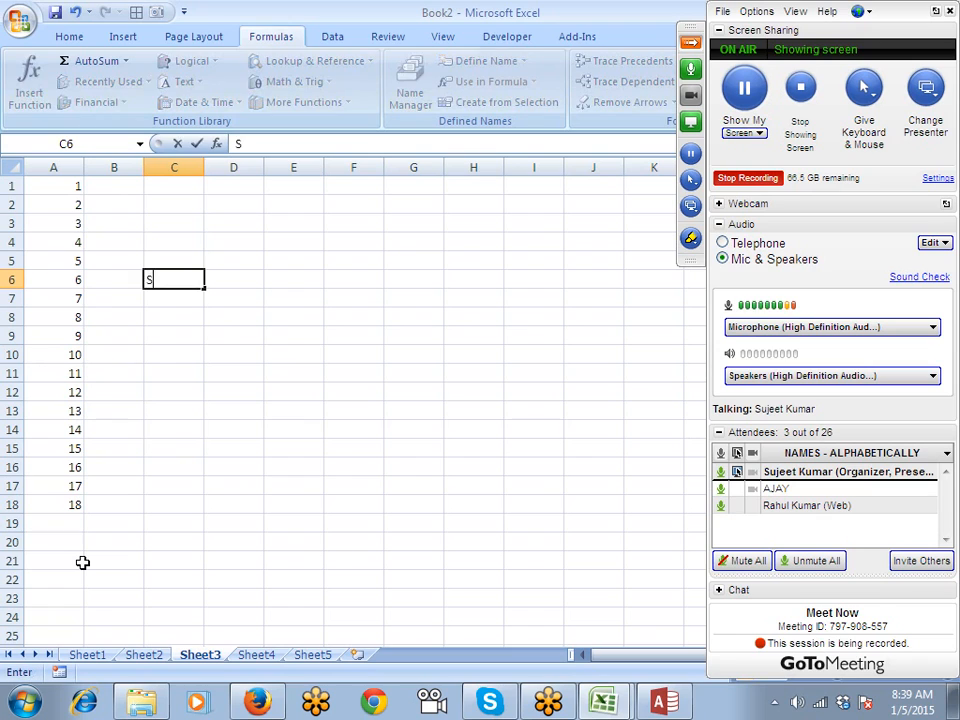
text(r)
key(Return)
Enter the formula =ROW() in C7 and fill it down to C24.
text(=row)
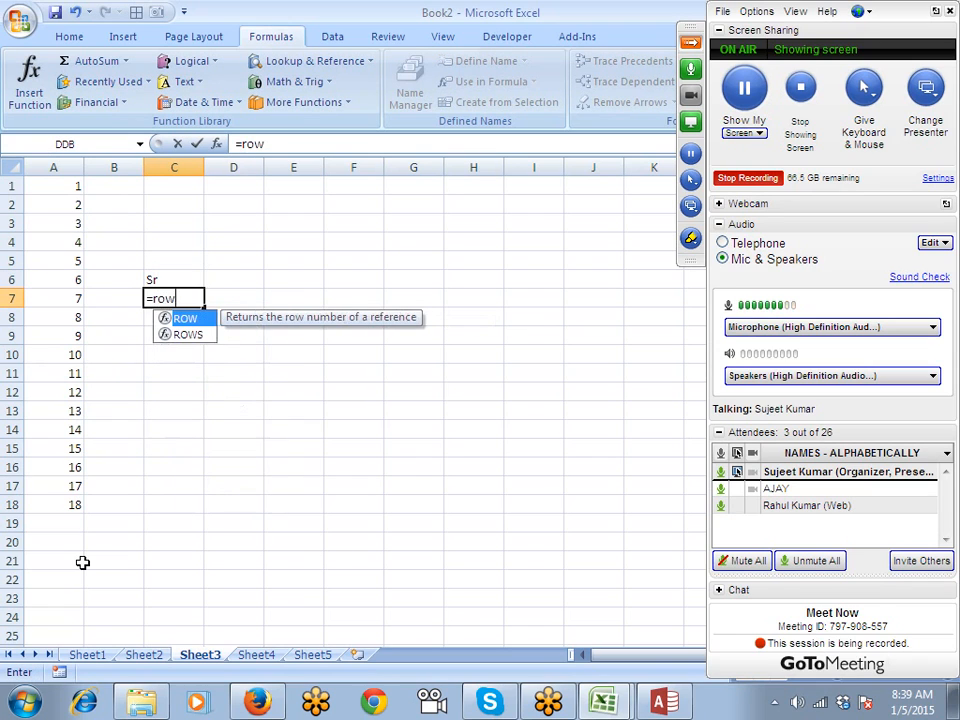
key(Tab)
text())
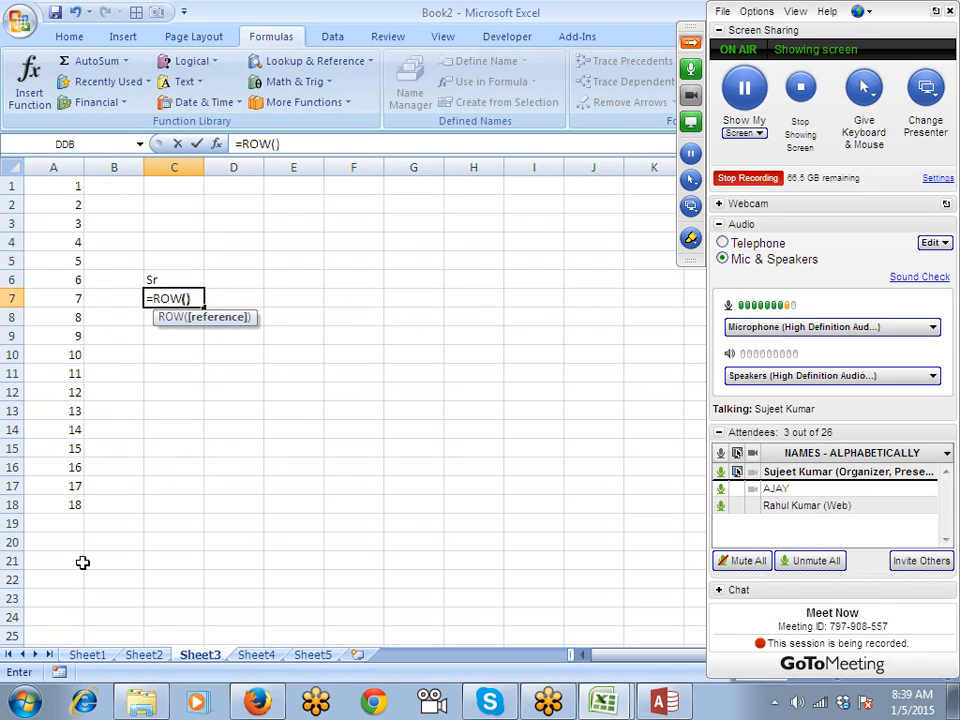
key(Return)
key(Up)
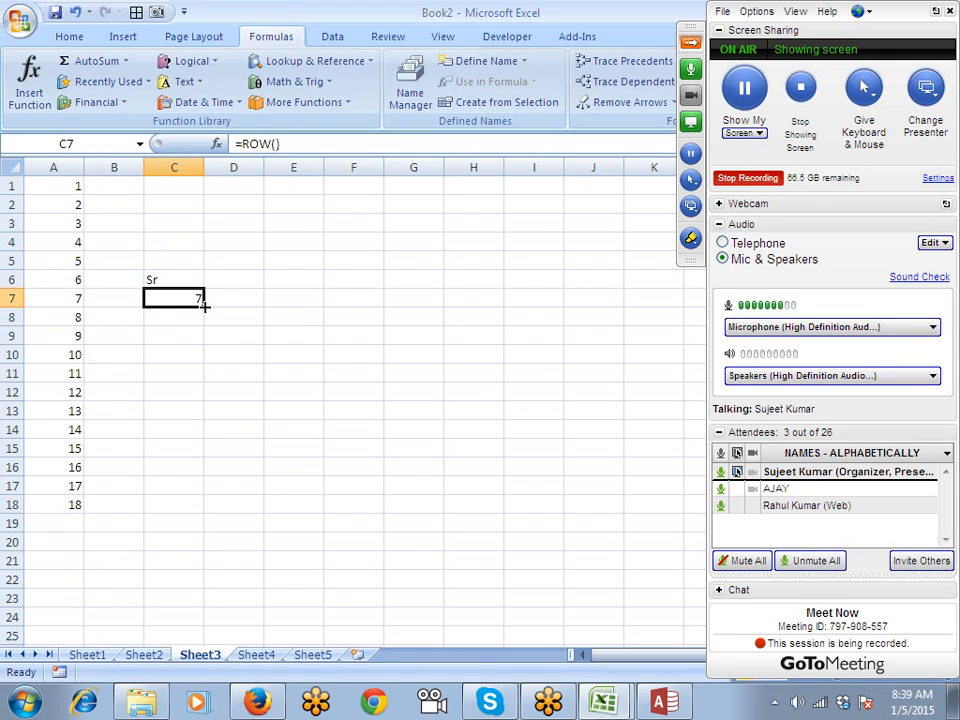
drag(203, 306, 206, 616)
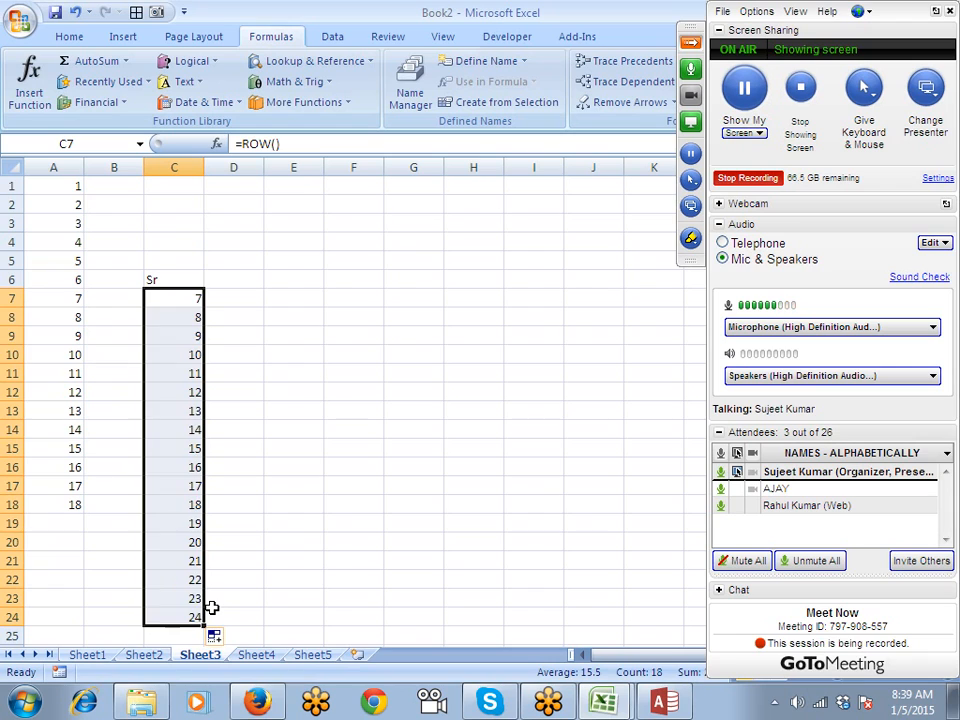
Change the formula in C7 to =ROW()-6 so the serial numbers start at 1.
key(Up)
key(Down)
key(F2)
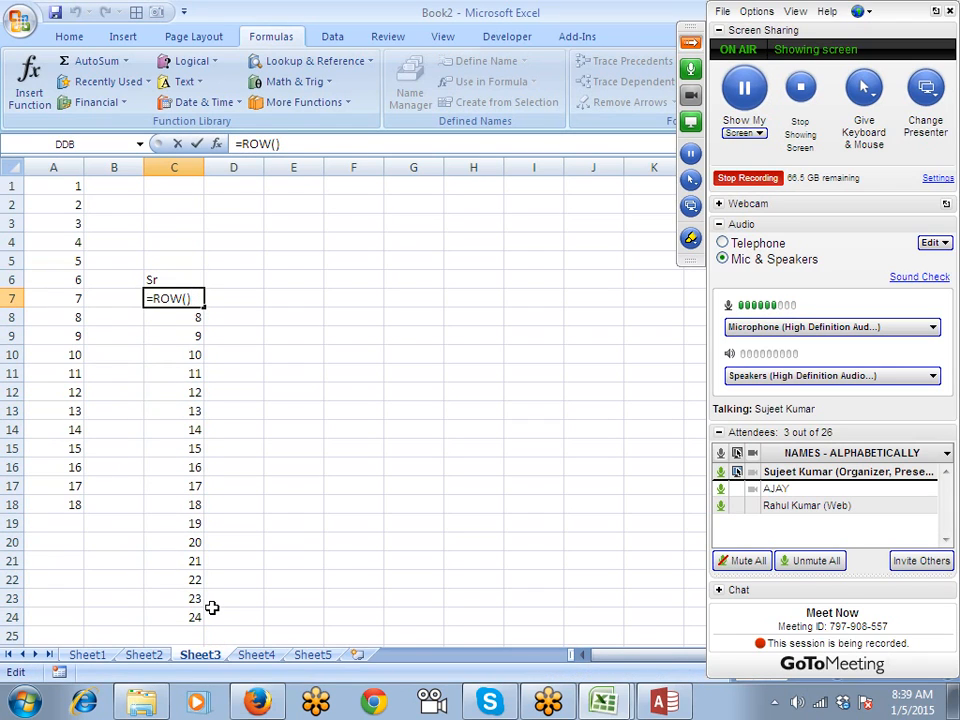
text(-6)
key(ctrl+Return)
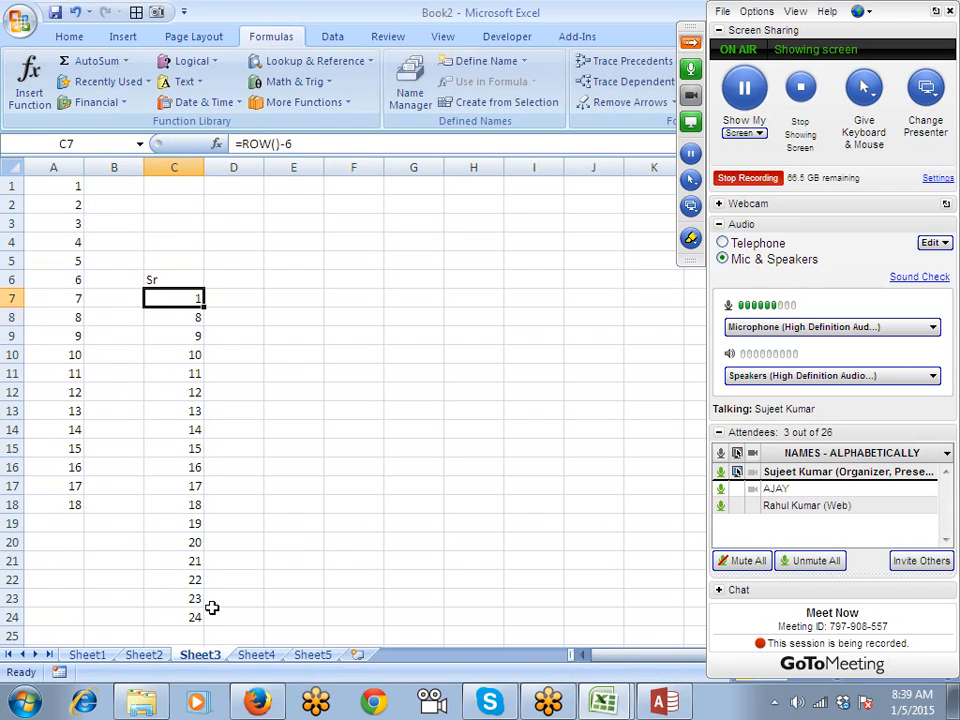
Fill the =ROW()-6 formula from C7 down to C24 and reselect C7.
key(ctrl+shift+Down)
key(ctrl+d)
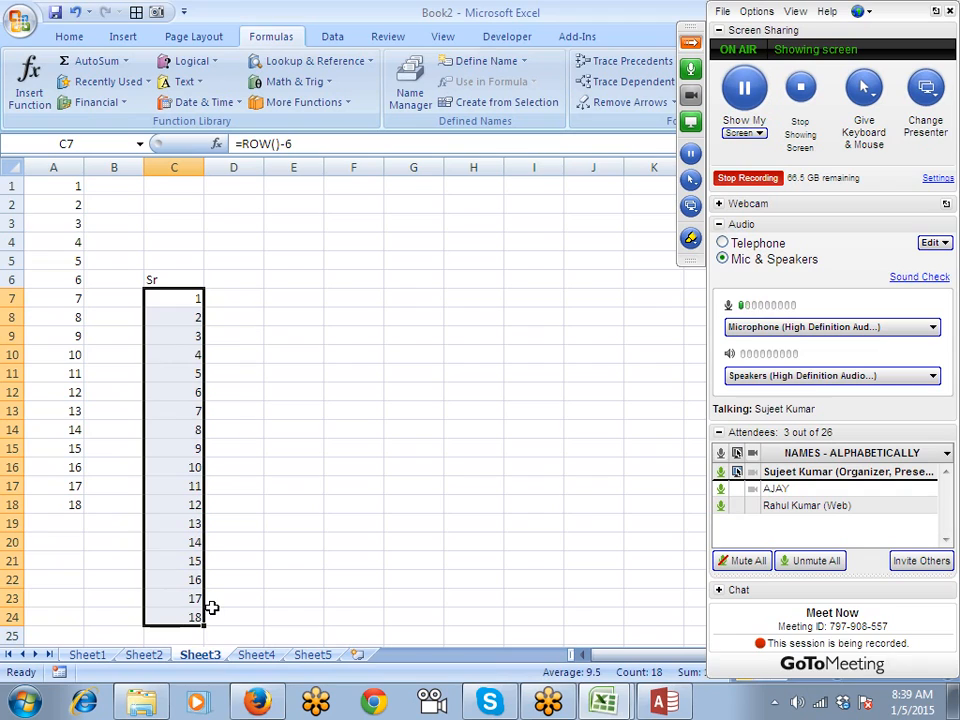
key(Up)
key(Down)
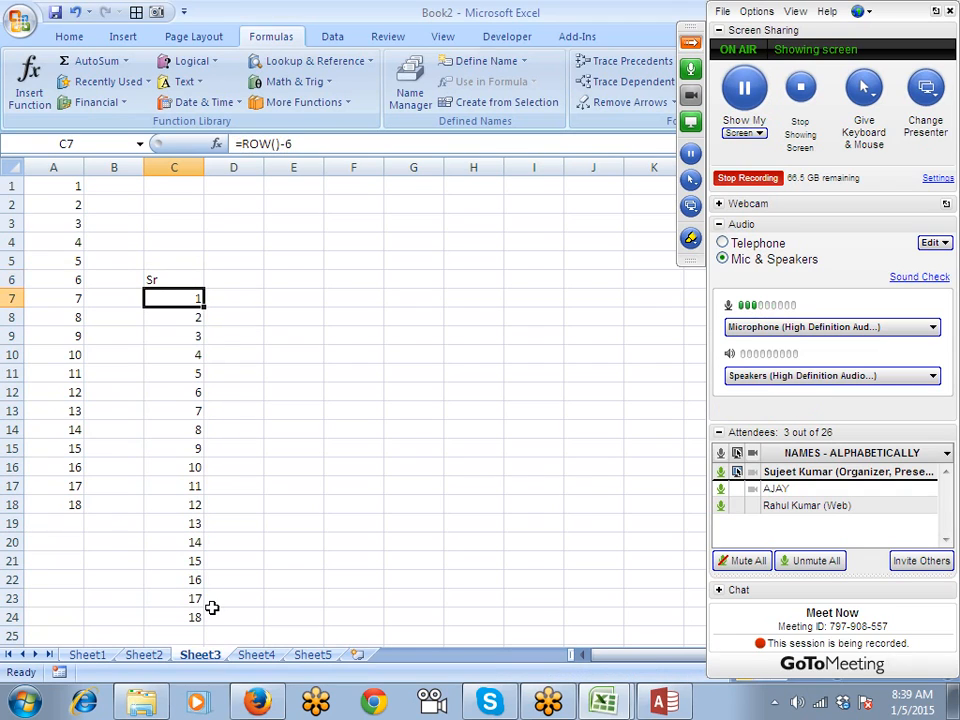
Highlight the serial number formulas from C7 down to C24 below the Sr header.
key(Up)
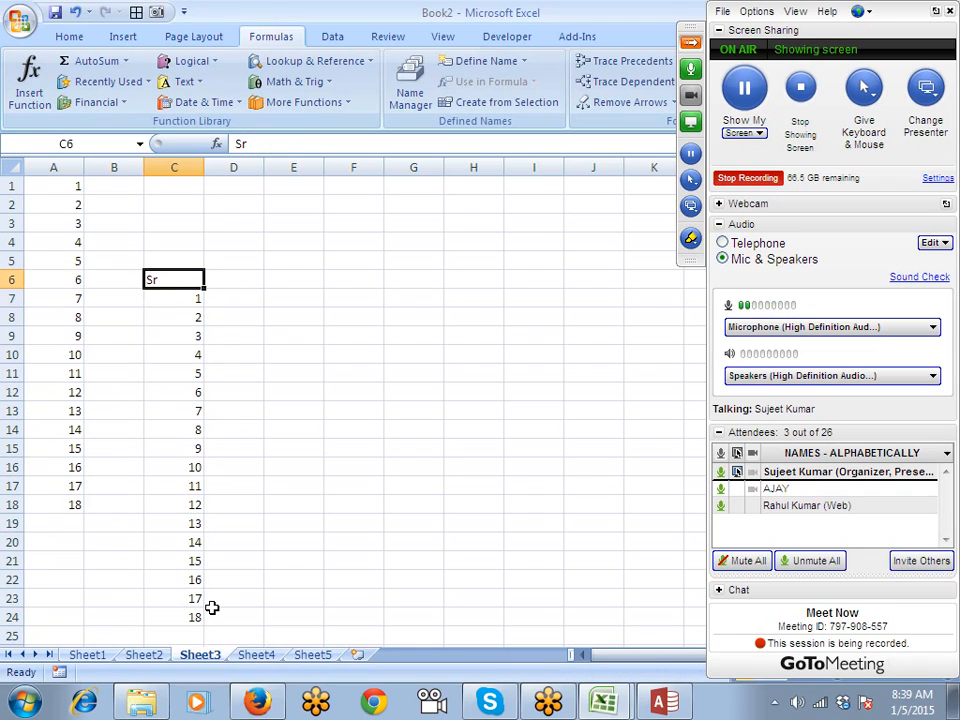
key(Down)
key(ctrl+Down)
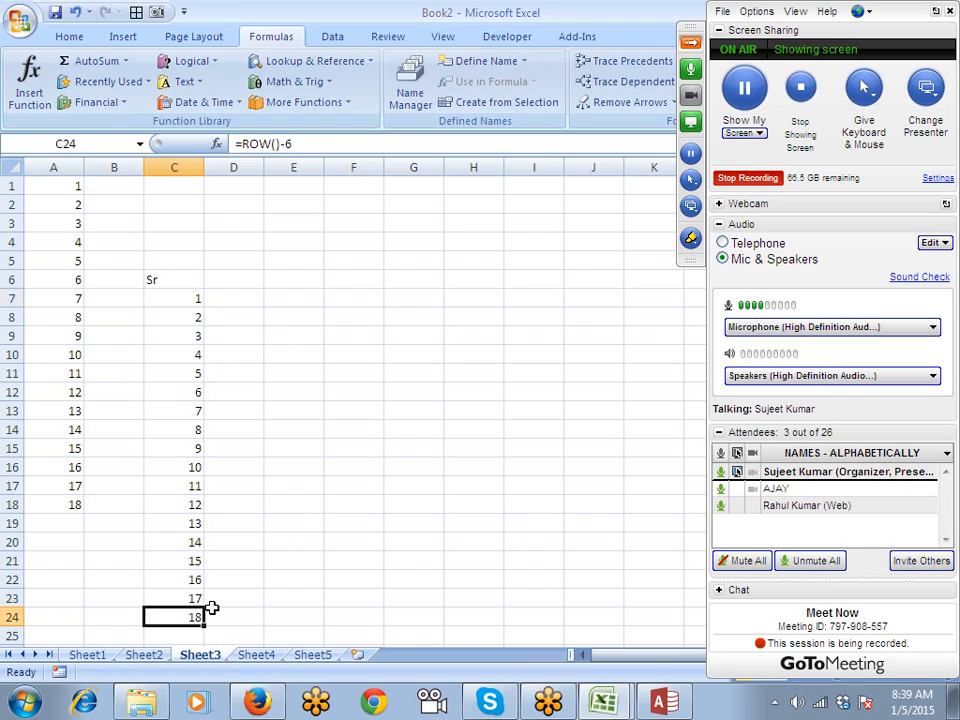
key(ctrl+shift+Up)
key(shift+Down)
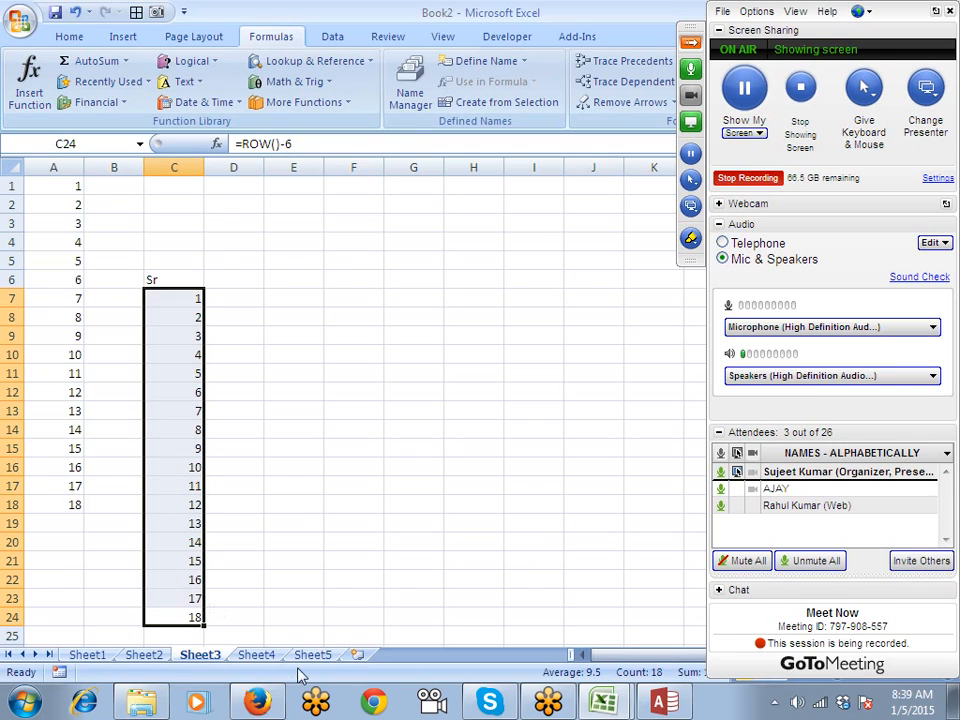
click(257, 656)
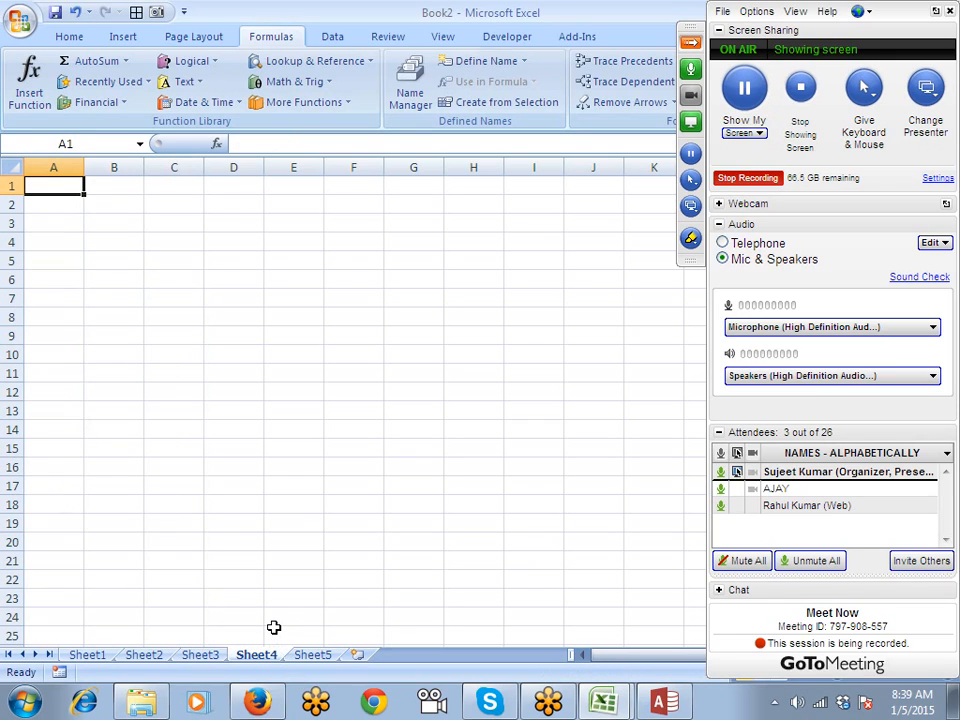
click(66, 38)
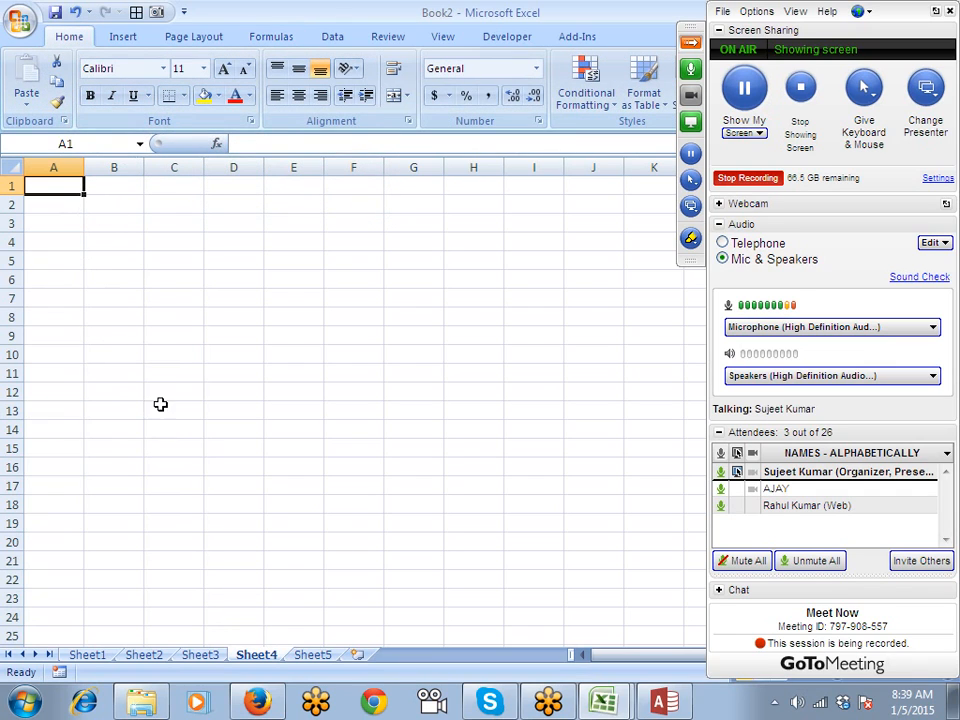
click(205, 655)
drag(198, 187, 480, 225)
click(192, 316)
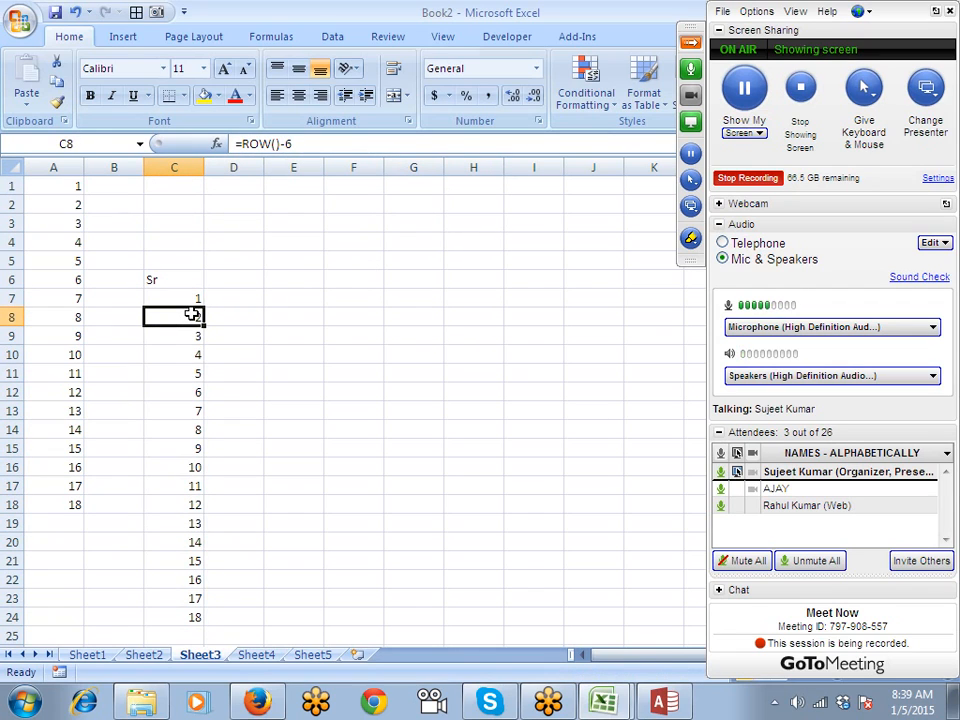
Fill alternate cells A1, A3 and A5 on Sheet4 with yellow.
click(252, 655)
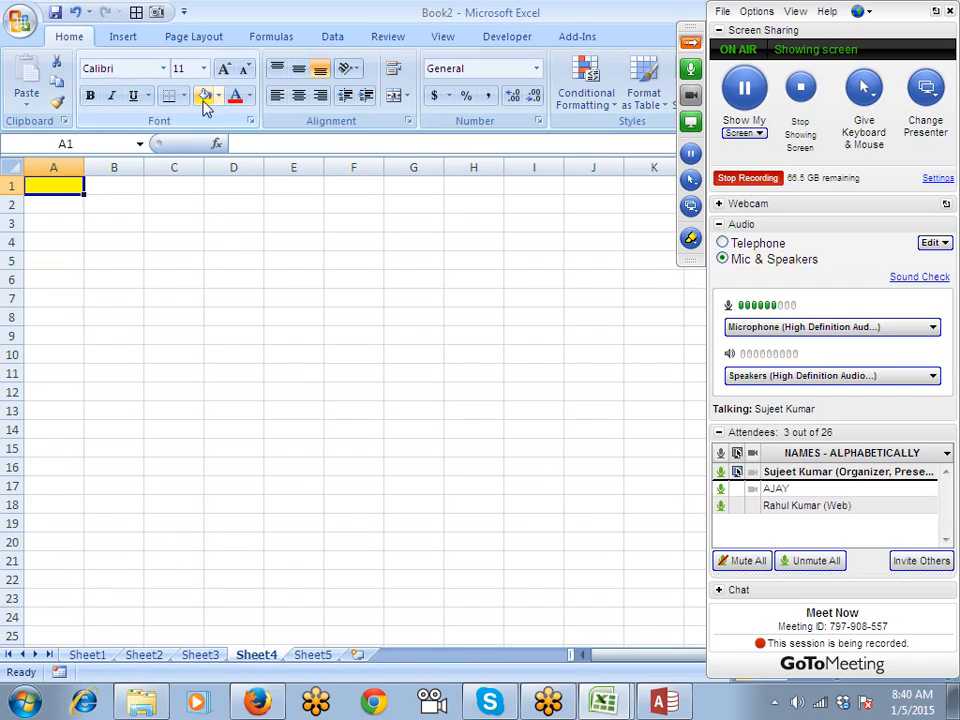
click(68, 222)
click(205, 96)
click(68, 259)
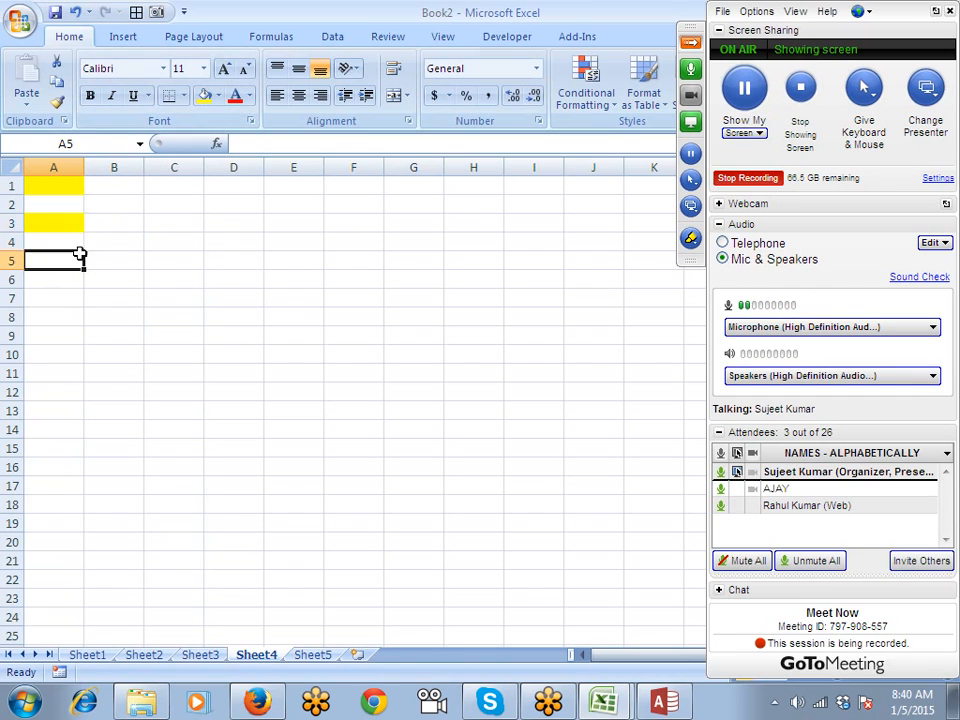
click(205, 96)
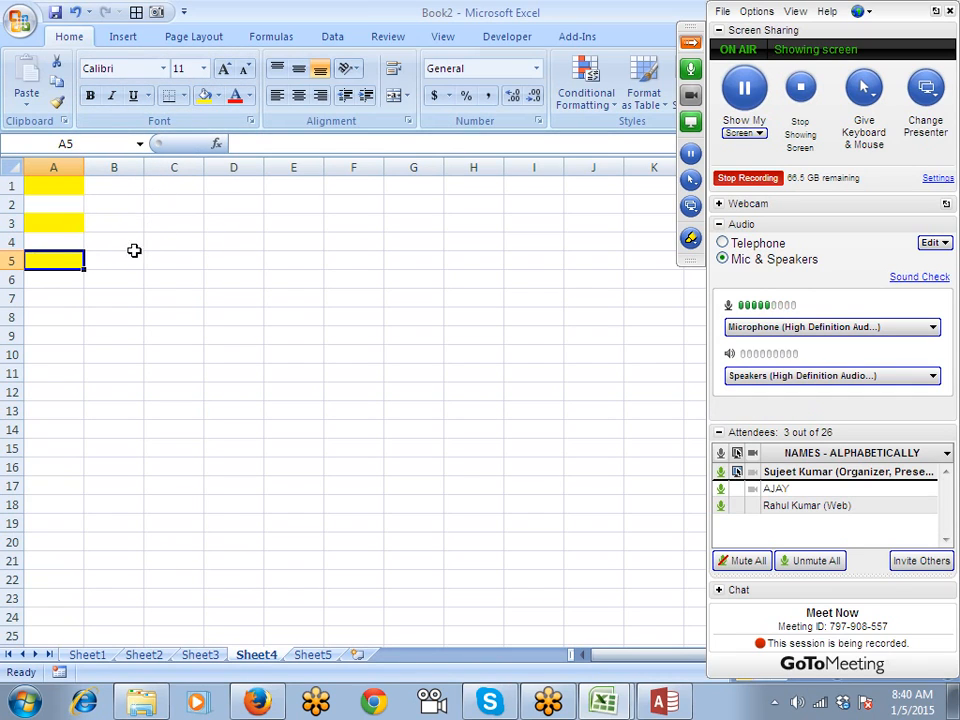
Remove the yellow fill from column A by extending the blank cell A6 up to A1.
click(63, 283)
drag(82, 290, 90, 176)
click(62, 188)
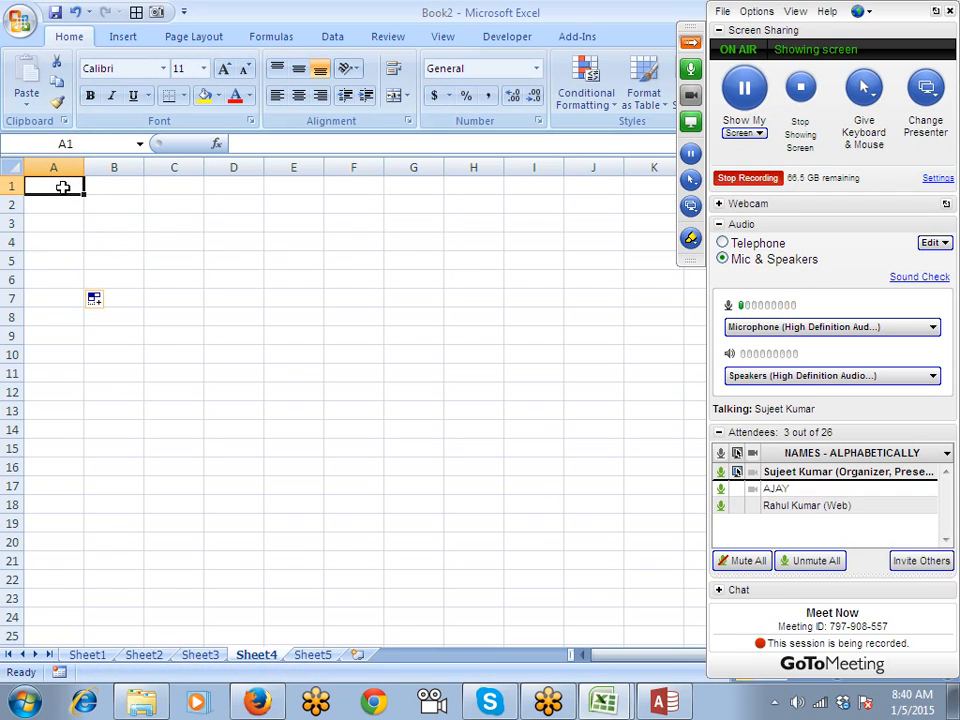
Enter the formula =ROW() in cell A1 of Sheet4.
text(=roe)
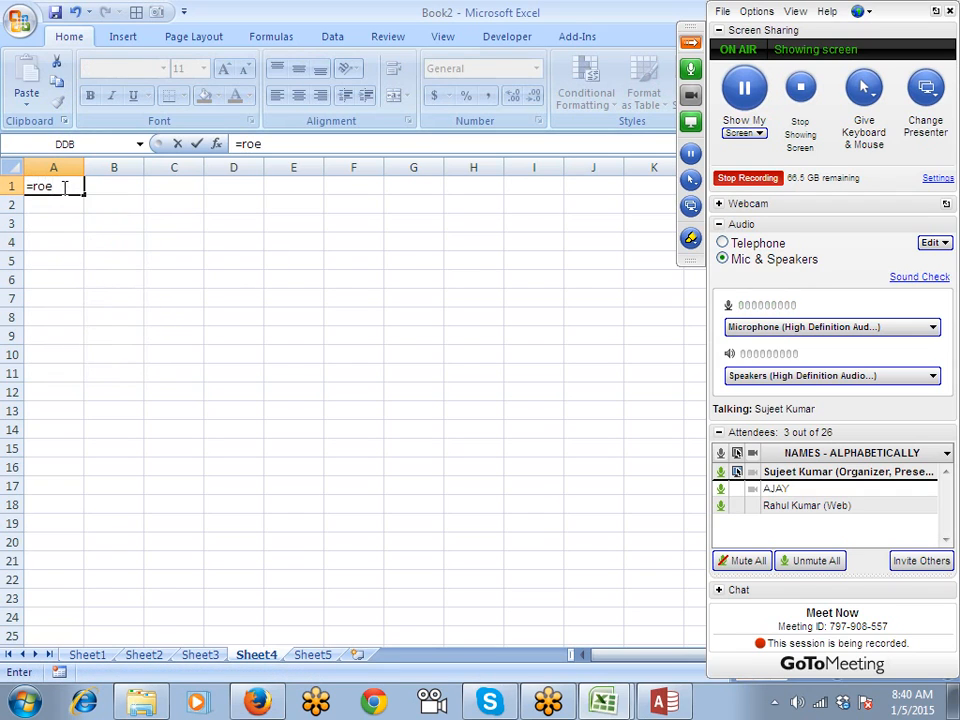
key(BackSpace)
text(w)
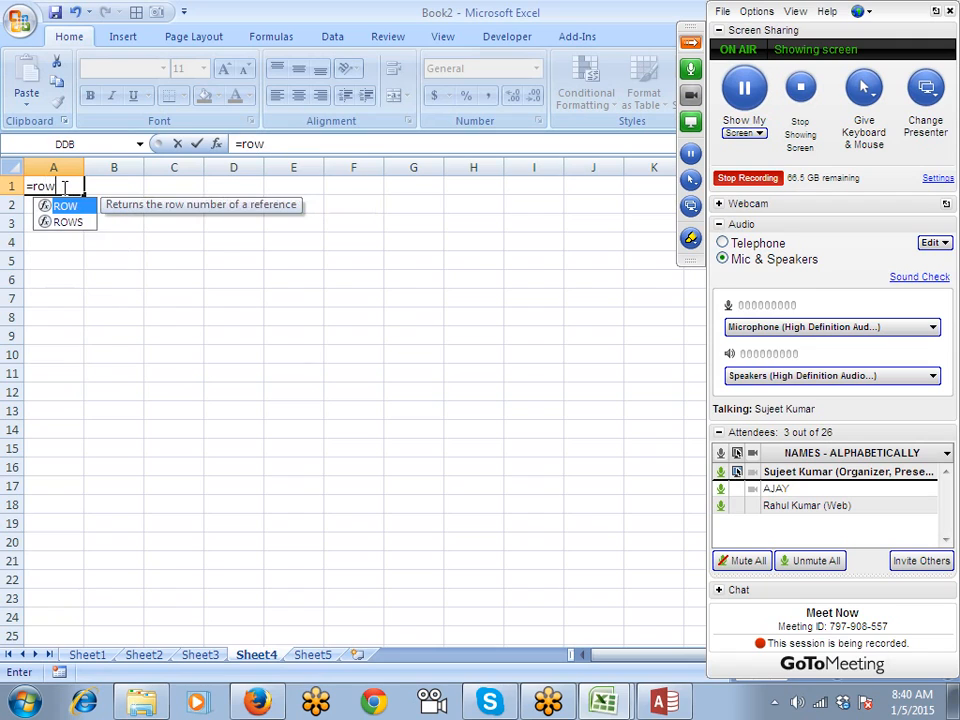
key(Tab)
key(Return)
Fill the =ROW() formula from A1 down to A19.
drag(62, 188, 62, 188)
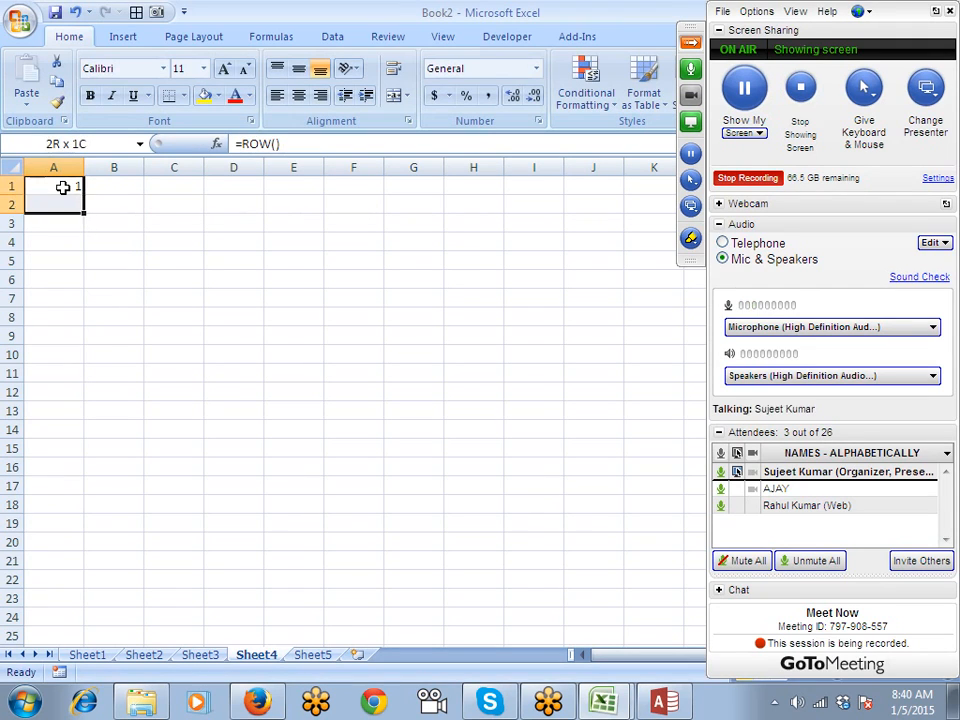
key(shift+Down)
key(shift+Down)
key(shift+Down)
key(shift+Down)
key(shift+Down)
key(shift+Down)
key(shift+Down)
key(shift+Down)
key(shift+Down)
key(shift+Down)
key(shift+Down)
key(shift+Down)
key(shift+Down)
key(shift+Down)
key(shift+Down)
key(shift+Down)
key(shift+Down)
key(ctrl+d)
key(Up)
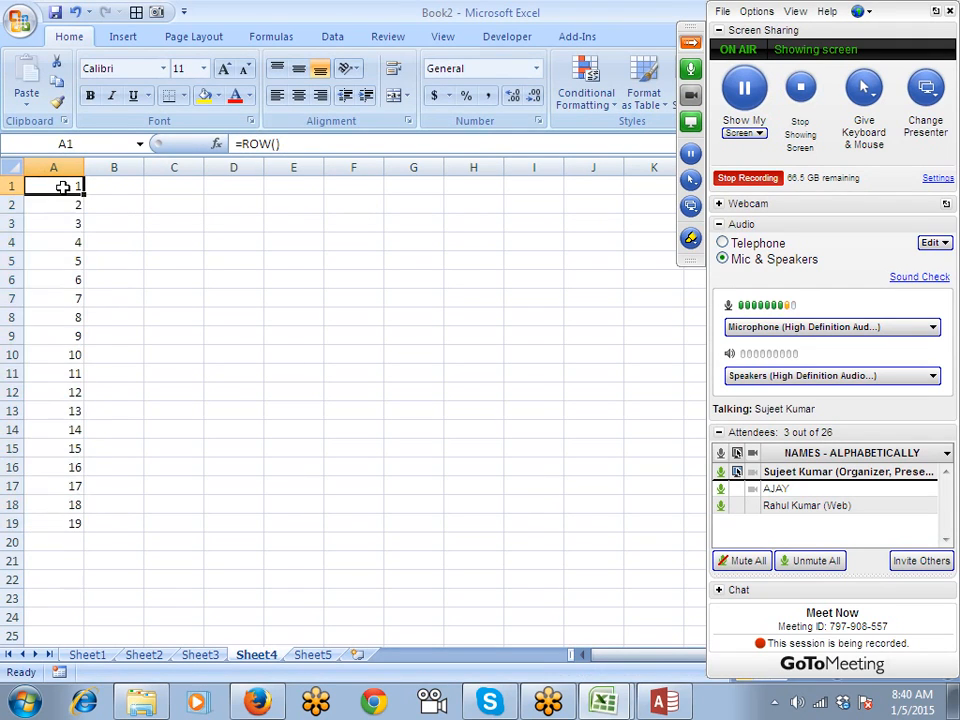
Enter the formula =ISODD(A1) in cell B1 to test whether the row number is odd.
key(Right)
text(=i)
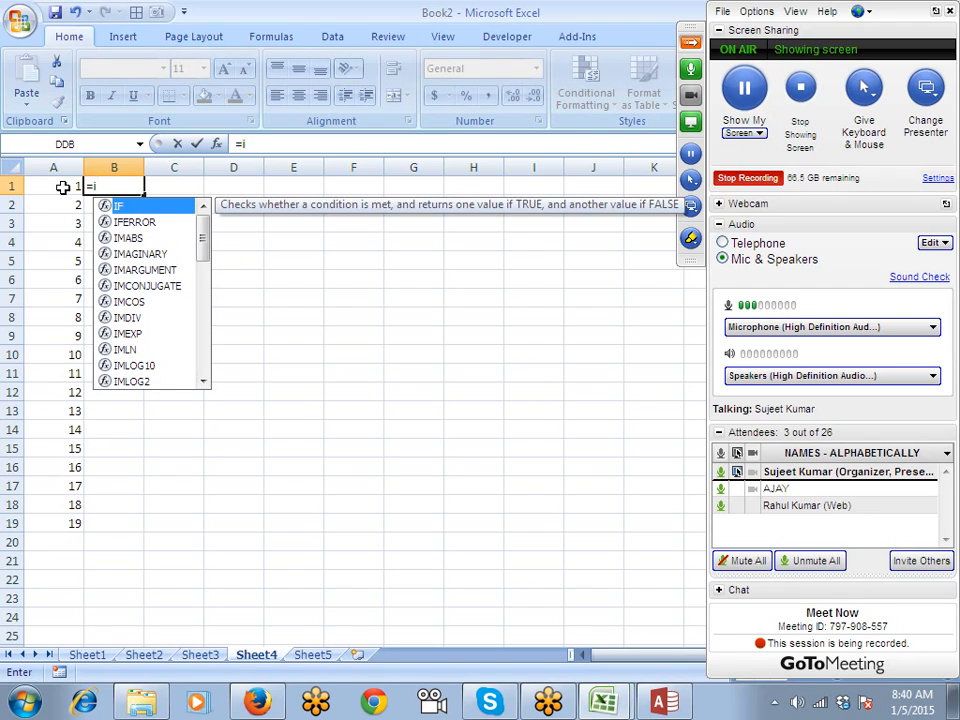
text(o)
key(BackSpace)
text(s)
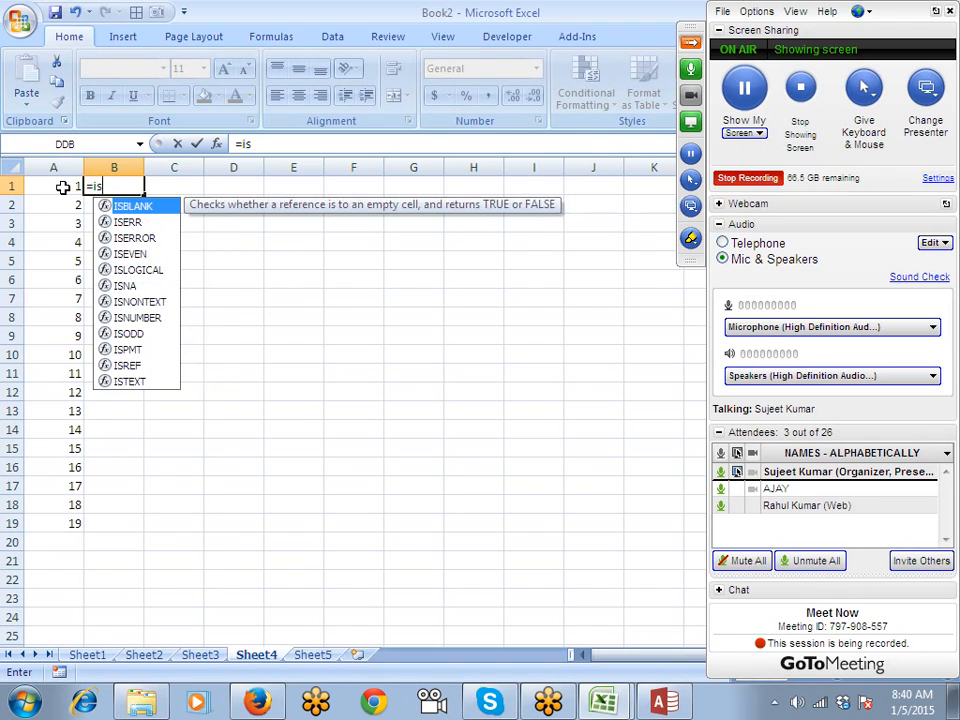
text(o)
key(Tab)
click(62, 187)
key(Return)
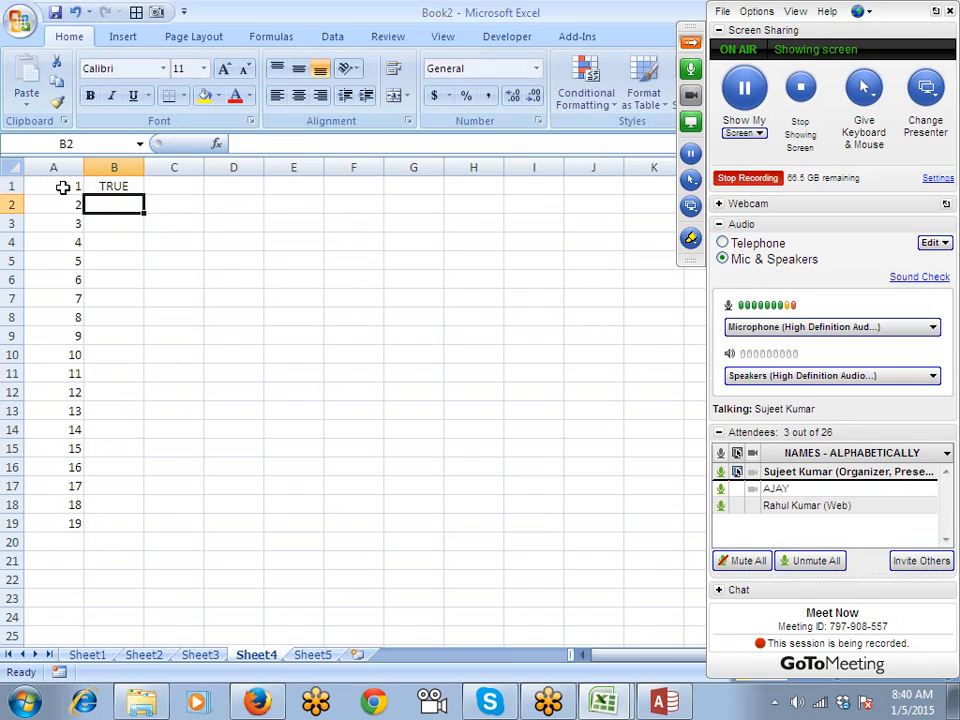
Fill the ISODD formula from B1 down to B19 alongside the row numbers.
key(Left)
key(ctrl+Down)
key(Right)
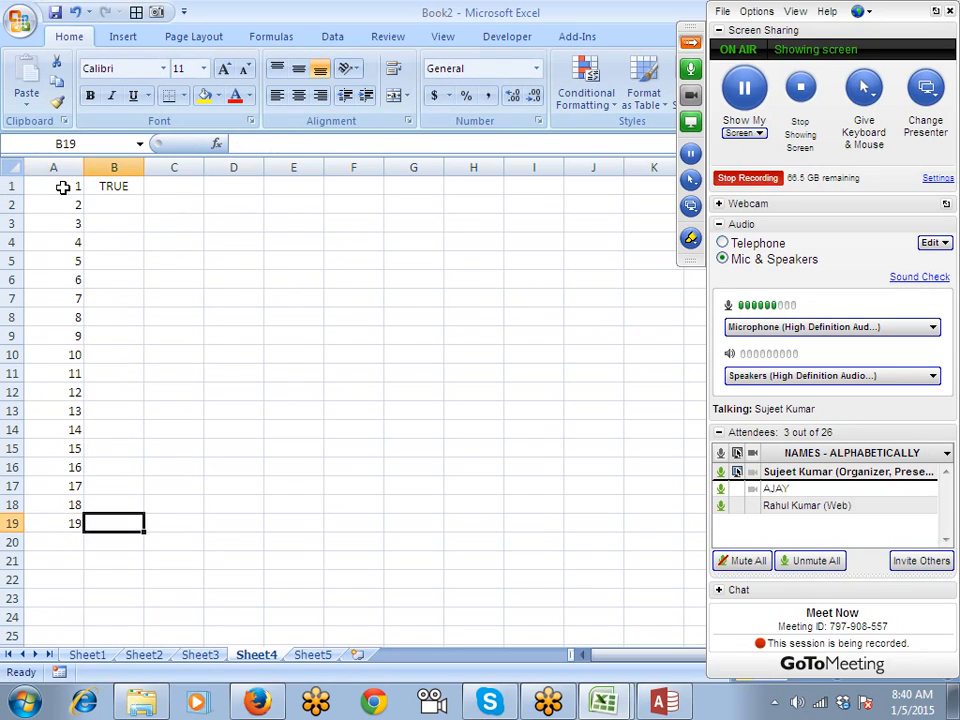
key(ctrl+shift+Up)
key(ctrl+d)
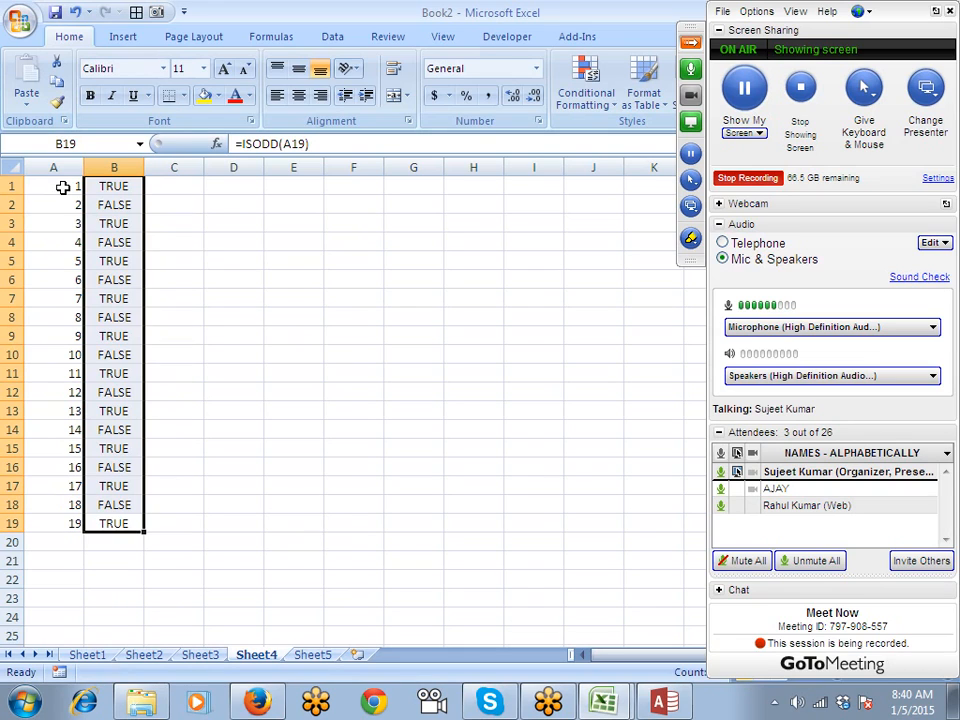
Clear the ROW and ISODD formulas from A1:B19 and reselect A1.
click(62, 187)
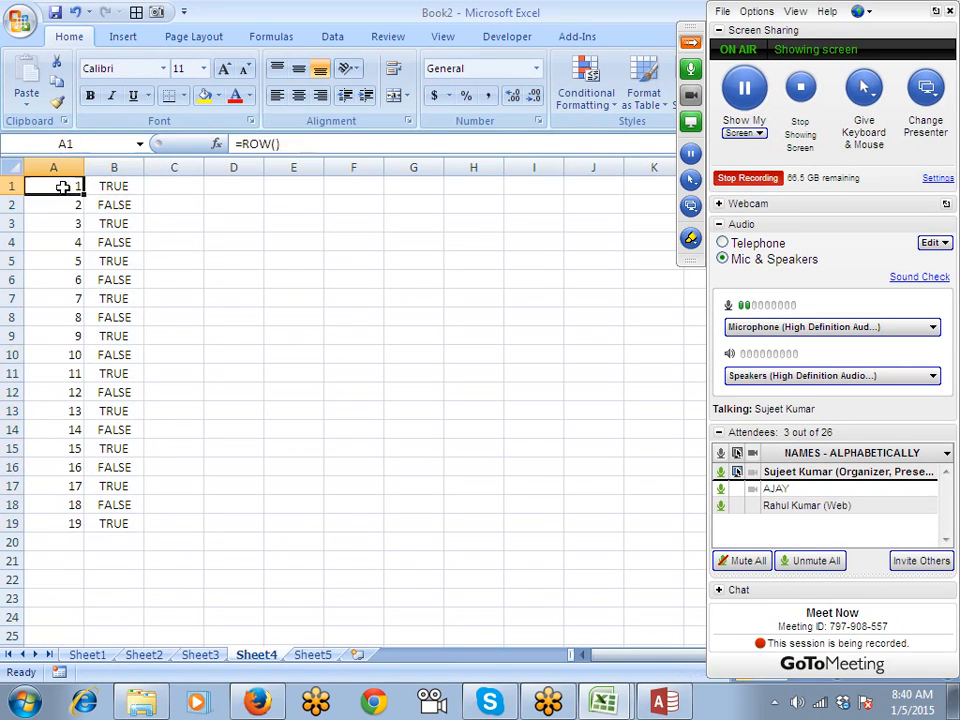
key(shift+Right)
key(ctrl+shift+Down)
key(Delete)
click(62, 187)
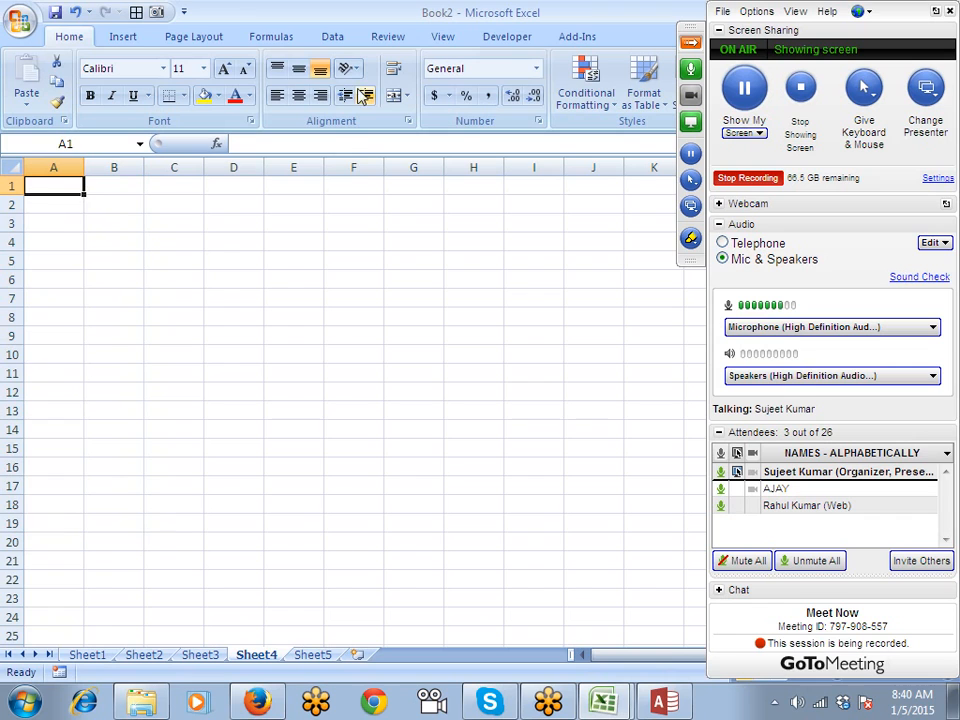
Begin a formula-based conditional formatting rule for A1 with the ISODD function, leaving its argument empty.
click(583, 95)
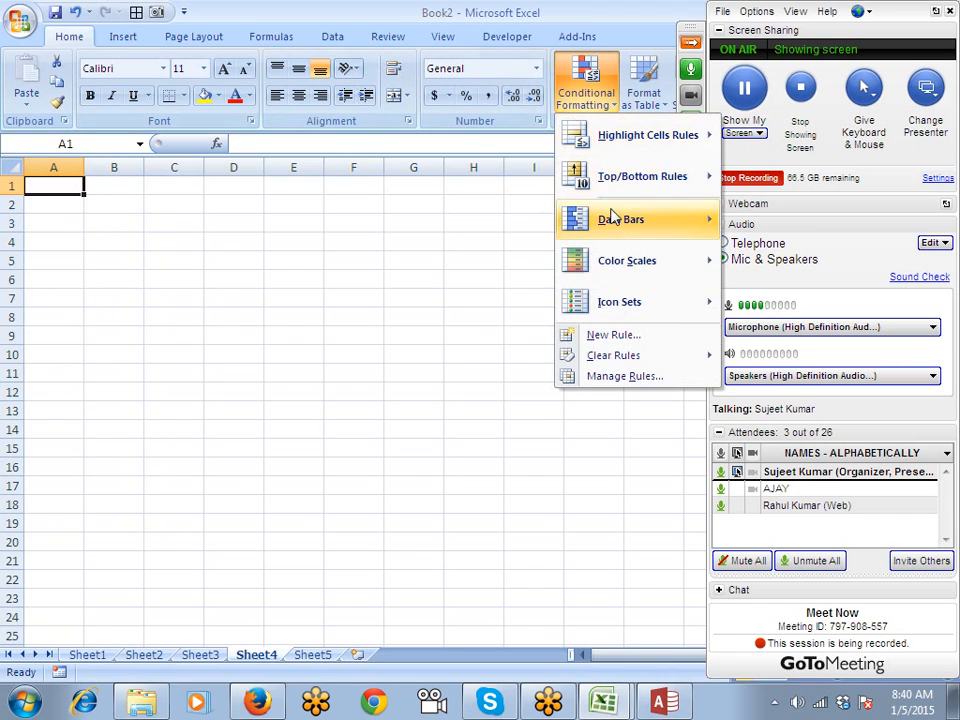
click(625, 337)
click(467, 190)
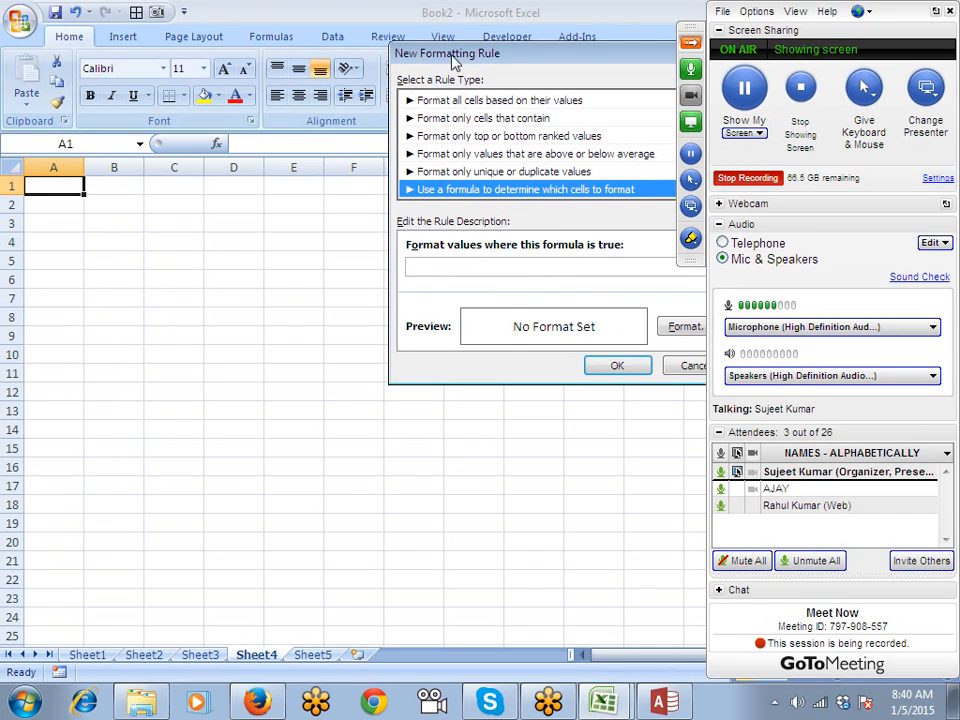
drag(345, 53, 198, 57)
click(299, 271)
text(=)
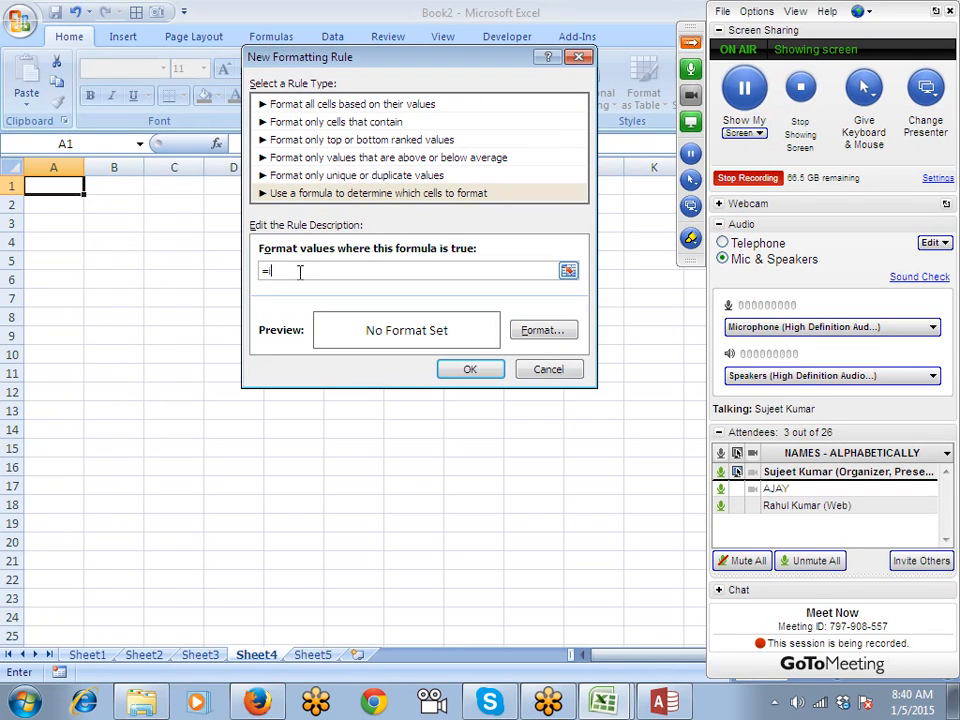
text(isodd()
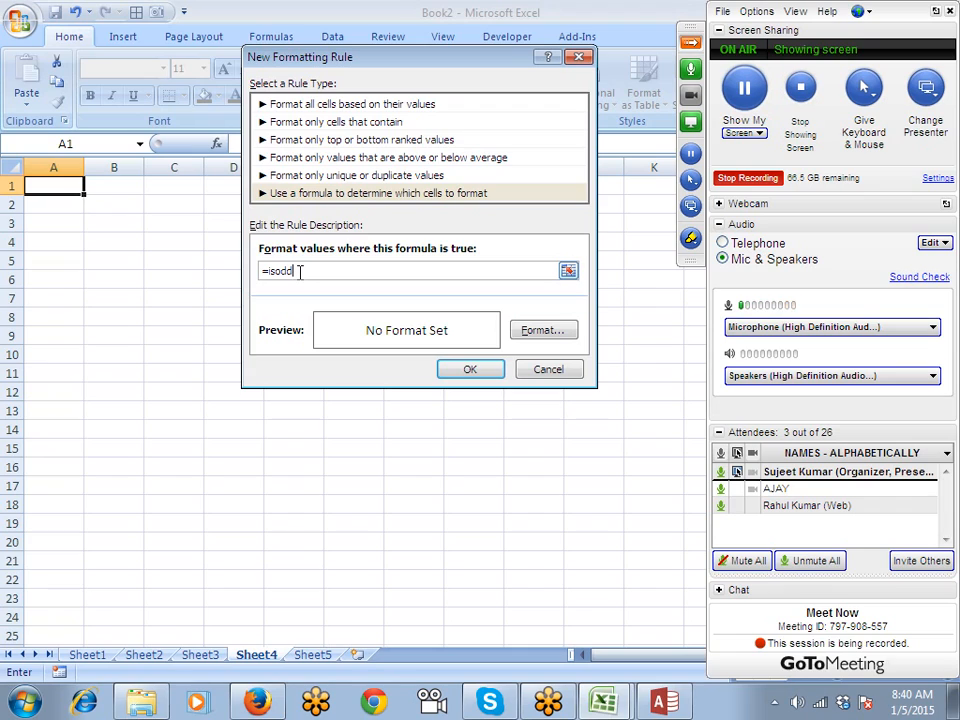
text(()
Set the rule's format to a light green background fill.
click(545, 331)
drag(542, 24, 400, 21)
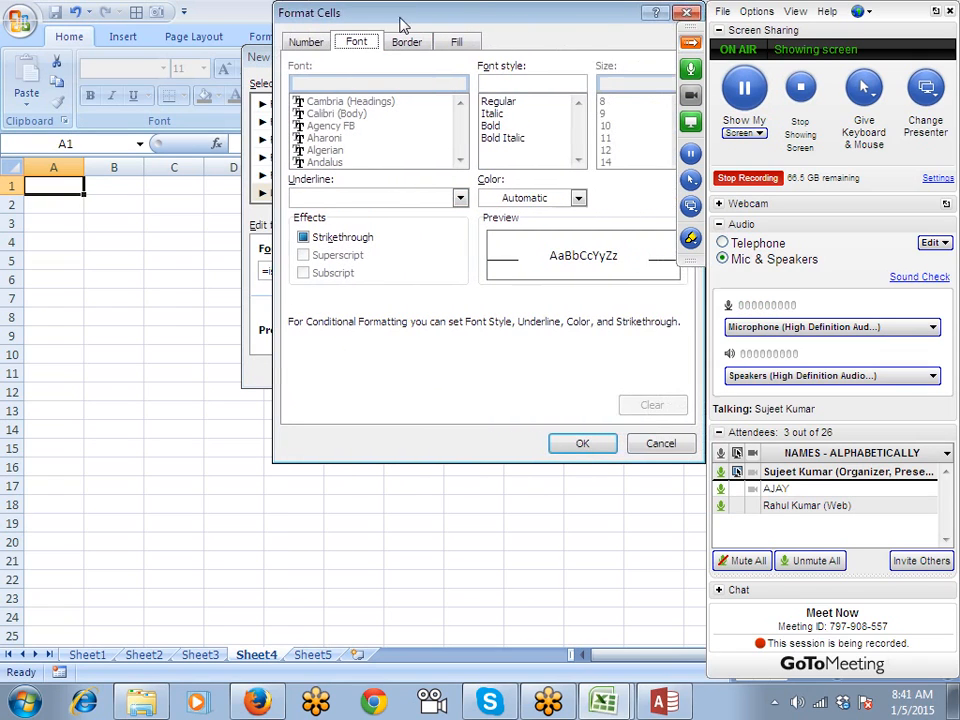
click(405, 44)
click(452, 45)
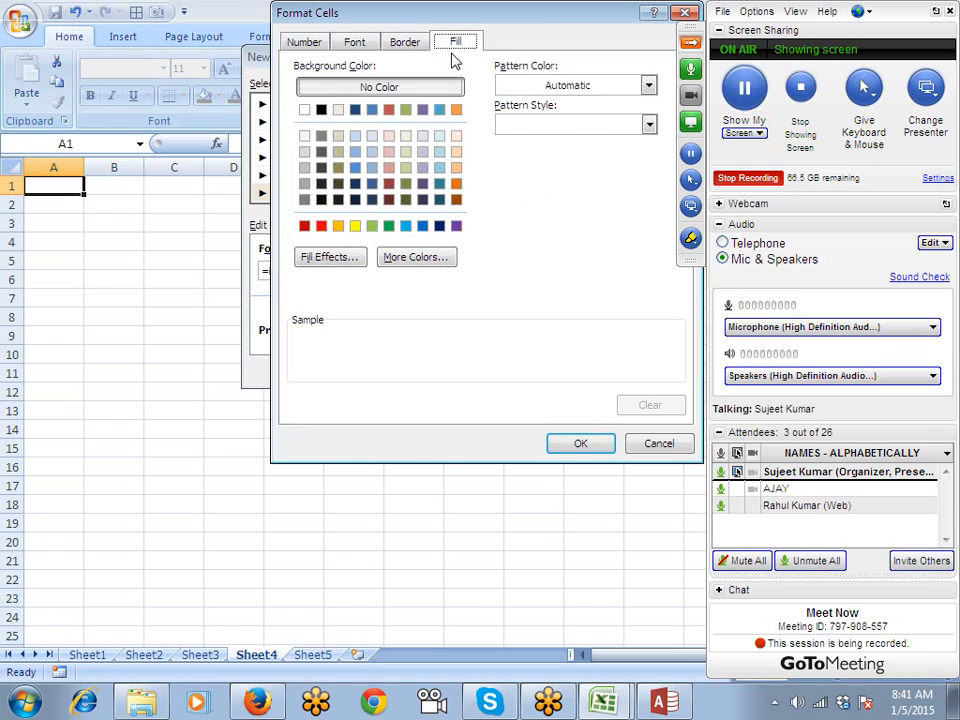
click(373, 228)
click(568, 444)
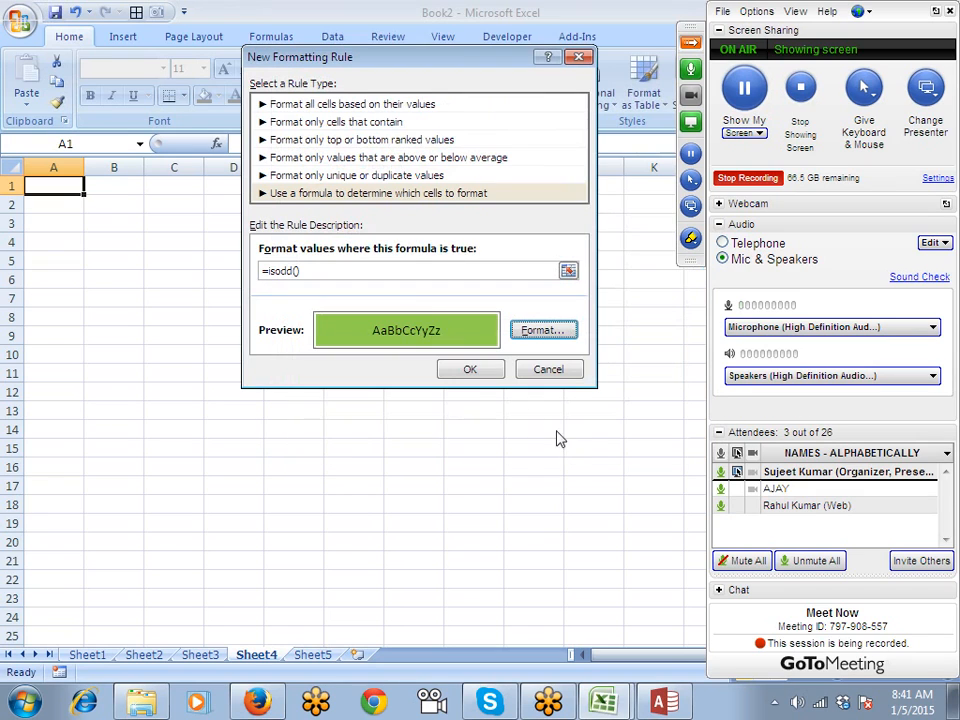
Complete the rule's formula as =isodd(row()) and apply the rule to A1.
click(298, 271)
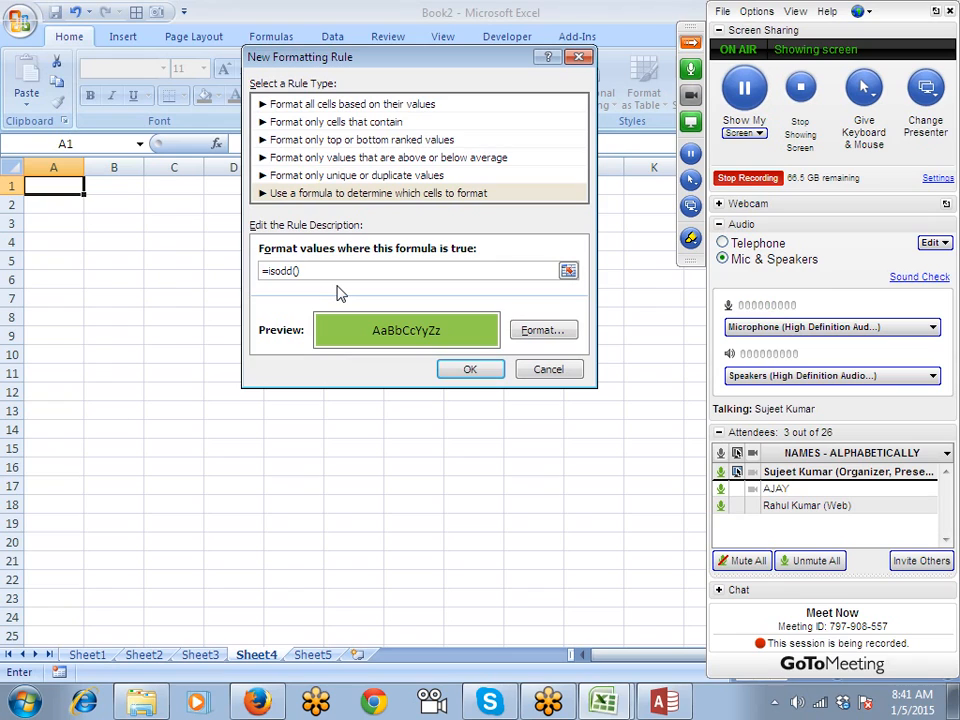
text(row())
click(470, 370)
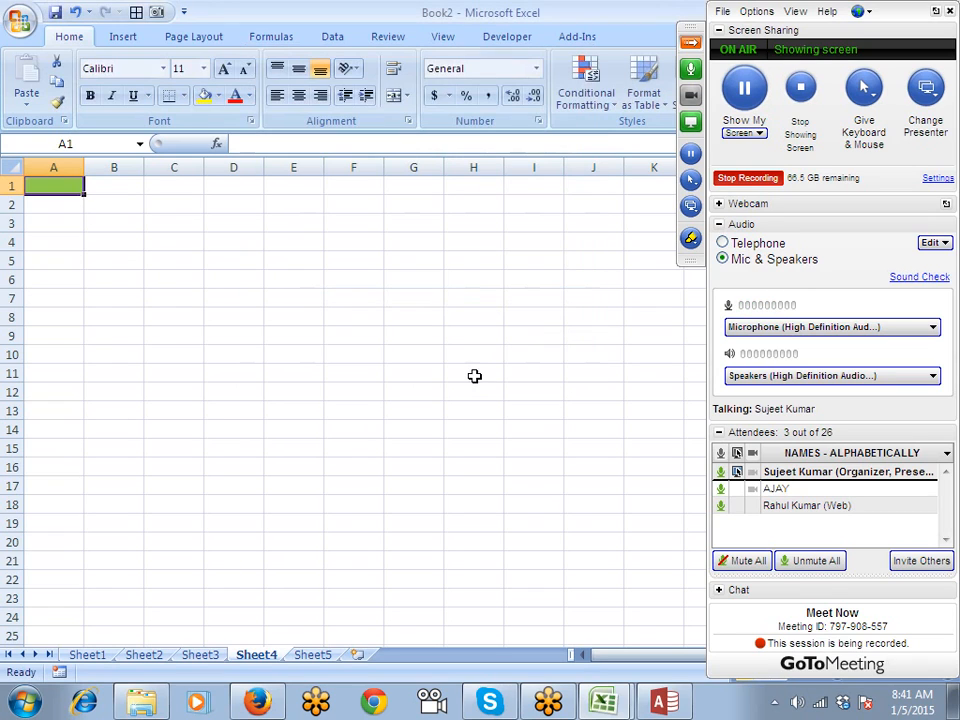
Copy A1's conditional formatting down column A with Format Painter and select B1.
click(57, 103)
mouse_move(58, 168)
mouse_down()
mouse_move(56, 574)
mouse_move(62, 470)
mouse_up()
click(123, 389)
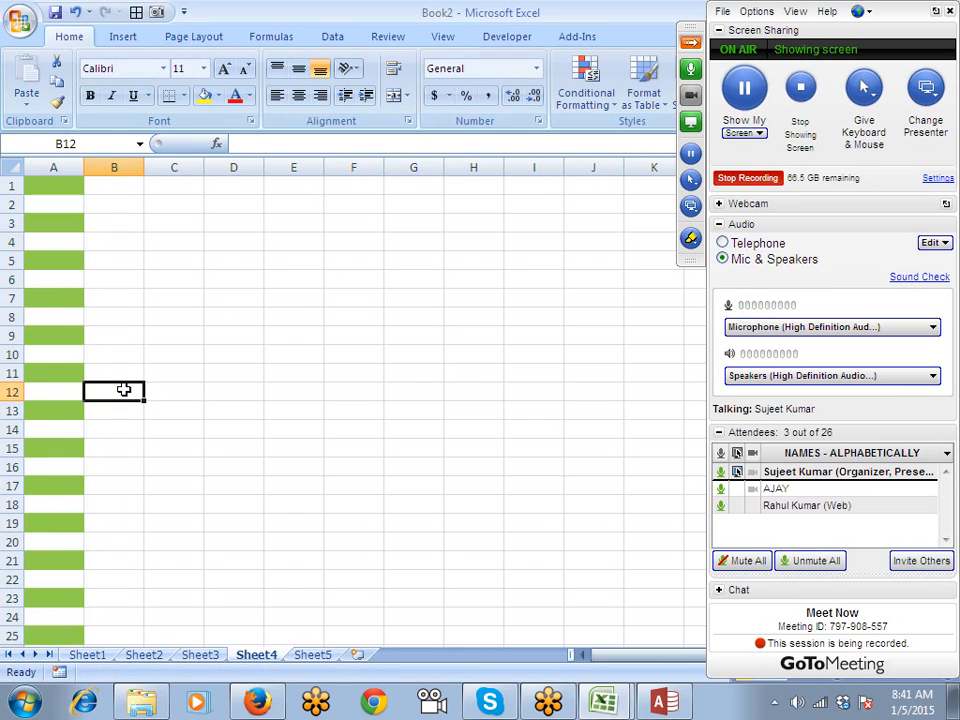
click(123, 190)
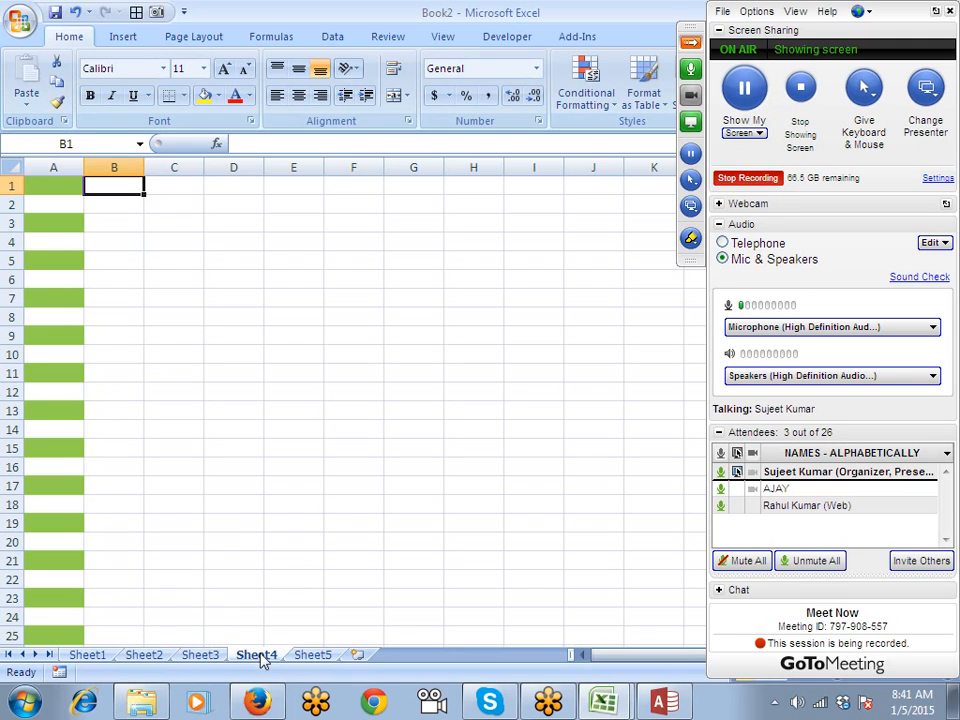
On Sheet3, enter =COLUMNS(D3:I3) in cell E6 to count the columns in the range.
click(200, 655)
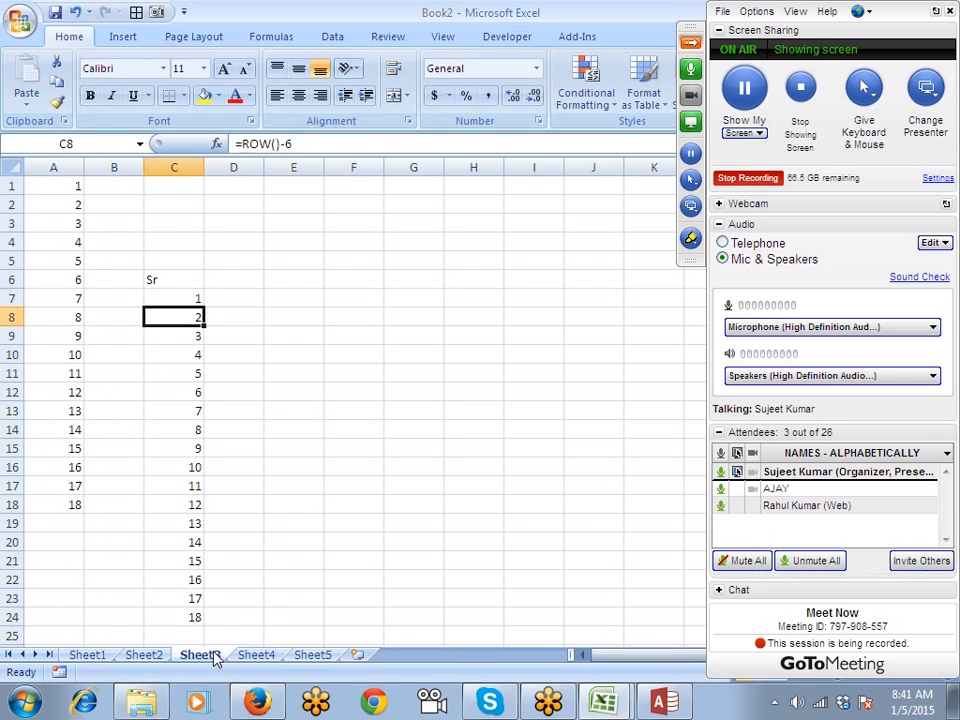
click(320, 280)
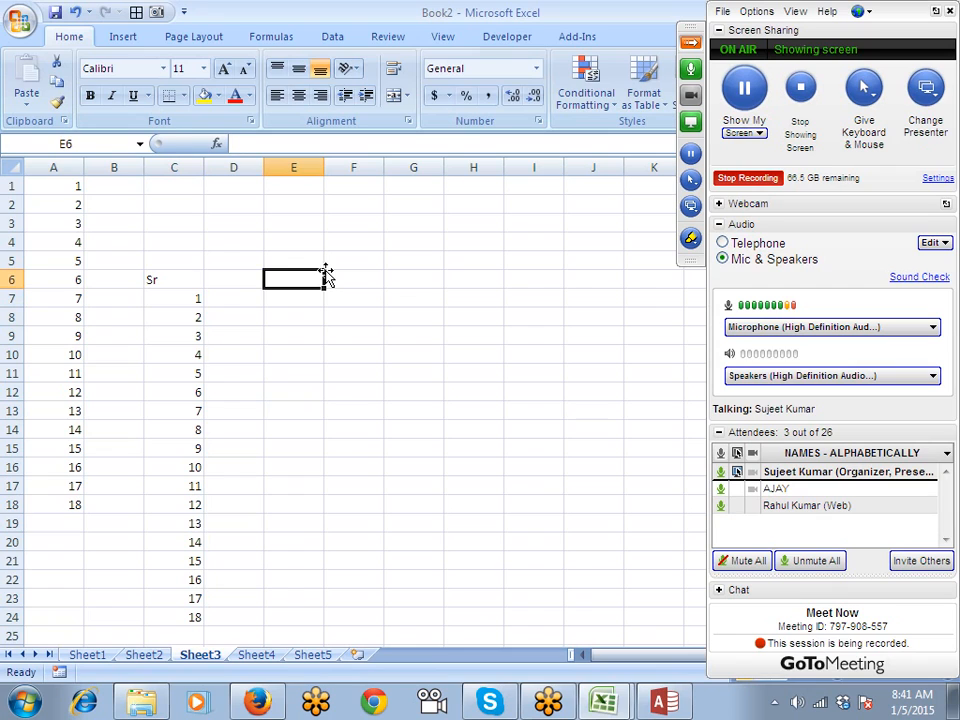
text(=col)
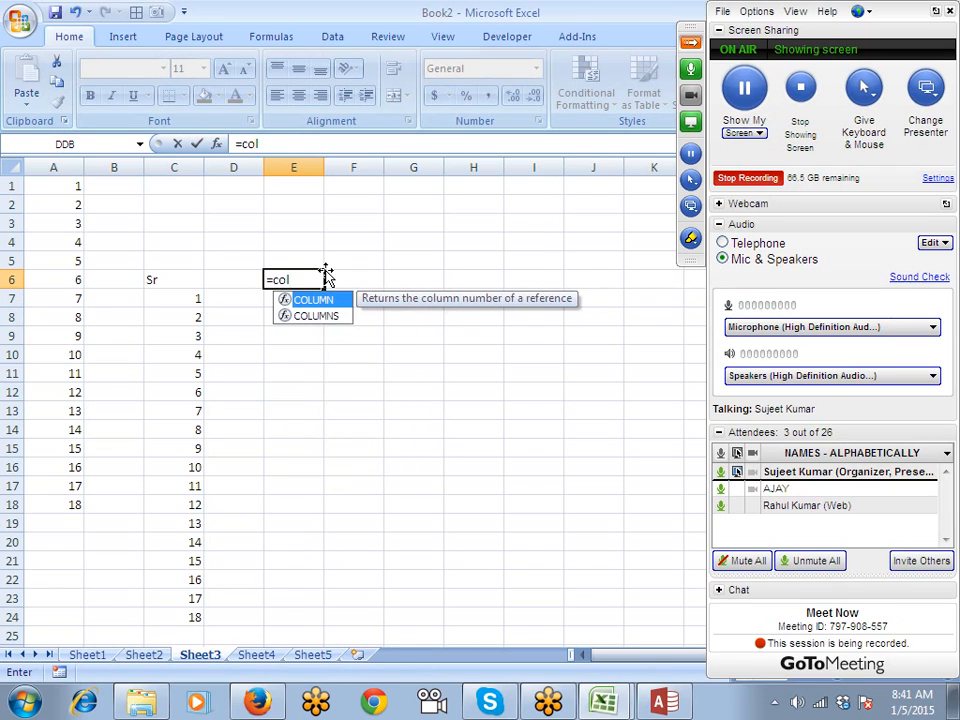
key(Down)
key(Tab)
key(Up)
key(Up)
key(Up)
key(Left)
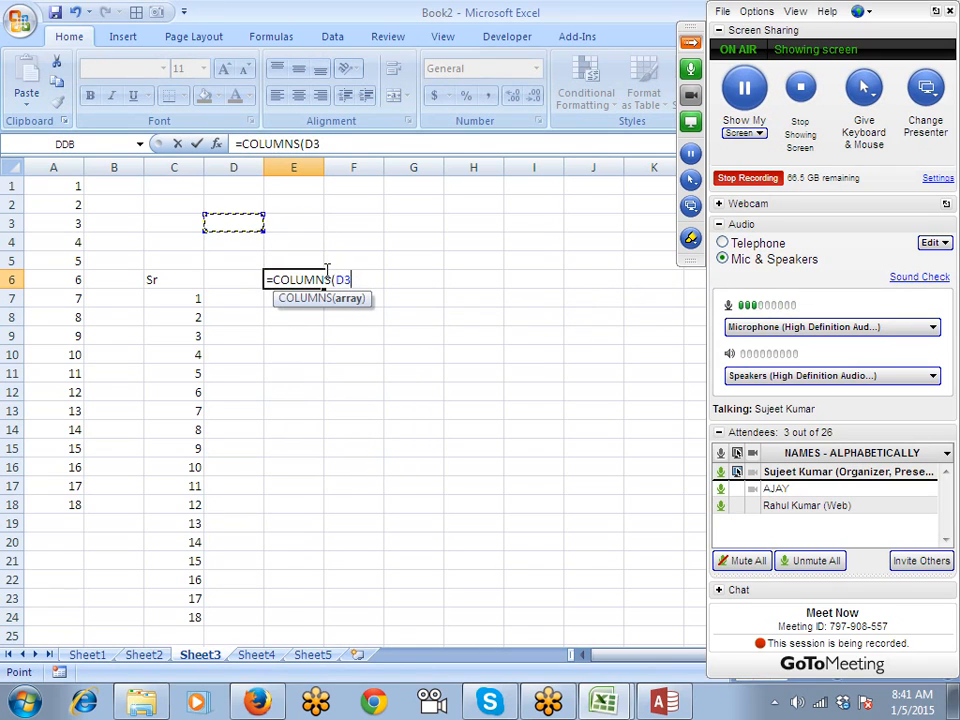
key(shift+Right)
key(shift+Right)
key(shift+Right)
key(shift+Right)
key(shift+Right)
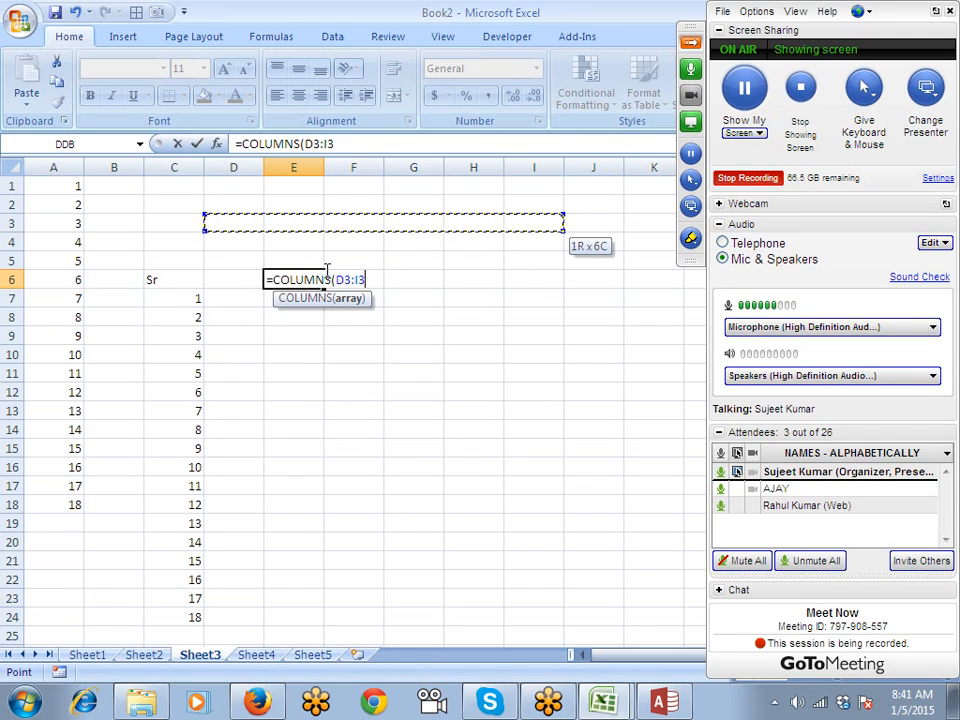
key(Return)
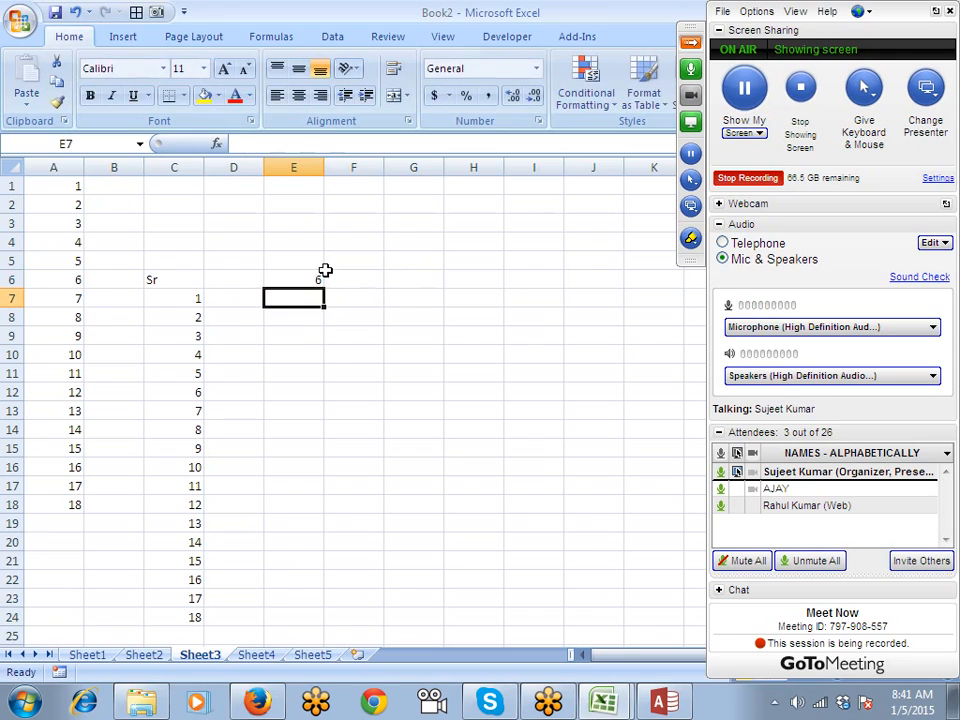
Enter =ROWS(B3:B12) in cell F6 to count the rows in the range.
key(Up)
click(327, 275)
text(=)
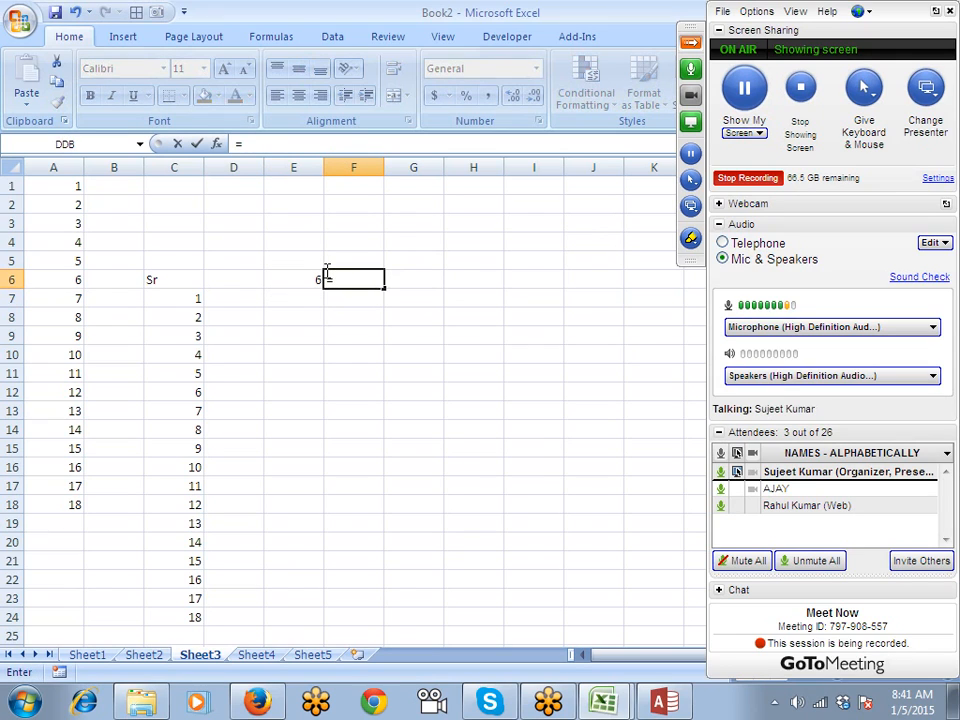
text(rows)
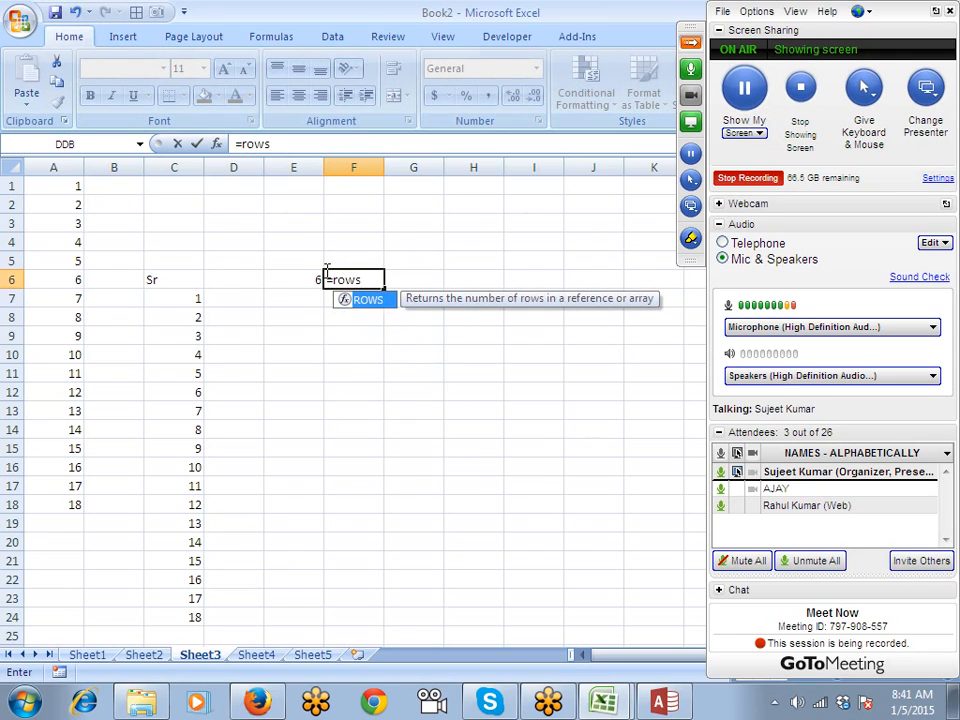
key(Tab)
key(Up)
key(Up)
key(Up)
key(Left)
key(Left)
key(Left)
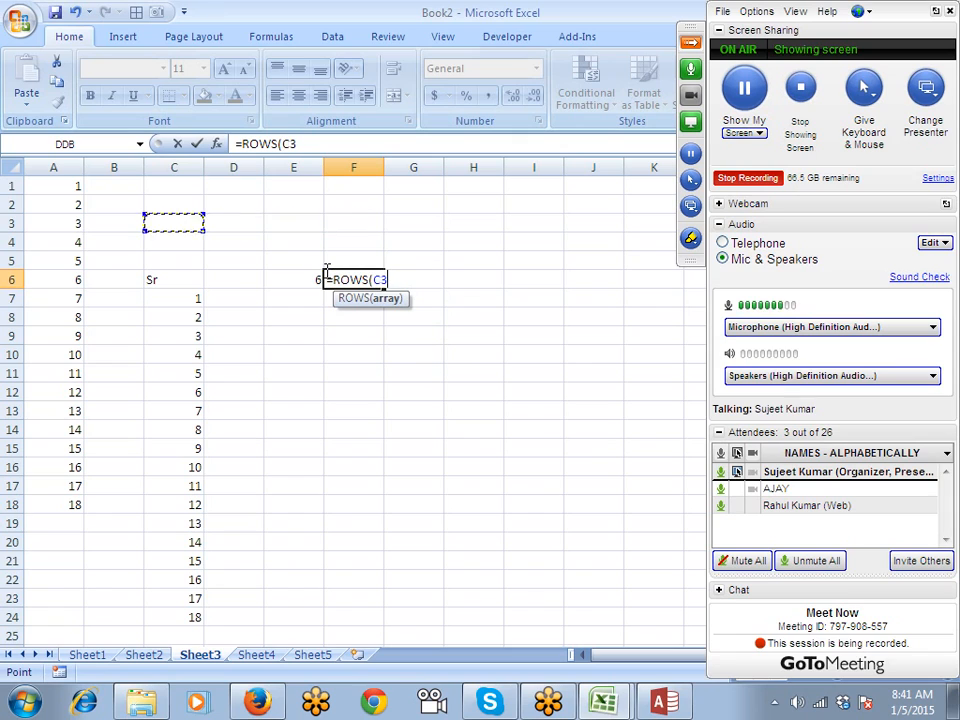
key(Left)
key(shift+Down)
key(shift+Down)
key(shift+Down)
key(shift+Down)
key(shift+Down)
key(shift+Down)
key(shift+Down)
key(shift+Down)
key(shift+Down)
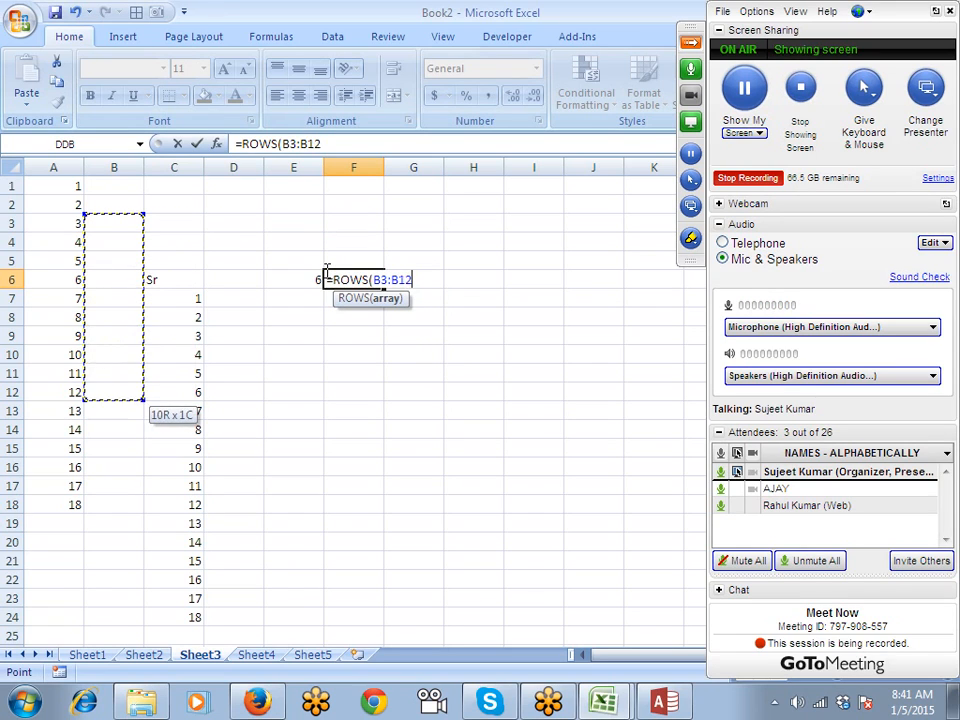
key(Return)
click(326, 274)
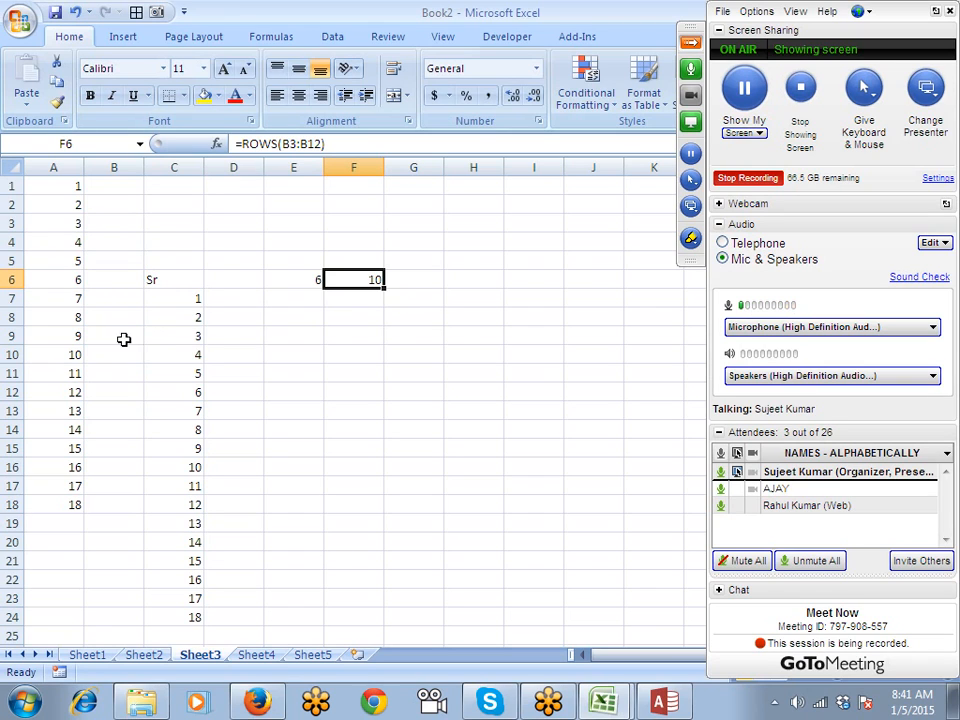
click(272, 45)
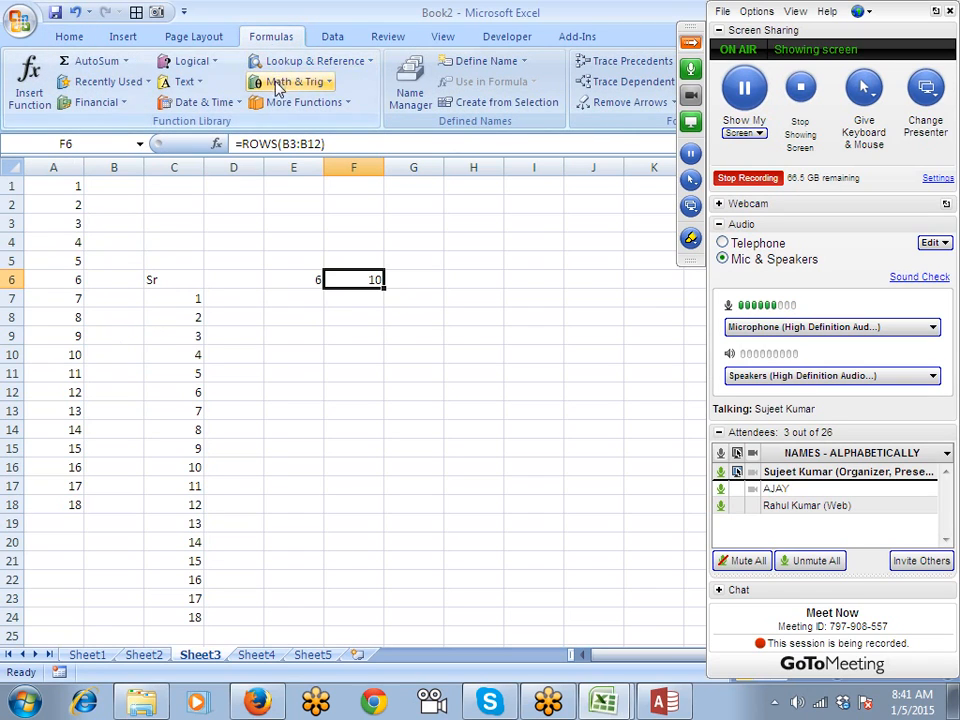
click(284, 63)
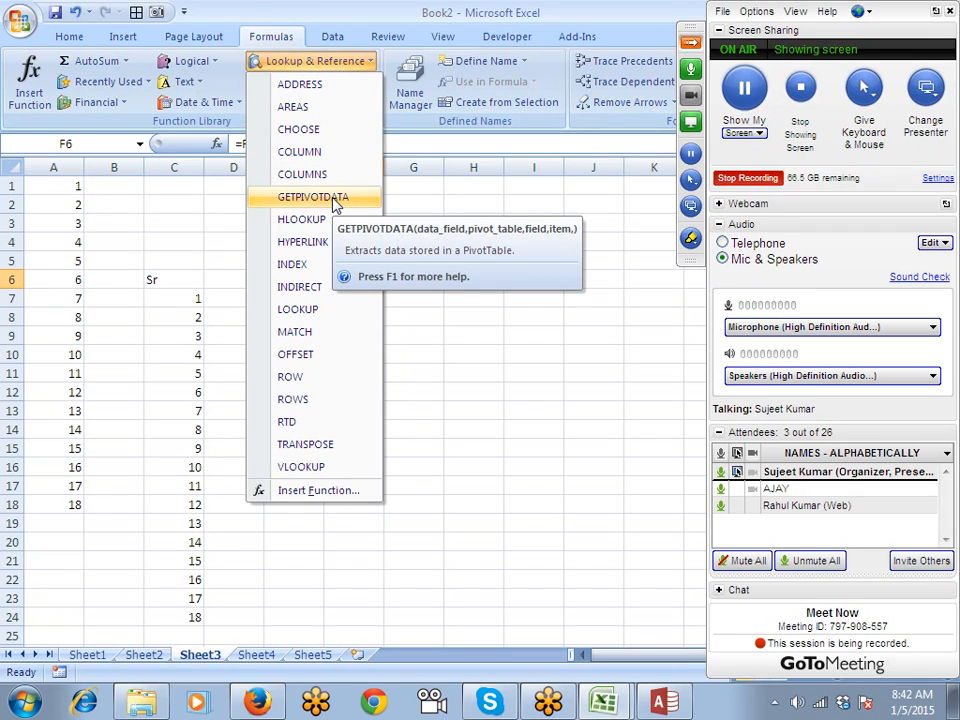
key(Escape)
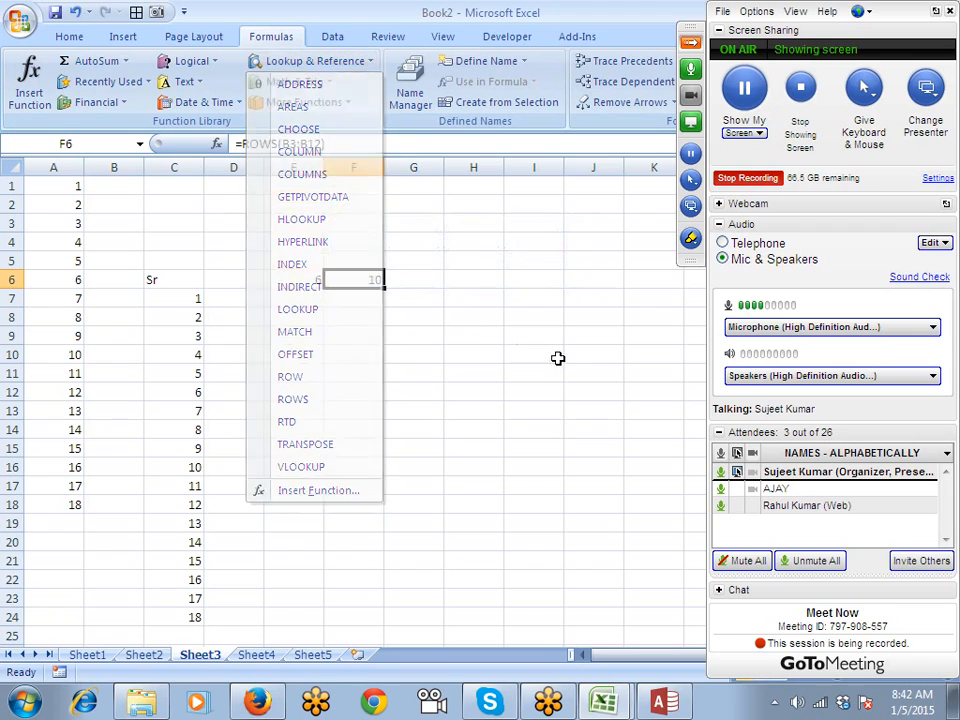
Open the recent Data workbook and select Patna's Sum of Qty value in the pivot table on the Pivot sheet.
click(256, 654)
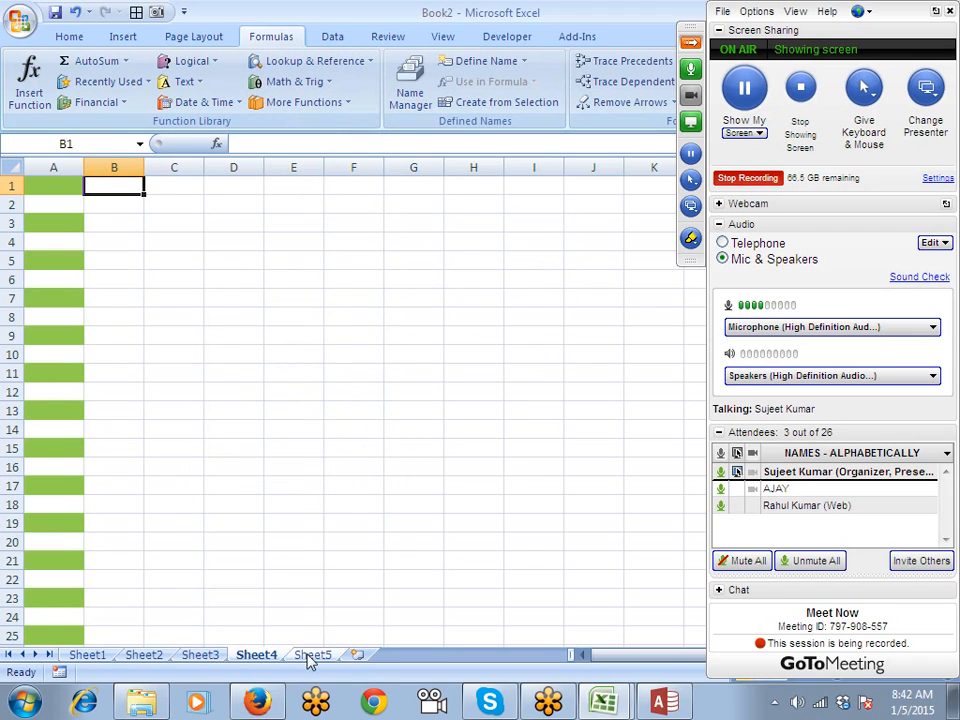
click(312, 655)
click(27, 30)
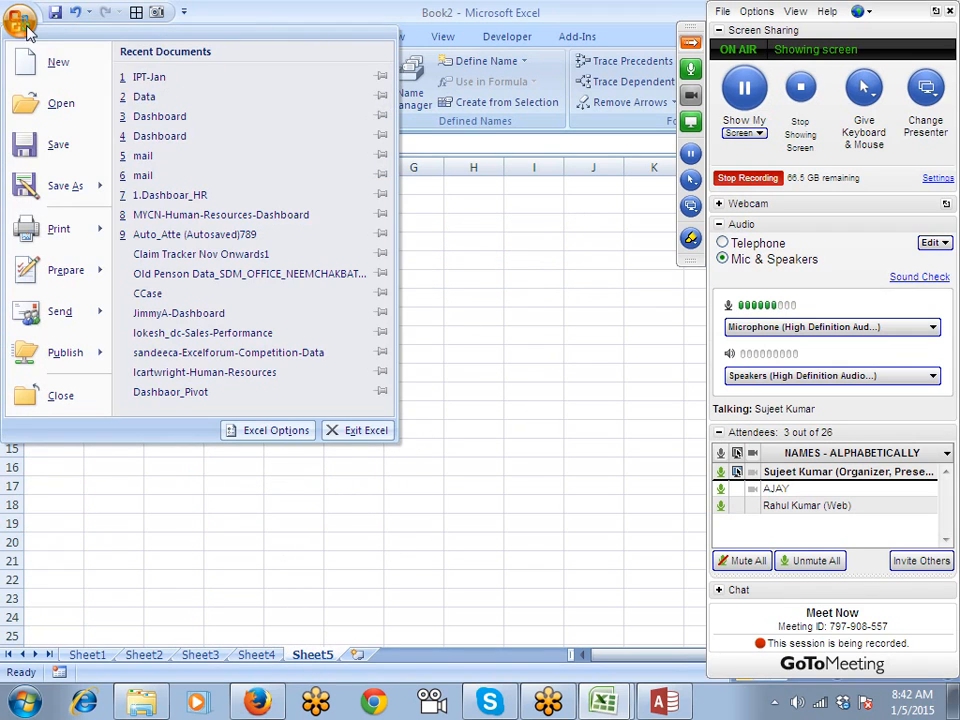
click(144, 96)
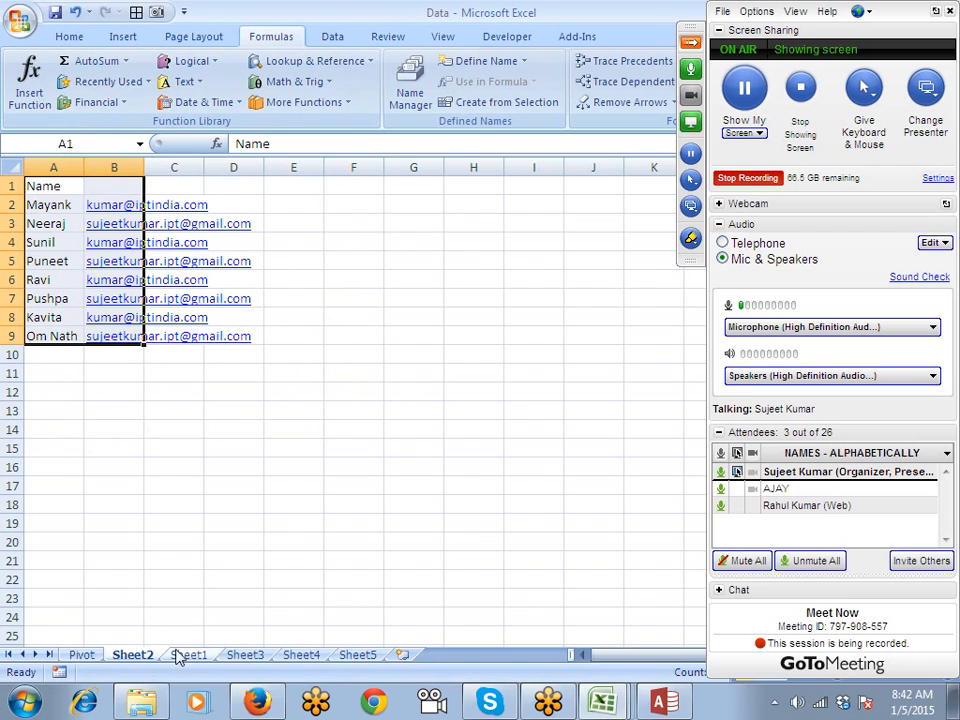
click(82, 654)
click(140, 318)
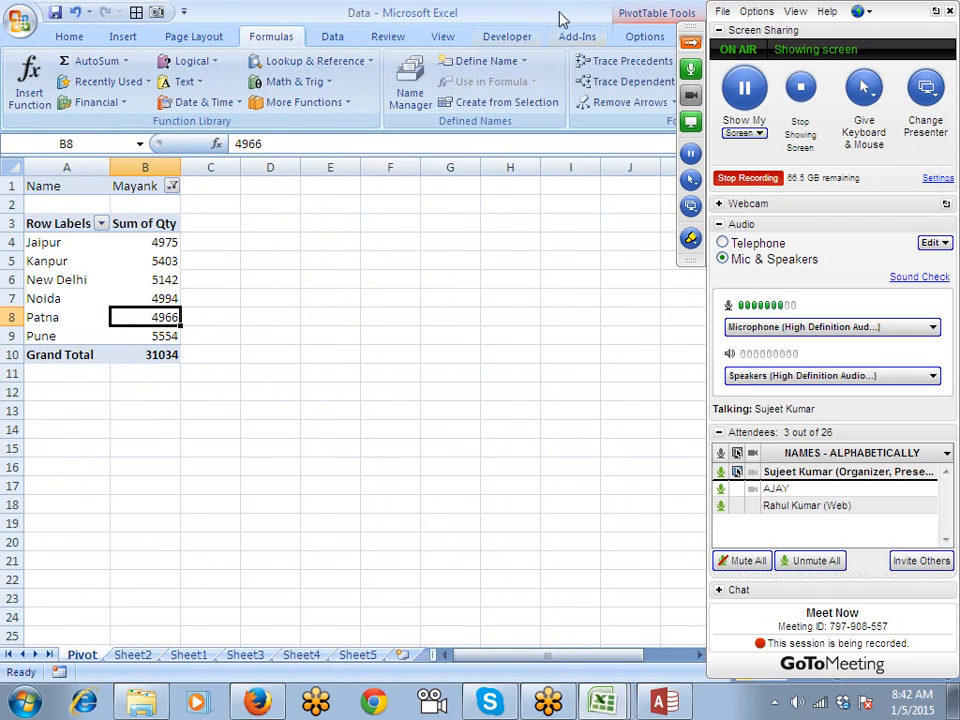
click(686, 43)
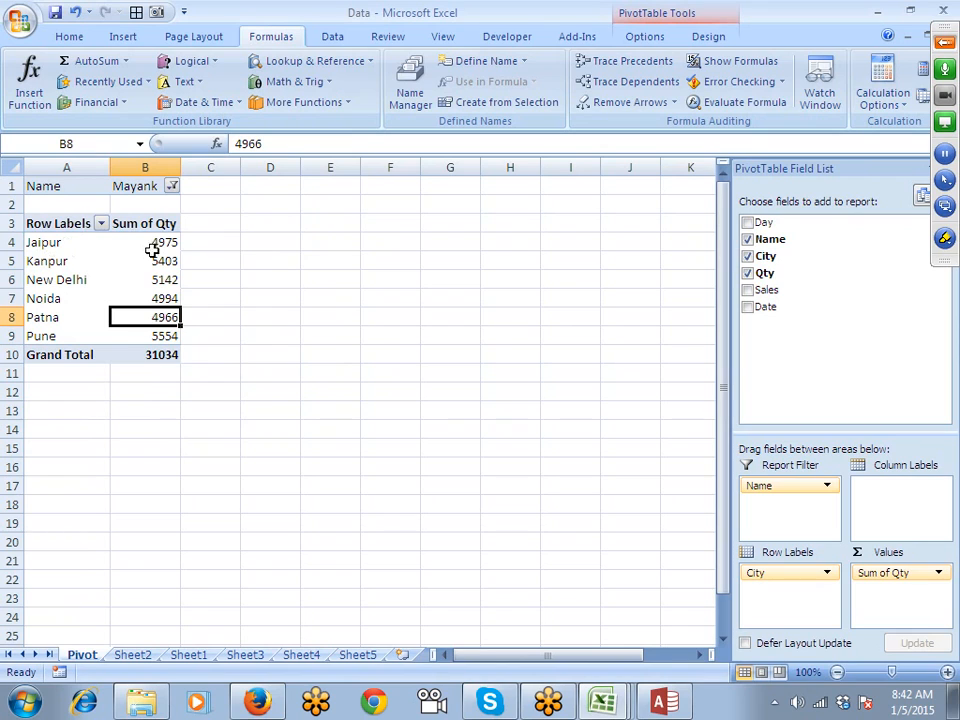
Enter the city label Patna in cell E2 of the Pivot sheet.
click(342, 205)
drag(342, 205, 379, 206)
click(356, 207)
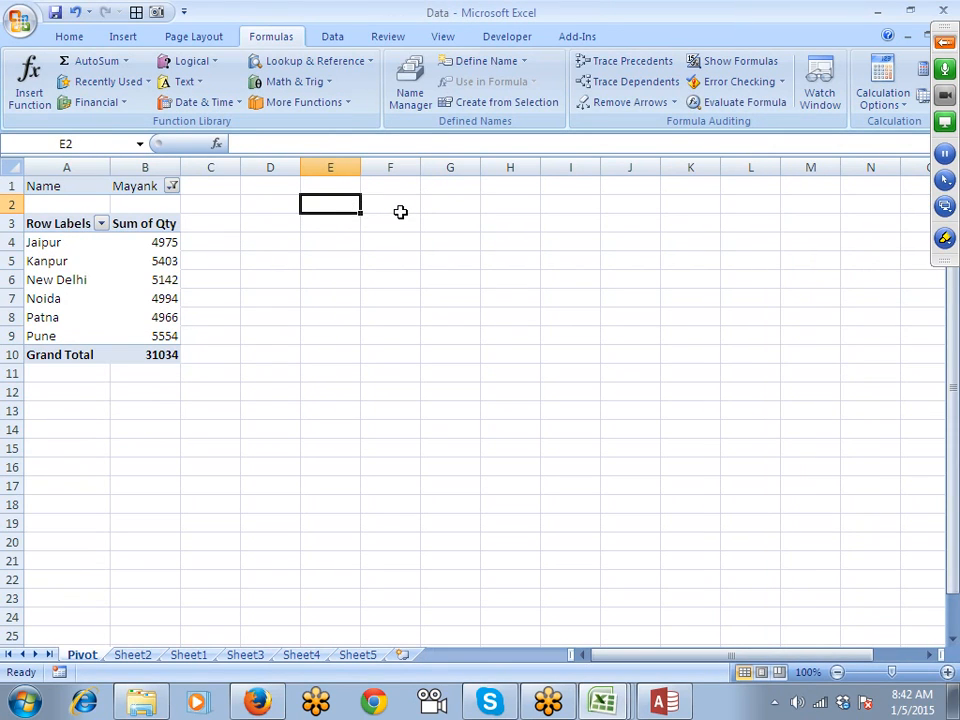
text(Pat)
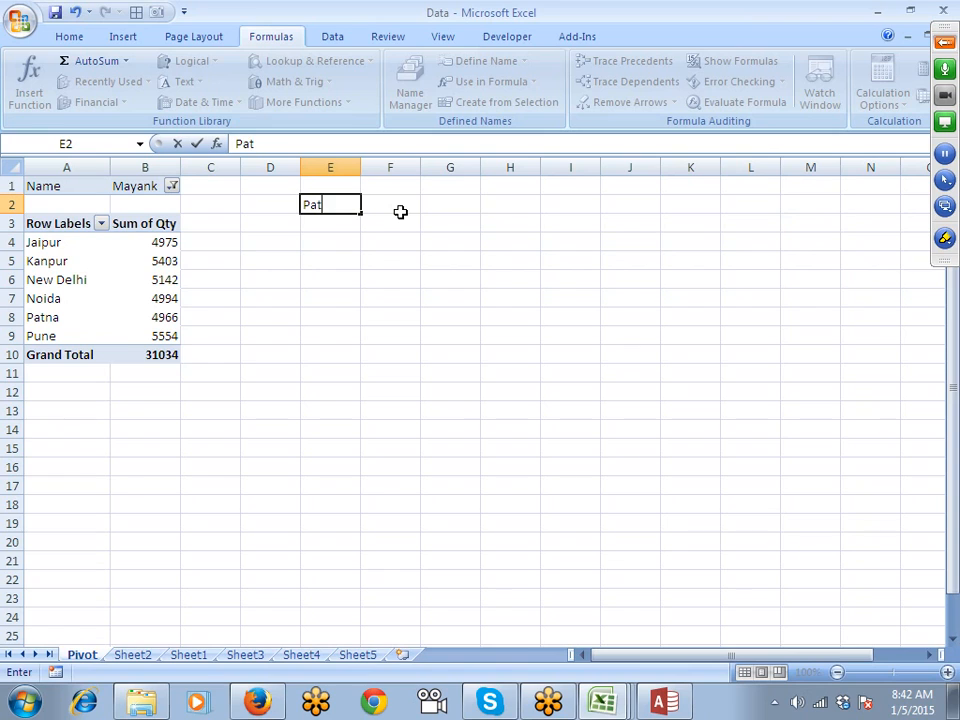
text(na)
Retrieve Patna's quantity in F2 by referencing its pivot cell, producing =GETPIVOTDATA("Qty",$A$3,"City","Patna").
click(400, 212)
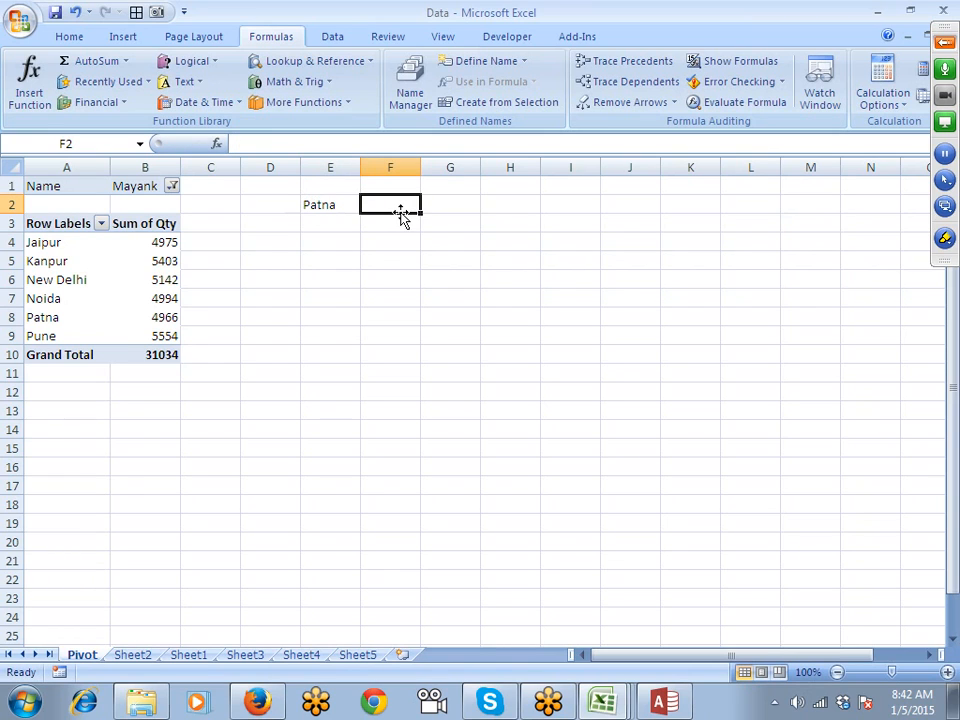
text(=)
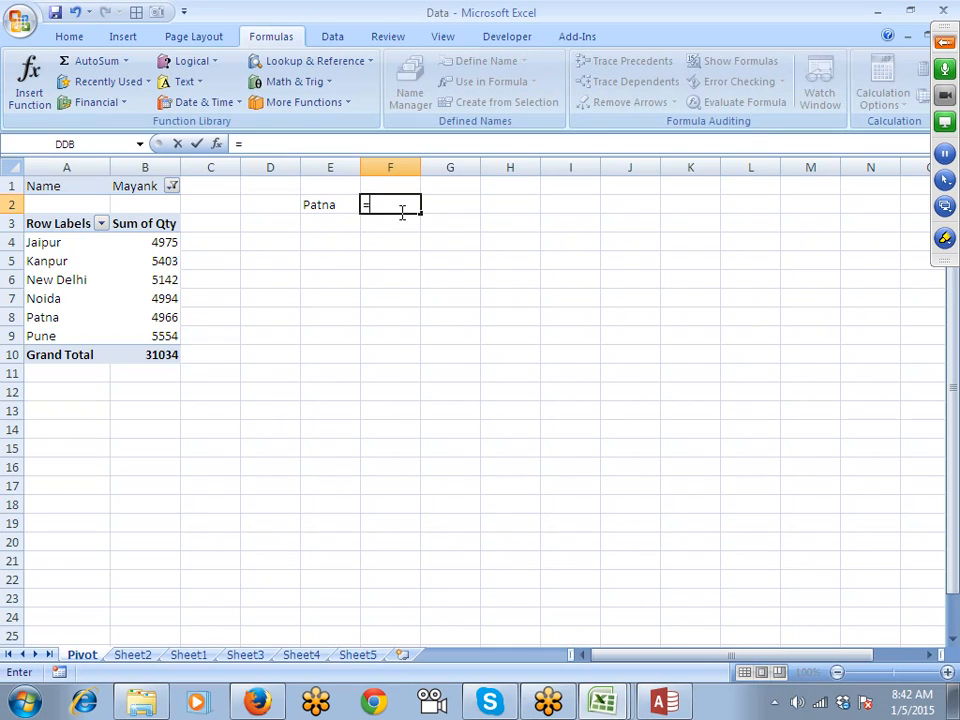
click(148, 316)
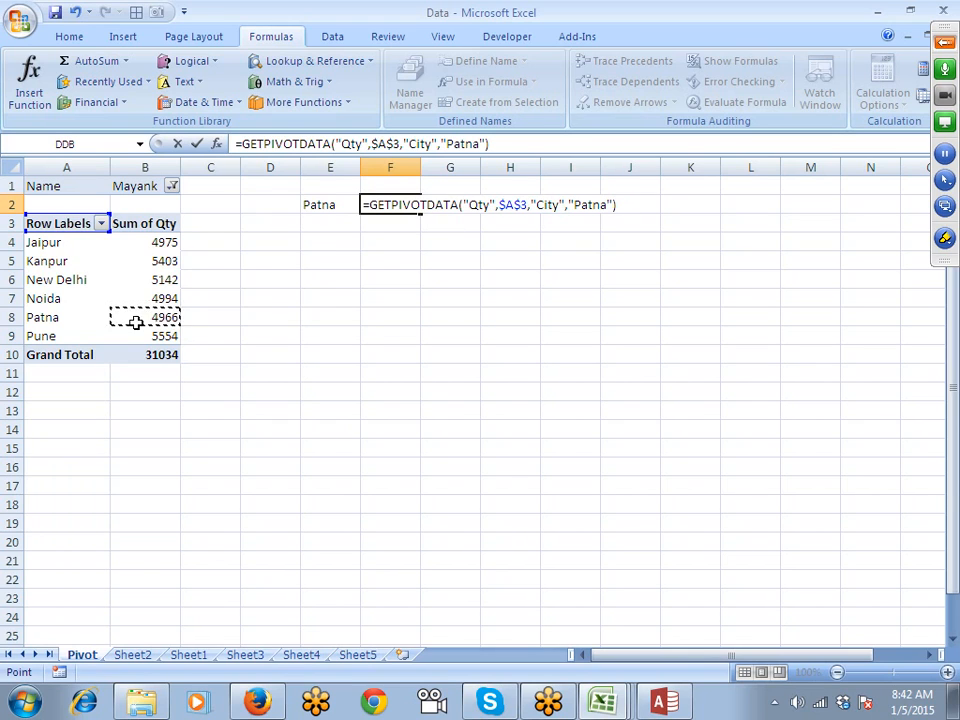
key(Return)
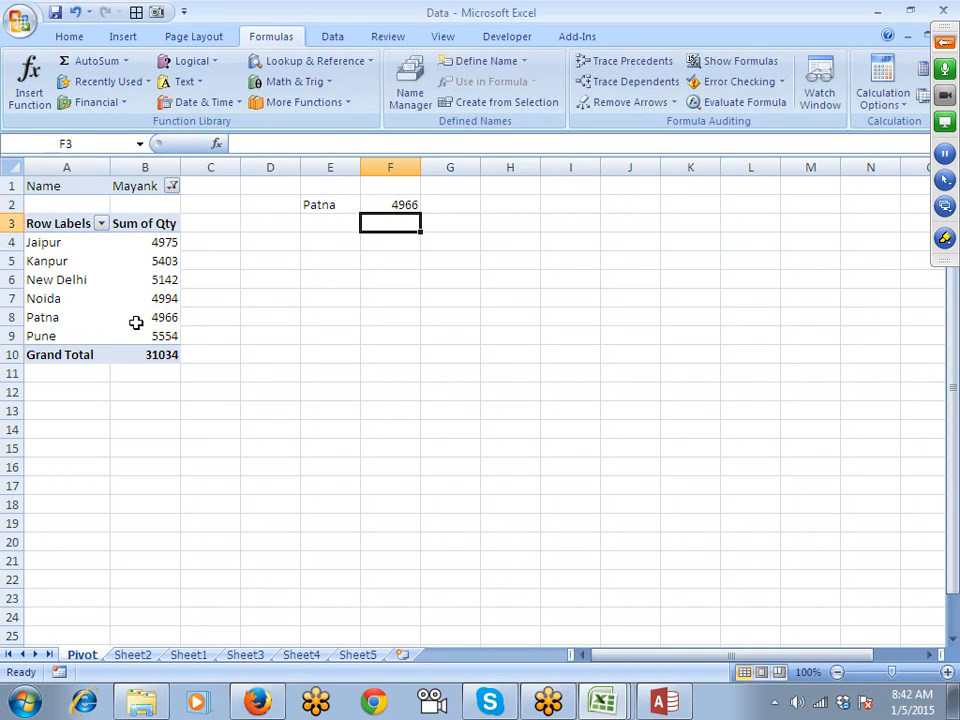
key(Up)
Turn off the Generate GetPivotData option for the pivot table.
click(168, 280)
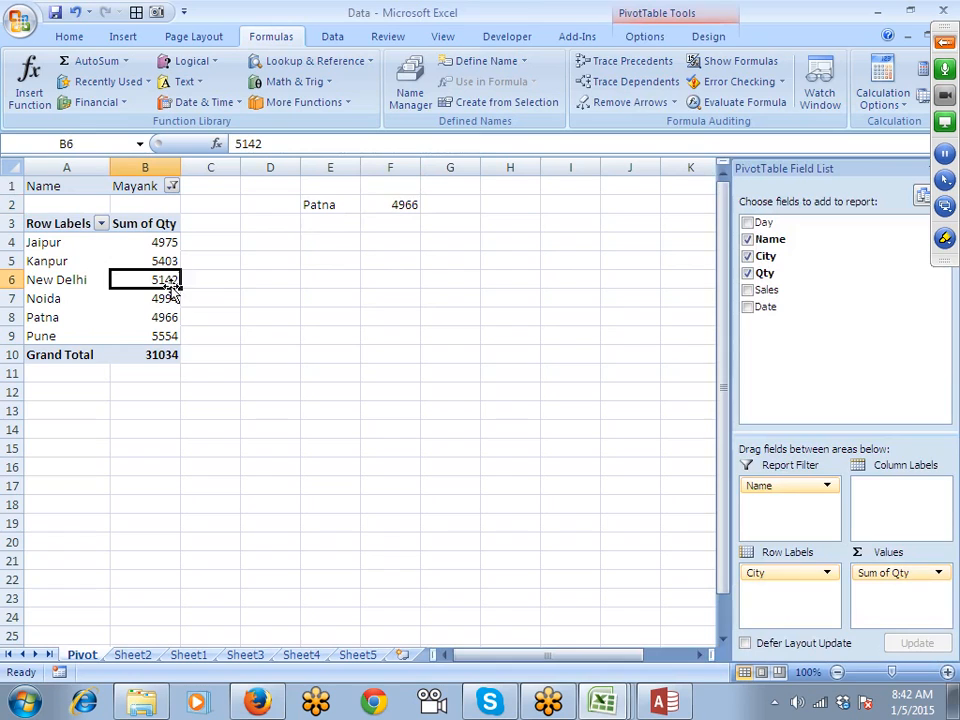
click(681, 20)
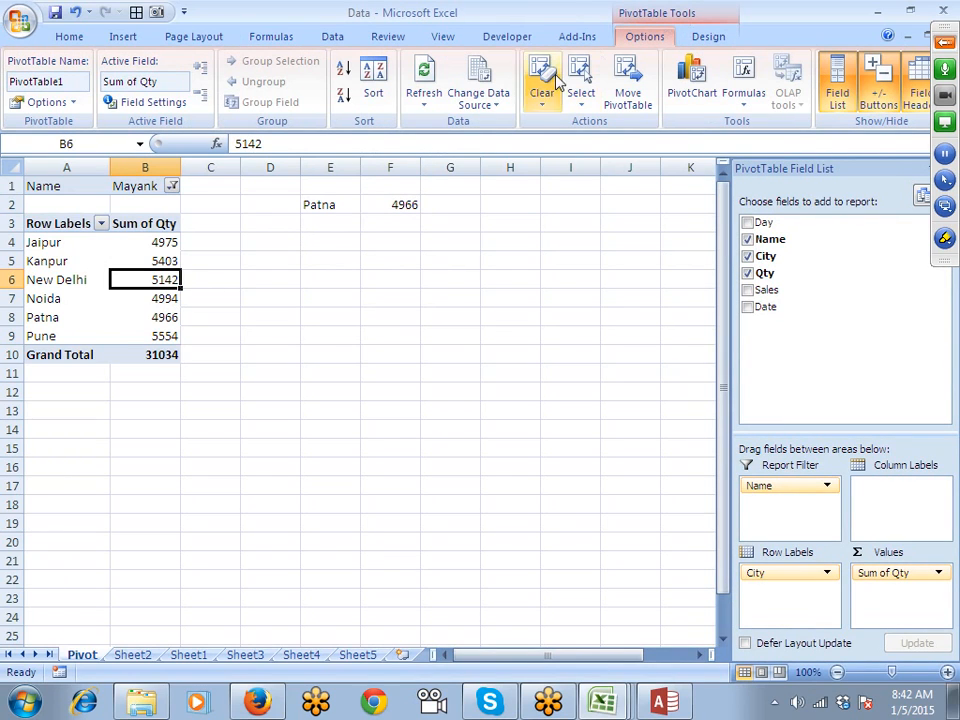
click(76, 103)
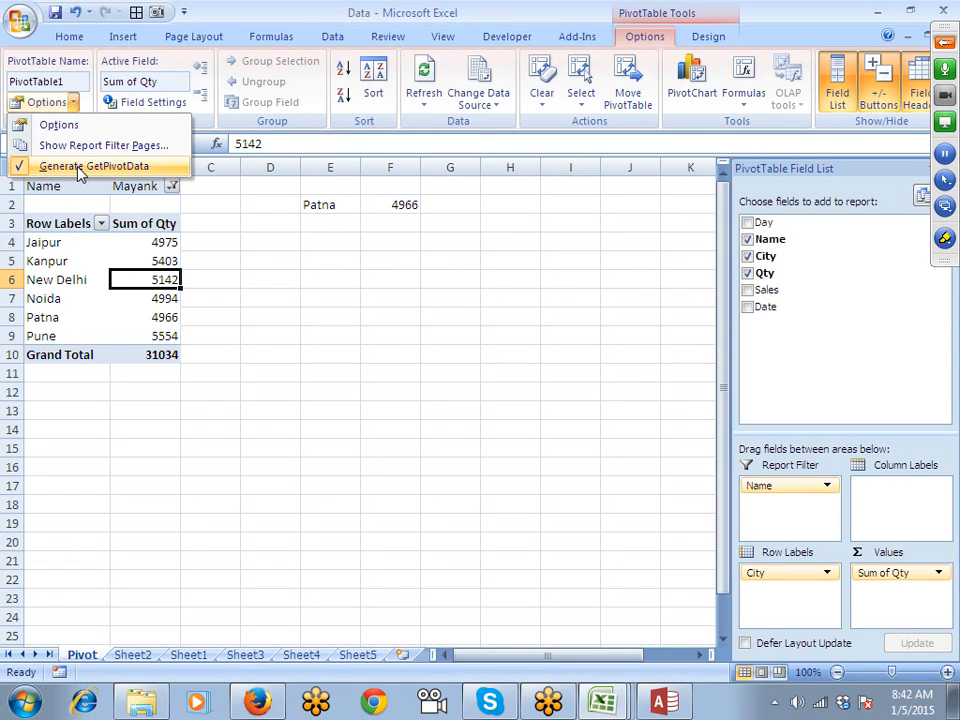
click(18, 167)
Enter =B8 in cell D5 as a plain cell reference to Patna's pivot quantity.
click(290, 268)
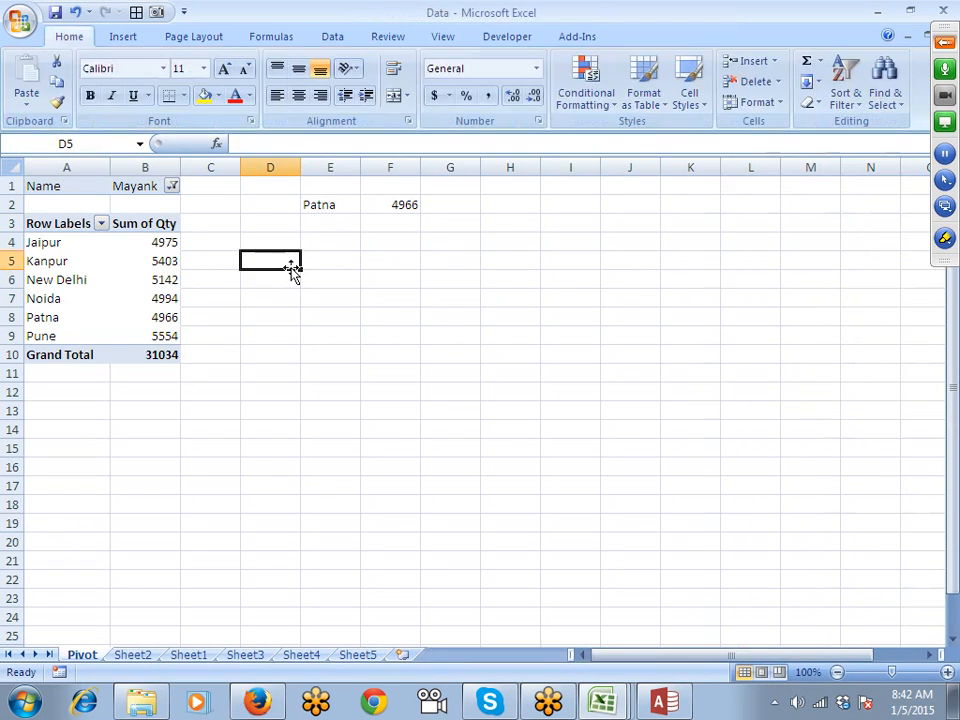
text(=)
click(168, 316)
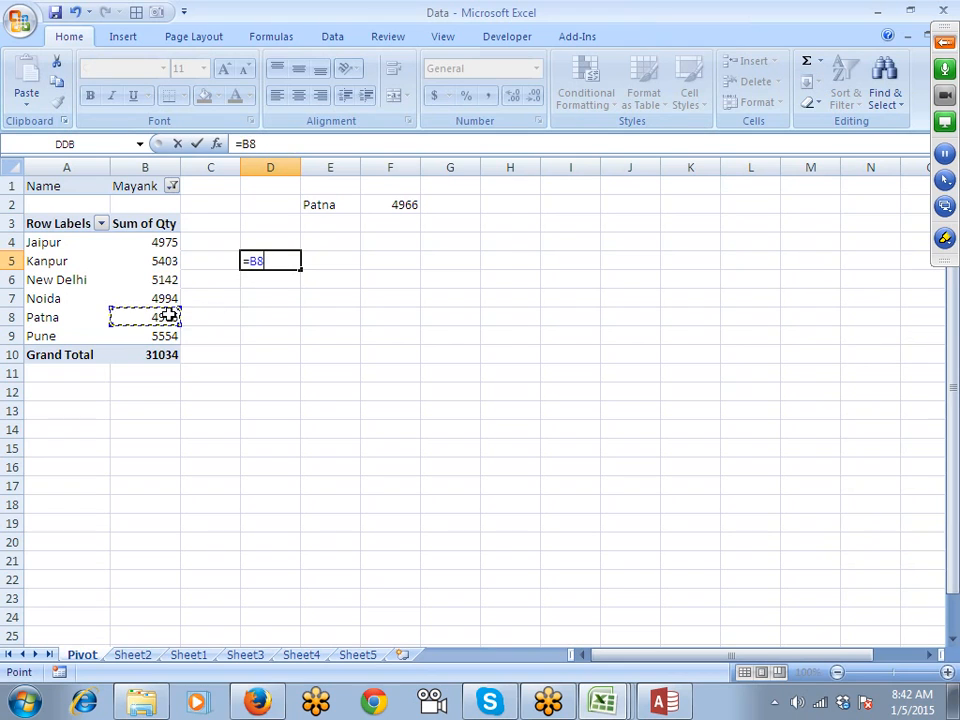
key(Return)
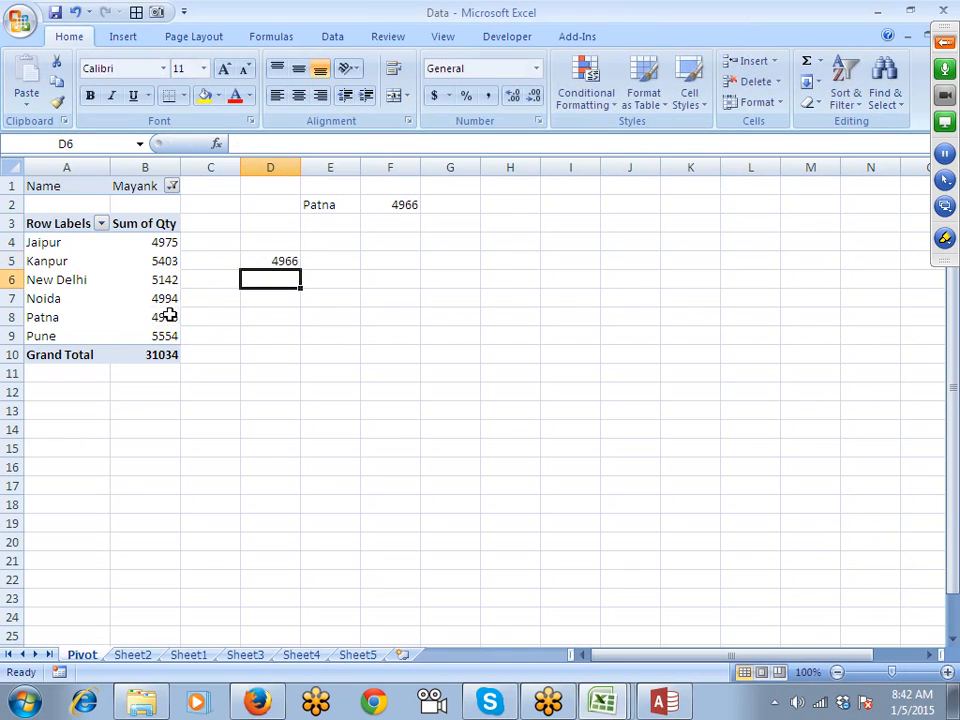
Clear cell D5 and turn on Generate GetPivotData for the pivot table.
key(Up)
key(Delete)
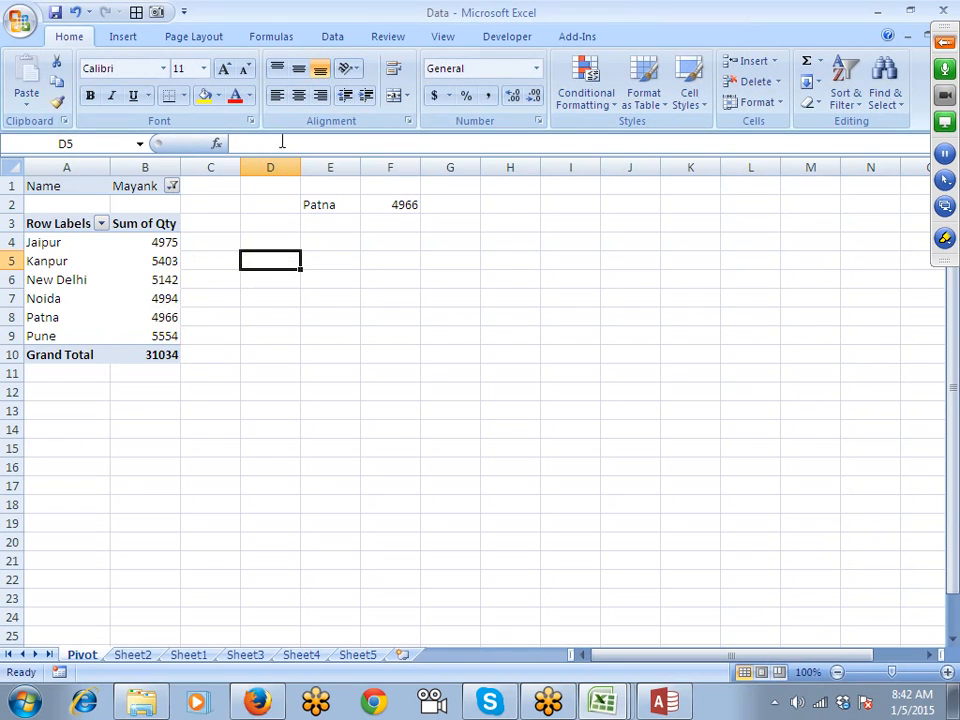
click(160, 260)
click(660, 15)
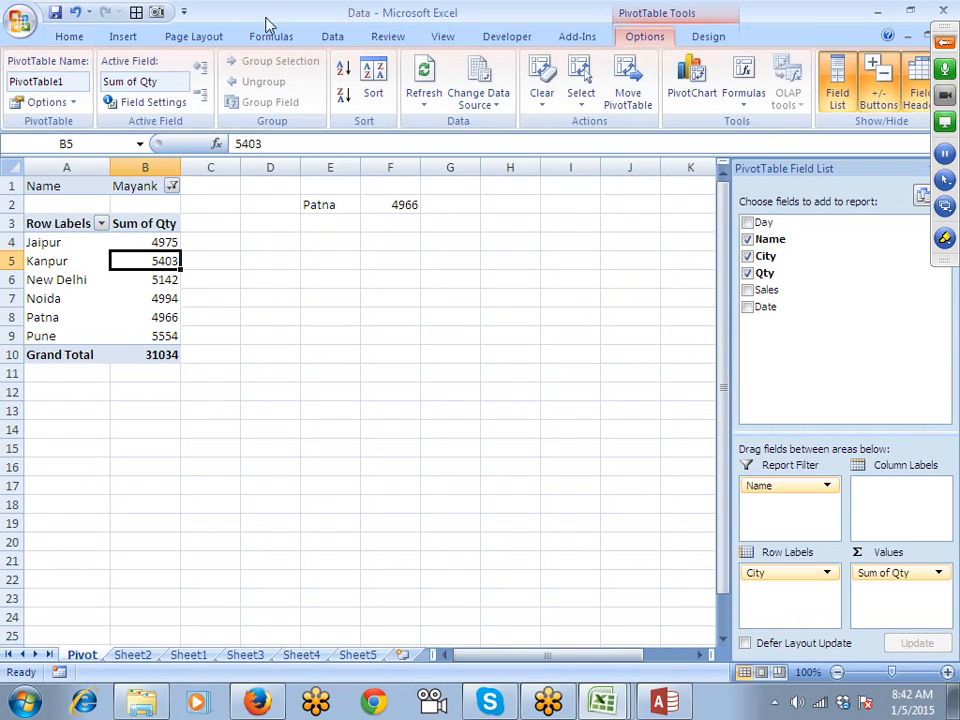
click(74, 104)
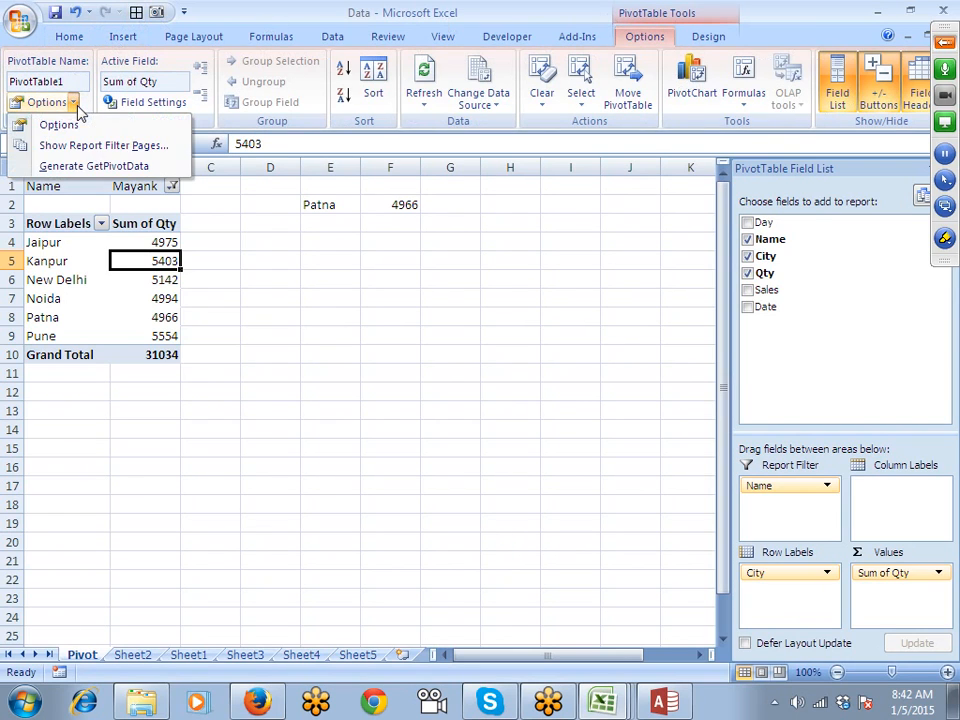
click(29, 167)
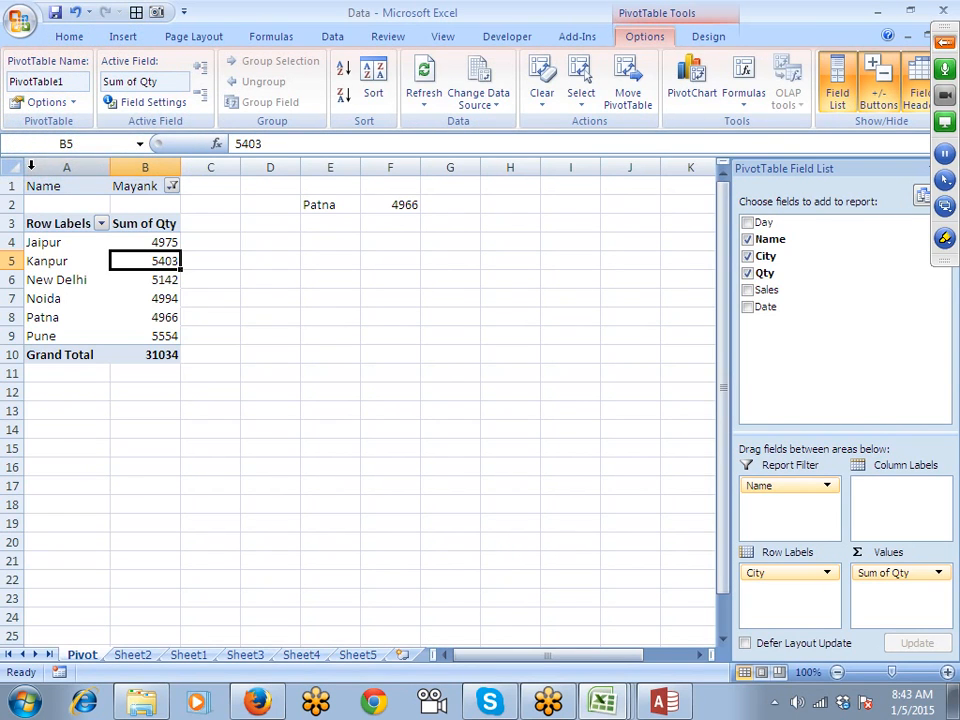
Replace the "Patna" item in F2's GETPIVOTDATA formula with a reference to cell E2.
click(385, 203)
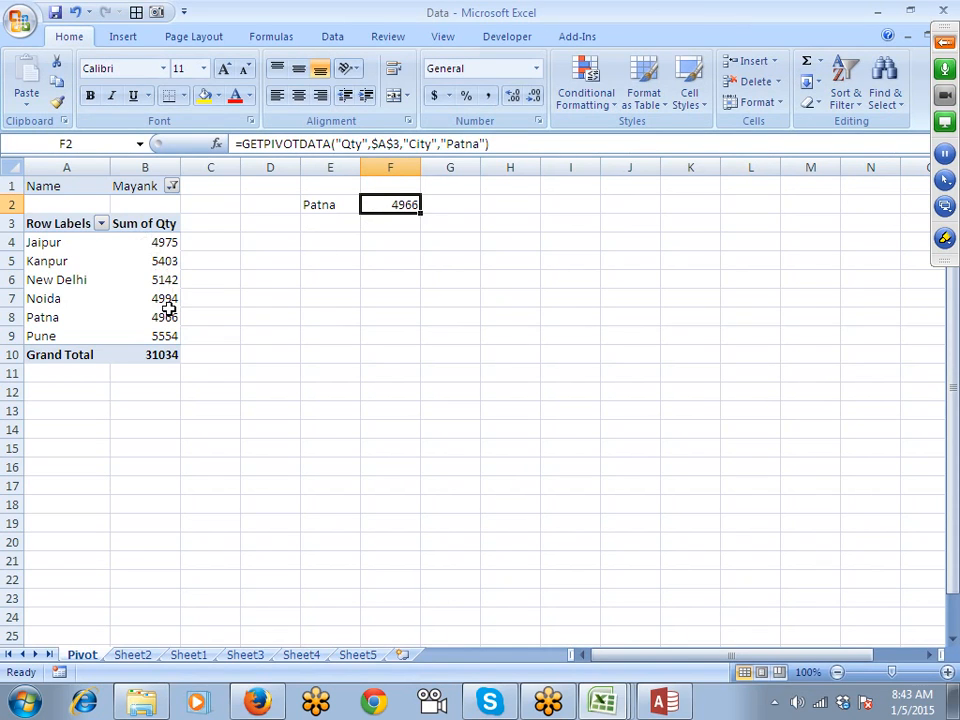
click(380, 143)
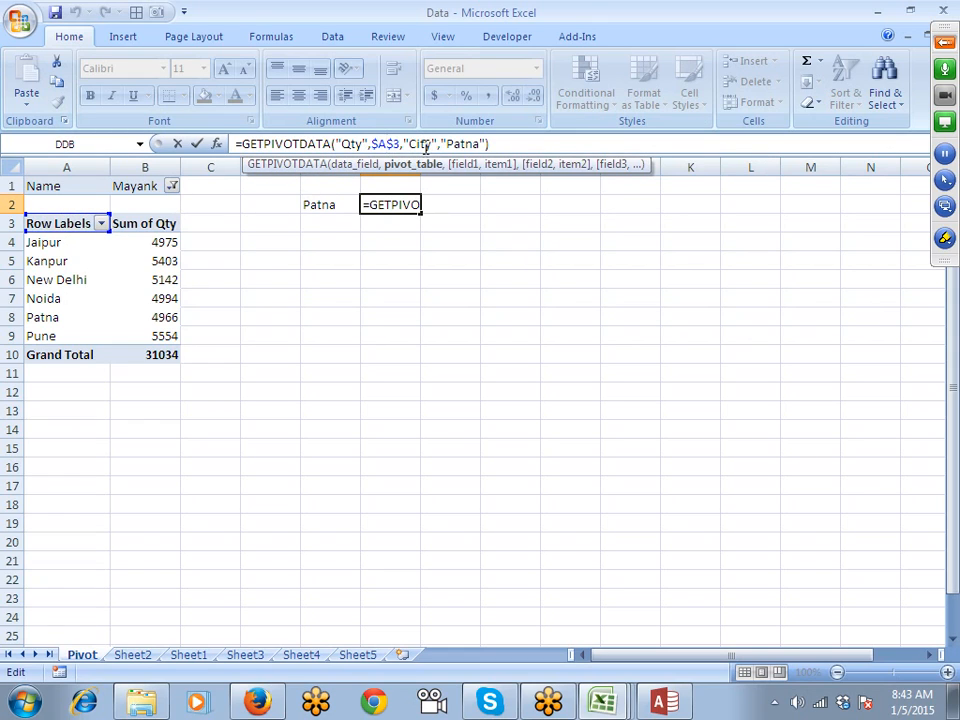
click(425, 148)
click(455, 148)
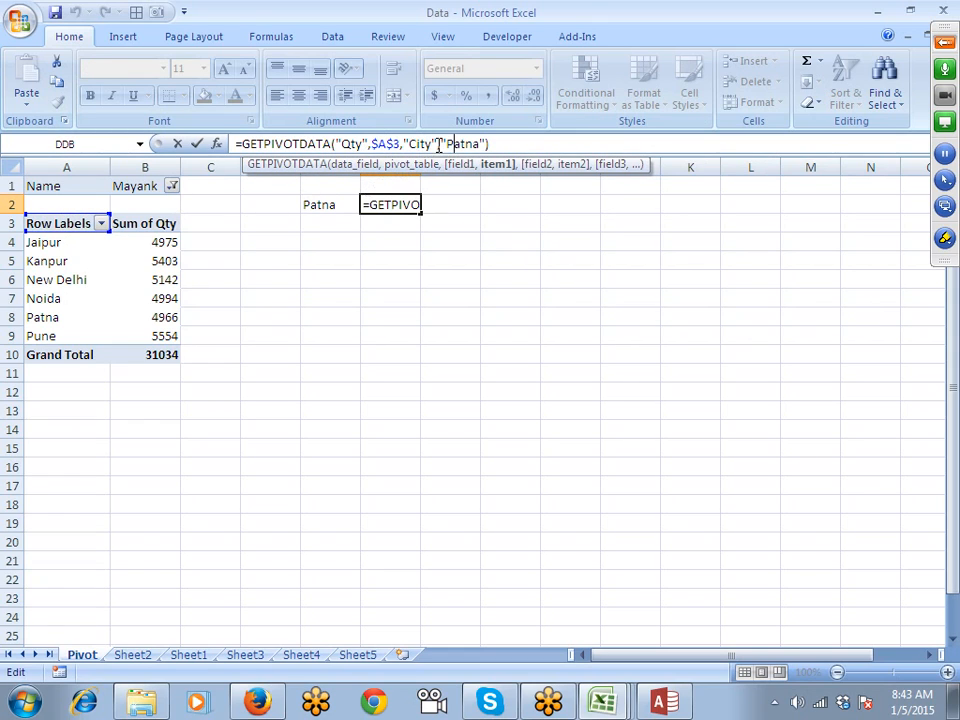
drag(441, 145, 467, 147)
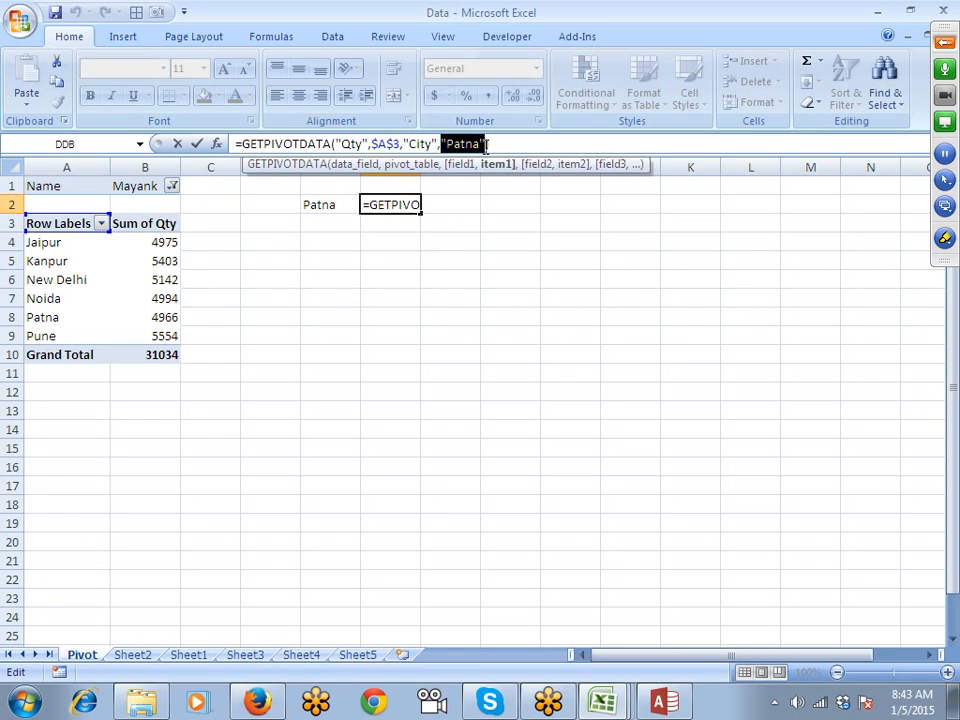
key(BackSpace)
click(332, 207)
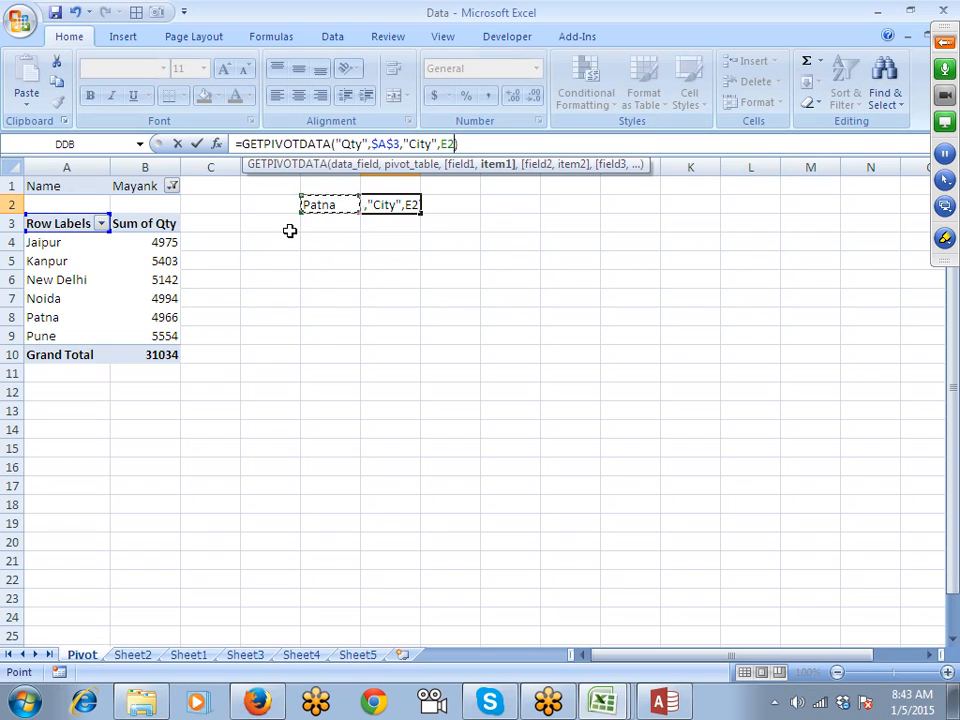
key(Return)
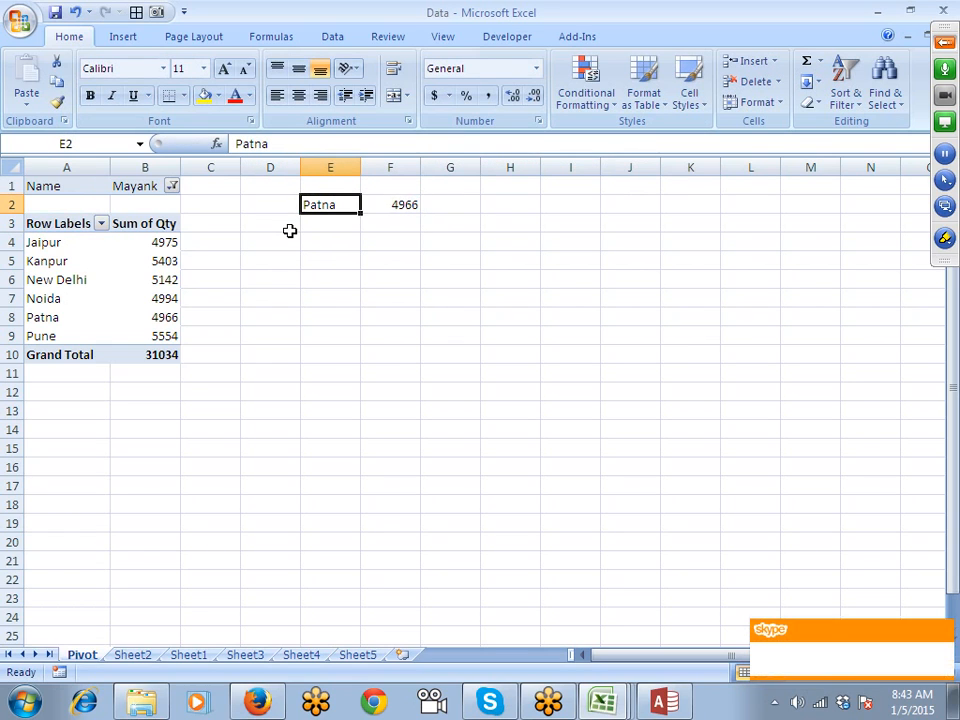
Enter Noida as the lookup city in E2 and check the formula in F2.
text(Noida)
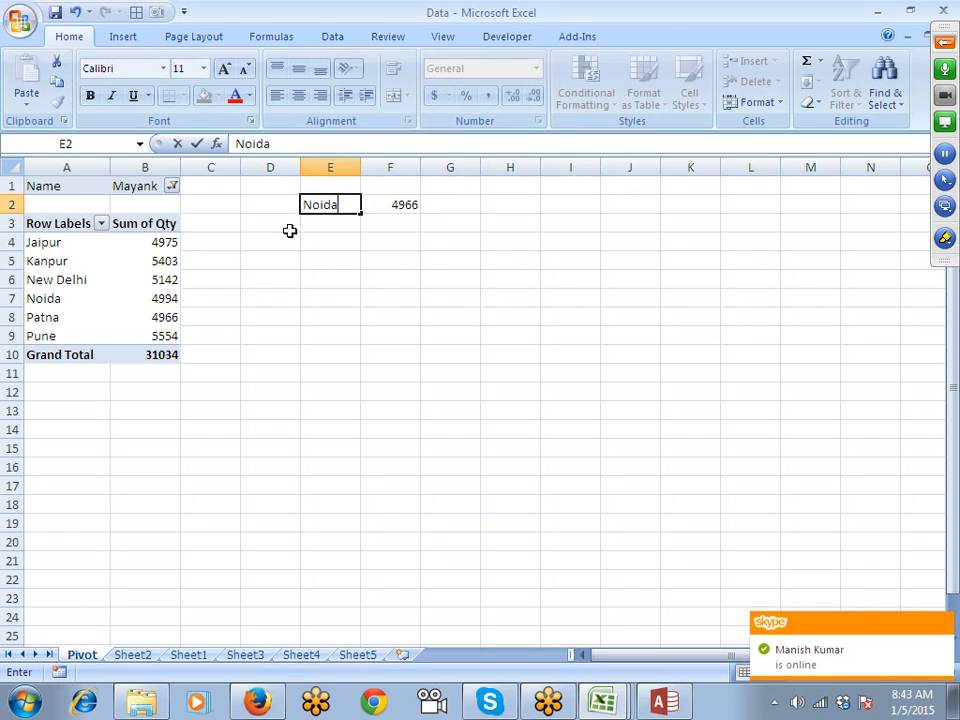
key(Return)
key(Up)
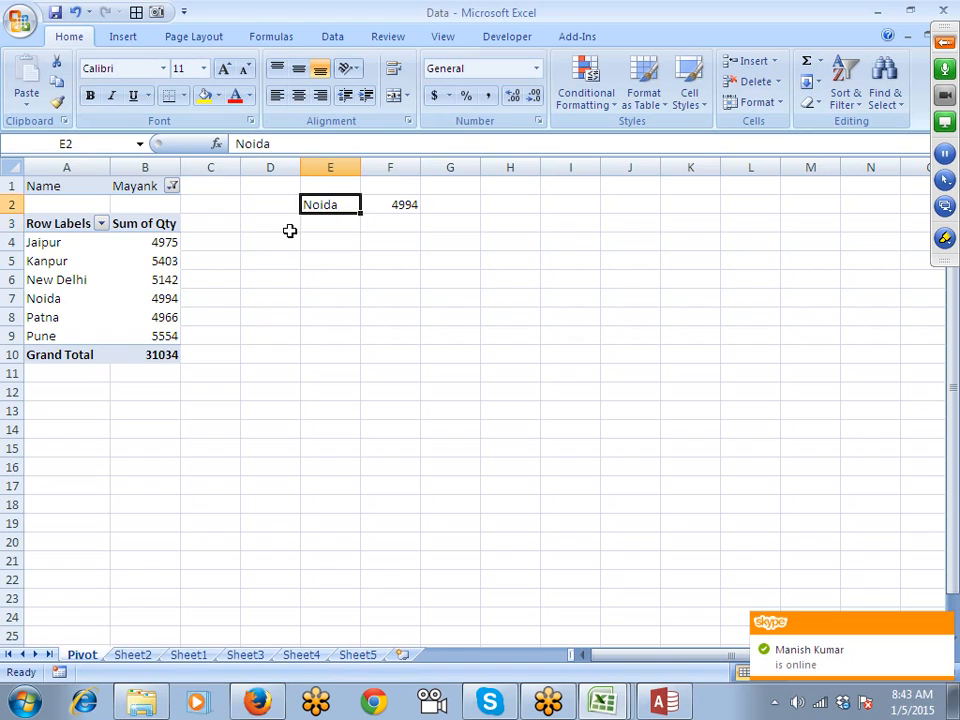
key(Right)
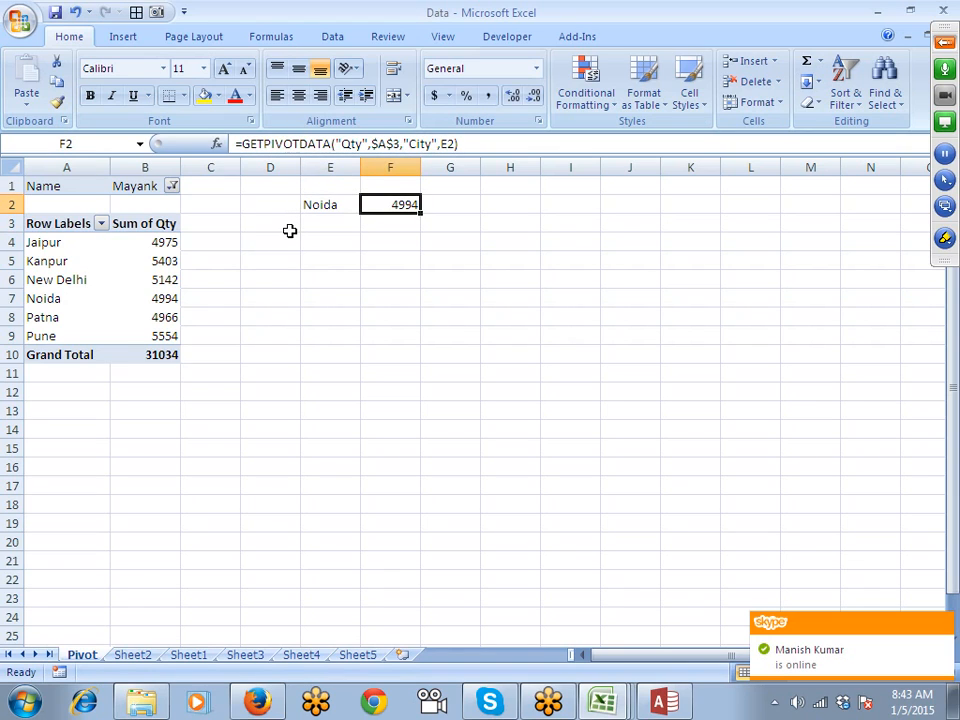
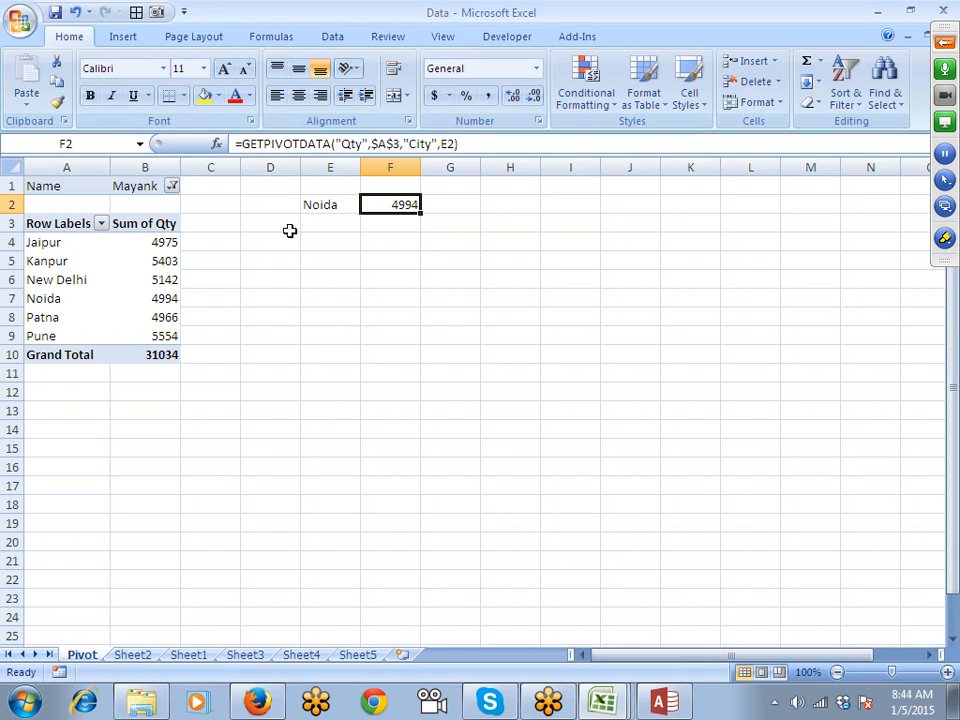
Remove City from the pivot table's row labels and move Name from the report filter to the row labels.
click(90, 261)
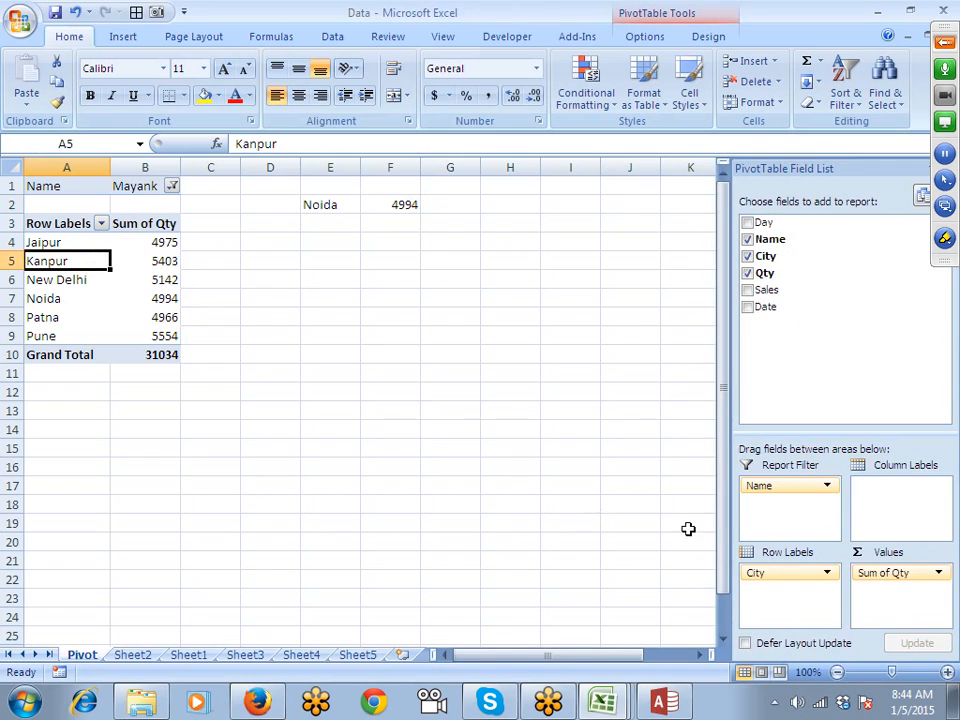
drag(782, 574, 876, 326)
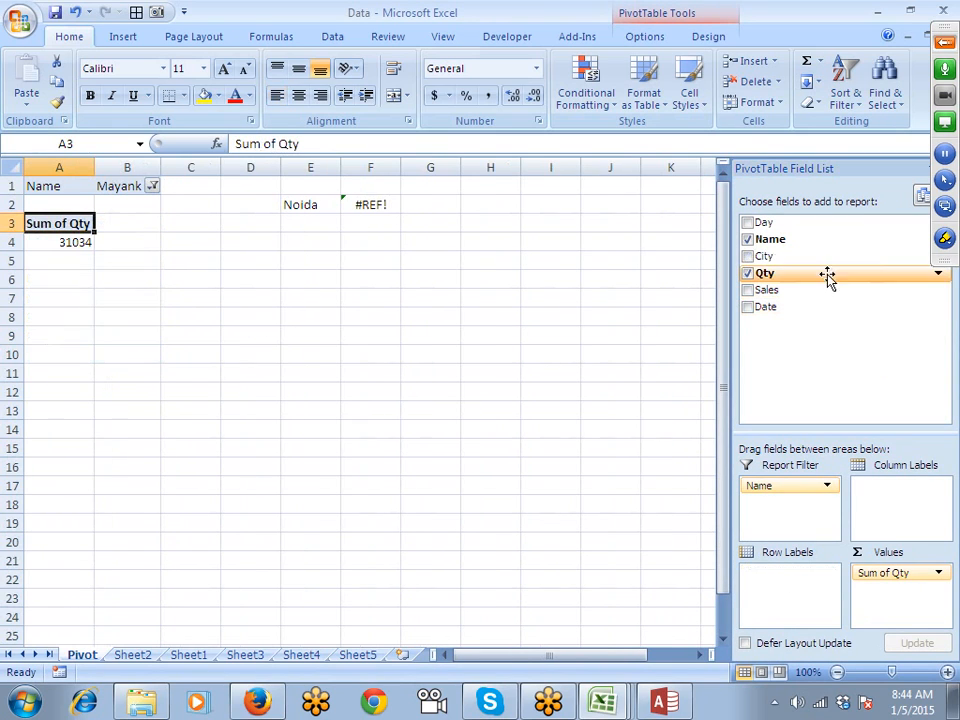
drag(806, 482, 796, 580)
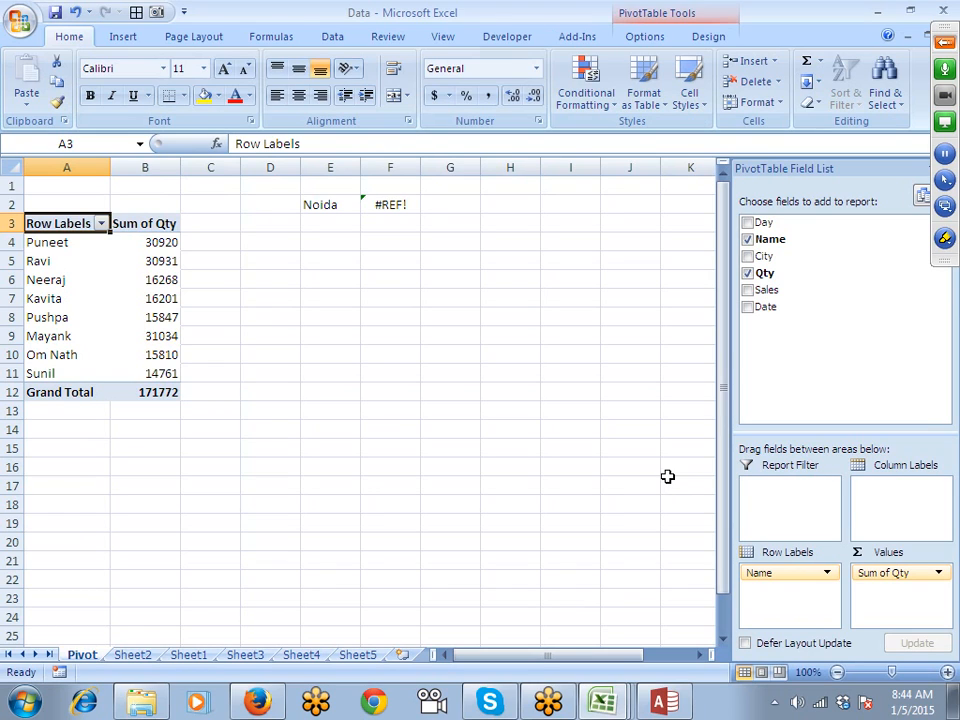
Change the field in F2's GETPIVOTDATA formula to "Name", keeping E2 as the item reference.
click(383, 204)
click(417, 146)
double_click(417, 144)
text(City",E2))
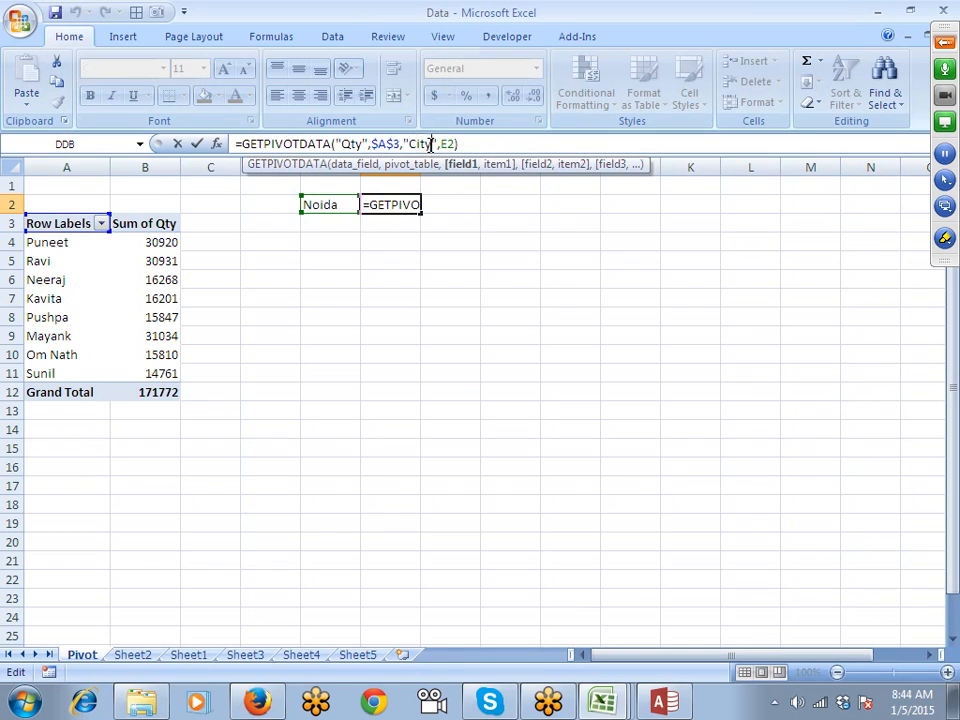
key(BackSpace)
key(BackSpace)
key(BackSpace)
key(BackSpace)
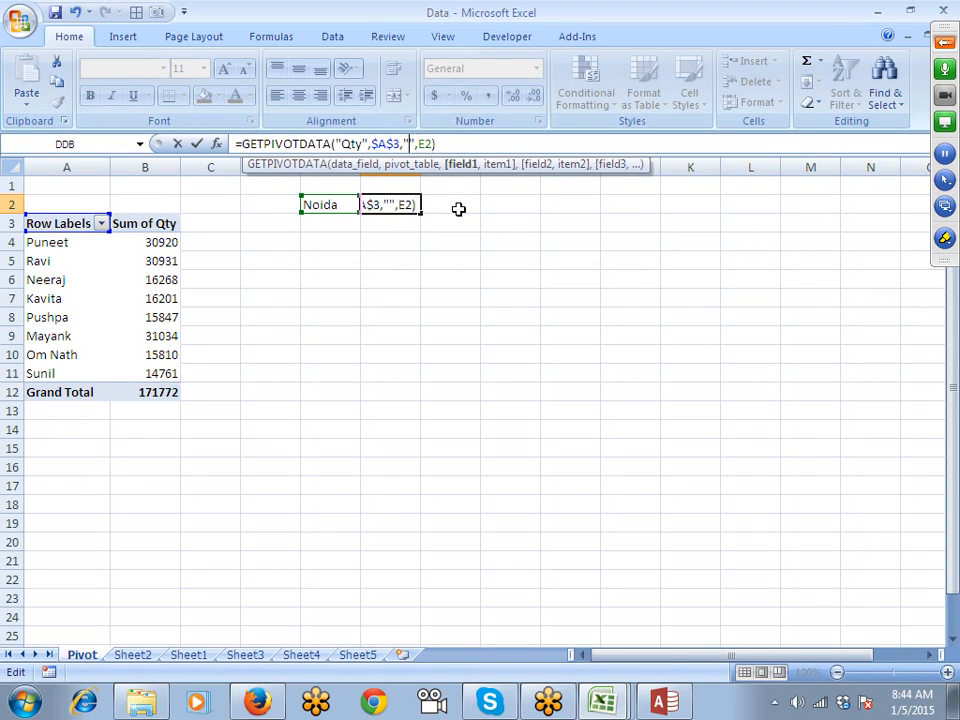
text(Name)
key(Right)
key(Right)
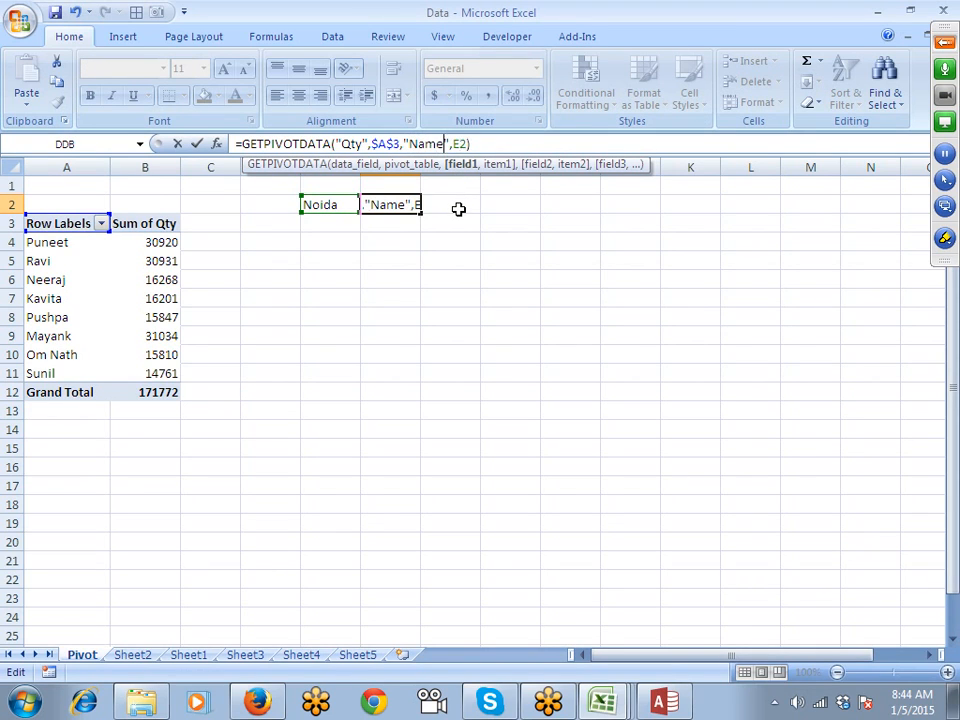
key(shift+Right)
key(shift+Right)
key(shift+Right)
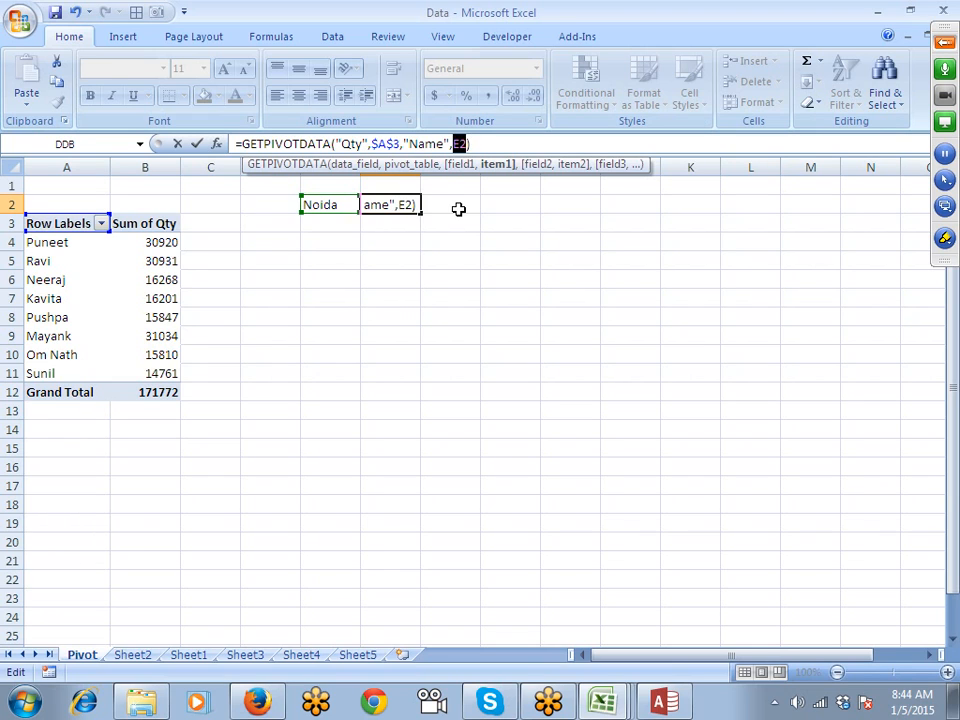
key(Return)
Enter the person's name from the pivot table's second row label in E2 and check the formula in F2.
key(Up)
key(Left)
text(R)
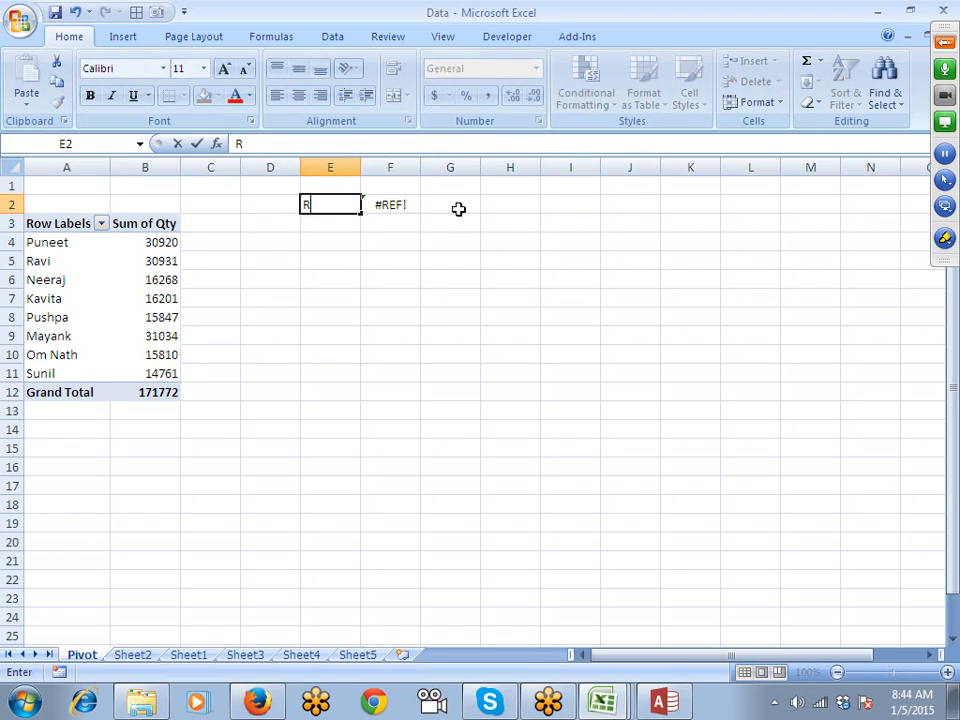
text(avi)
key(Return)
key(Up)
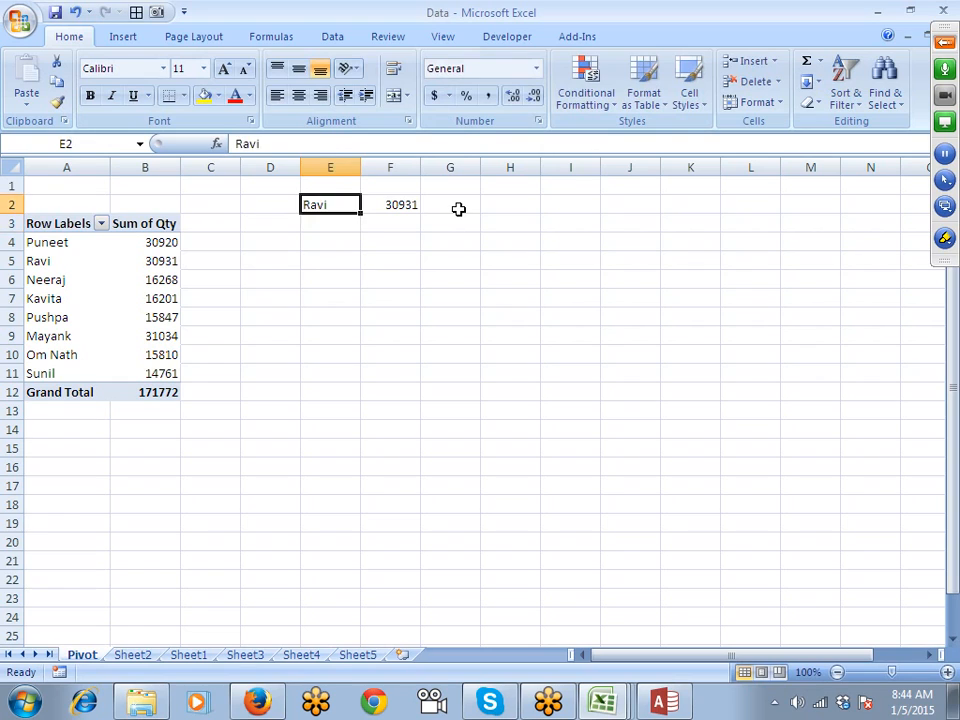
key(Right)
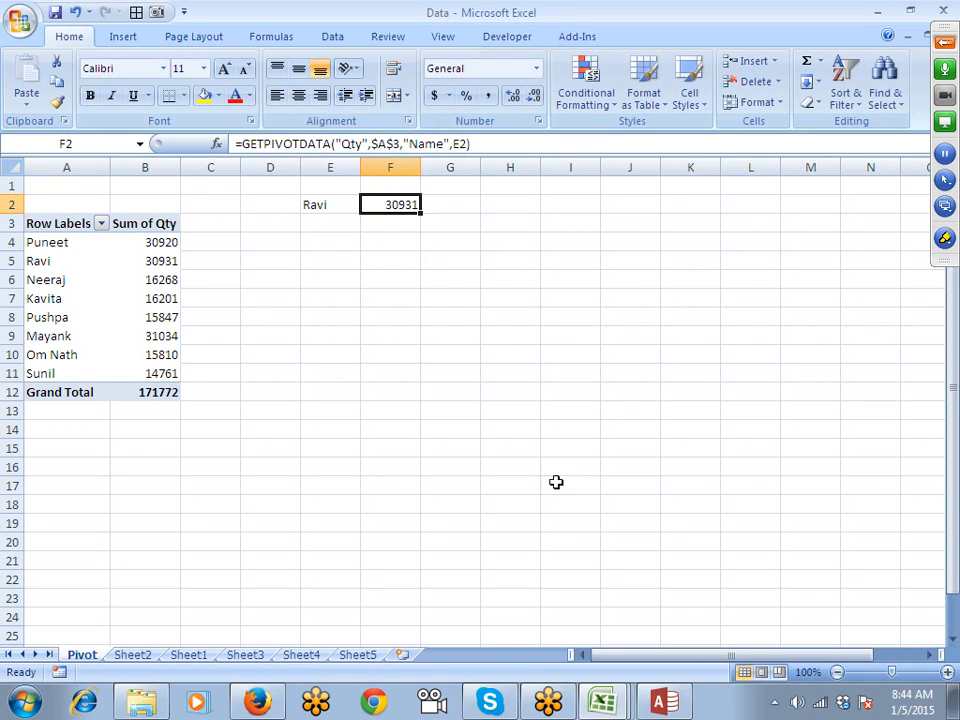
View the Book2 workbook and the Mail_Calss sheet of the IPT-Jan workbook.
click(612, 699)
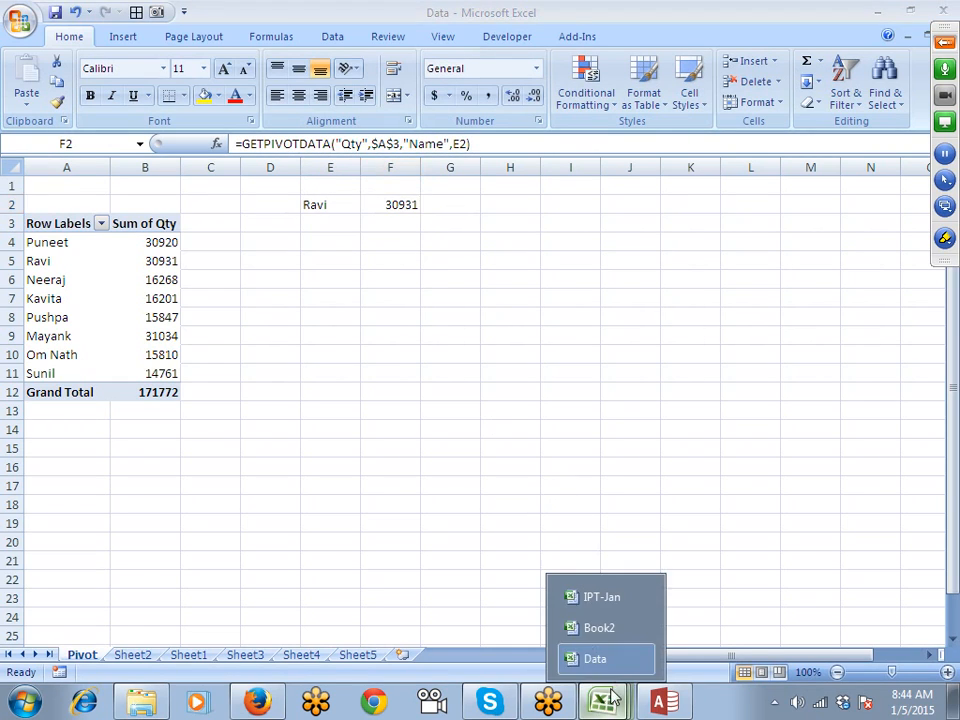
click(601, 630)
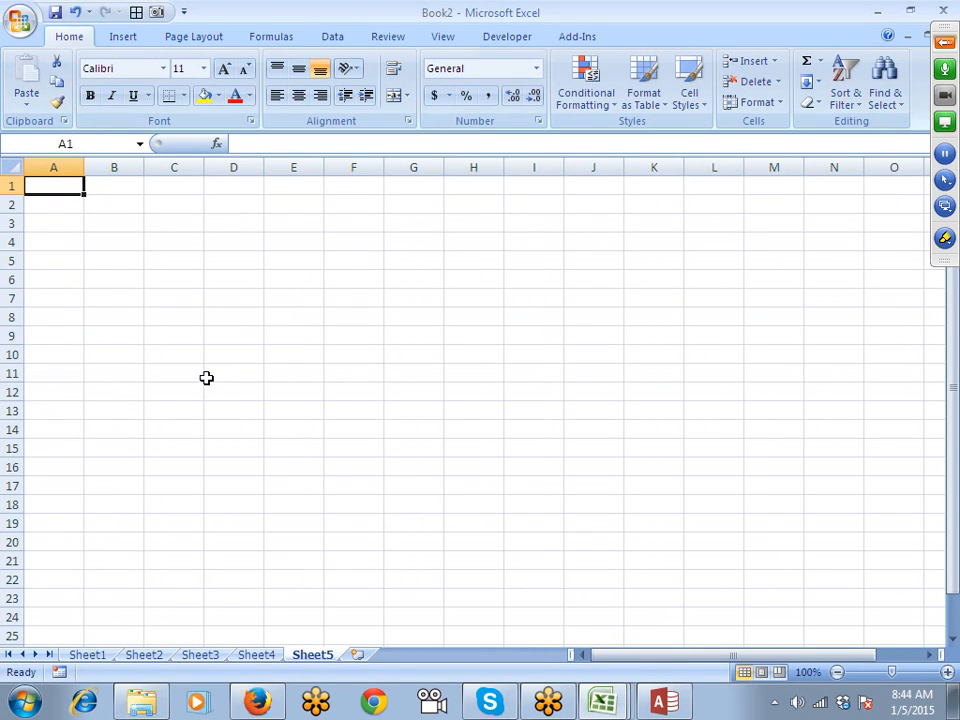
click(602, 700)
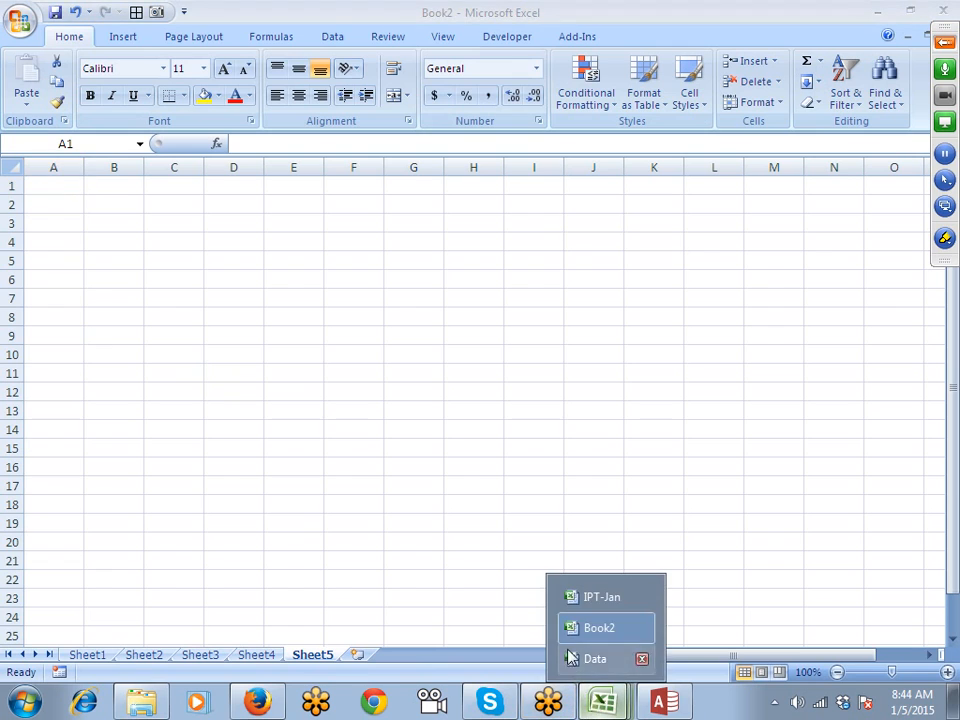
click(590, 608)
click(158, 281)
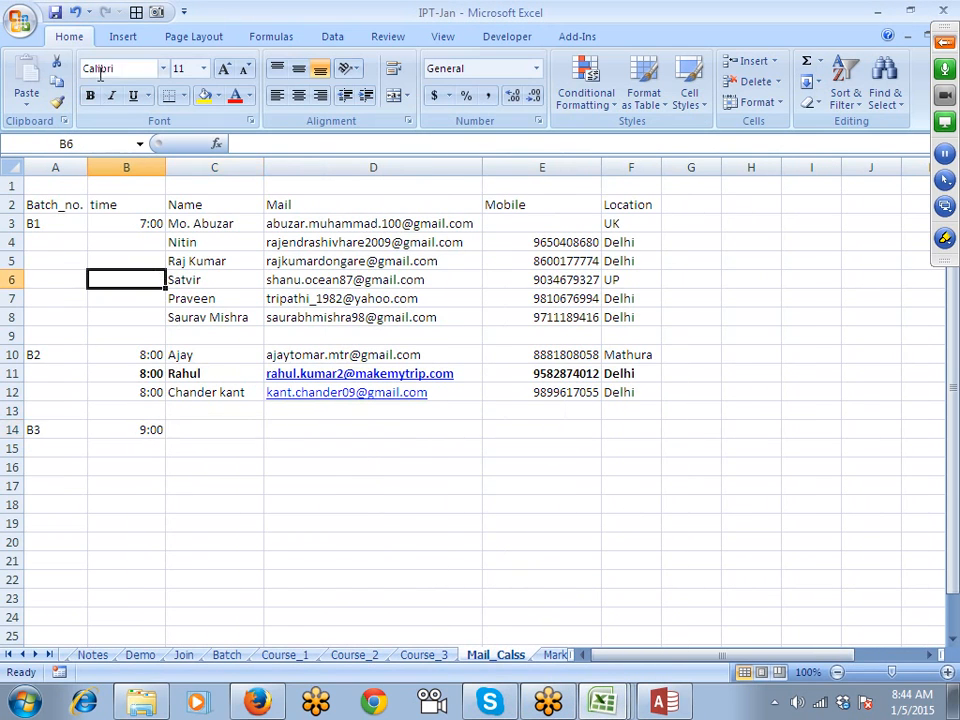
click(191, 428)
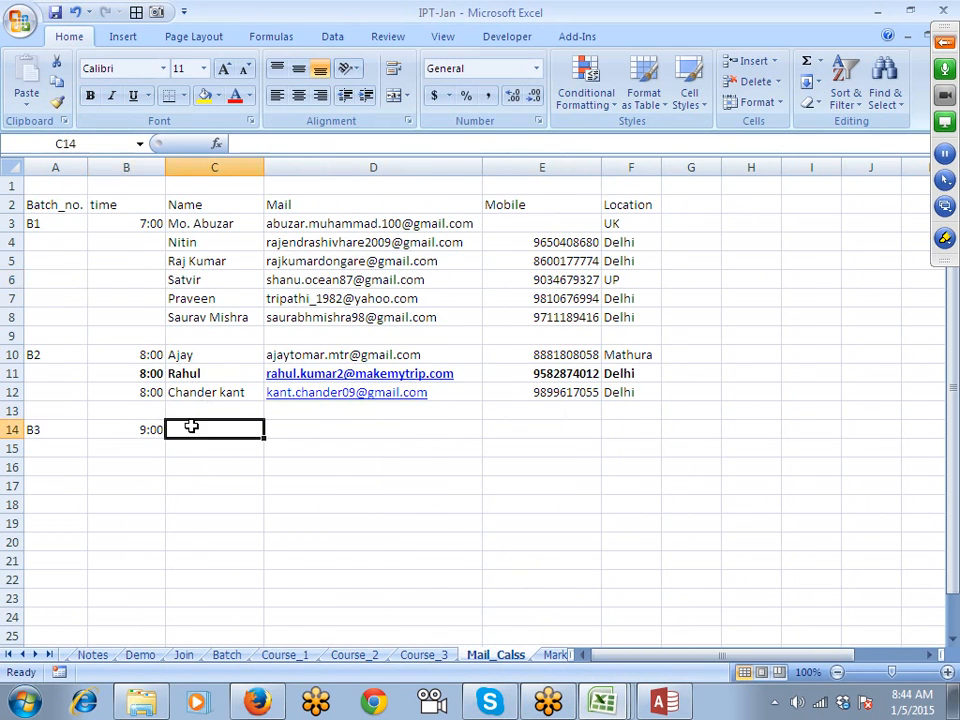
Minimize the IPT-Jan workbook, the IPT Access database and the Dropbox folder window.
click(879, 11)
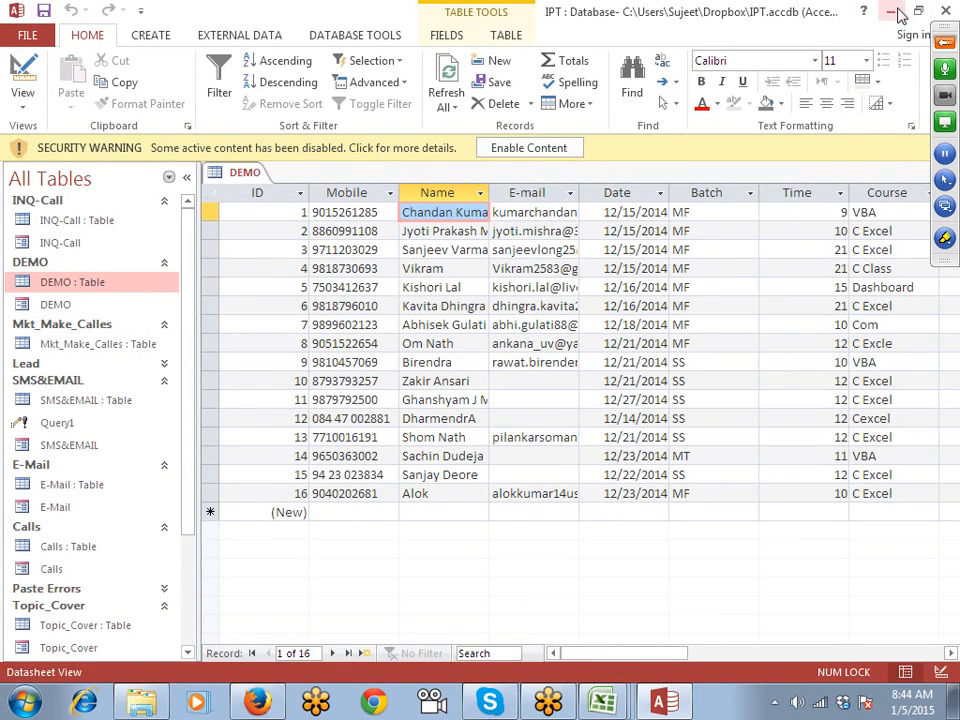
click(891, 12)
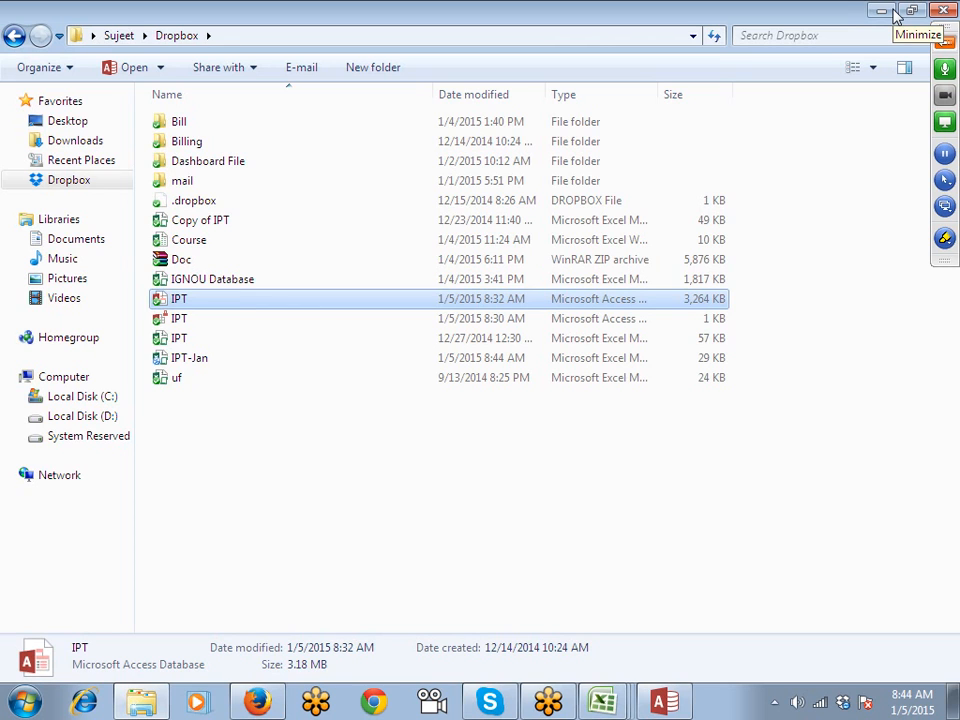
click(893, 11)
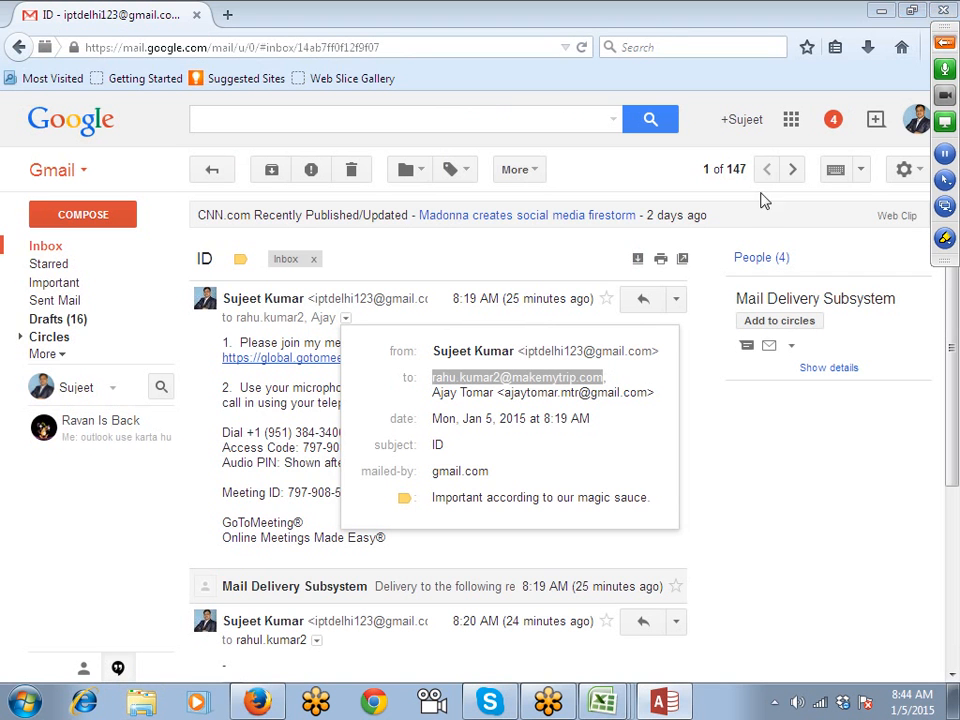
mouse_move(602, 702)
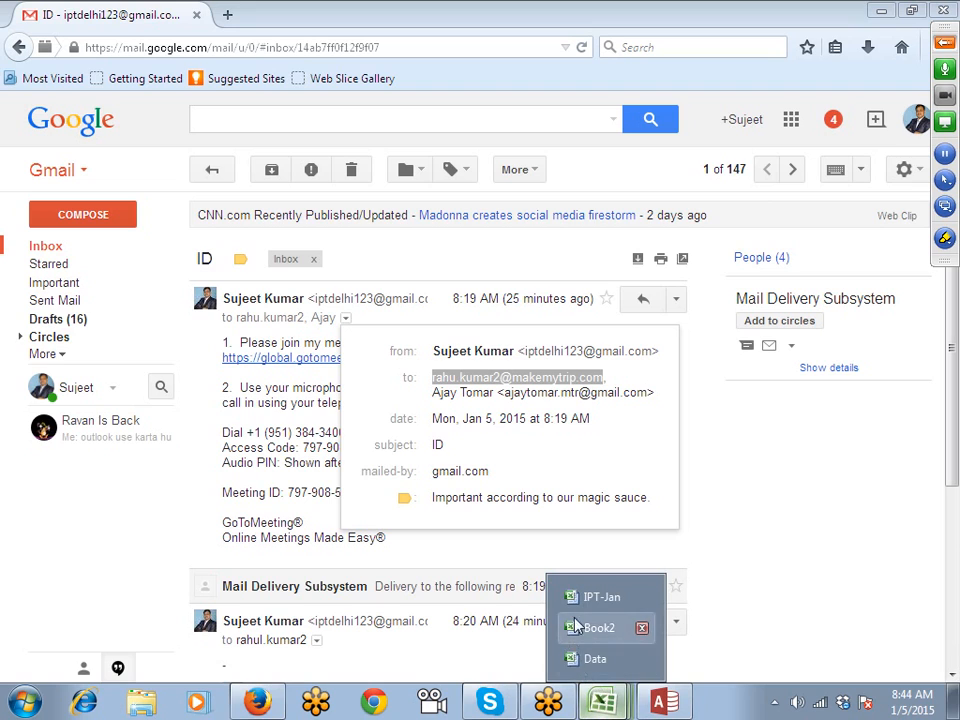
click(586, 640)
click(212, 339)
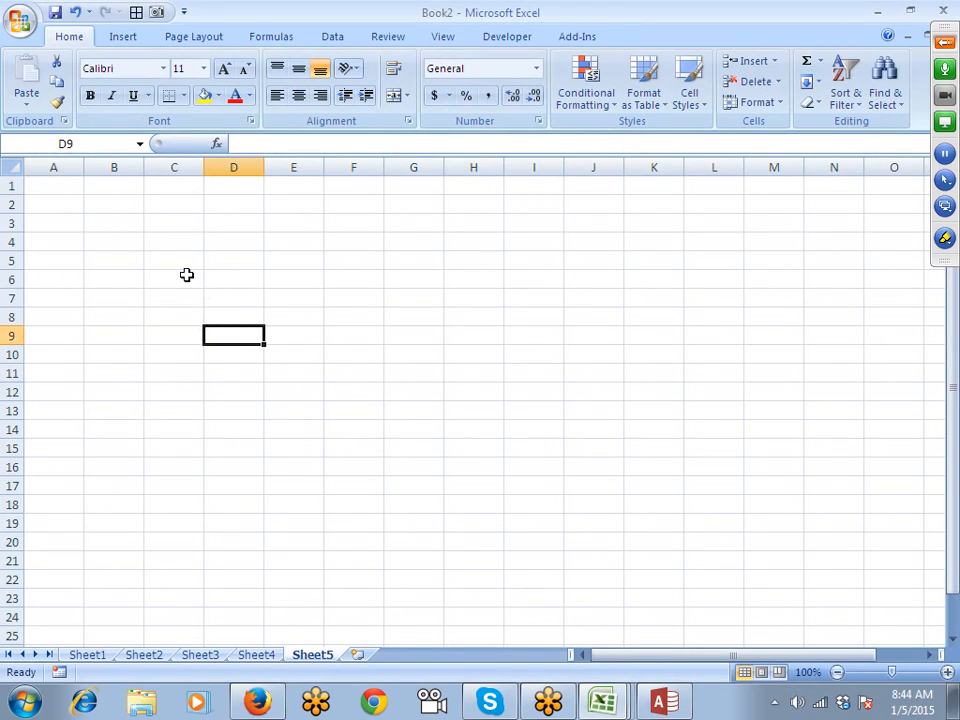
text(www.)
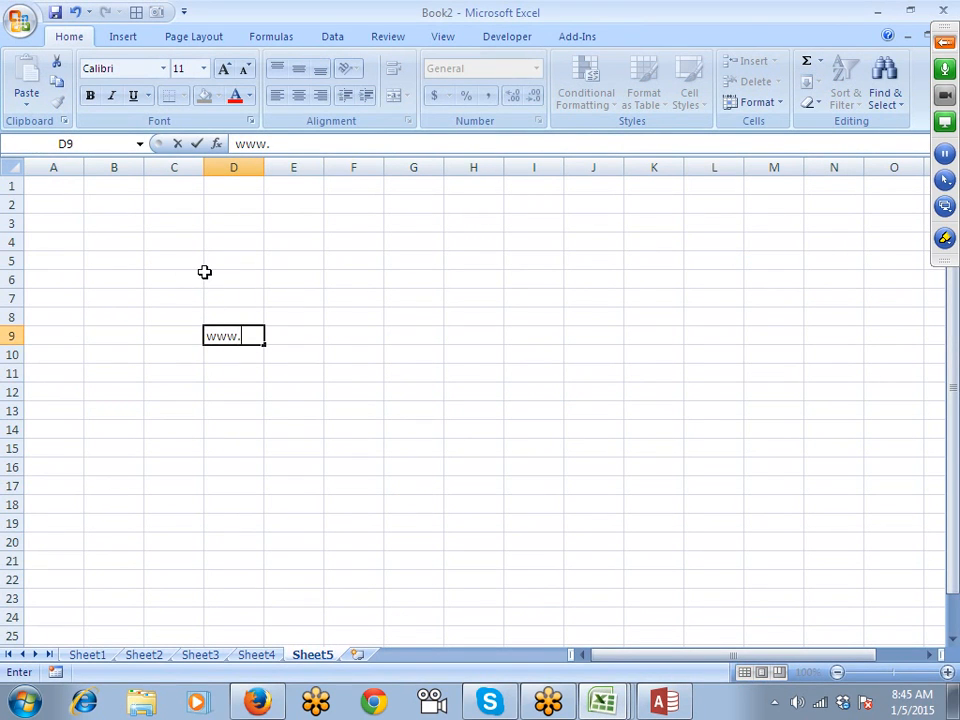
text(google.com)
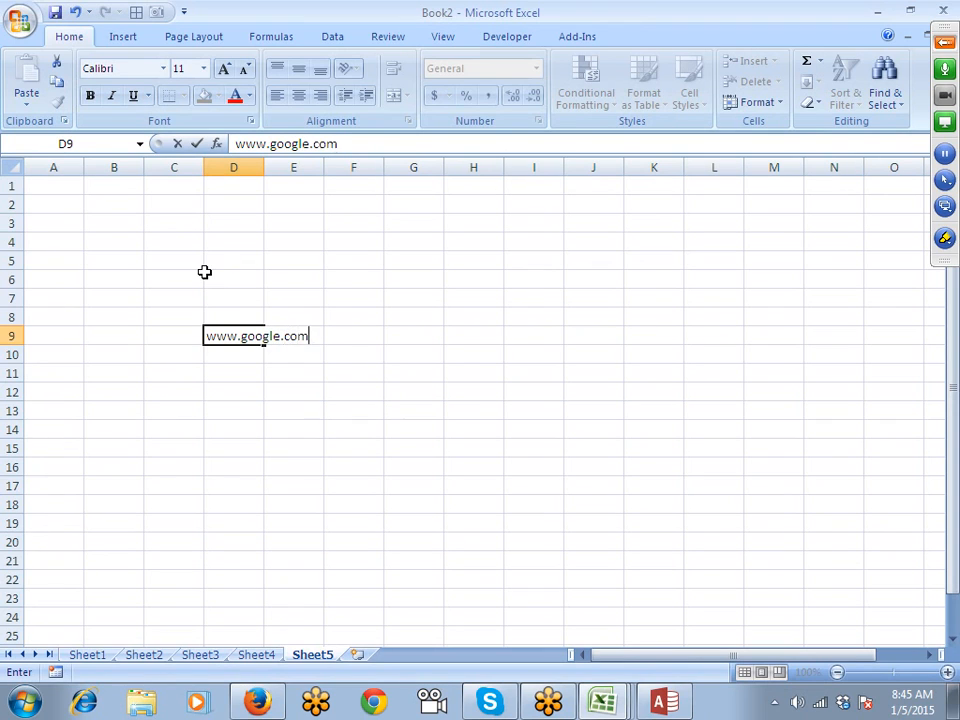
key(Return)
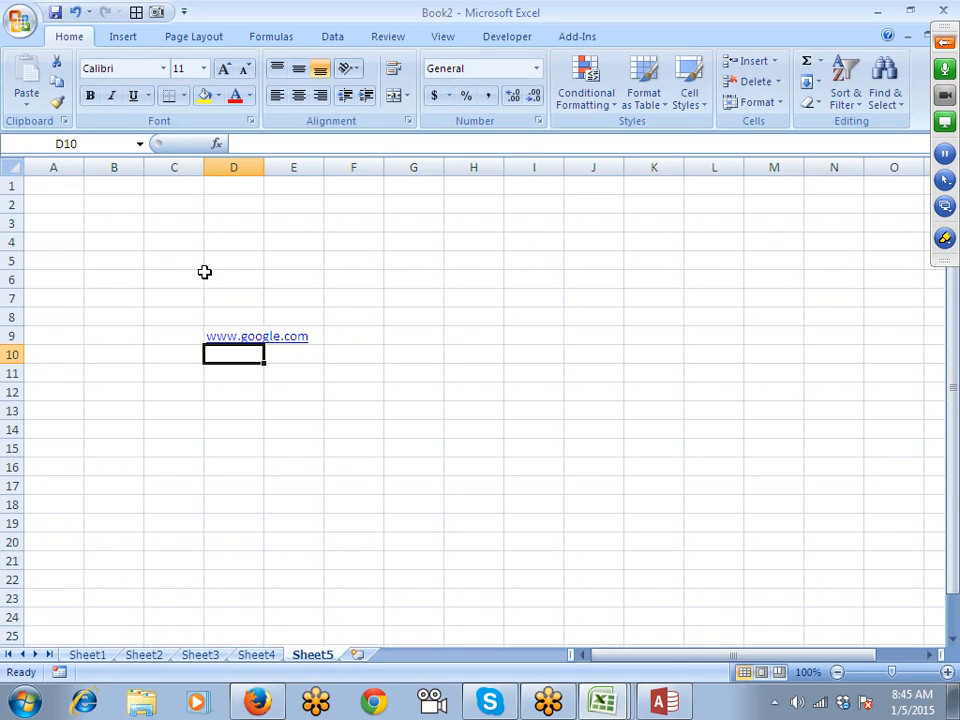
Turn off automatic replacement of Internet and network paths with hyperlinks in the AutoFormat As You Type options.
drag(174, 204, 114, 204)
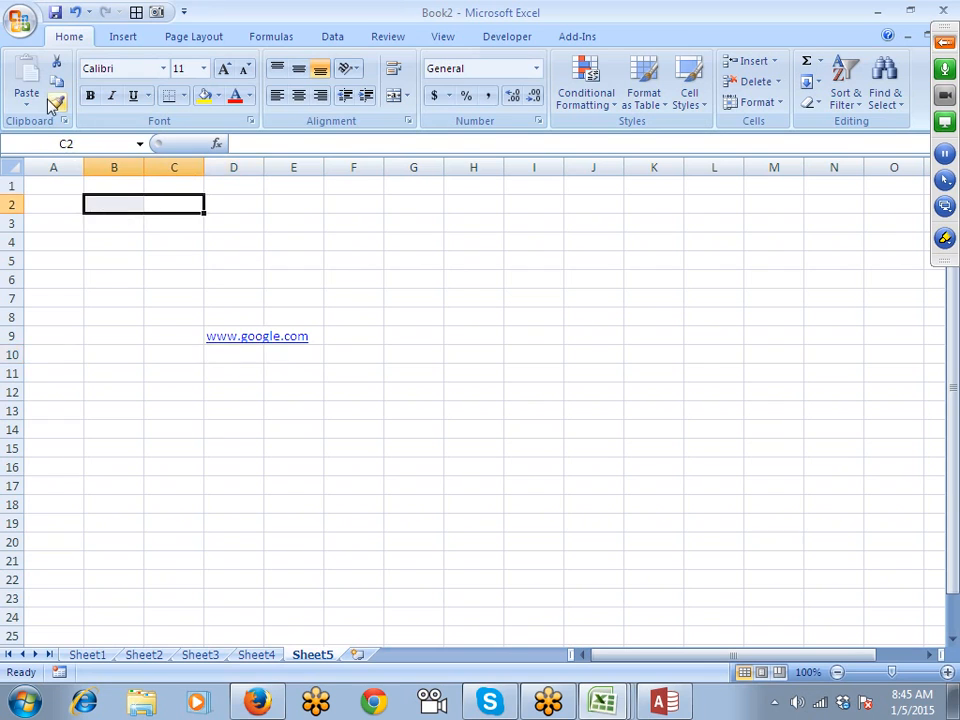
click(20, 20)
click(272, 432)
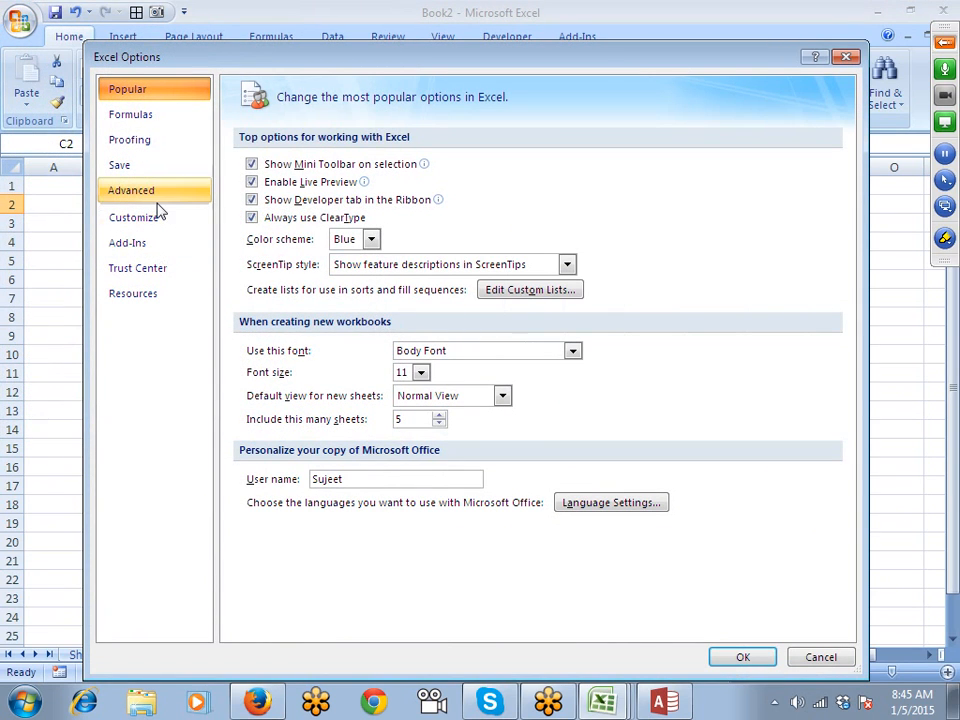
click(152, 142)
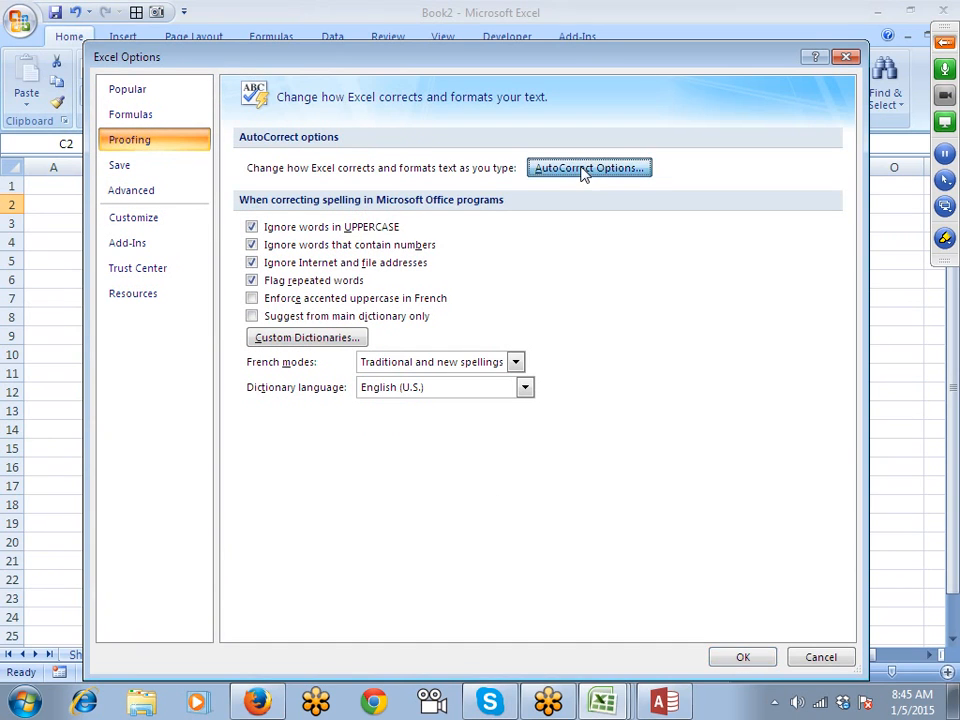
click(581, 170)
click(363, 68)
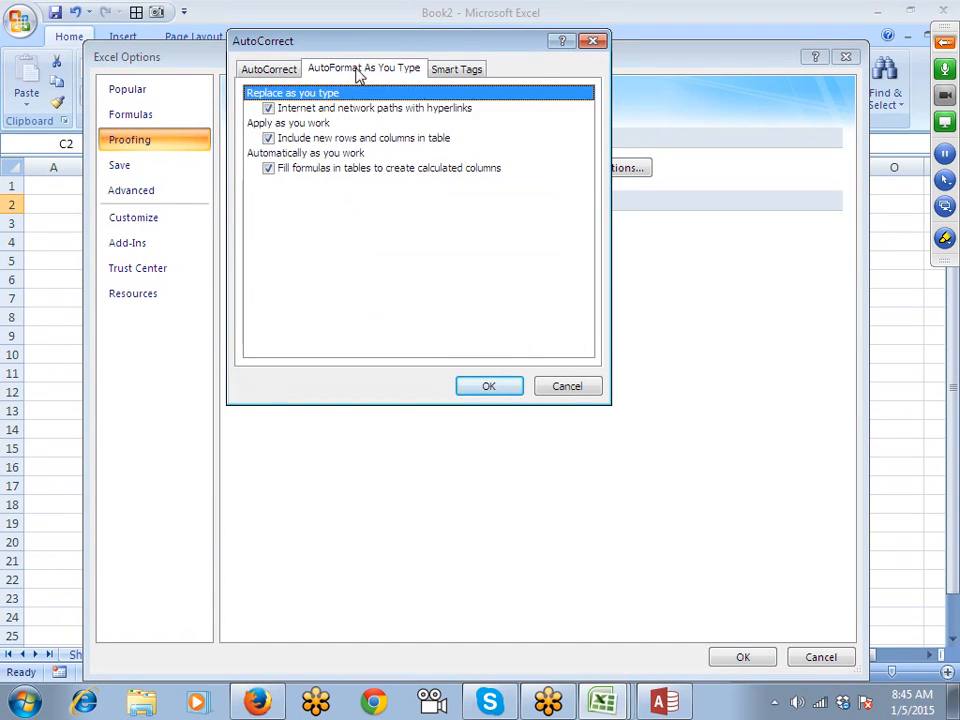
click(268, 108)
click(489, 388)
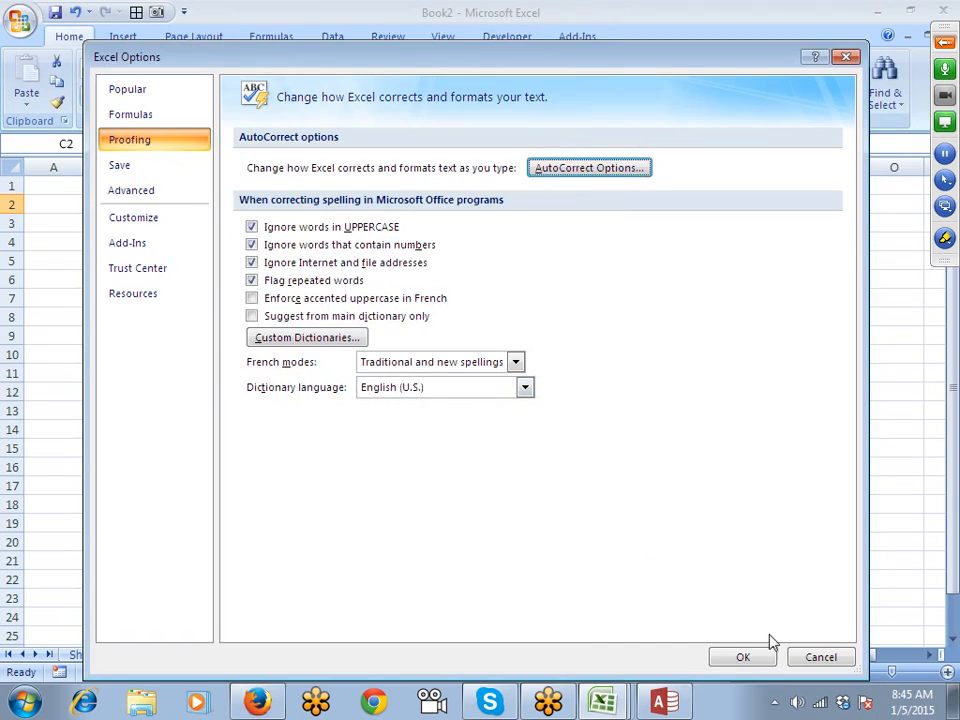
click(768, 661)
click(297, 405)
click(110, 238)
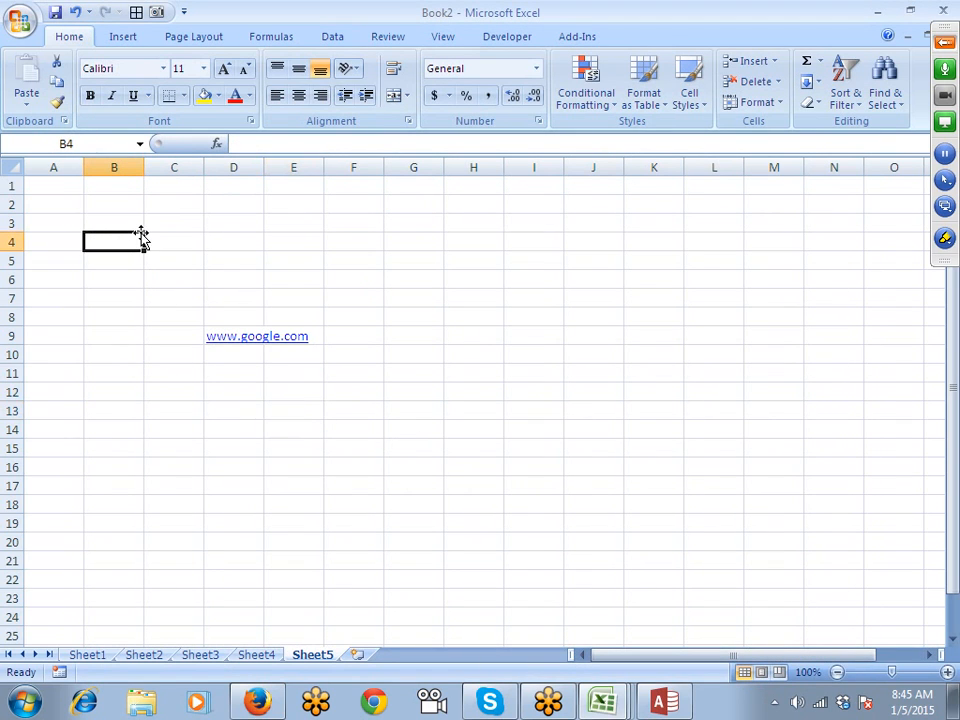
text(ww)
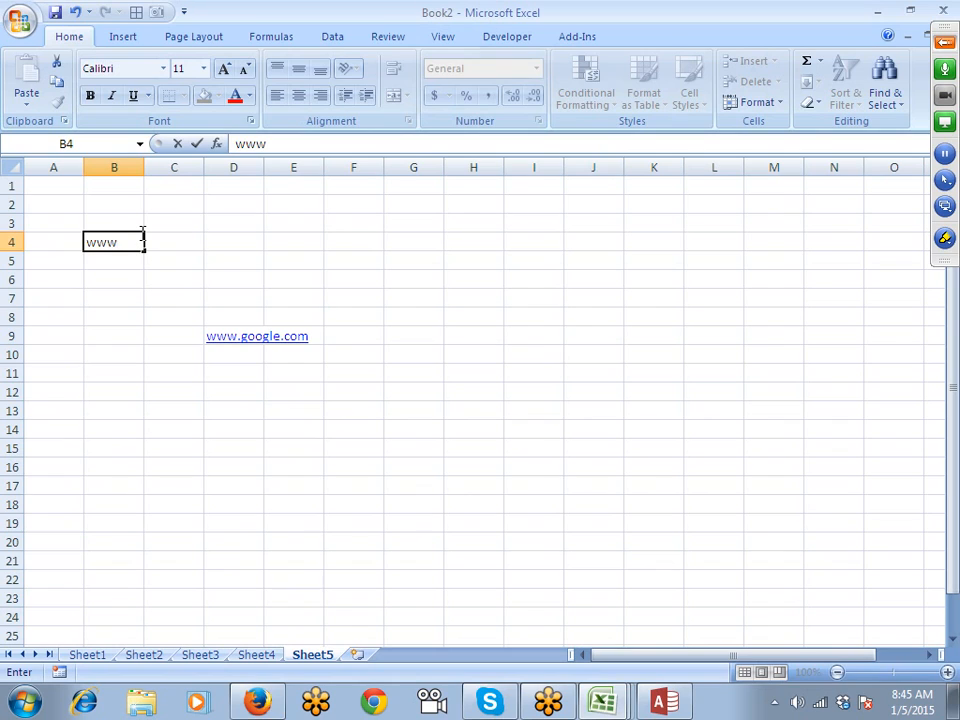
text(.iptindia.com)
key(Return)
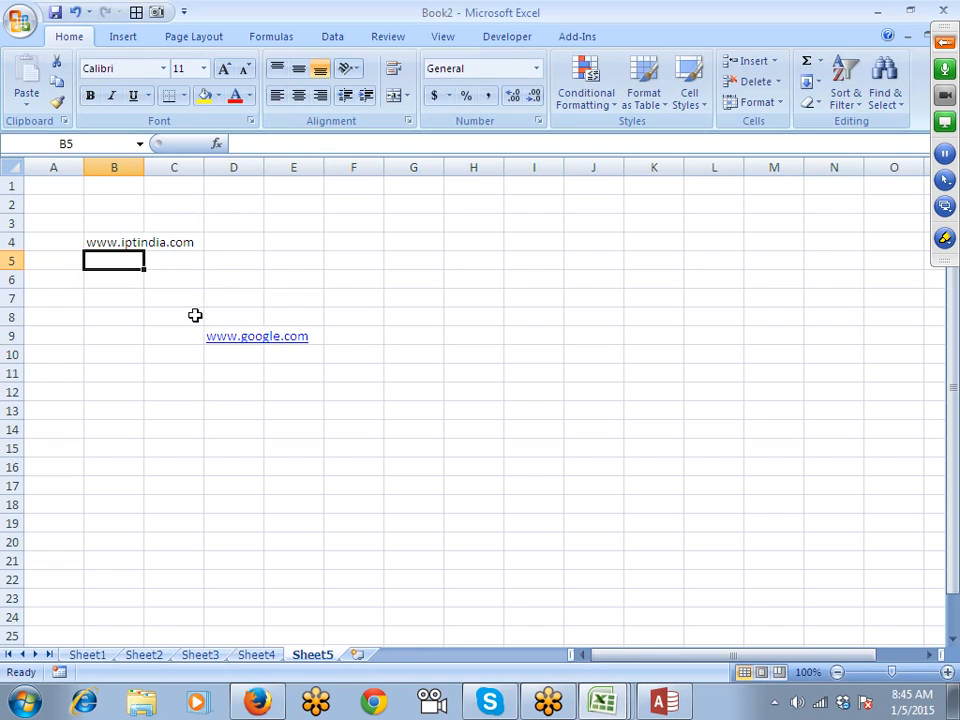
drag(195, 315, 354, 405)
key(Delete)
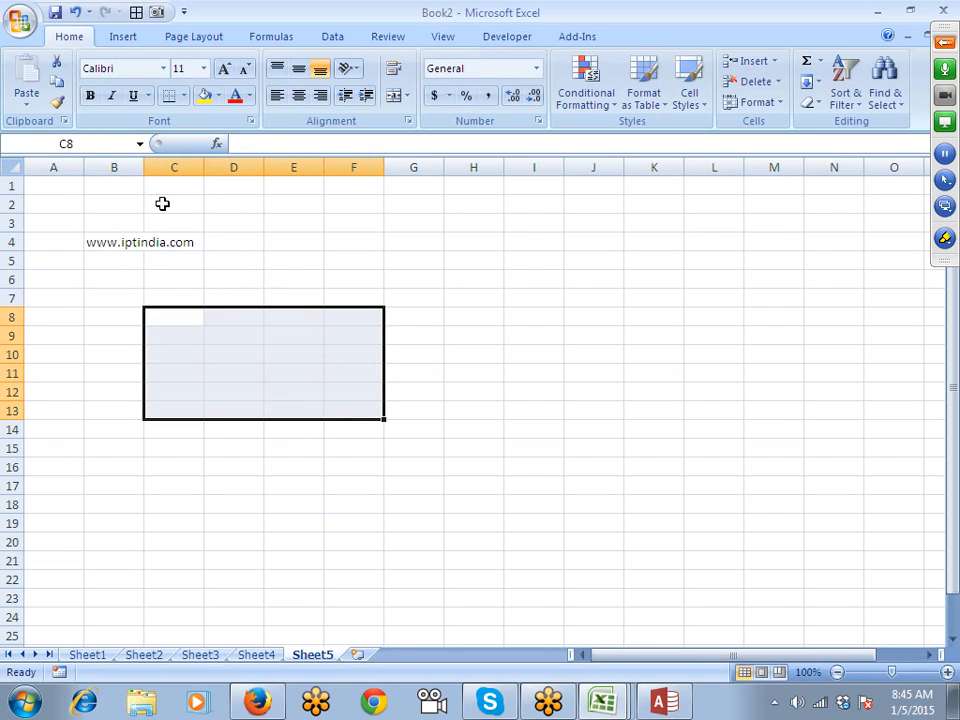
click(149, 180)
double_click(144, 167)
Fill the web address in B4 down through B16.
click(141, 236)
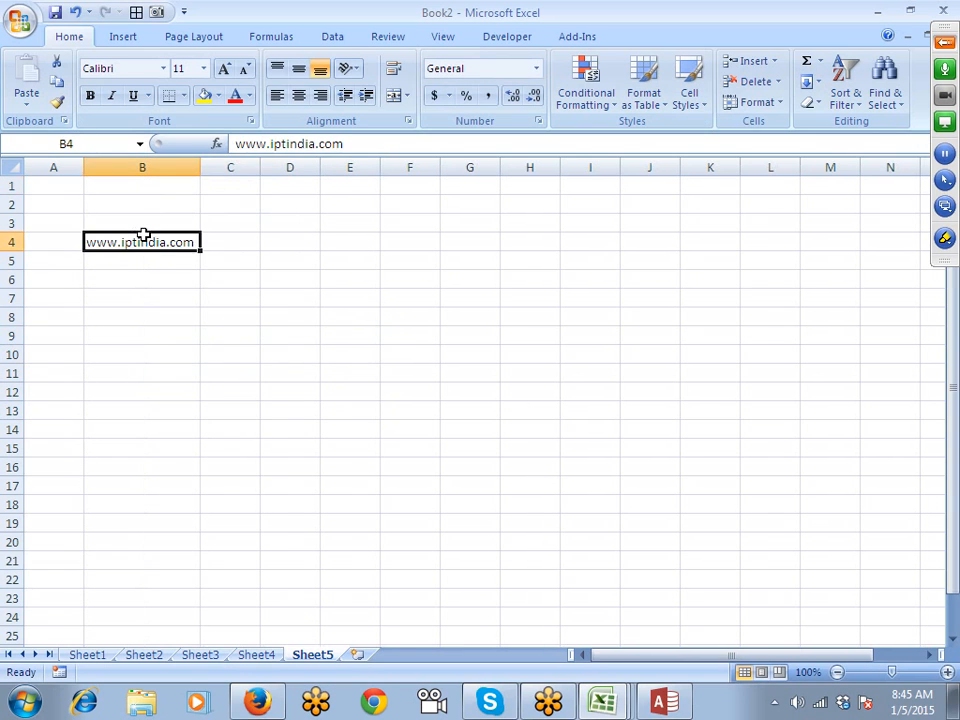
click(214, 242)
drag(182, 242, 176, 458)
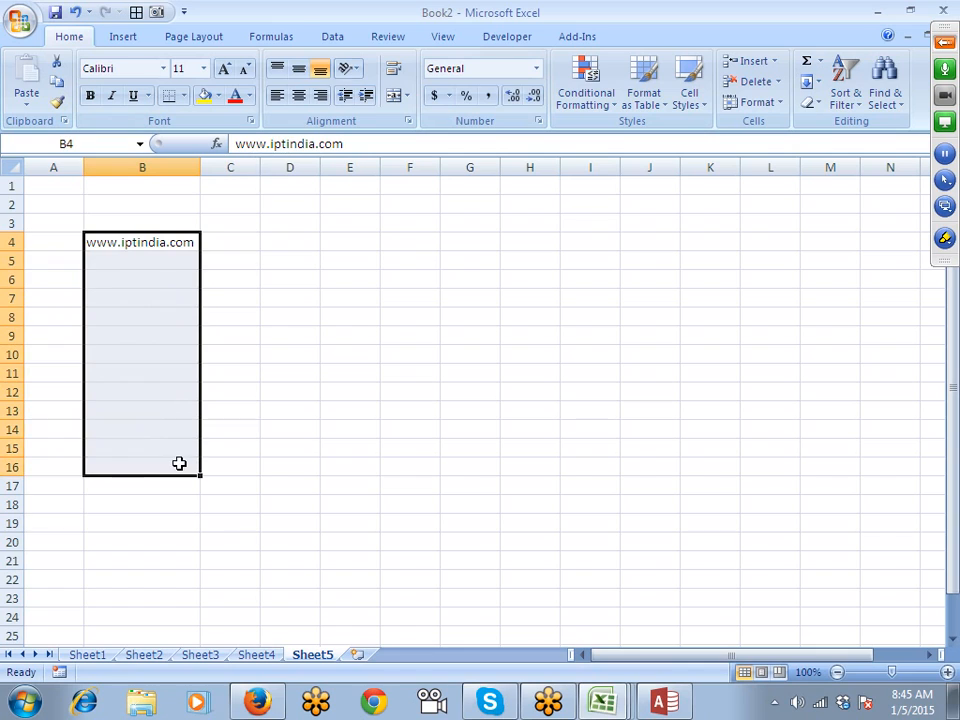
key(ctrl+d)
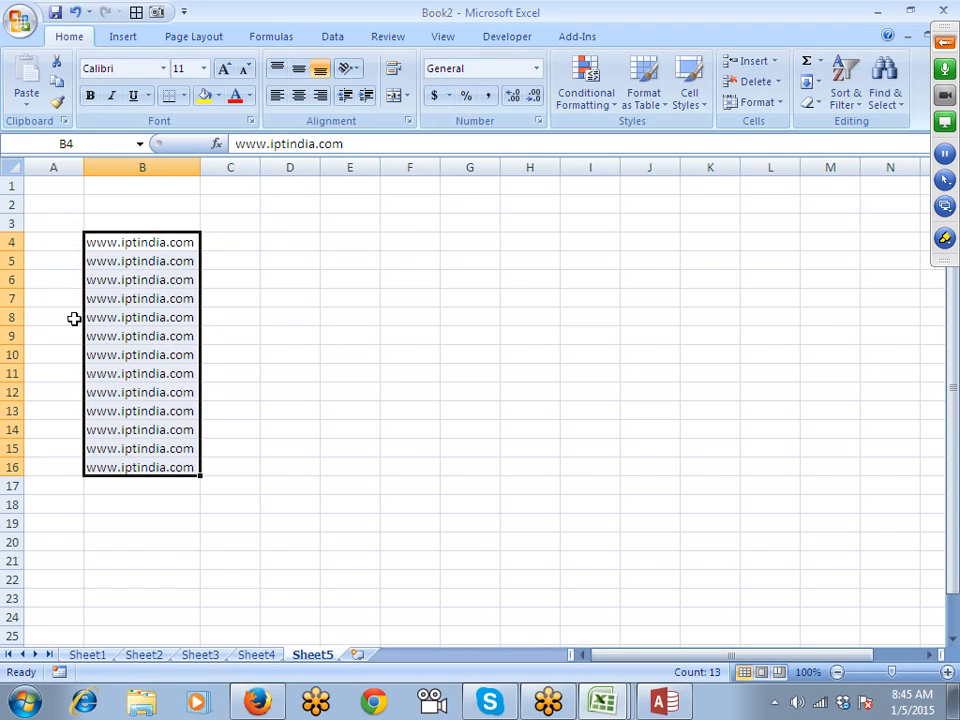
Try a plain "Click" label in C4, copy it down to C16, and clear the labels.
click(240, 241)
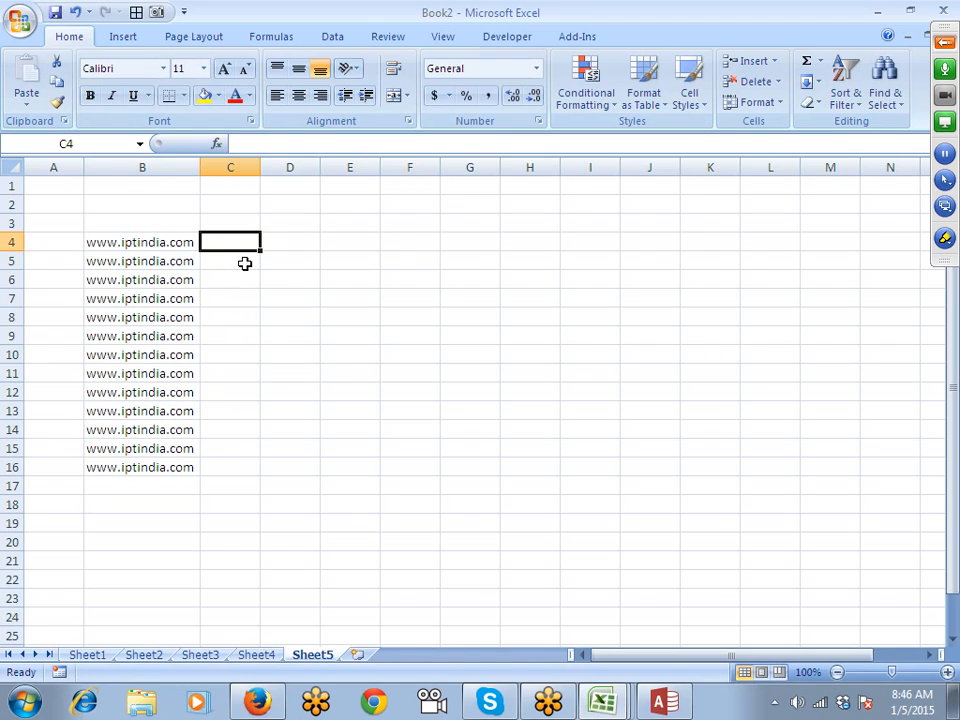
text(Click)
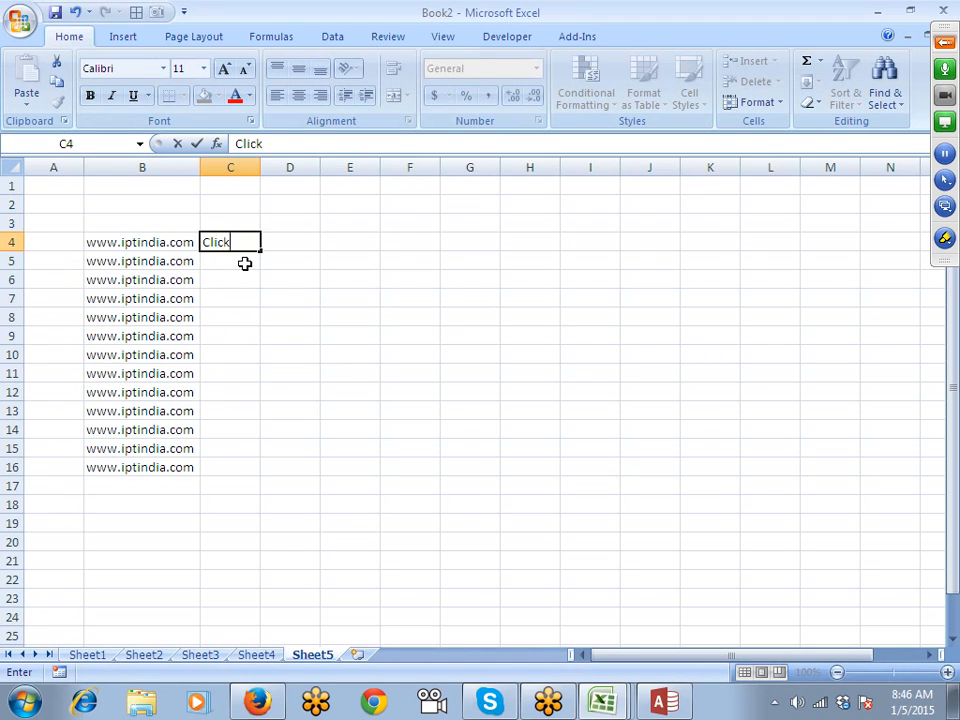
key(Return)
key(Up)
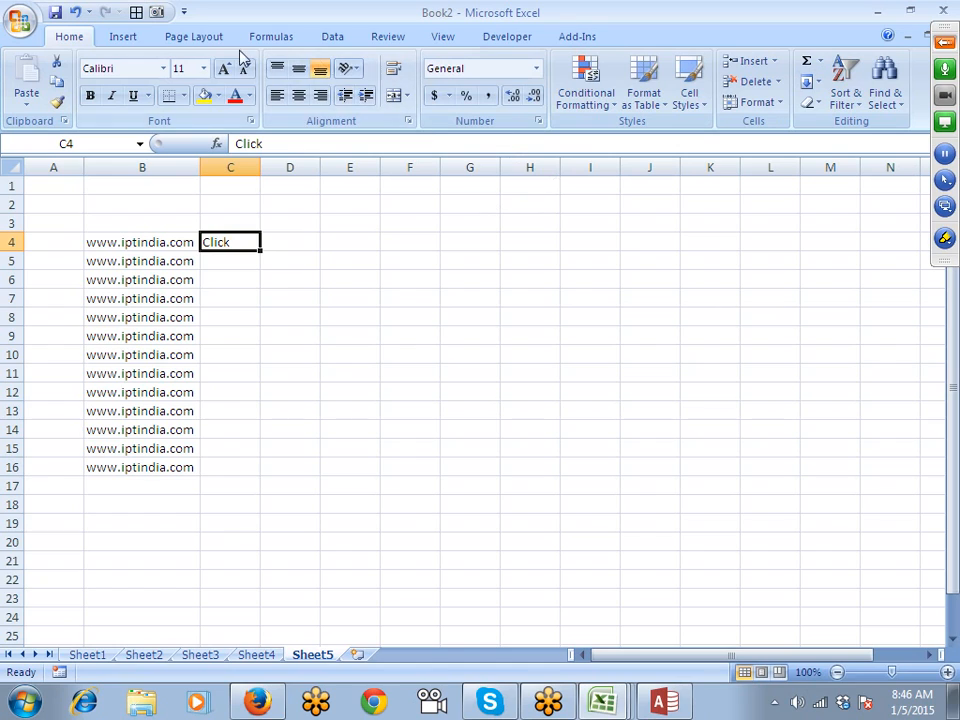
double_click(260, 251)
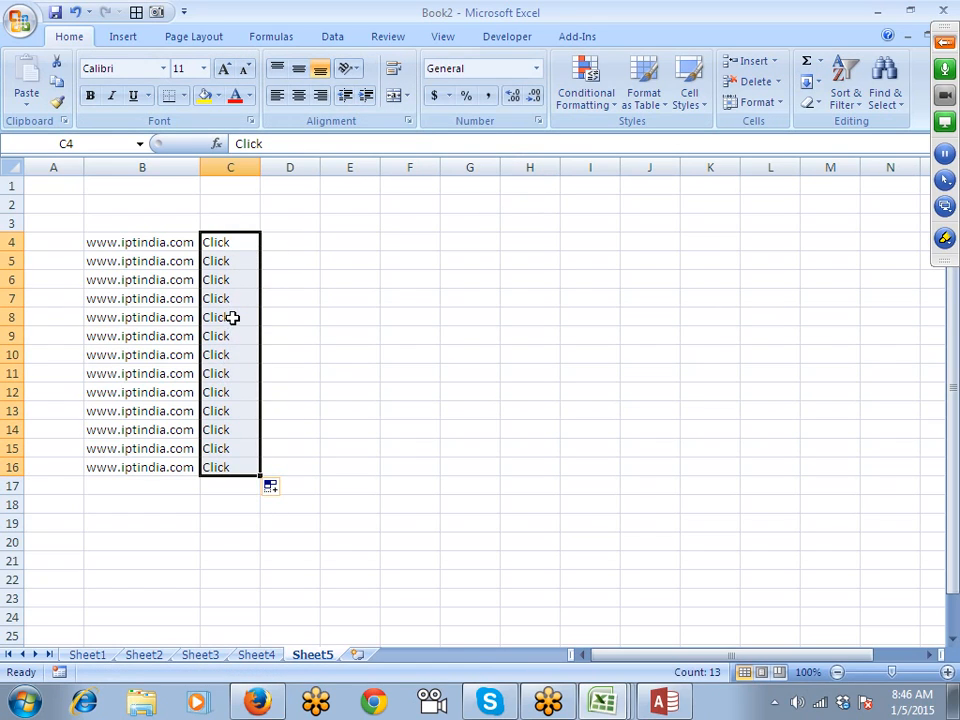
key(Delete)
Enter a HYPERLINK formula in C4 that links to B4 with the friendly name "Click Hare".
text(=hy)
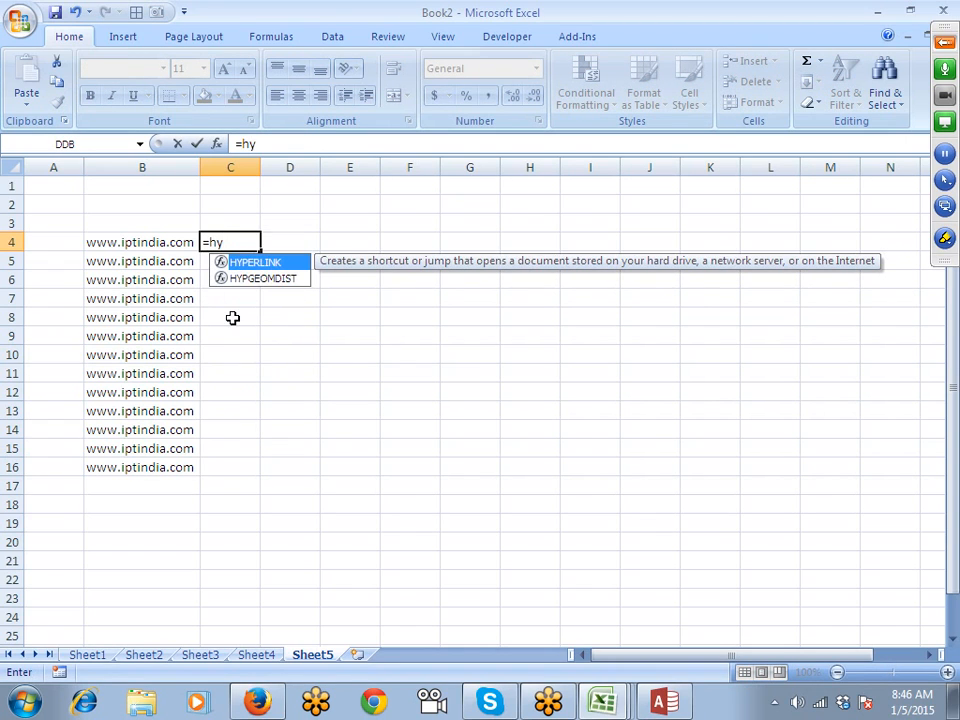
key(Tab)
key(Left)
text(,)
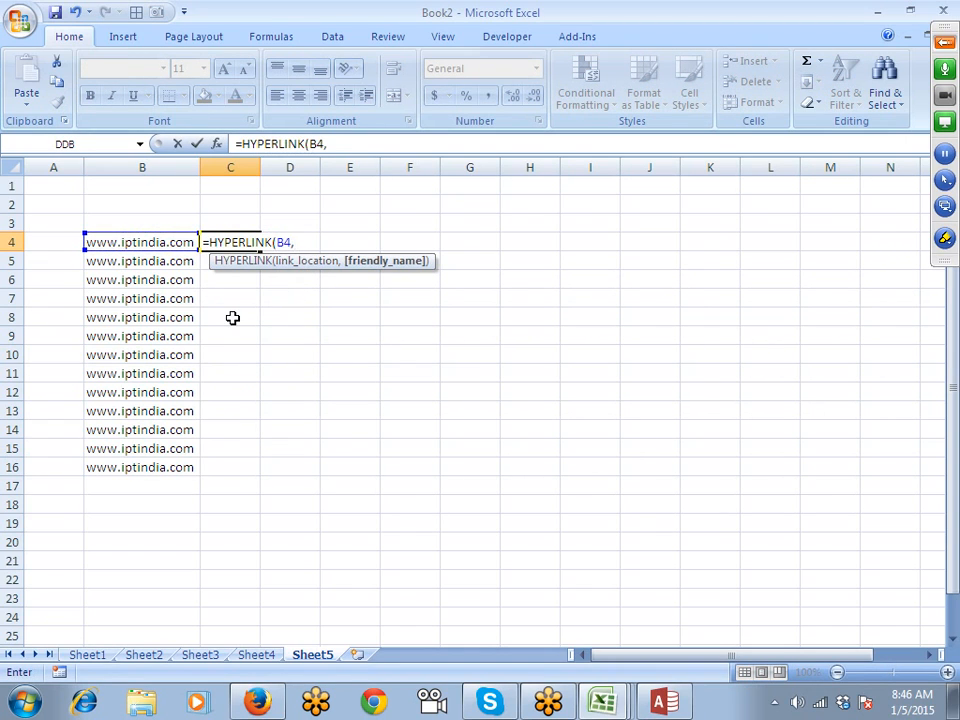
text("Click Hare)
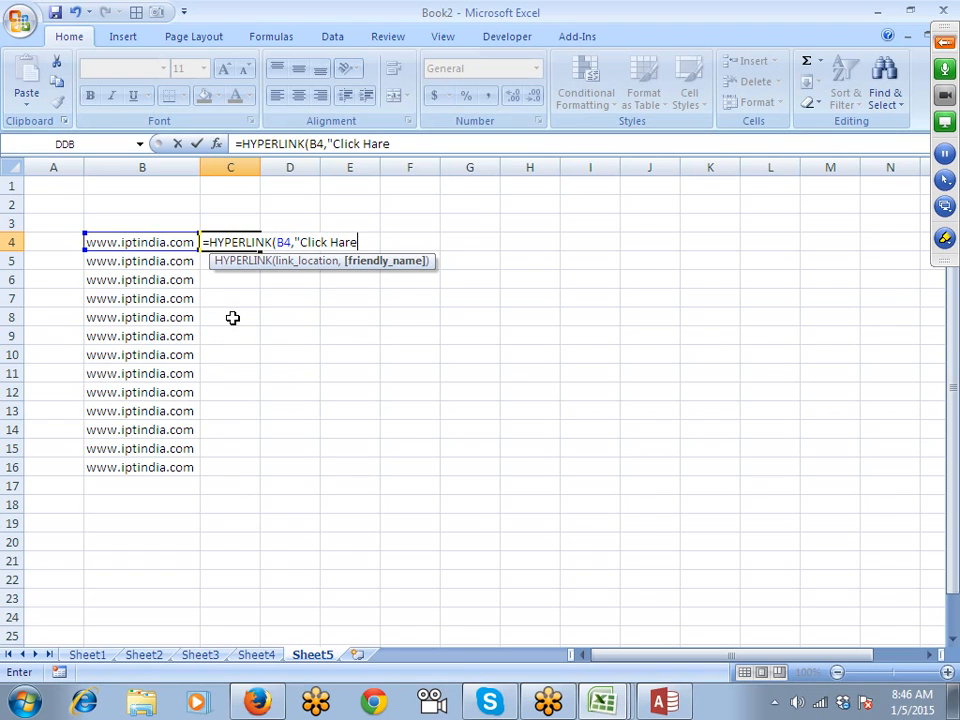
text(")
key(Return)
Fill the HYPERLINK formula from C4 down to C16.
key(ctrl+Down)
key(Right)
key(ctrl+shift+Up)
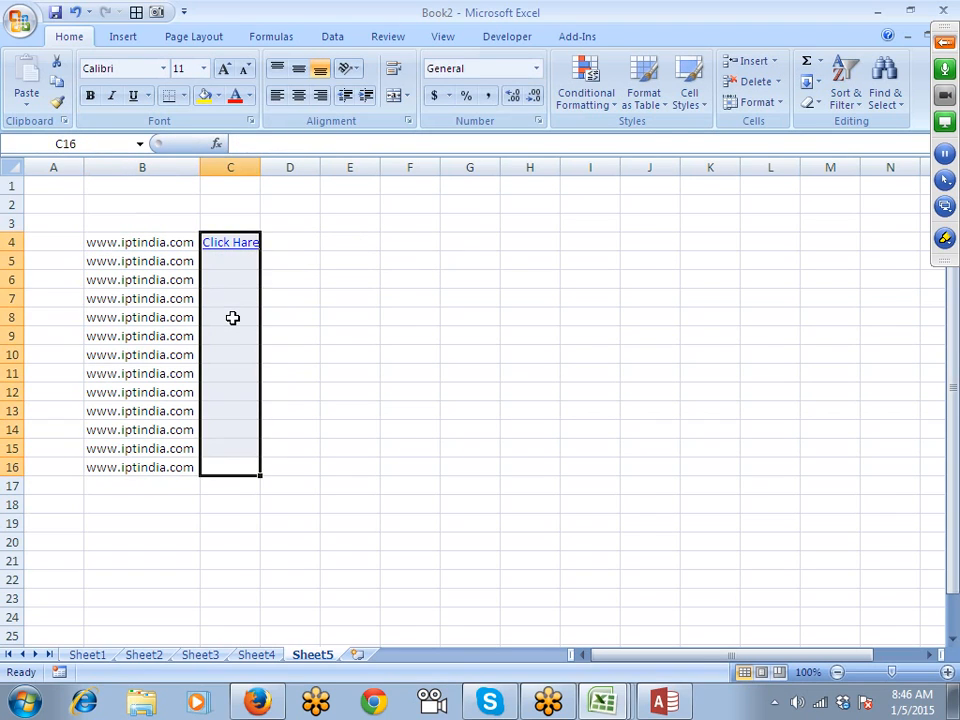
key(ctrl+d)
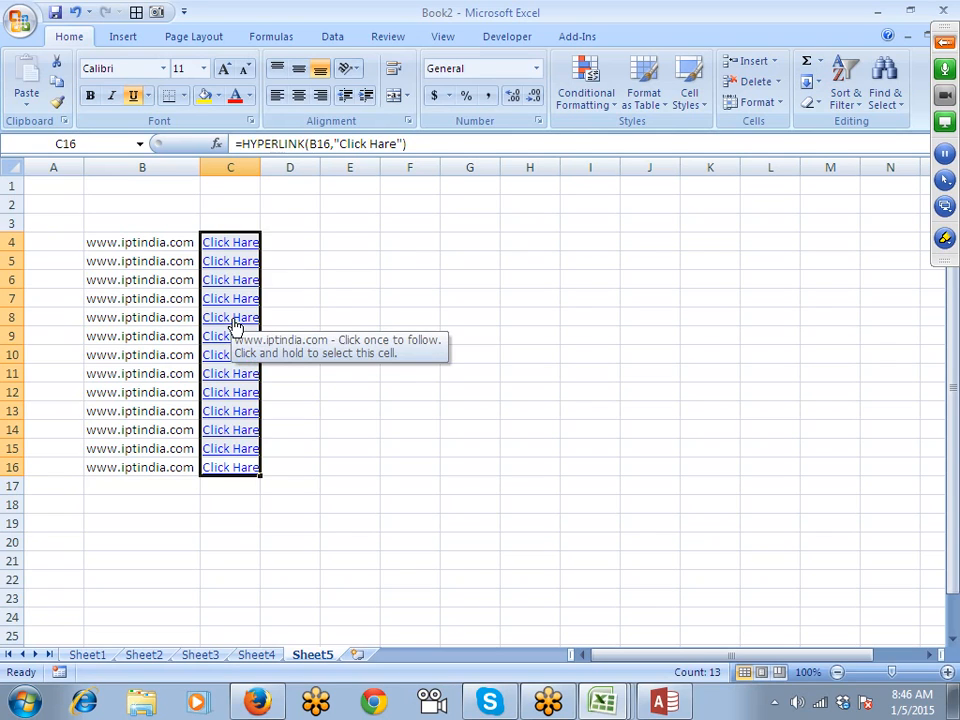
Inspect the link location and friendly name arguments of the HYPERLINK formula in C16.
double_click(319, 147)
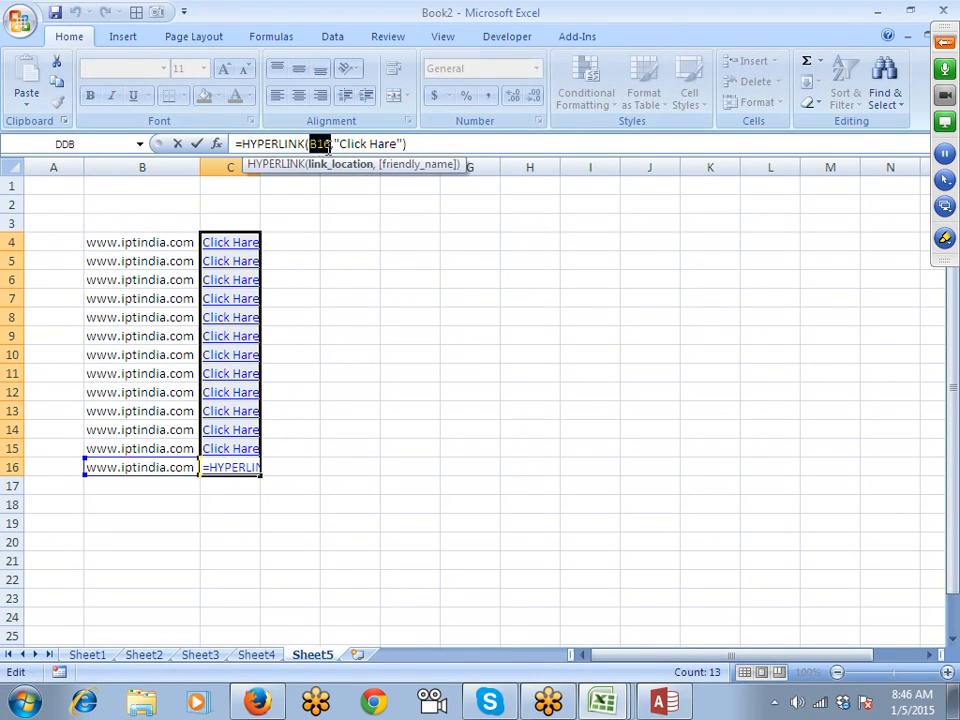
click(386, 146)
double_click(386, 146)
key(ctrl+Return)
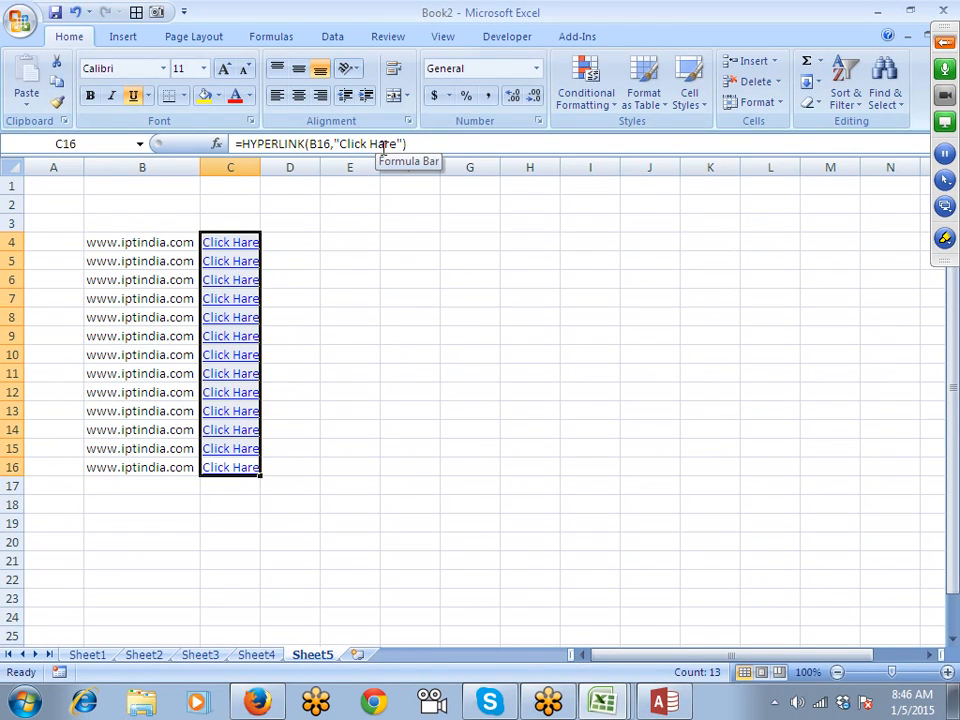
Autofit the width of column C to the link labels.
click(409, 218)
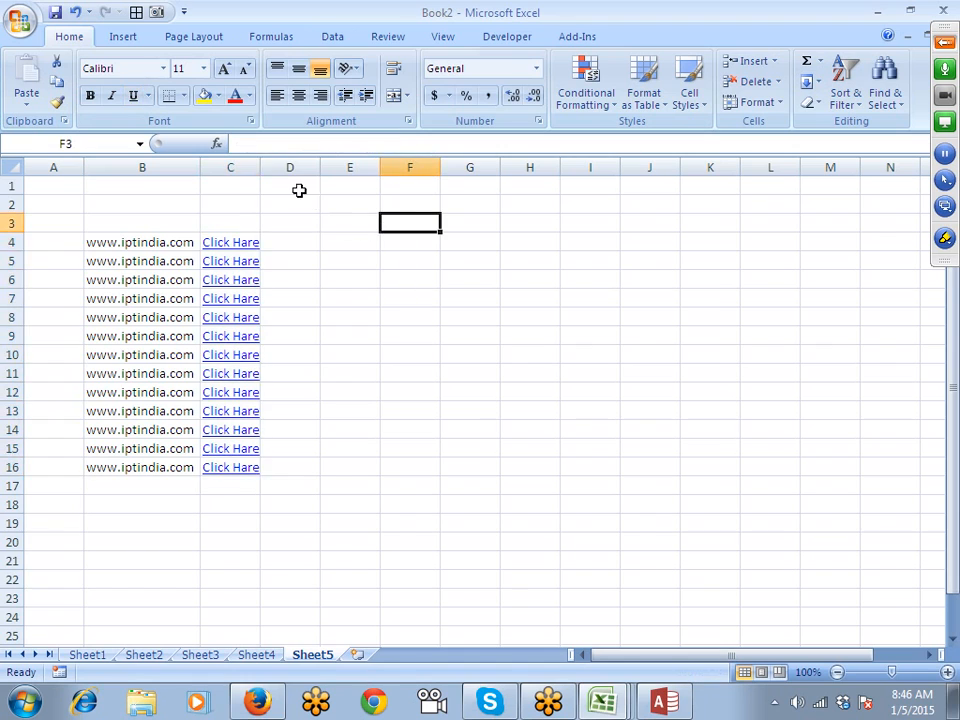
click(264, 167)
double_click(261, 167)
click(371, 216)
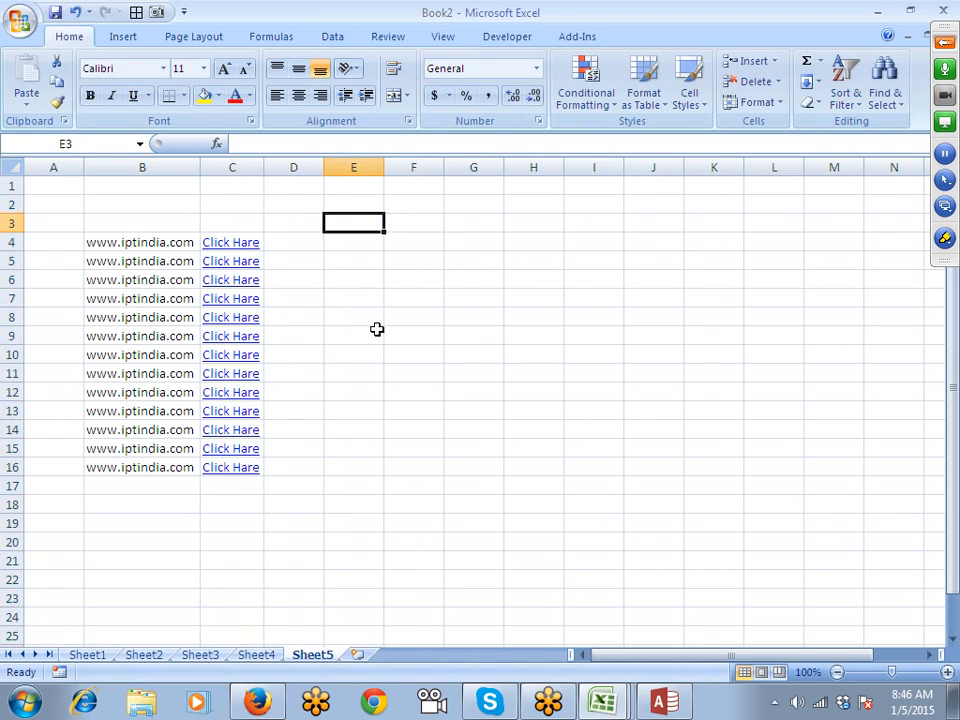
Add a new worksheet after Sheet5 and open the list of Lookup & Reference functions.
click(272, 655)
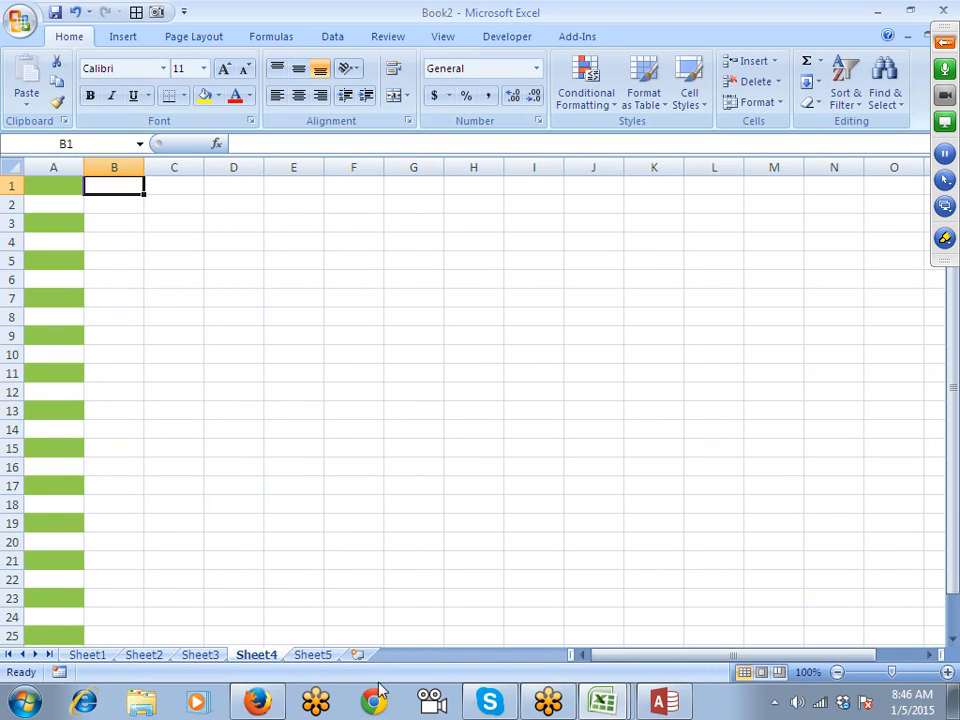
click(357, 654)
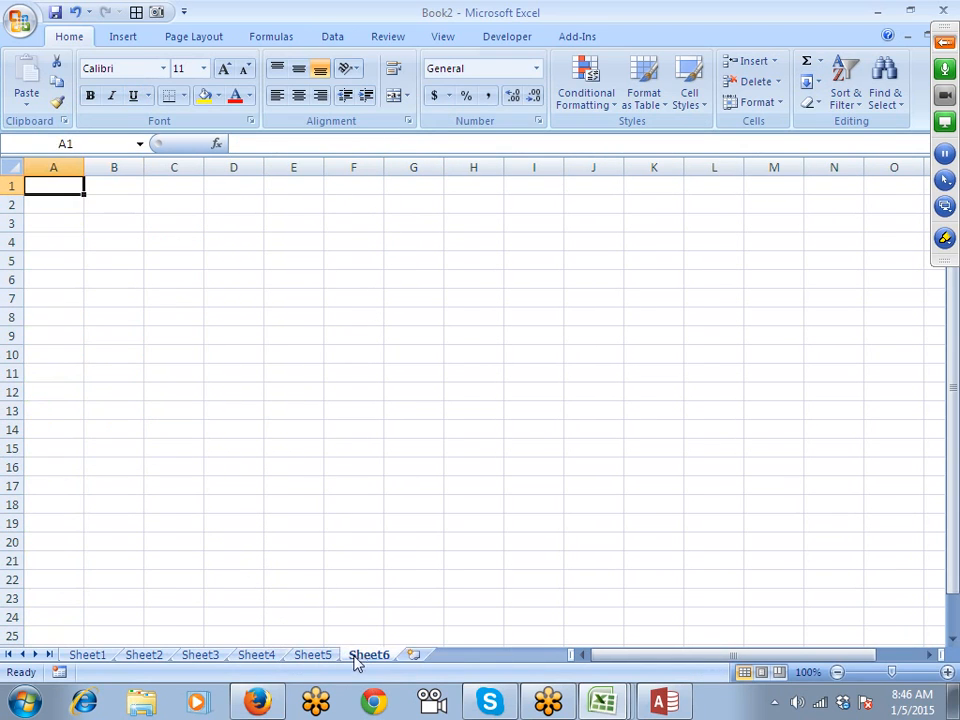
click(334, 38)
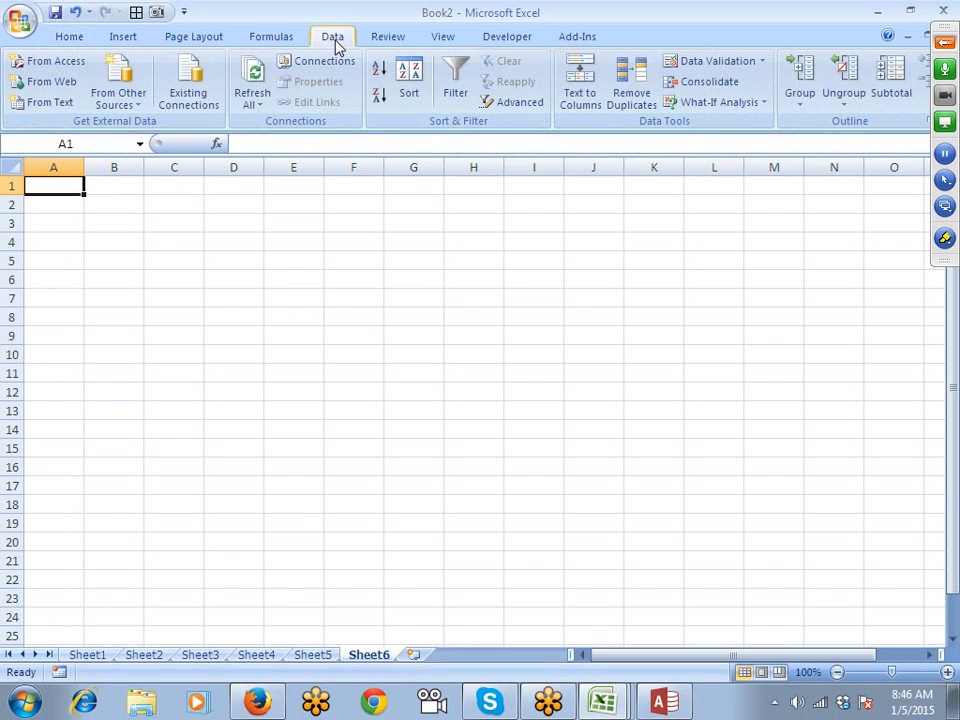
click(86, 42)
click(274, 44)
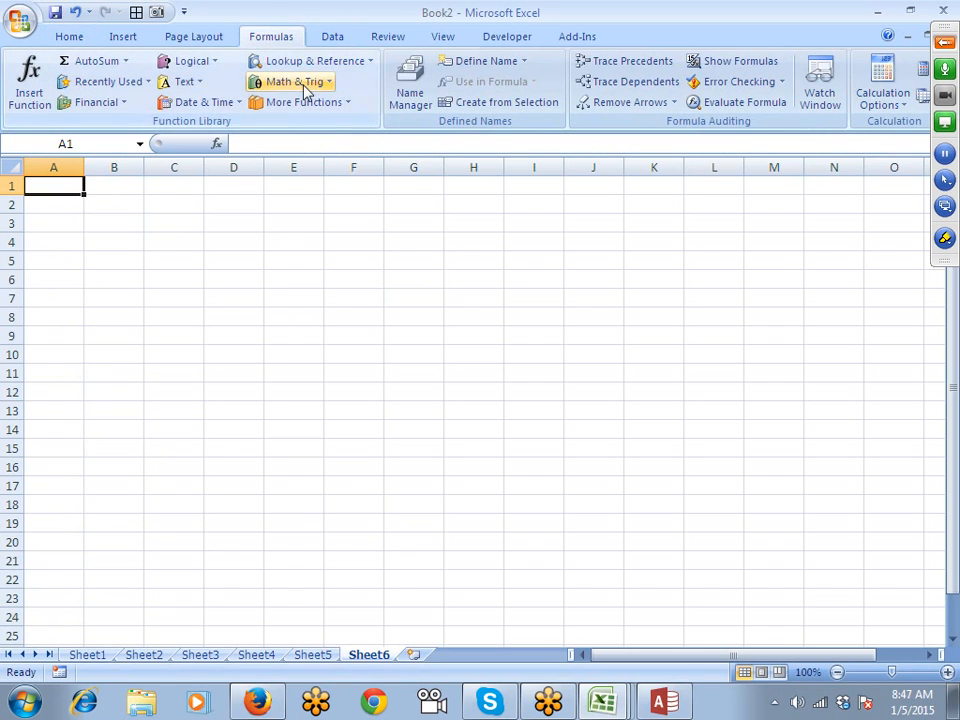
click(305, 68)
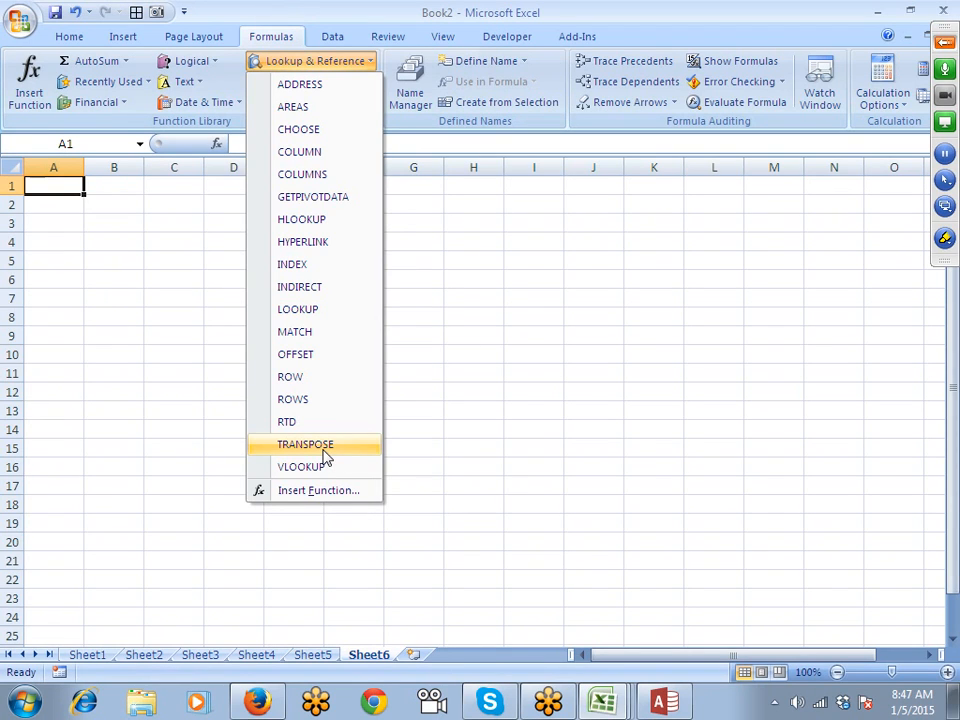
Enter Month in A1 and Jan in B1, and fill the month series across row 1 to Jun in G1.
click(45, 205)
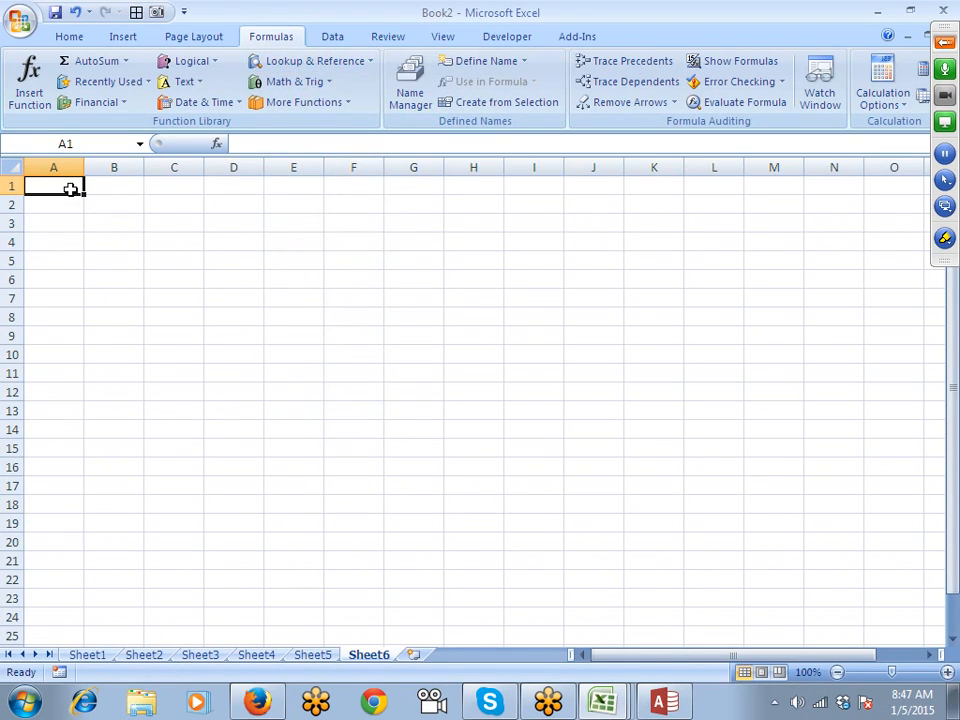
text(Month)
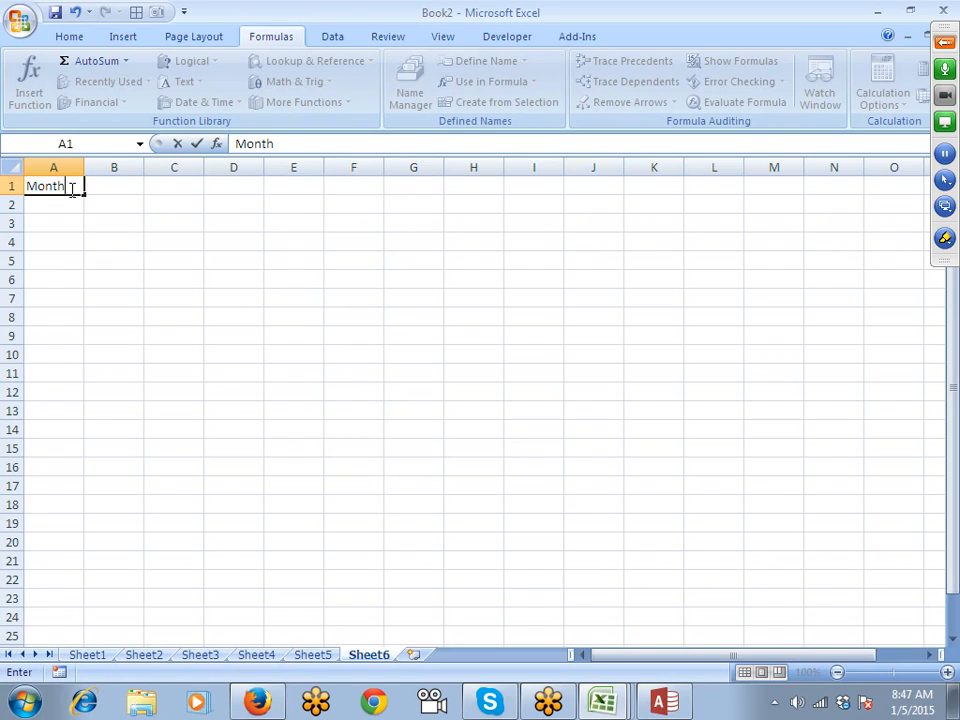
key(Return)
key(Up)
key(Right)
text(Jan)
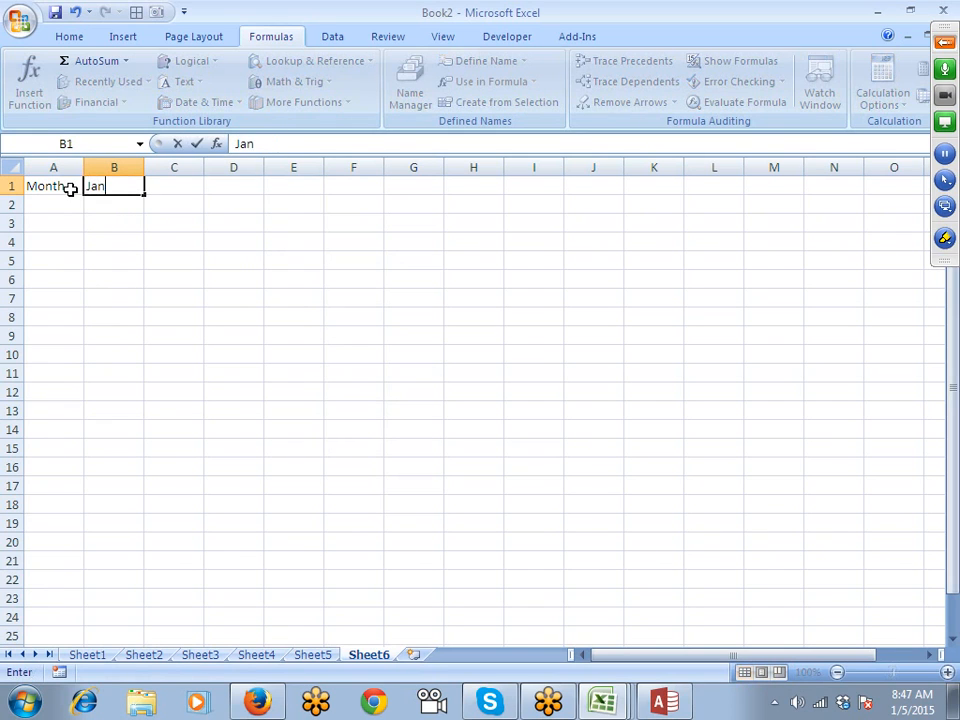
key(Return)
click(138, 190)
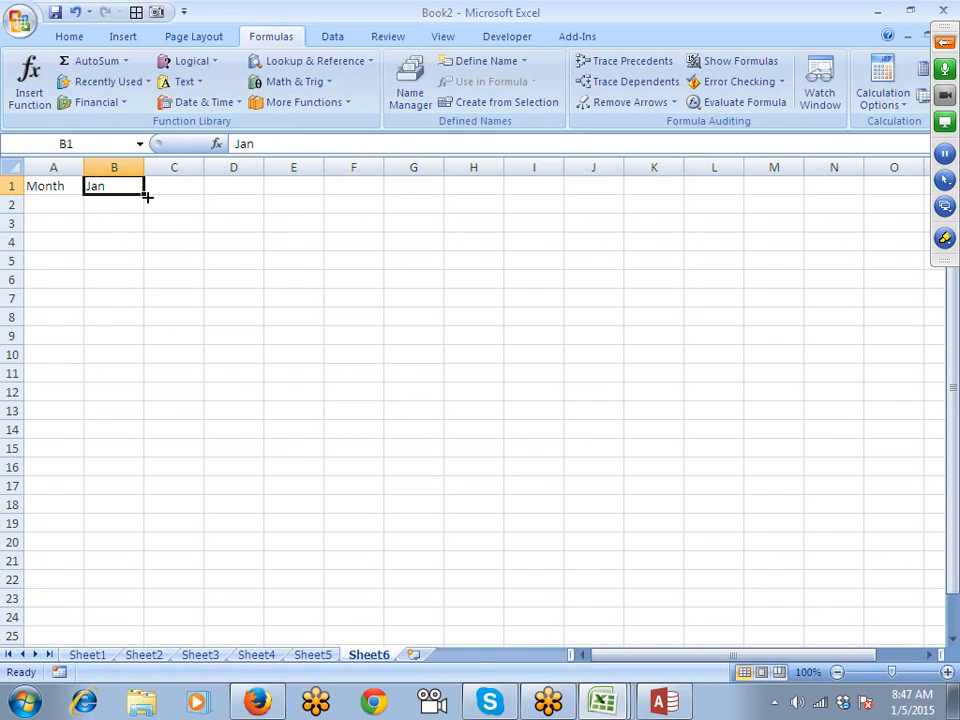
drag(143, 194, 390, 203)
Enter the row label Sales in A2.
click(87, 207)
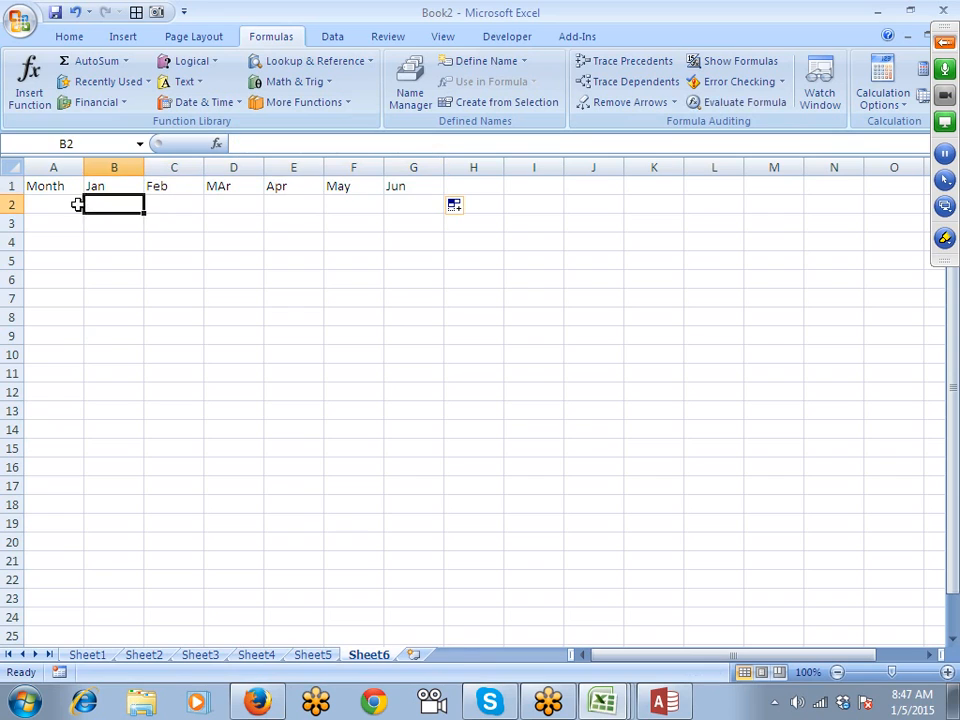
click(72, 204)
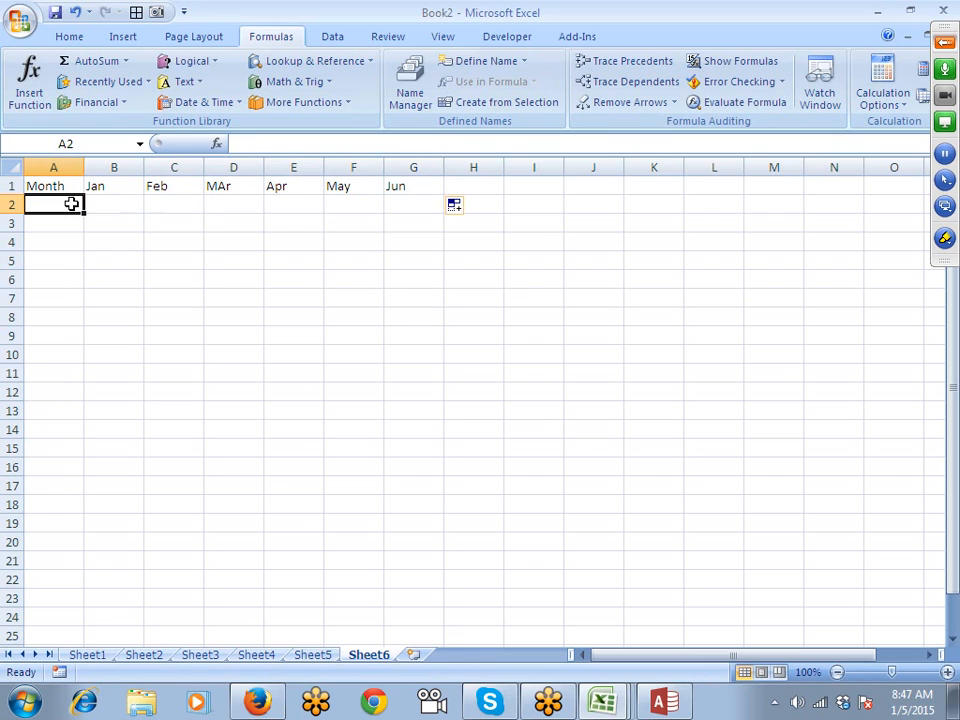
text(Sales)
key(Return)
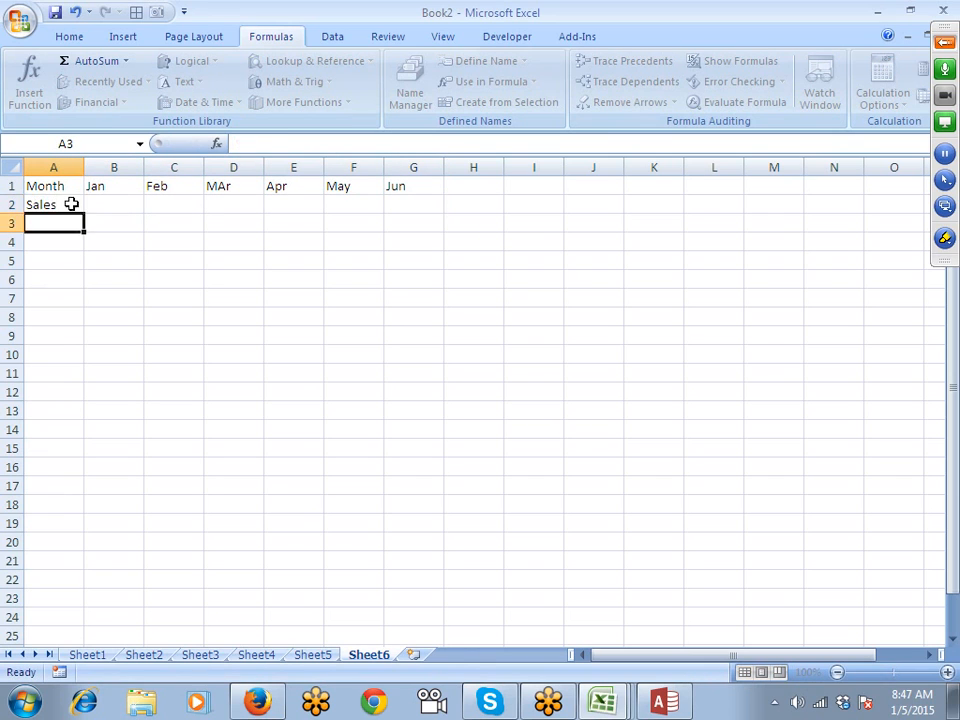
Enter a RANDBETWEEN formula in B2 that generates a random number between 10 and 90.
key(Up)
key(Right)
text(=ra)
key(Down)
key(Down)
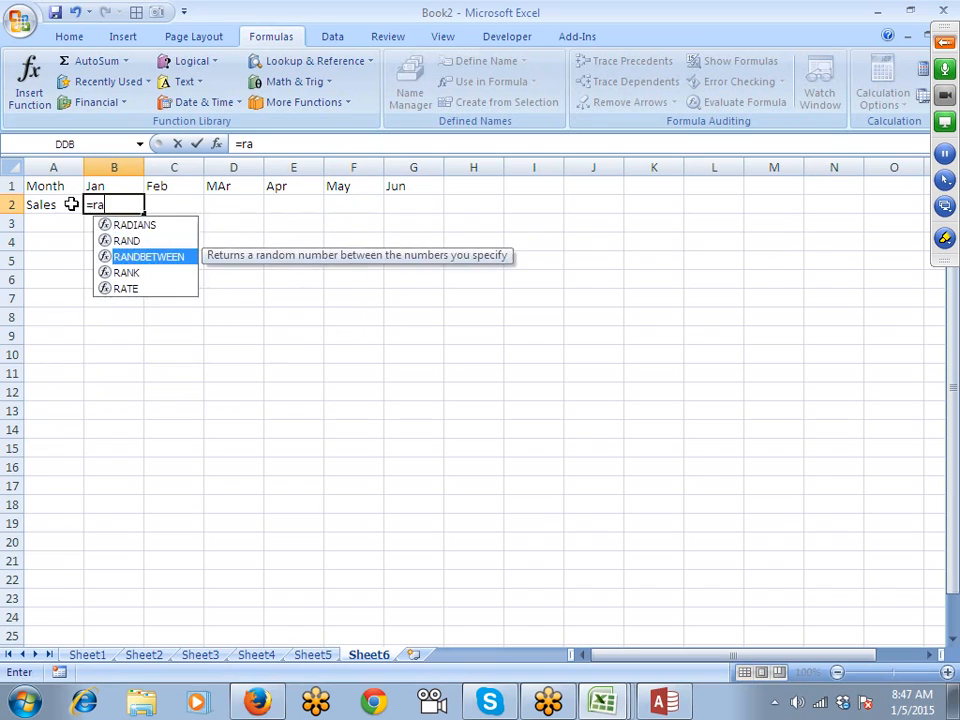
key(Tab)
text(10,90)
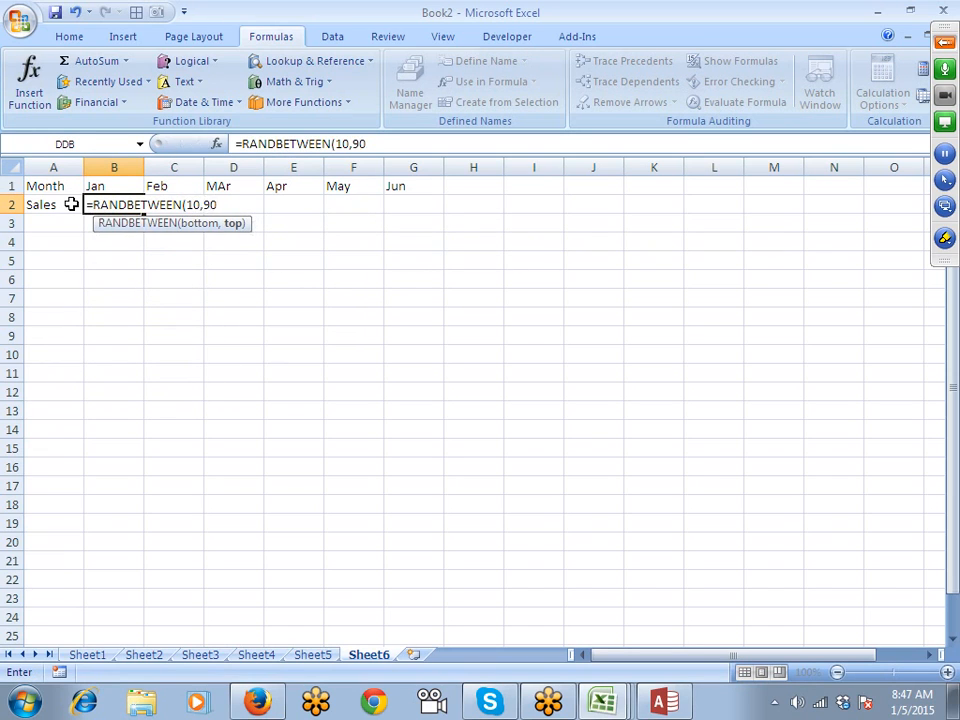
key(ctrl+Return)
Fill the RANDBETWEEN formula from B2 across to G2.
key(shift+Right)
key(shift+Right)
key(shift+Right)
key(shift+Right)
key(shift+Right)
key(ctrl+r)
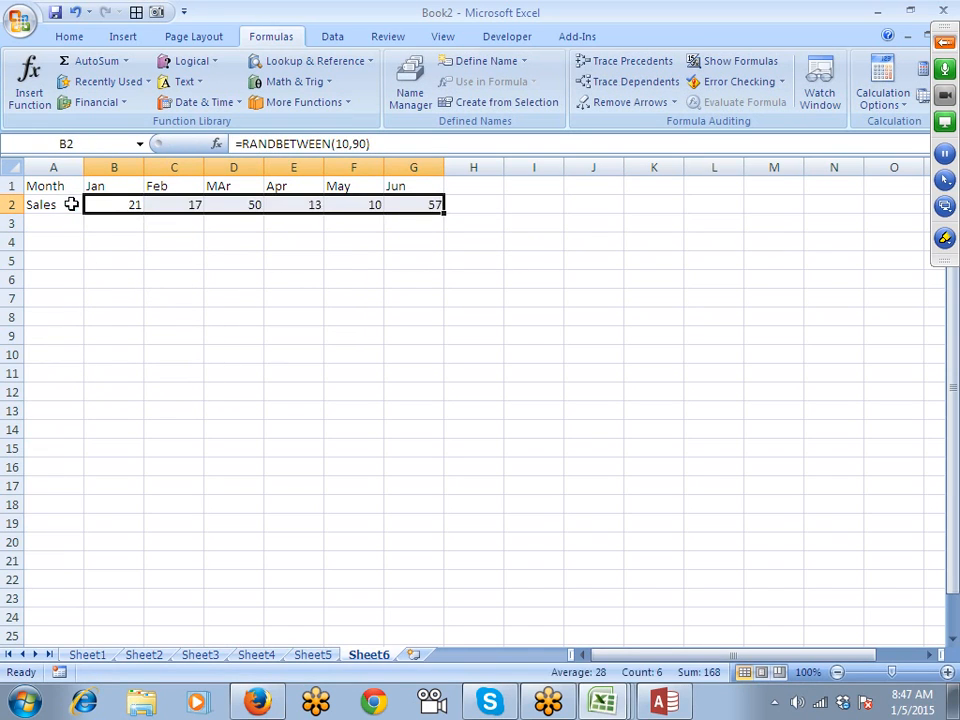
Replace the contents of A1:G2 with their own static values using Paste Values.
key(Up)
key(Left)
key(ctrl+shift+End)
key(ctrl+c)
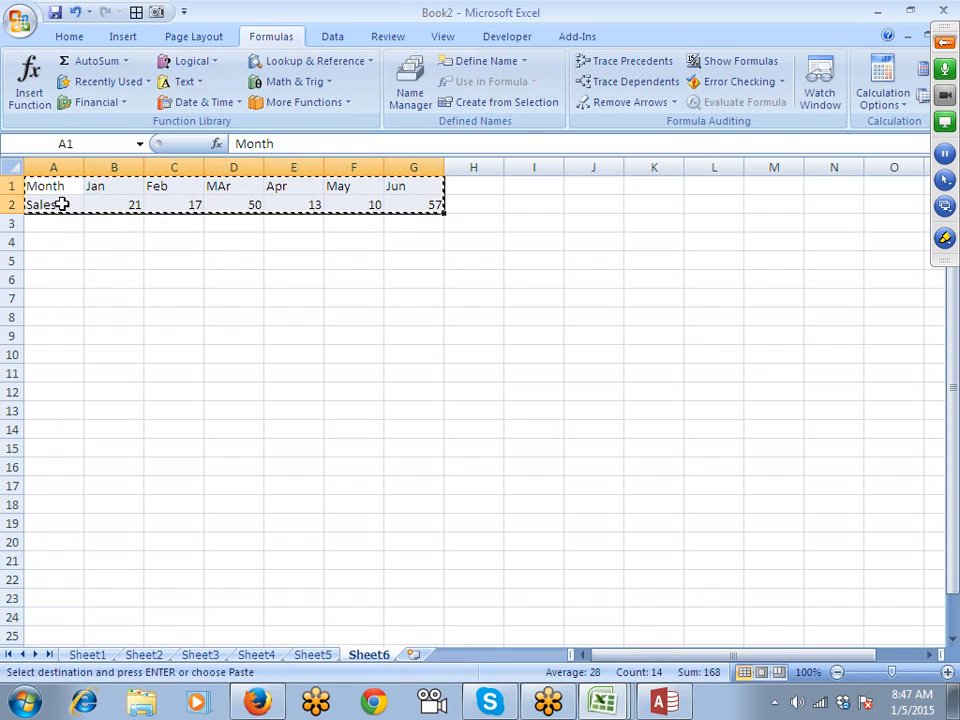
click(64, 38)
click(27, 97)
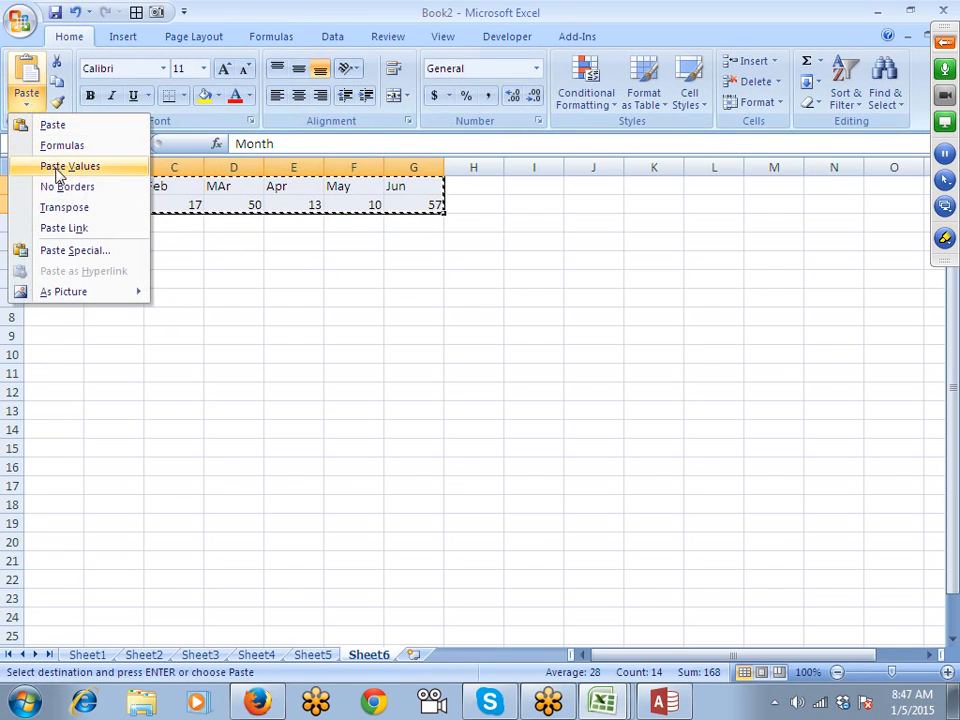
click(60, 164)
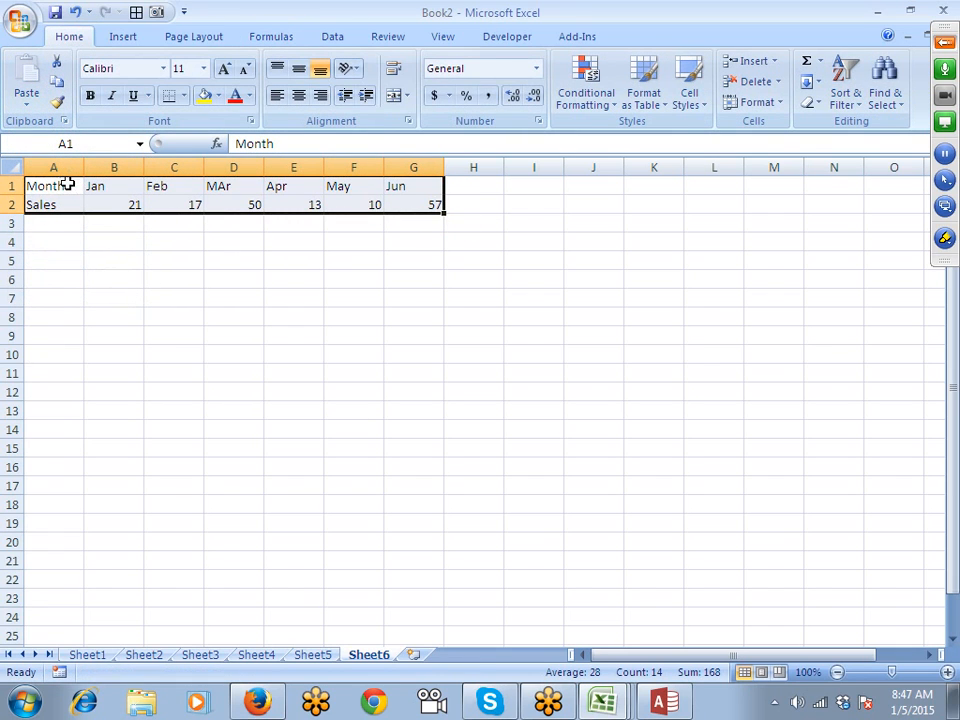
Copy A1:G2 and paste it transposed at A6 using Paste Special.
key(ctrl+c)
right_click(68, 284)
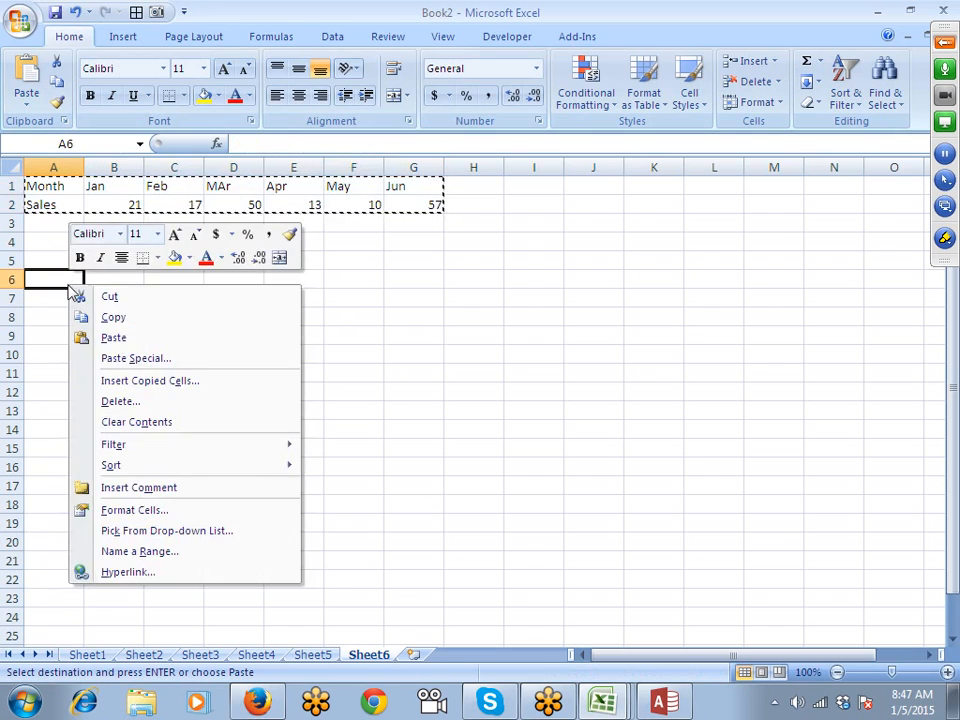
click(135, 360)
click(184, 448)
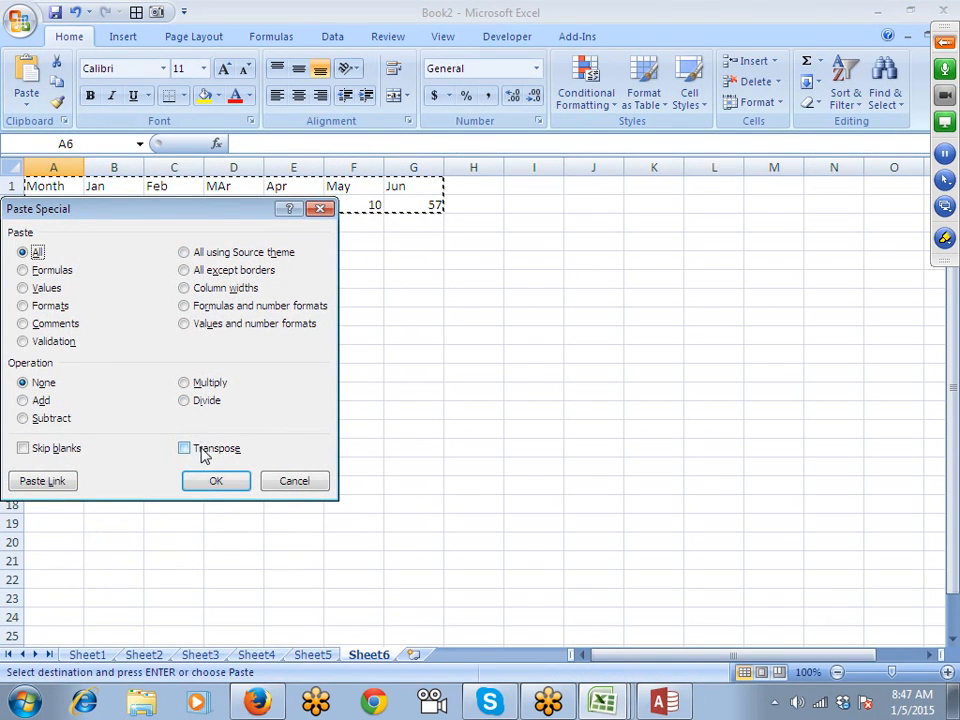
click(214, 480)
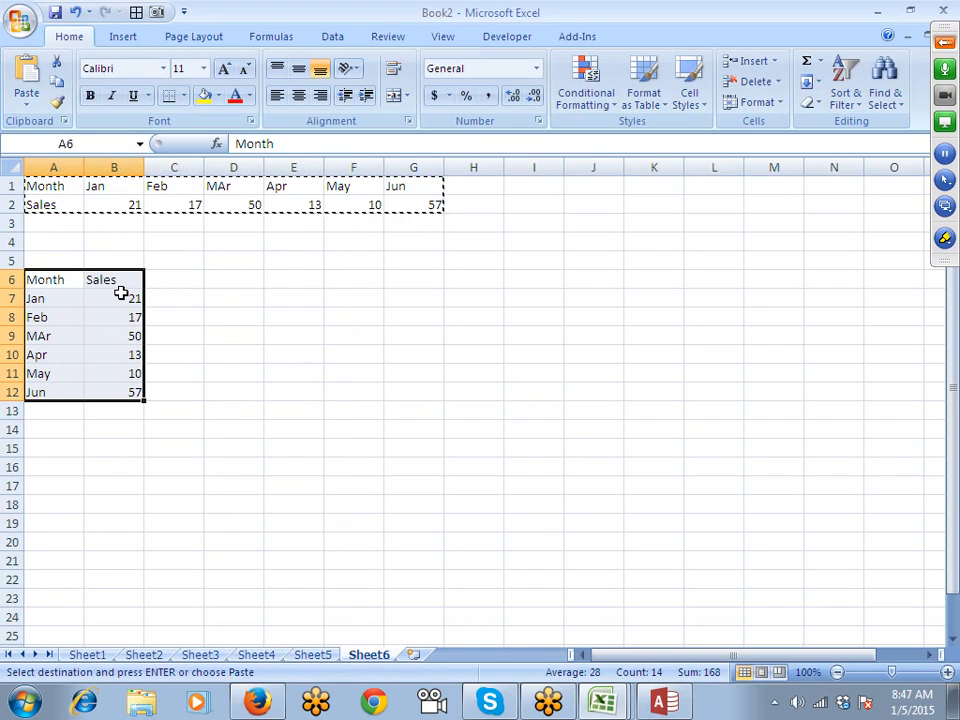
Delete the transposed copy in A6:B12, undo the deletion, and cancel the copy mode.
key(Delete)
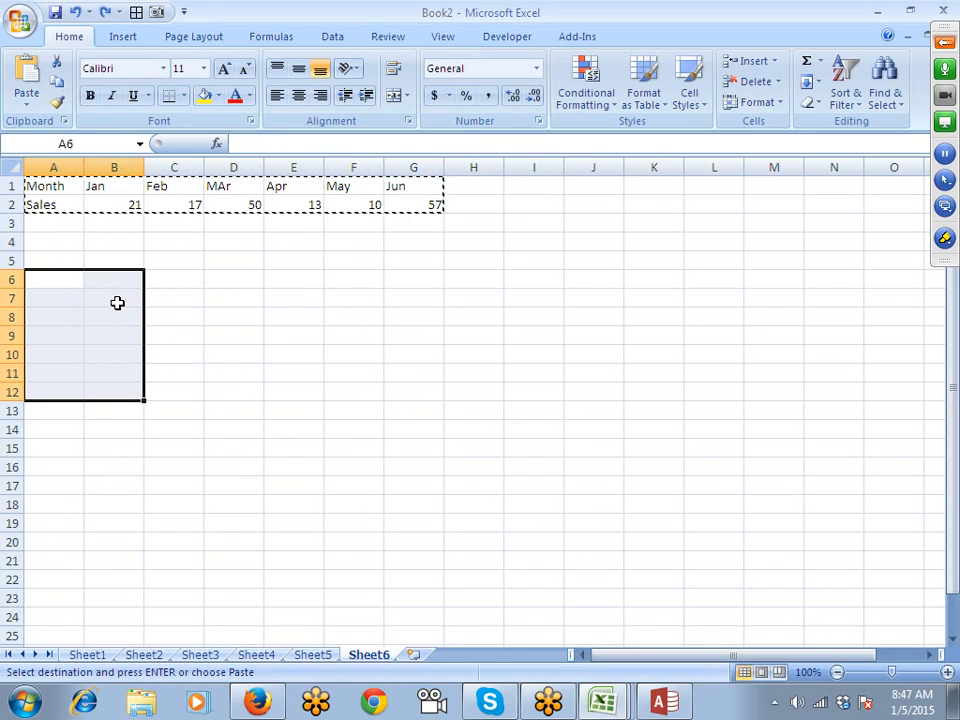
key(ctrl+z)
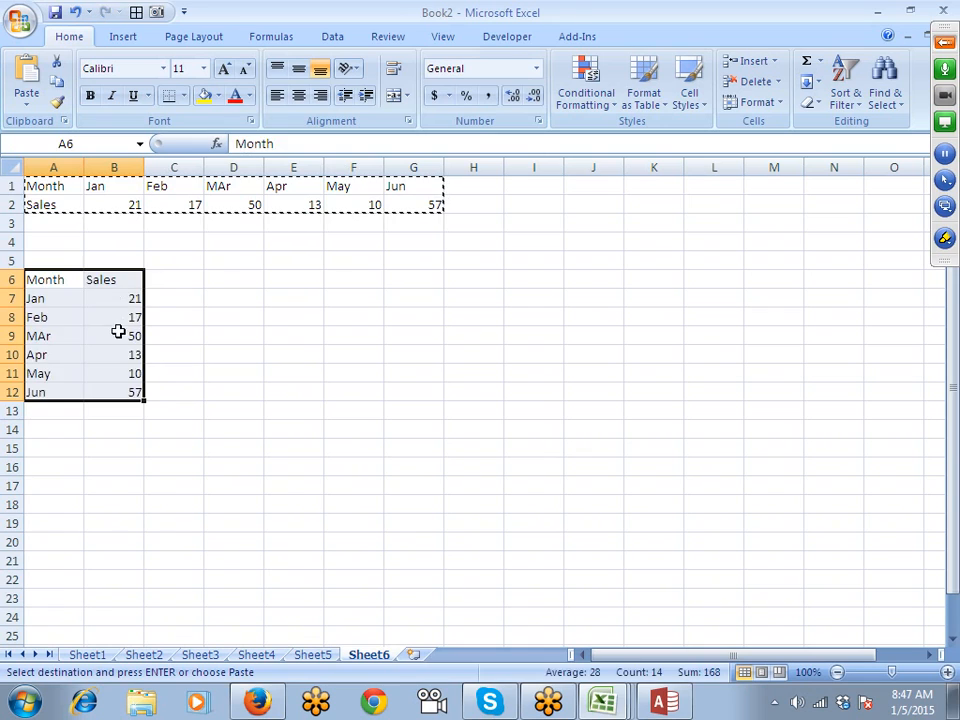
click(118, 332)
click(255, 188)
key(Escape)
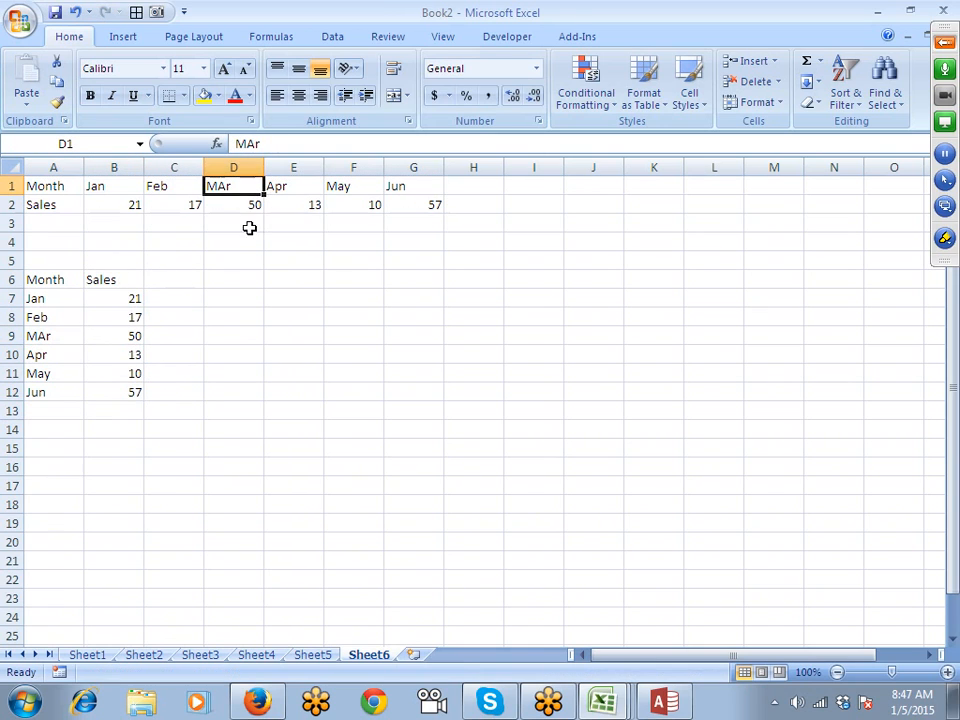
Clear the pasted transposed table from A6:B12.
click(109, 403)
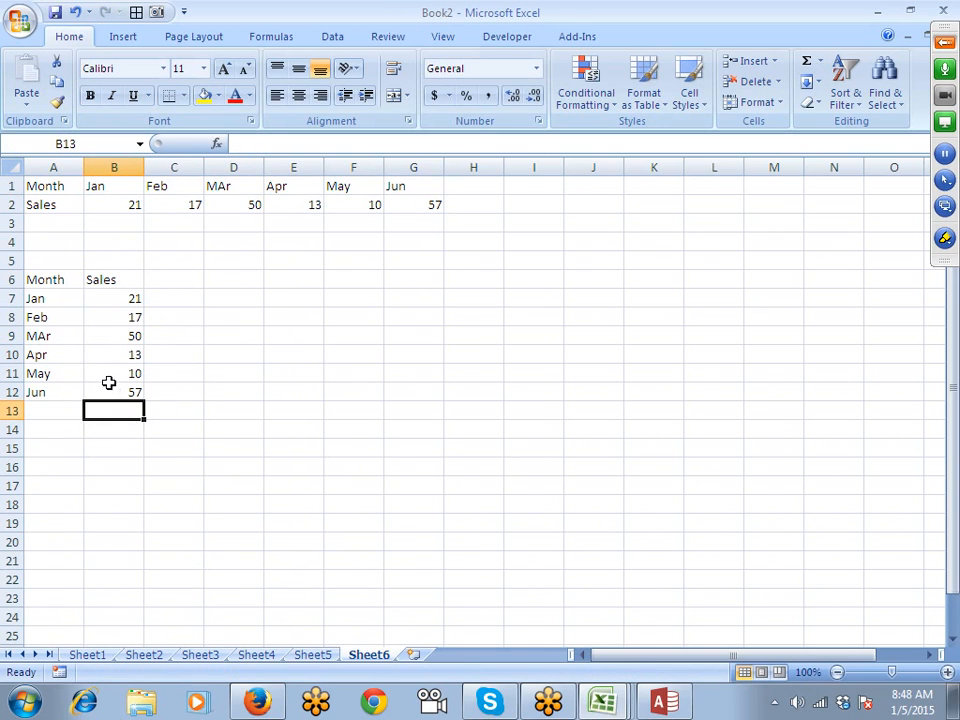
drag(32, 281, 122, 383)
key(Delete)
Enter the formula =TRANSPOSE(A1:G2) in cell A6.
click(55, 283)
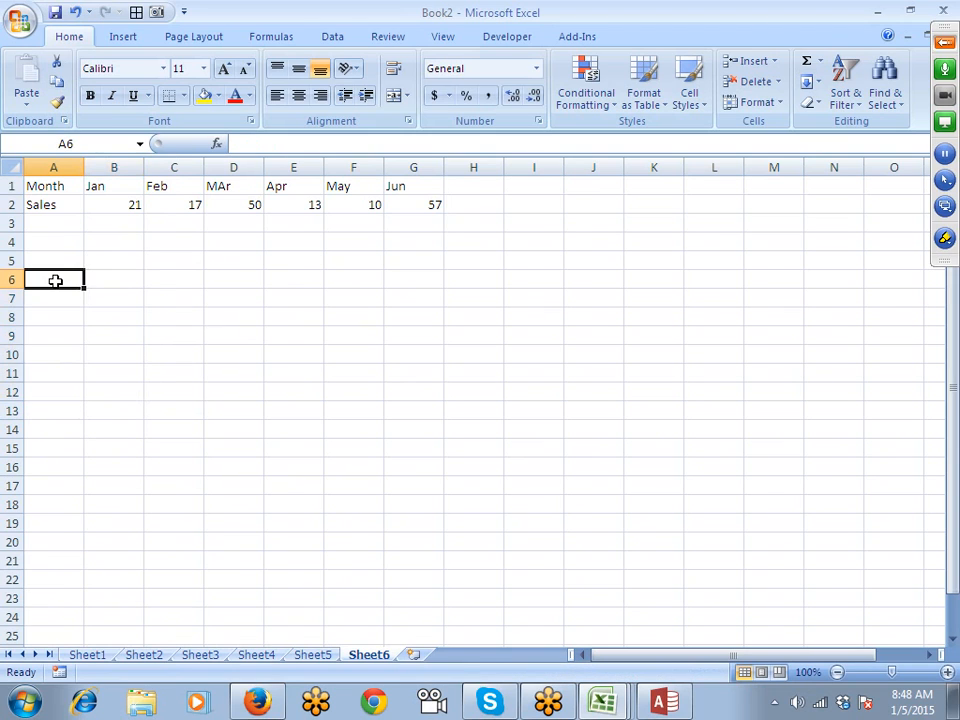
text(=tr)
key(Tab)
key(Up)
key(Up)
key(Up)
key(Up)
key(Up)
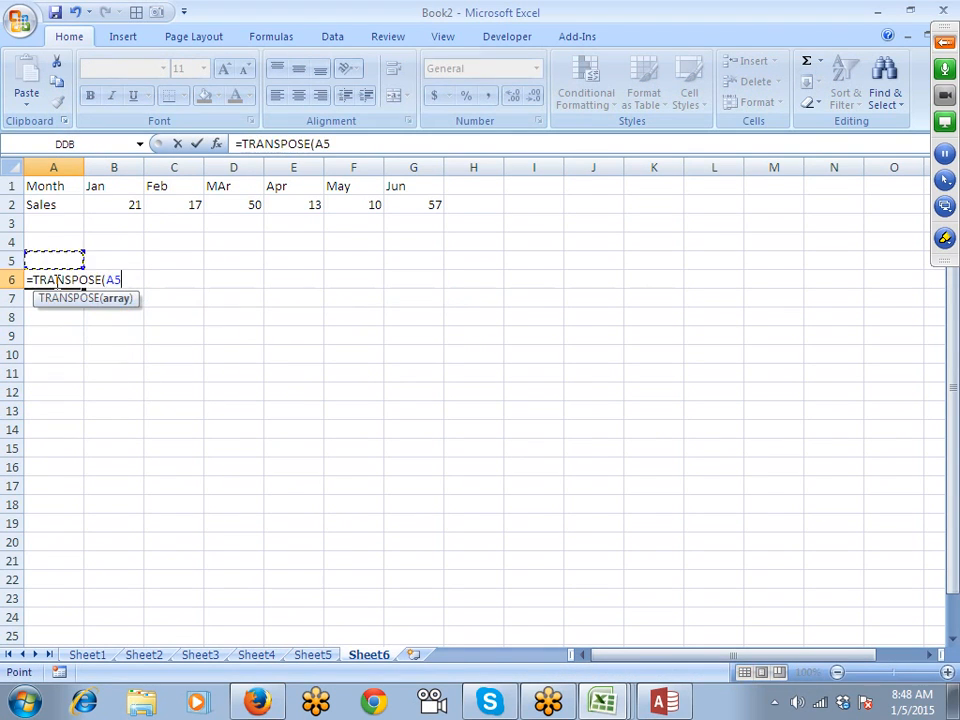
key(shift+Right)
key(shift+Right)
key(shift+Right)
key(shift+Right)
key(shift+Right)
key(shift+Right)
key(shift+Down)
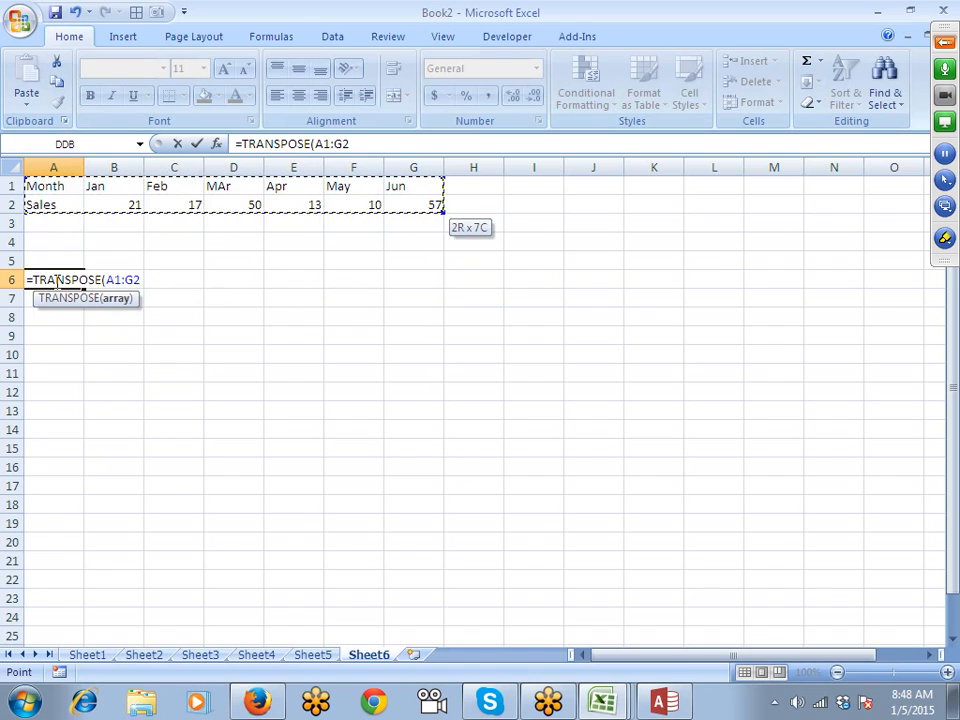
key(Return)
Check how many rows and columns the source data in A1:G2 spans.
click(55, 280)
key(Up)
key(Up)
key(Up)
key(Up)
key(Up)
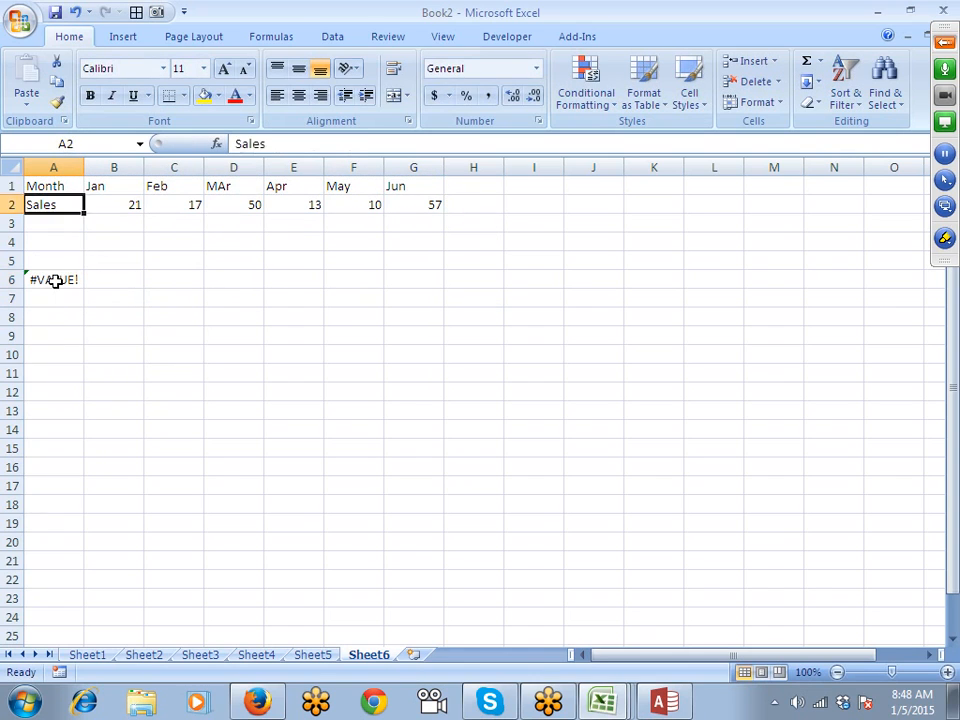
key(shift+Down)
key(shift+Up)
key(shift+Right)
key(shift+Right)
key(shift+Right)
key(shift+Right)
key(shift+Right)
key(shift+Right)
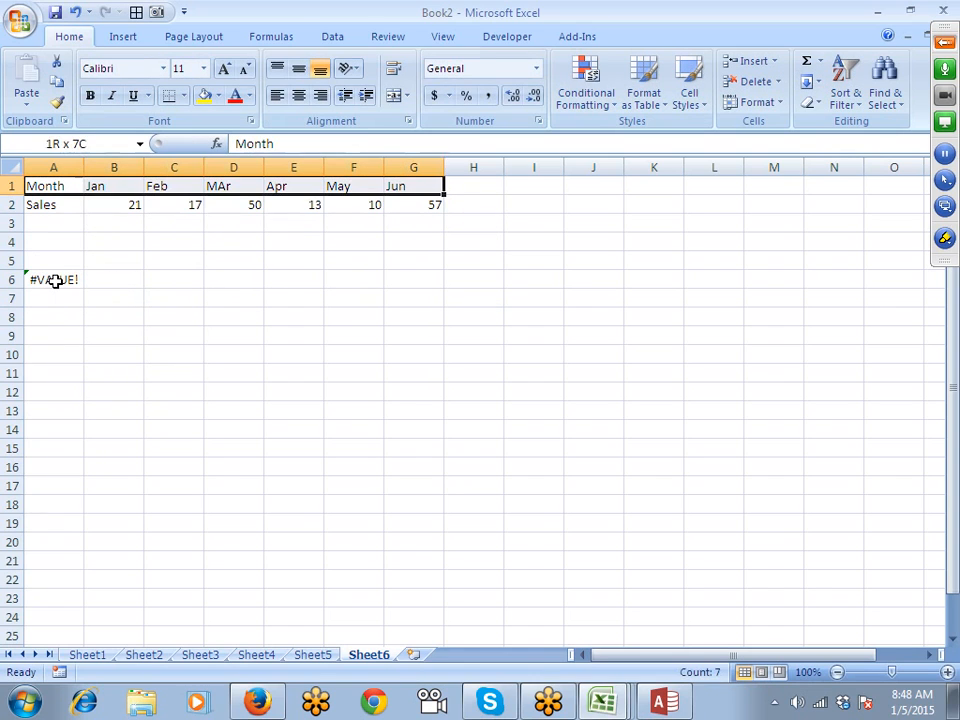
Extend the TRANSPOSE formula in A6 over A6:B12 as an array formula.
key(Down)
key(Down)
key(Down)
key(Down)
key(Down)
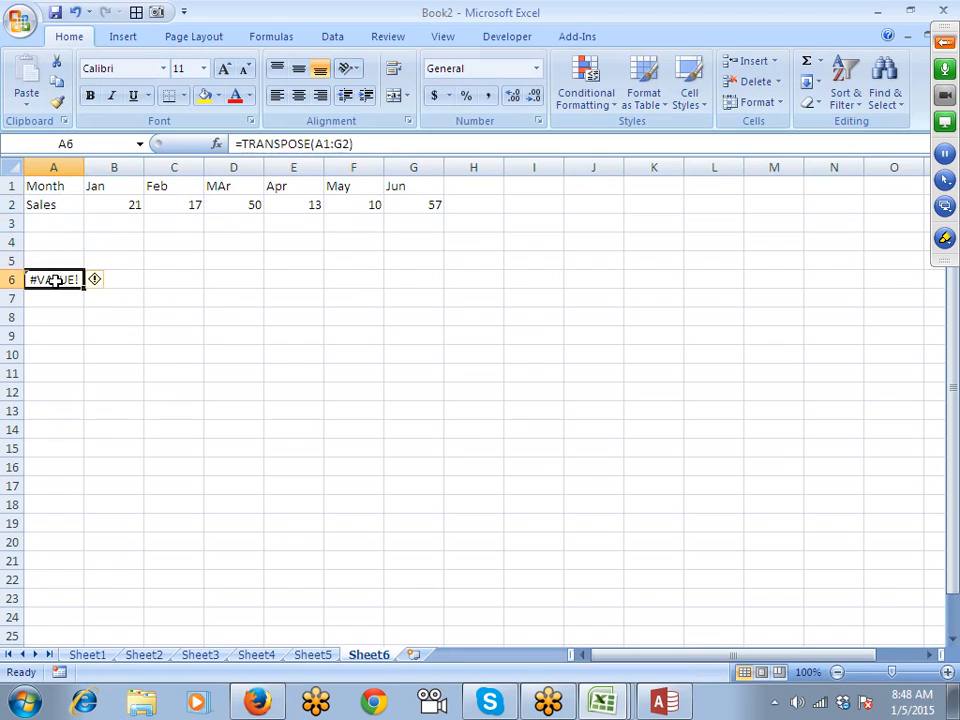
key(shift+Right)
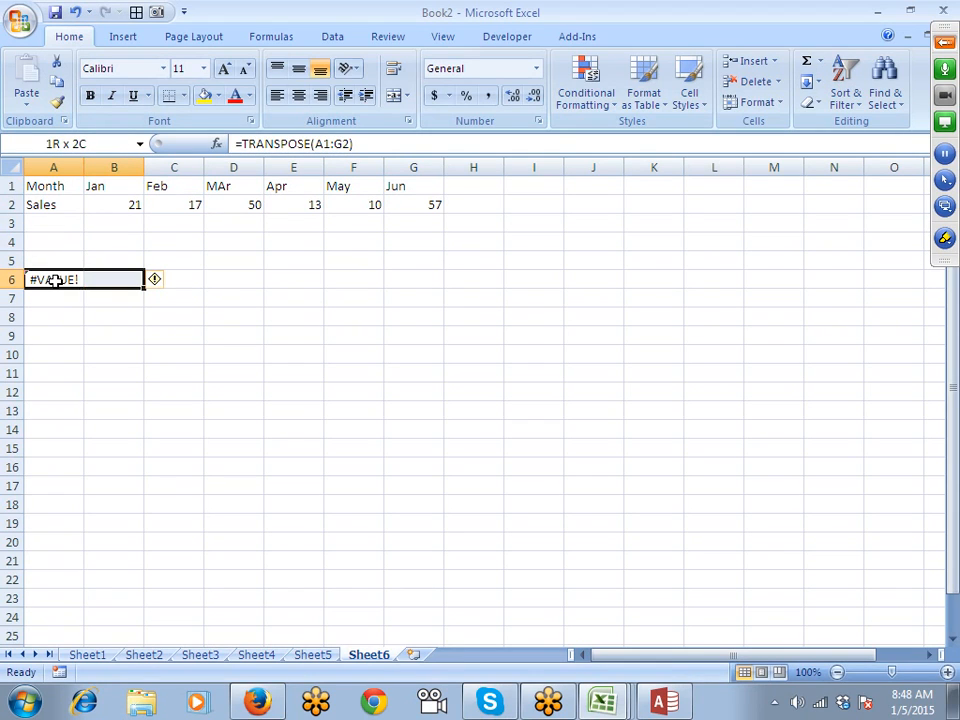
key(shift+Down)
key(shift+Down)
key(shift+Down)
key(shift+Down)
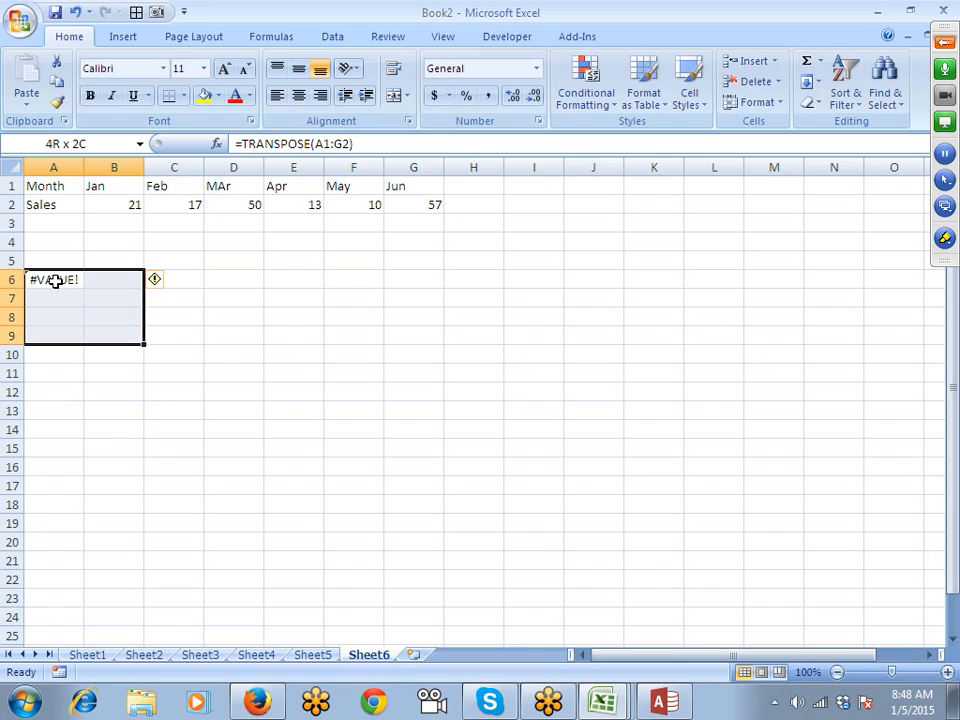
key(shift+Down)
key(shift+Down)
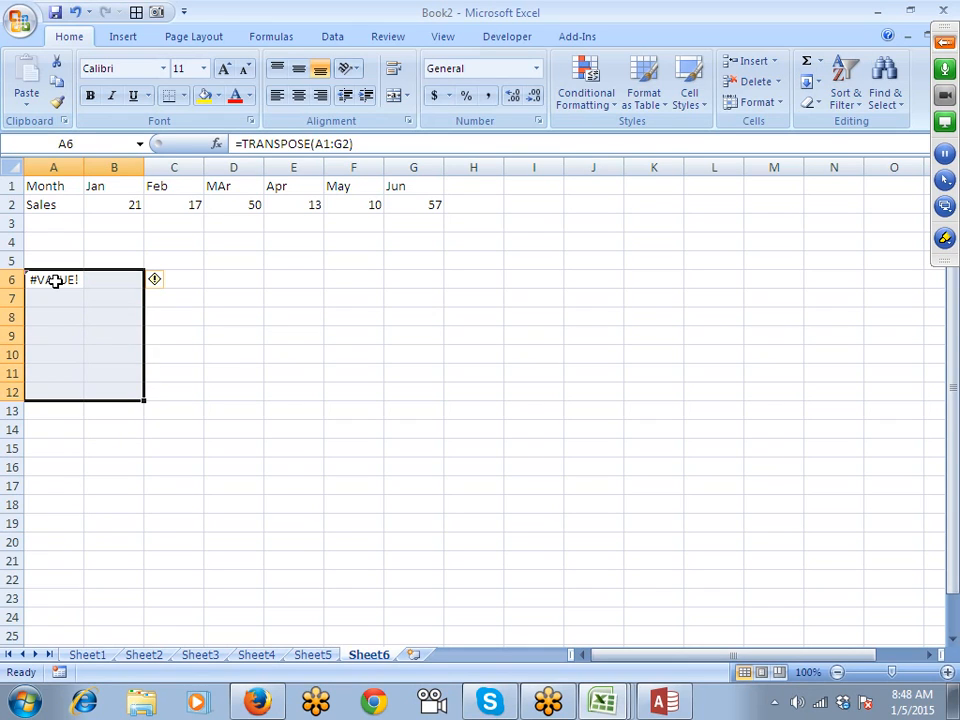
key(F2)
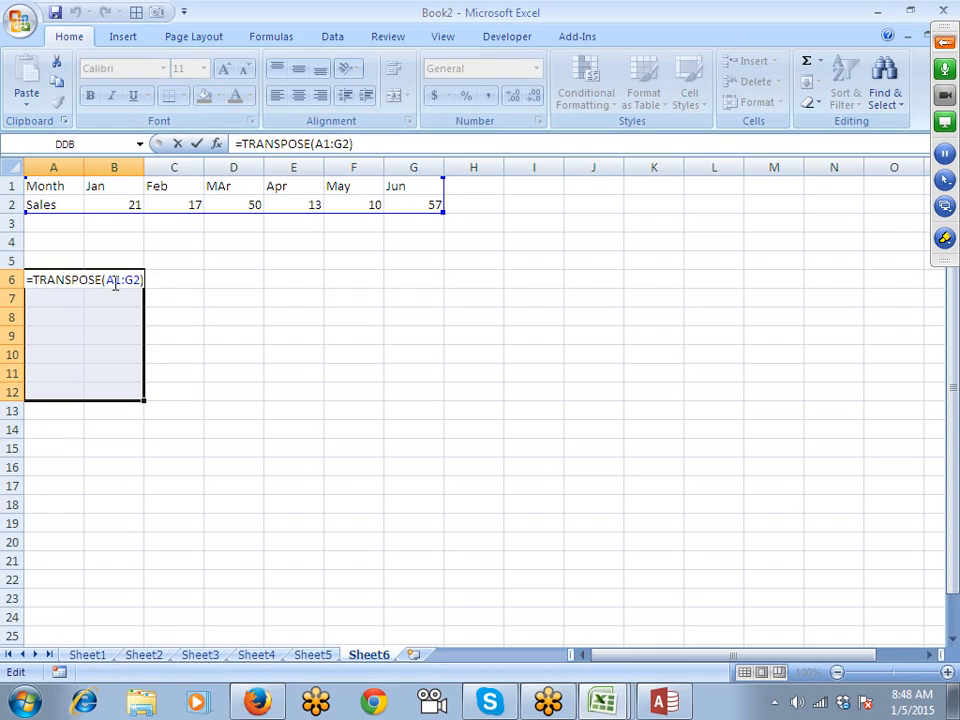
key(ctrl+shift+Return)
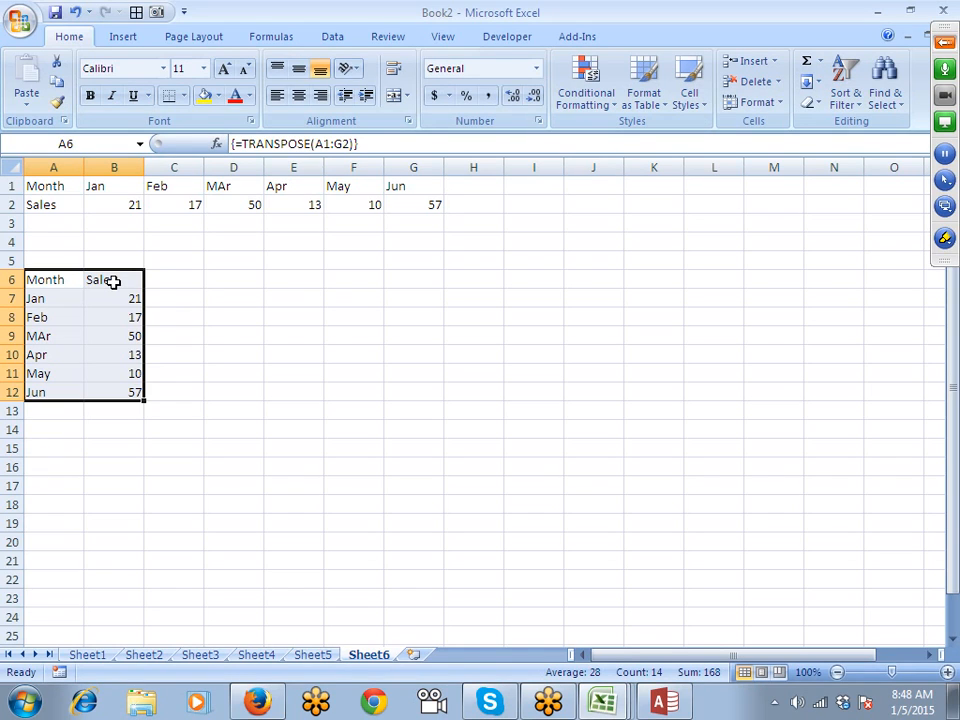
Set the April sales in E2 to 15 and check the linked April value in the transposed table.
key(Down)
key(Down)
key(Right)
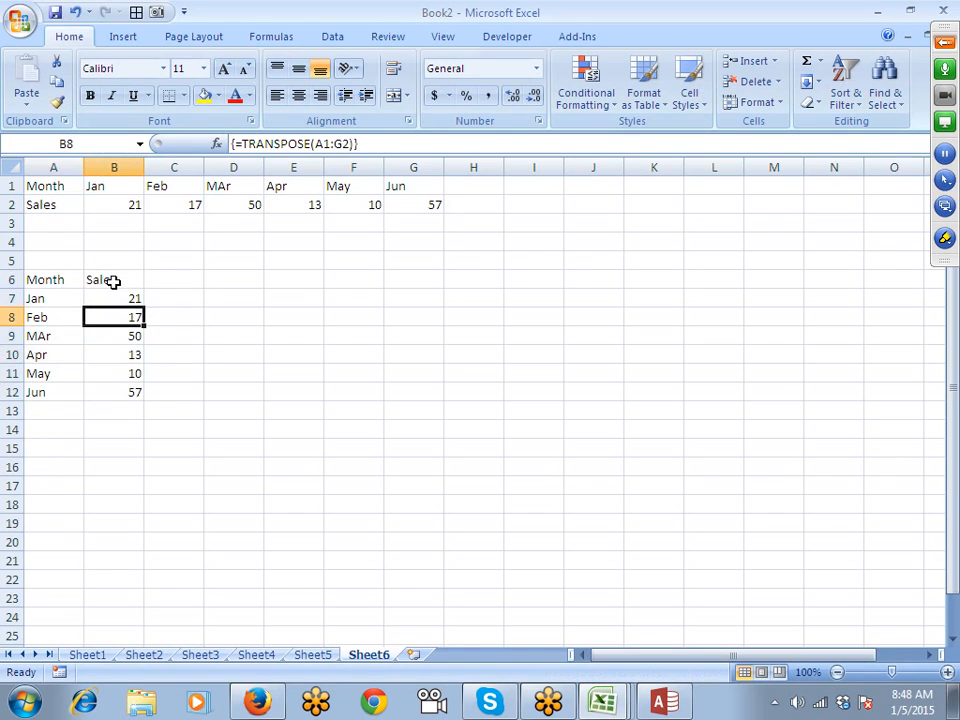
click(283, 206)
text(15)
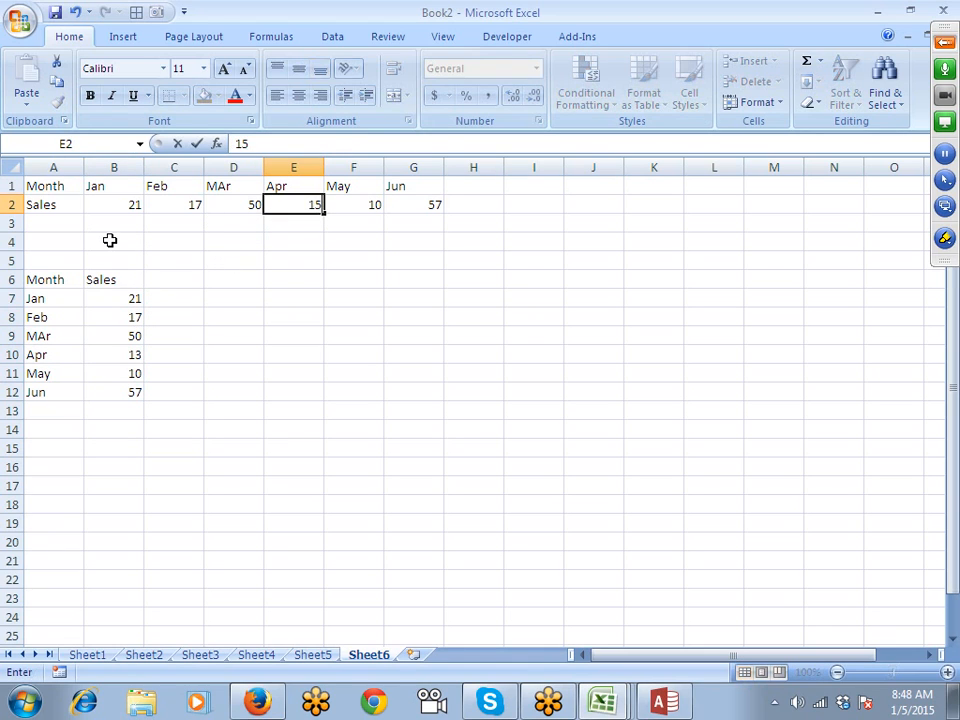
key(Return)
click(134, 358)
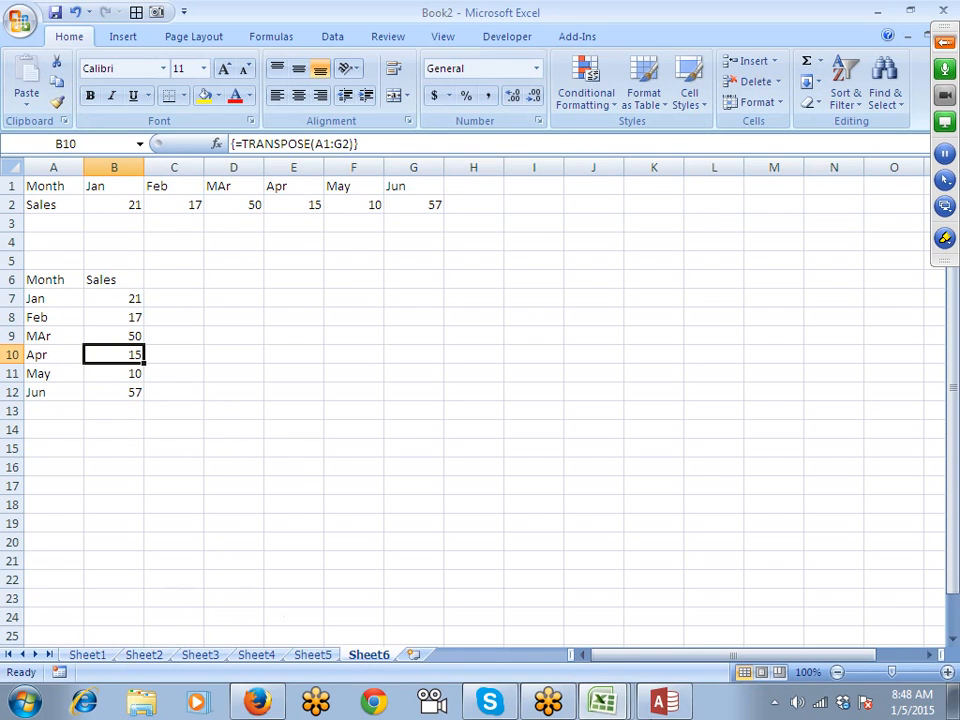
Compare the source range A1:G2 with the transposed table in A6:B12.
mouse_move(603, 708)
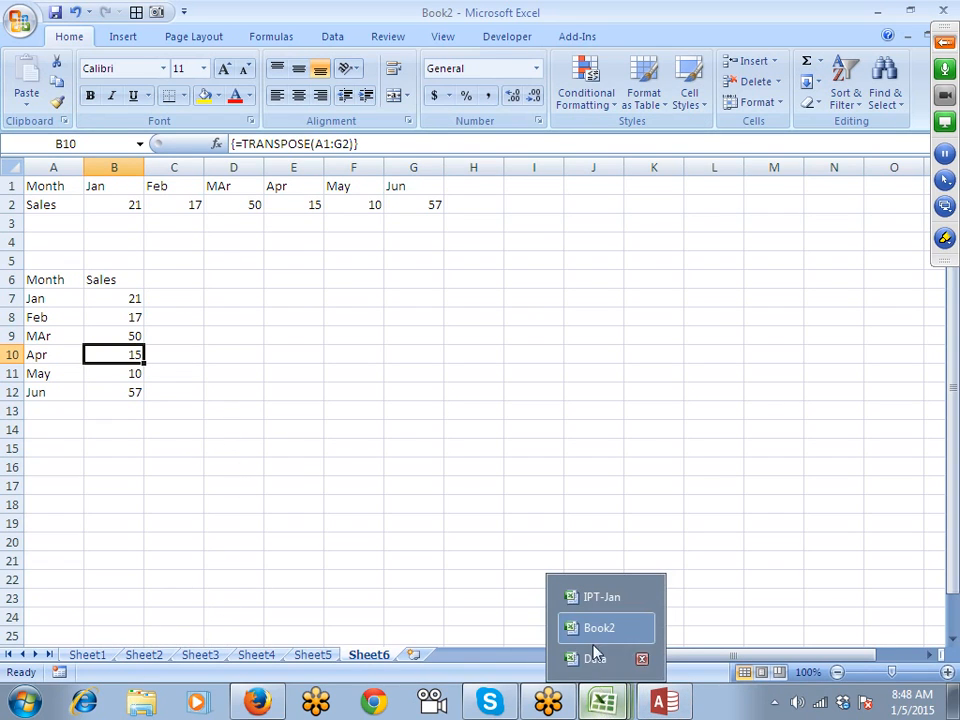
click(398, 408)
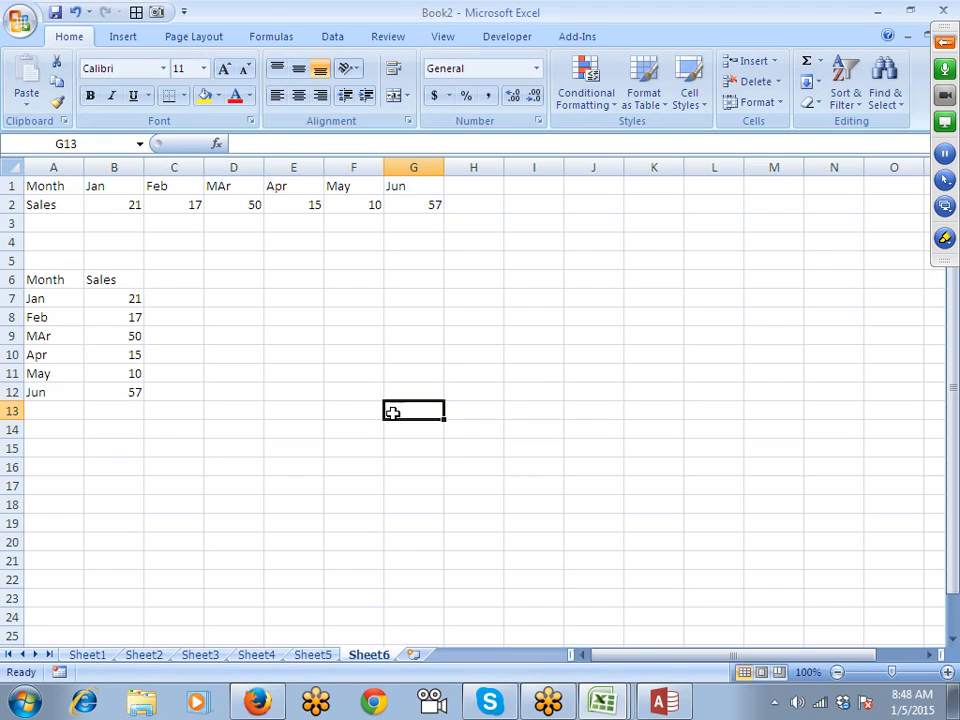
drag(47, 184, 416, 210)
drag(50, 282, 133, 386)
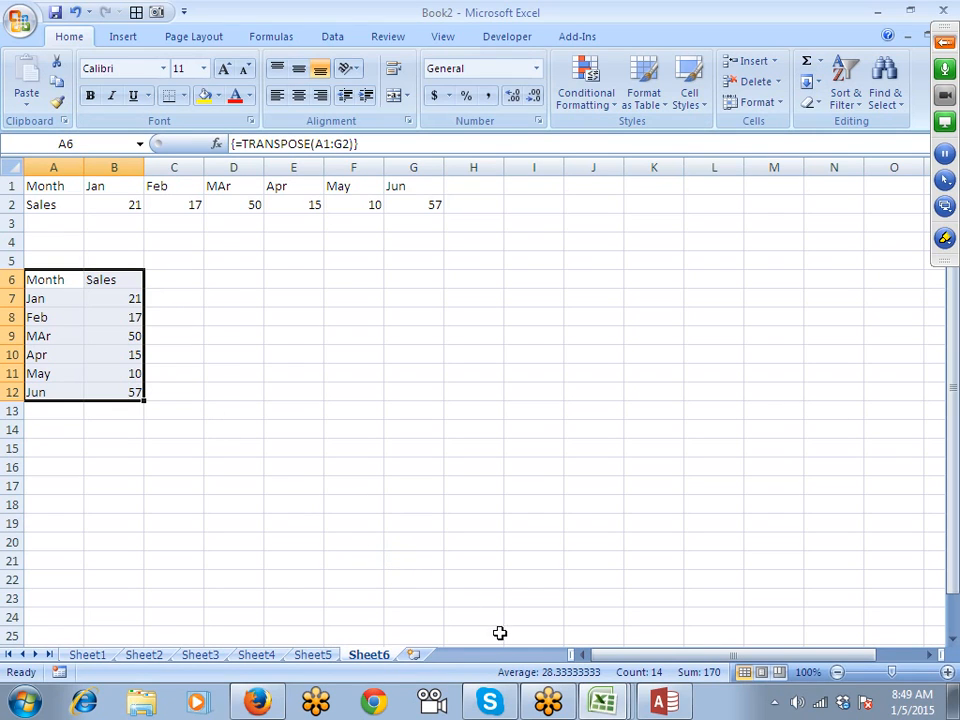
Switch to the Data workbook and go to cell A1 of the table on Sheet1.
click(618, 706)
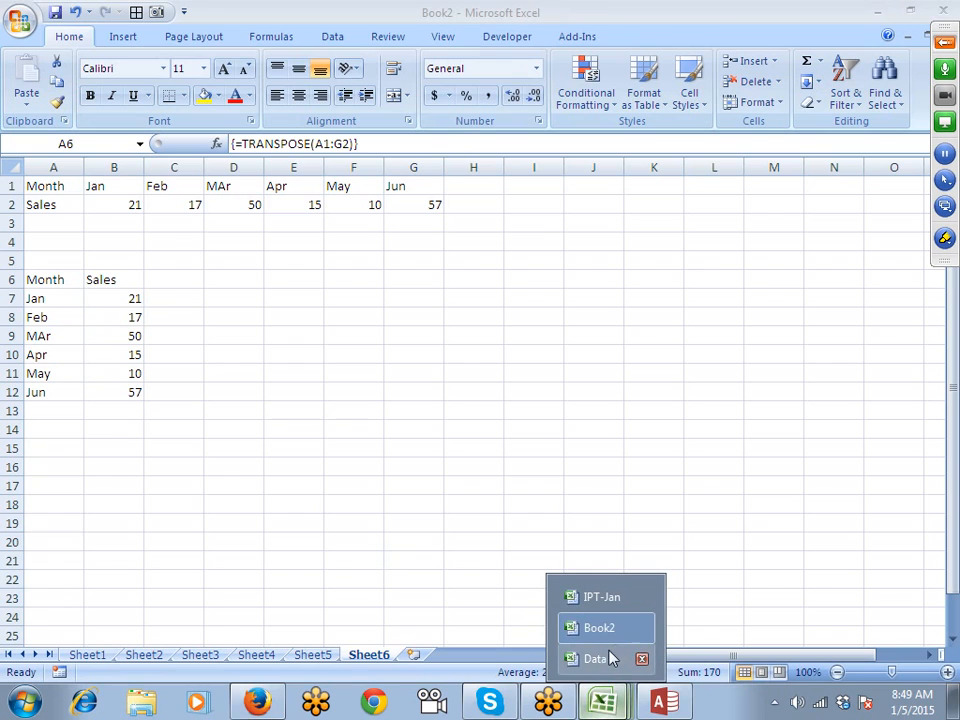
click(615, 598)
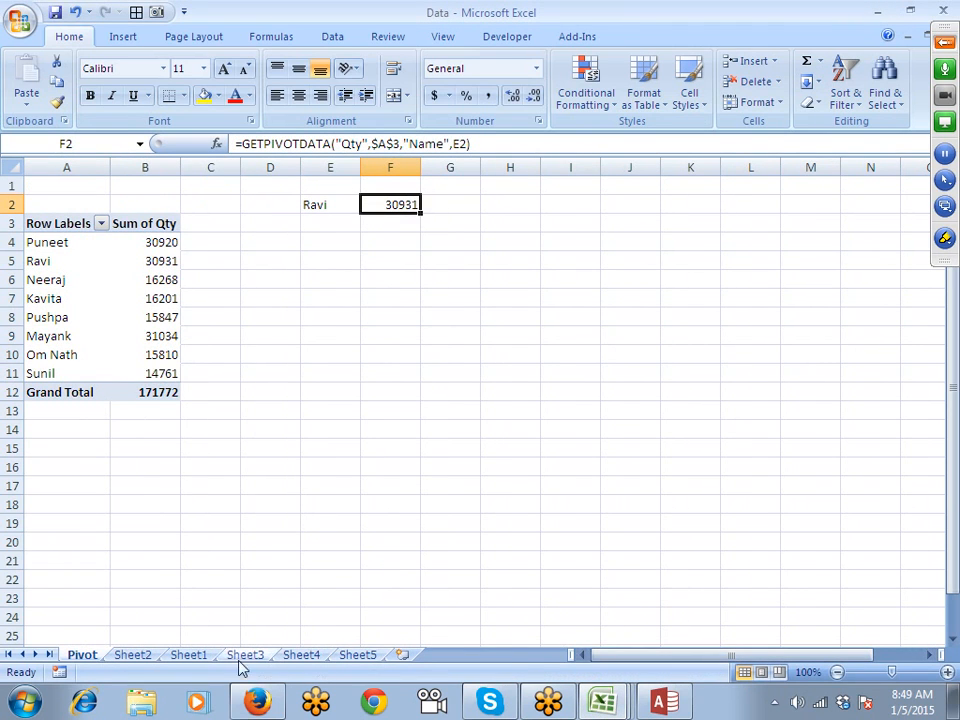
click(188, 655)
click(133, 427)
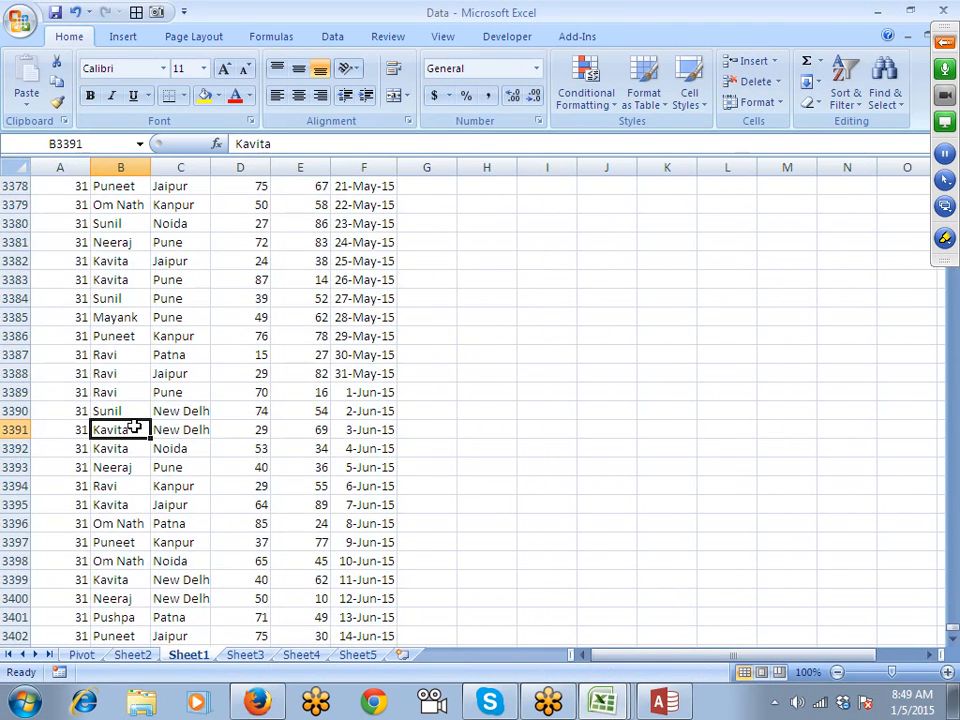
key(ctrl+Up)
key(Left)
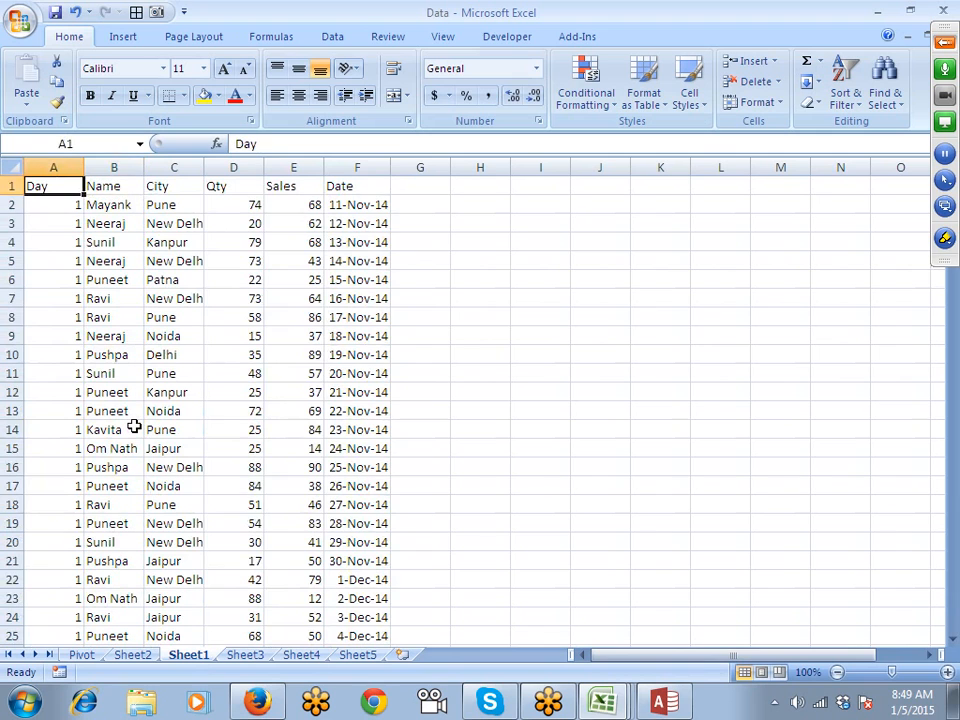
Copy the whole table A1:F3402, from Day to Date, into cell A1 of a new workbook.
key(ctrl+shift+Right)
key(ctrl+shift+Down)
key(ctrl+c)
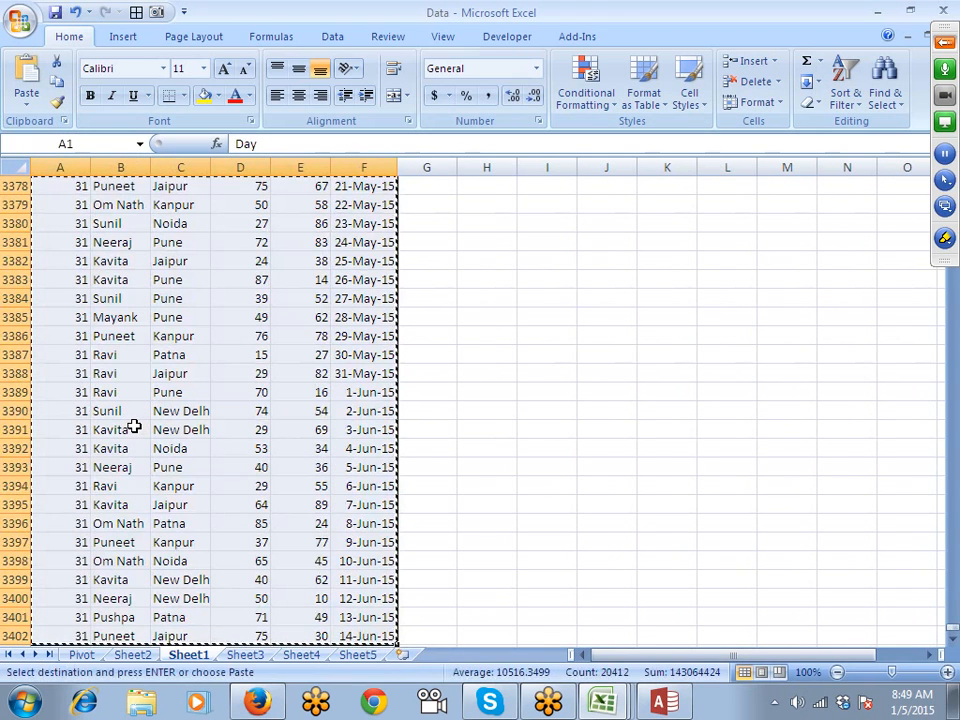
key(ctrl+n)
key(ctrl+v)
key(Escape)
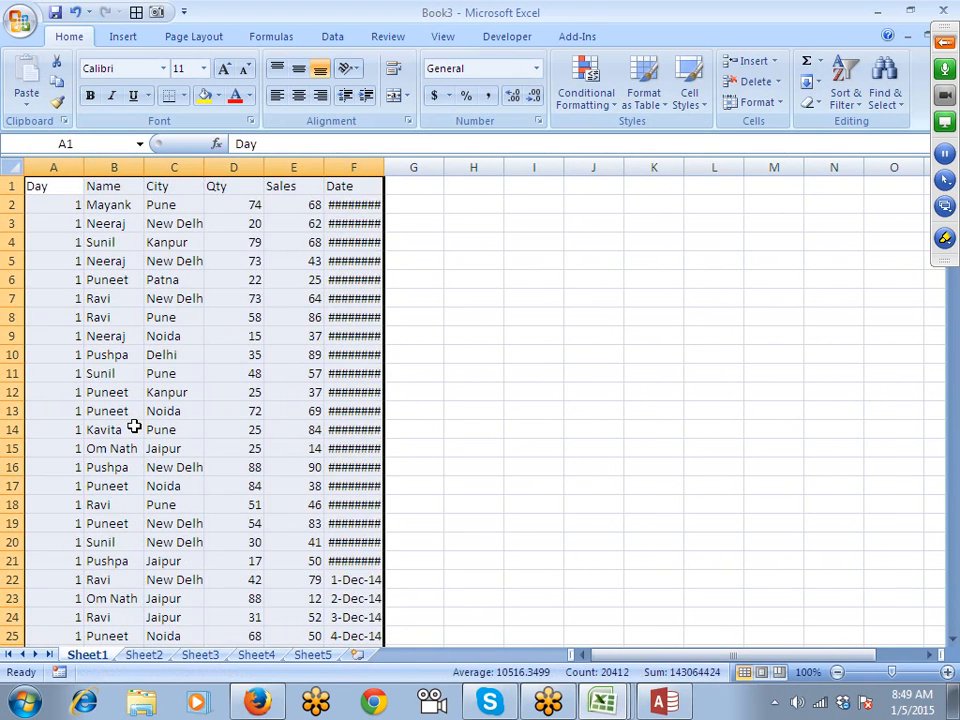
Enter the name found in B4 into cell I3 as the lookup value.
key(Right)
key(Right)
key(Right)
key(Right)
key(Right)
key(Right)
key(Right)
key(Right)
key(Down)
key(Down)
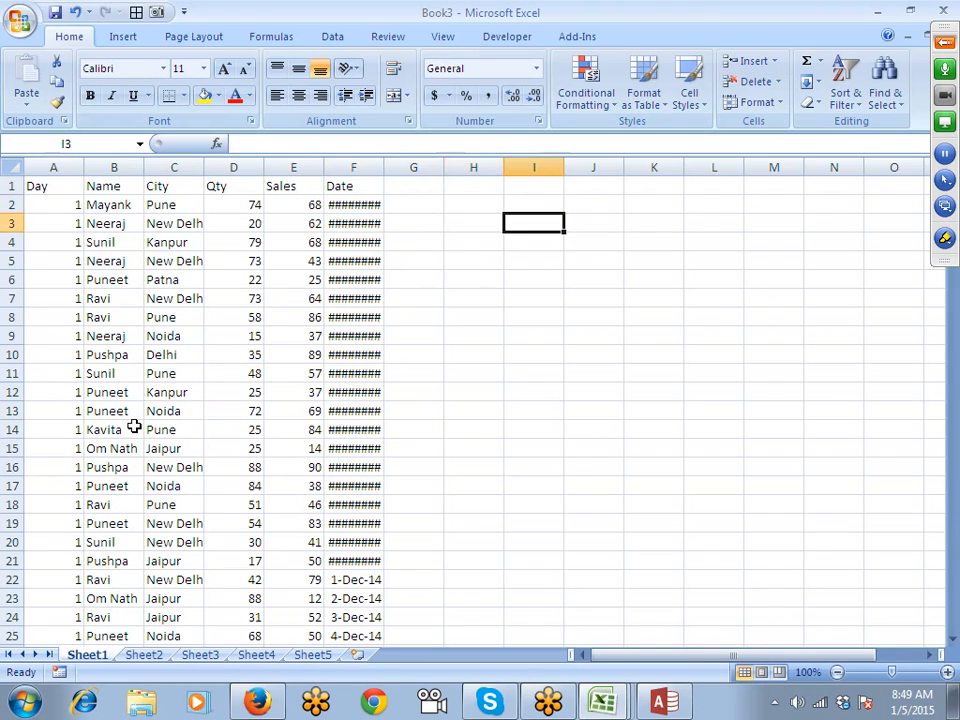
text(Sunil)
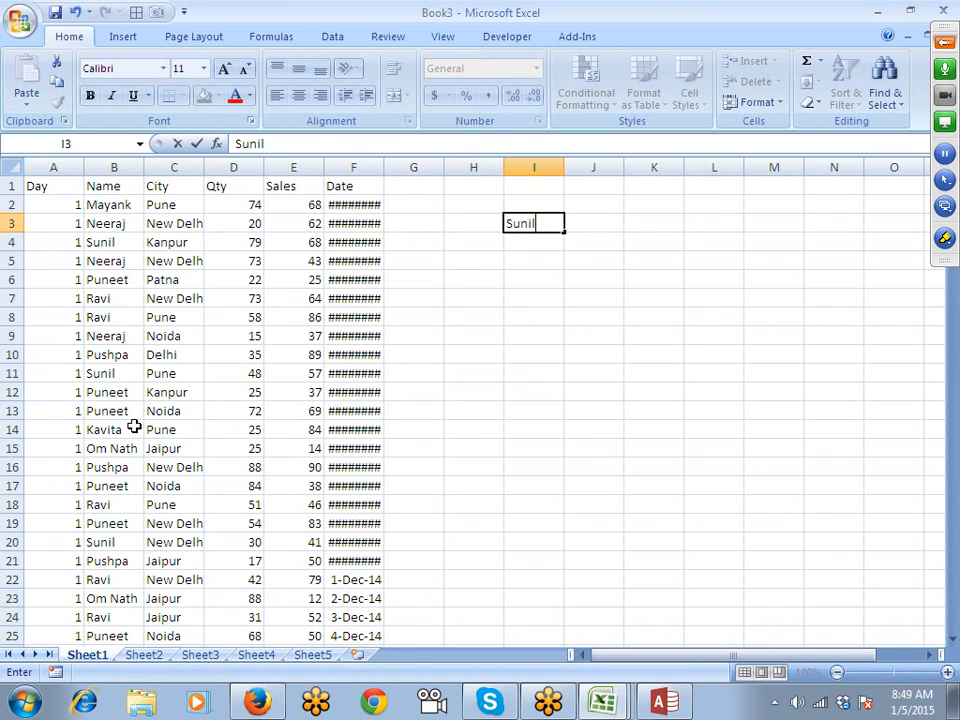
key(Return)
key(Up)
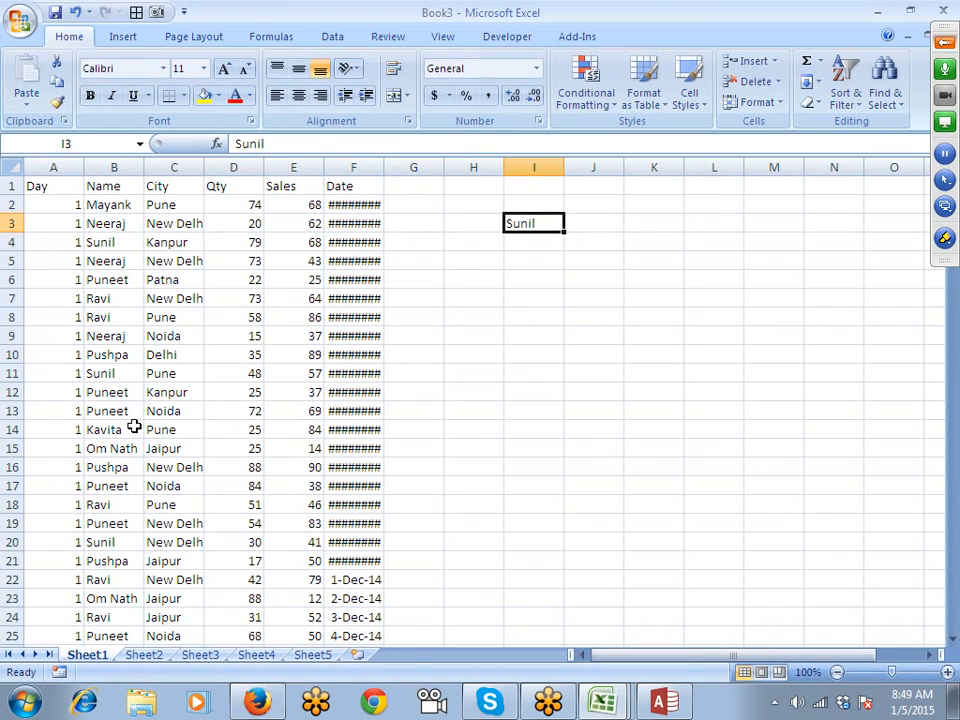
Examine the Name column up to its header in B1 as the range to search.
key(Left)
key(Left)
key(Left)
key(Left)
key(Left)
key(Left)
key(Left)
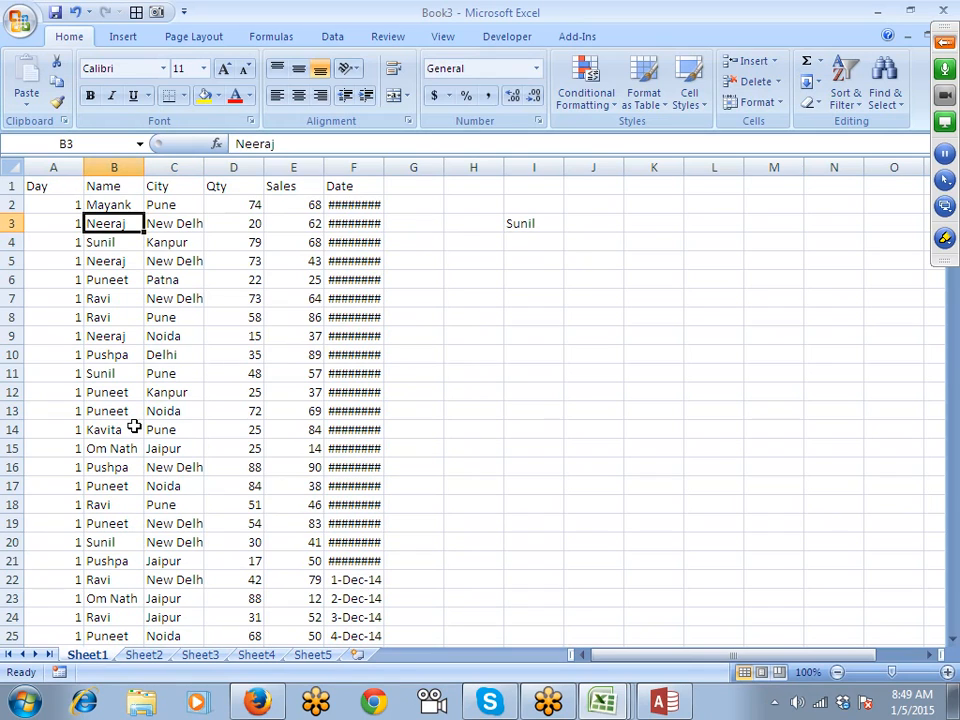
key(Up)
key(Up)
Enter the formula =MATCH(I3,B:B,0) in cell J3 to find the name's position in column B.
key(Right)
key(Right)
key(Right)
key(Right)
key(Right)
key(Right)
key(Right)
key(Right)
key(Down)
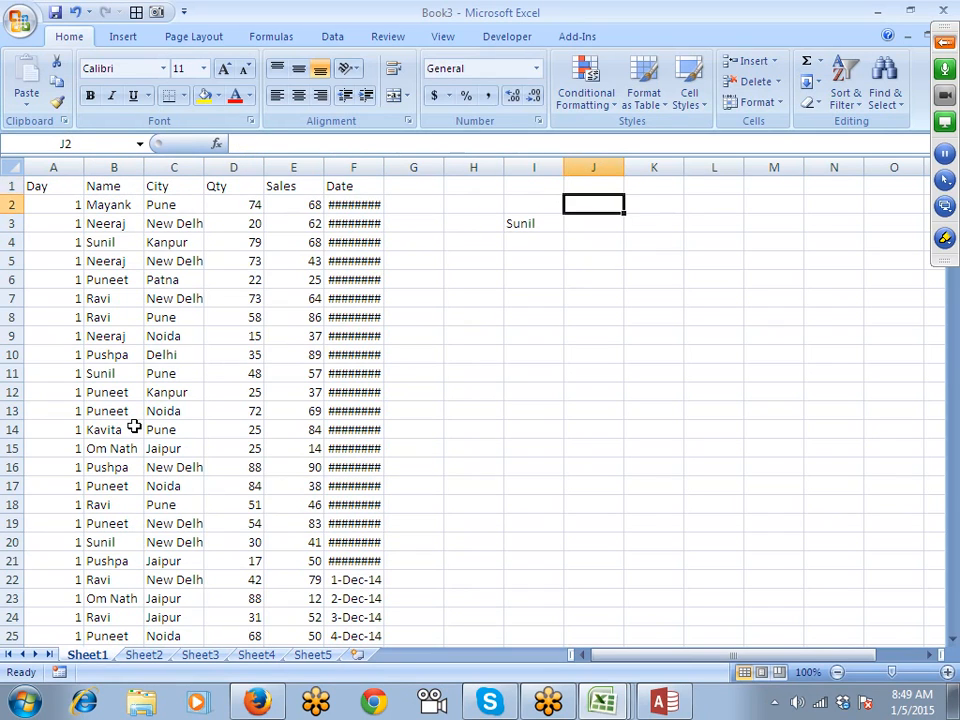
key(Down)
text(=mat)
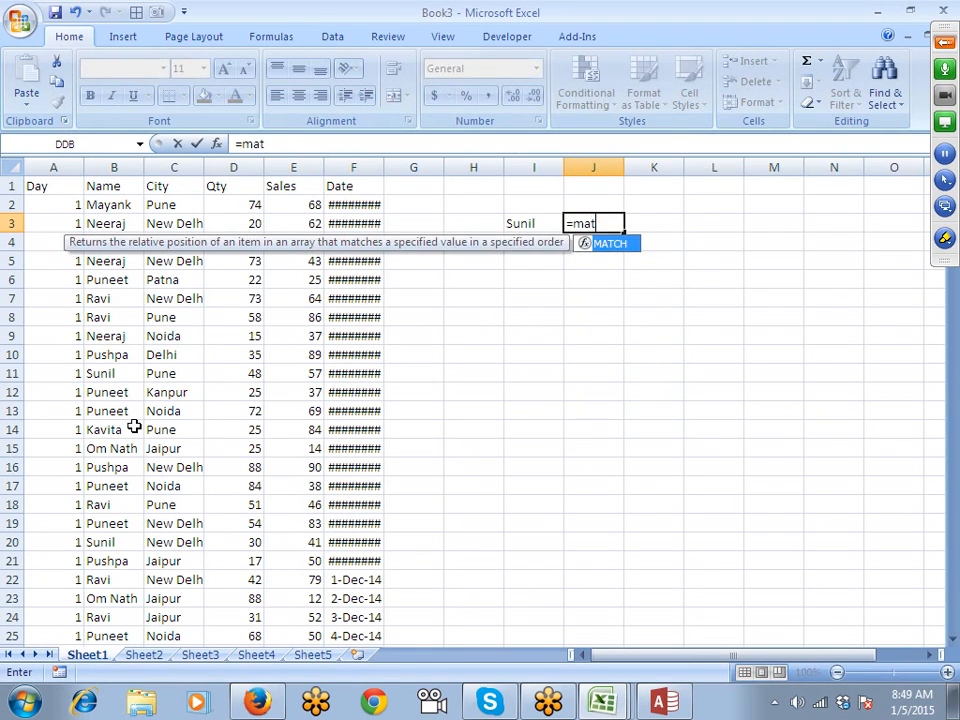
key(Tab)
key(Left)
text(,)
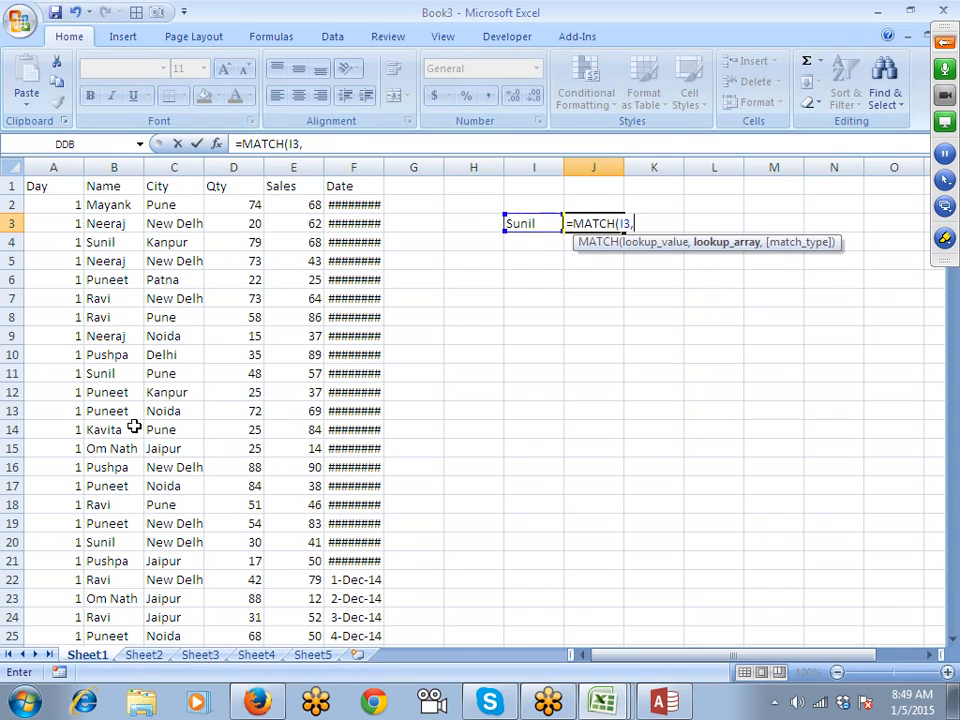
key(Left)
key(Left)
key(Left)
key(Left)
key(Left)
key(Left)
key(Left)
key(Left)
key(Left)
key(Right)
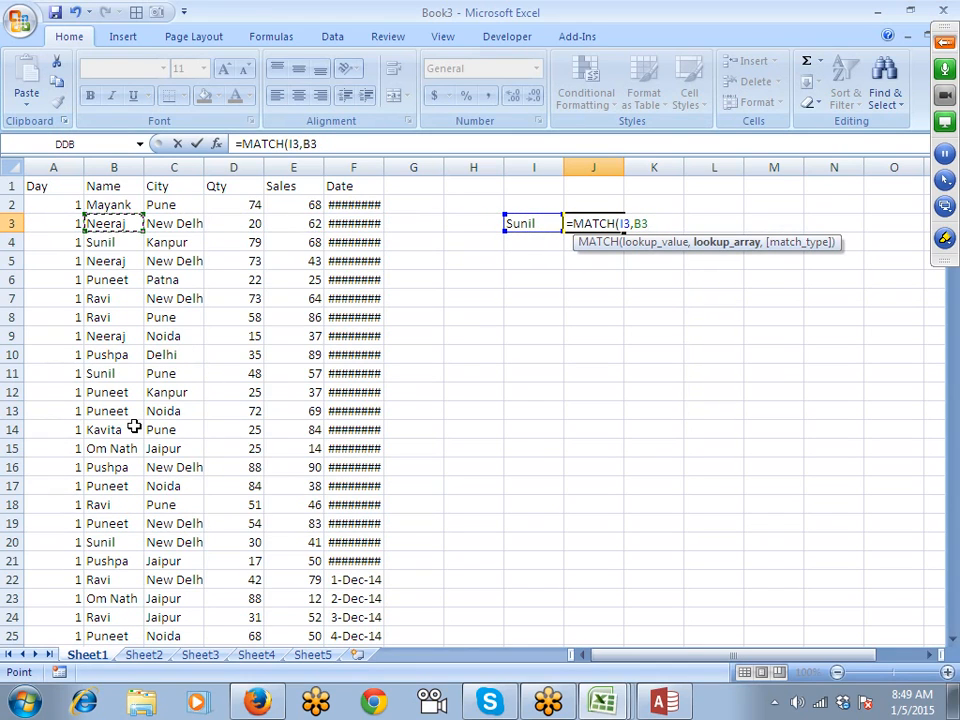
key(ctrl+space)
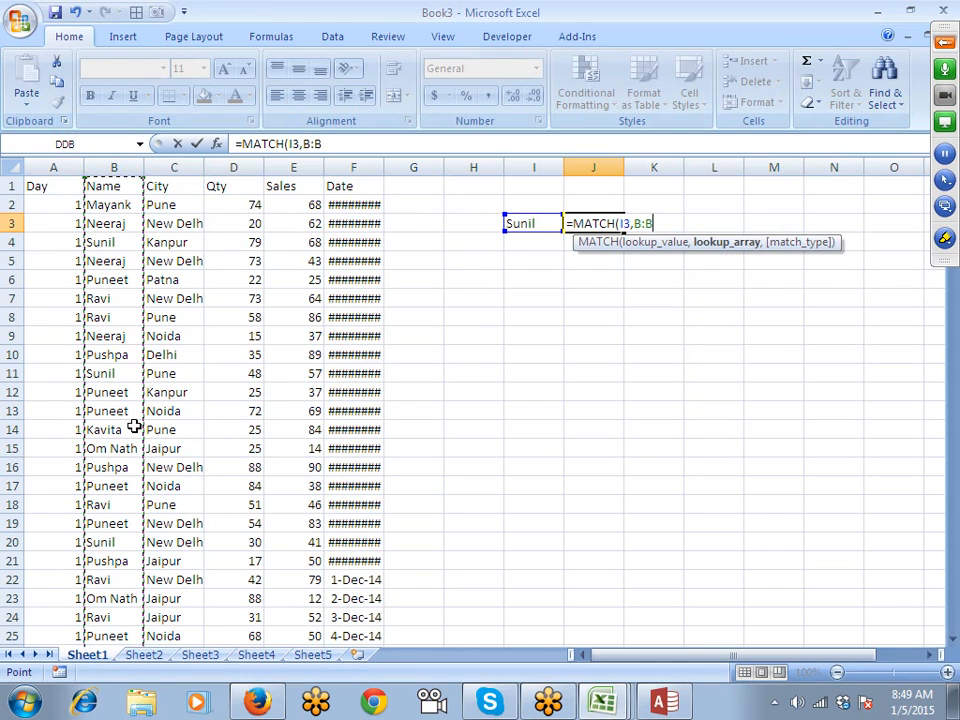
text(,)
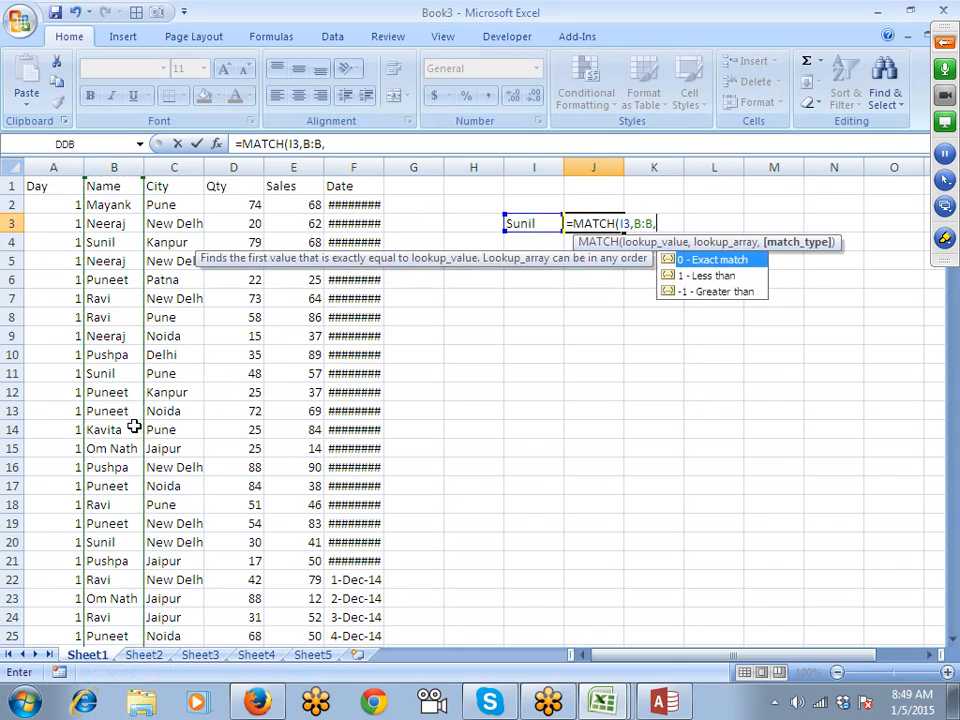
text(0)
key(Return)
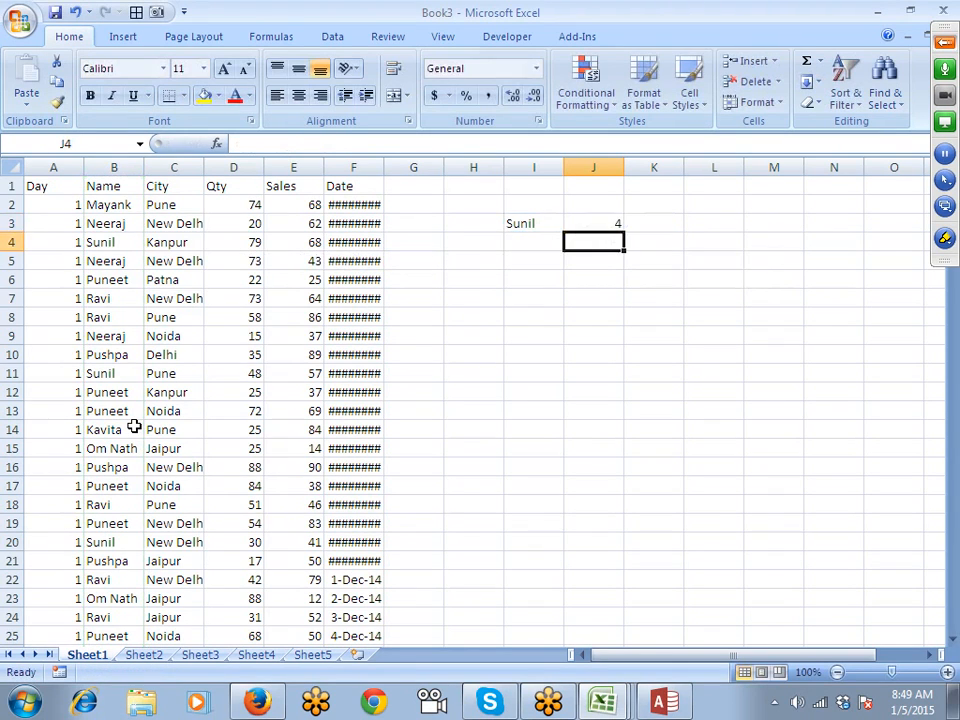
Check the MATCH formula in J3 against the name's position by counting down column B from B1 to B4.
key(Up)
key(F2)
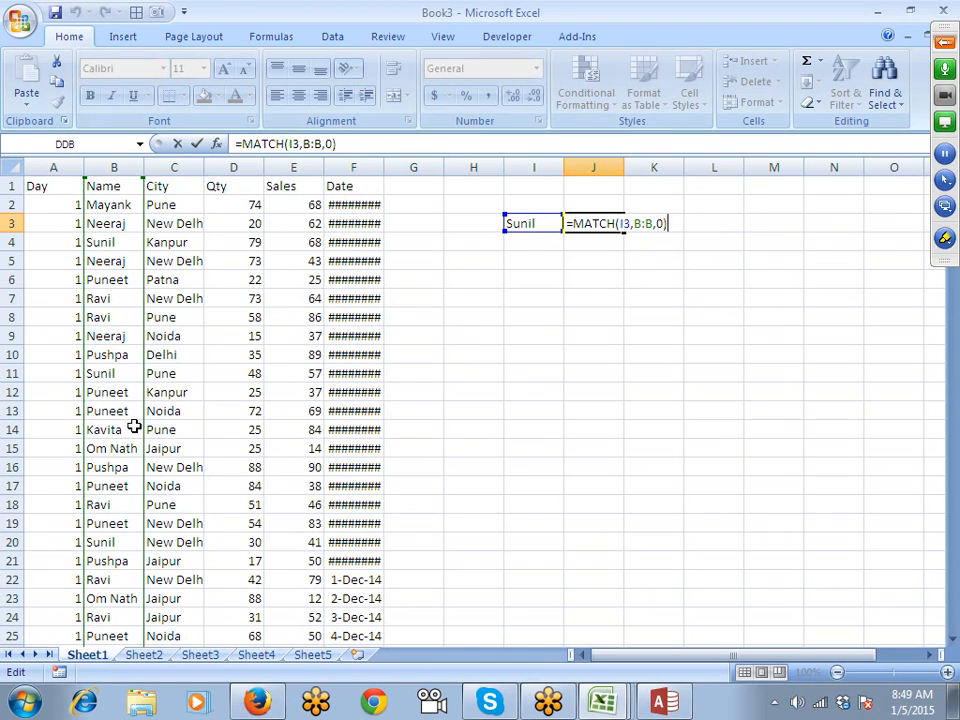
key(Return)
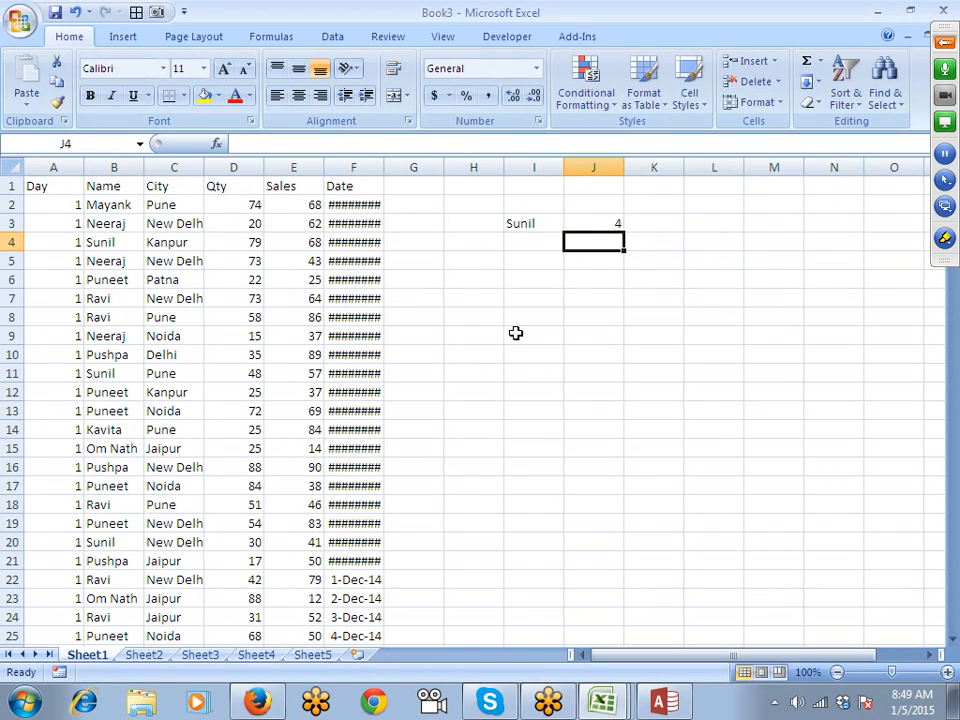
click(105, 186)
key(Down)
key(Down)
key(Down)
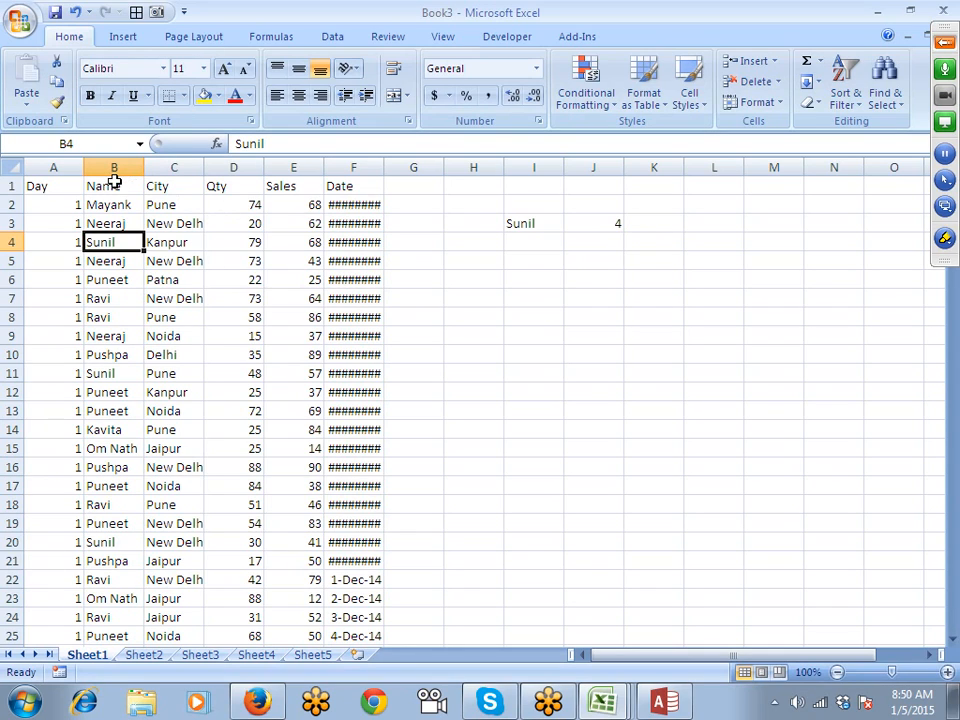
click(114, 182)
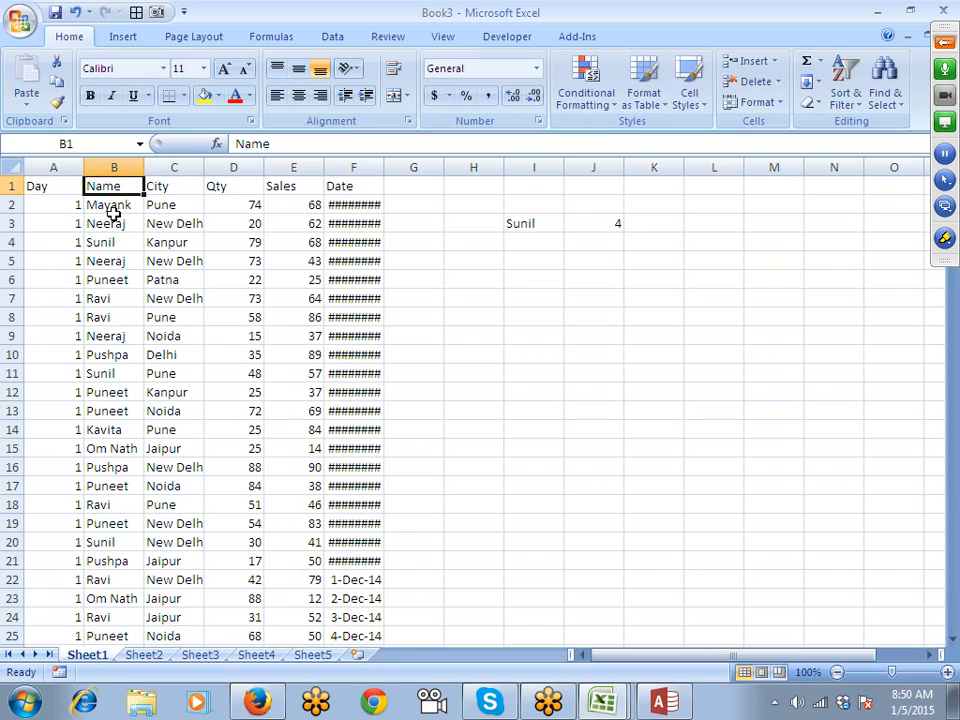
click(110, 221)
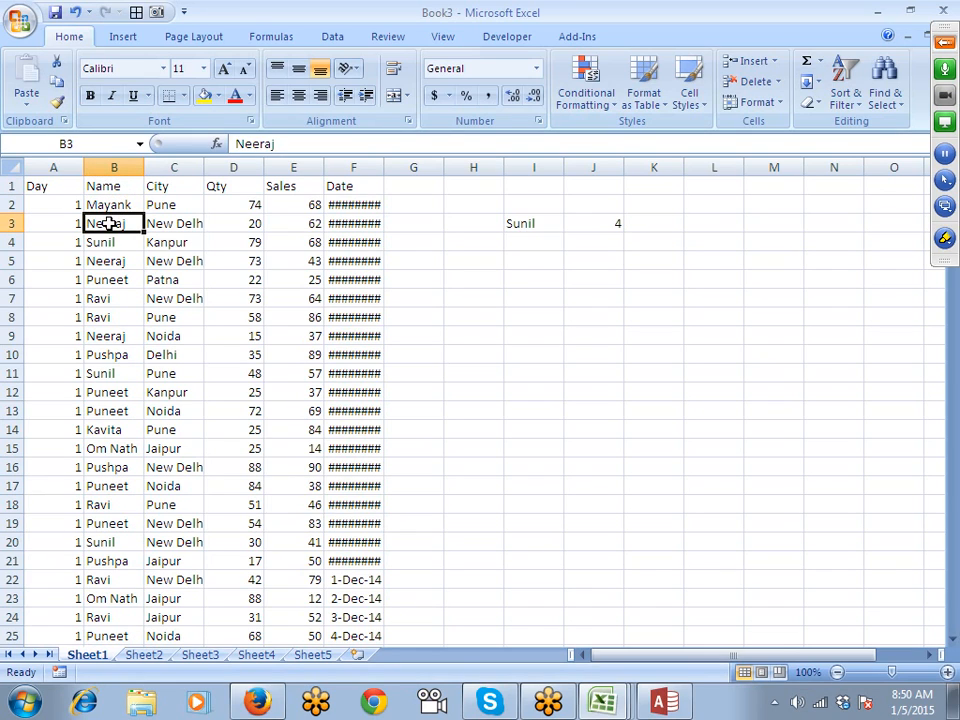
Review the lookup value, lookup array and match type arguments of the MATCH formula in J3.
click(611, 223)
double_click(611, 224)
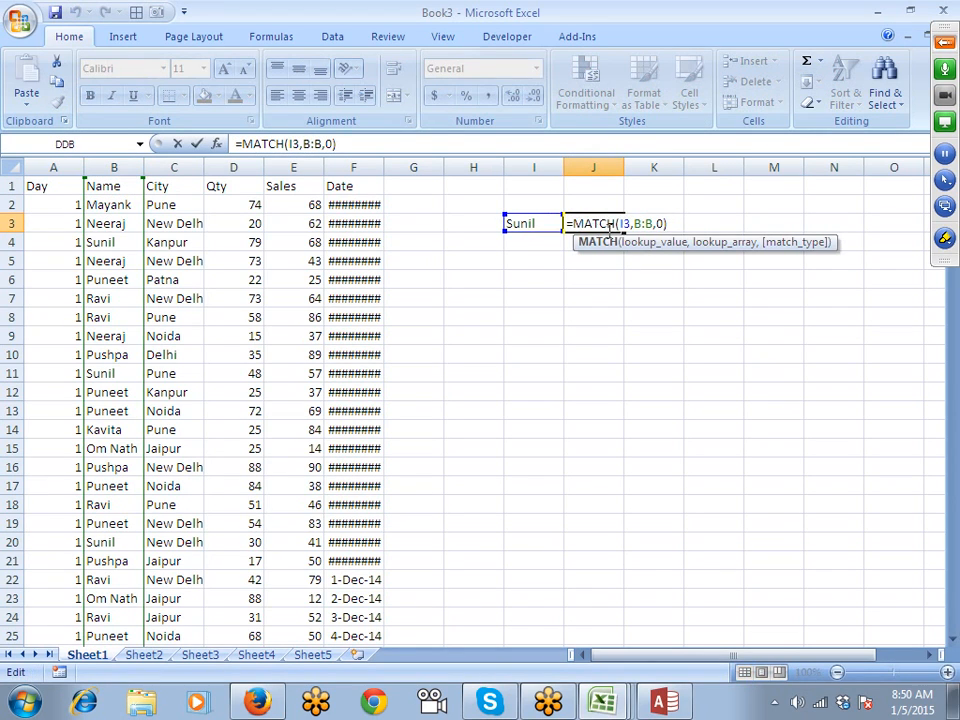
double_click(626, 223)
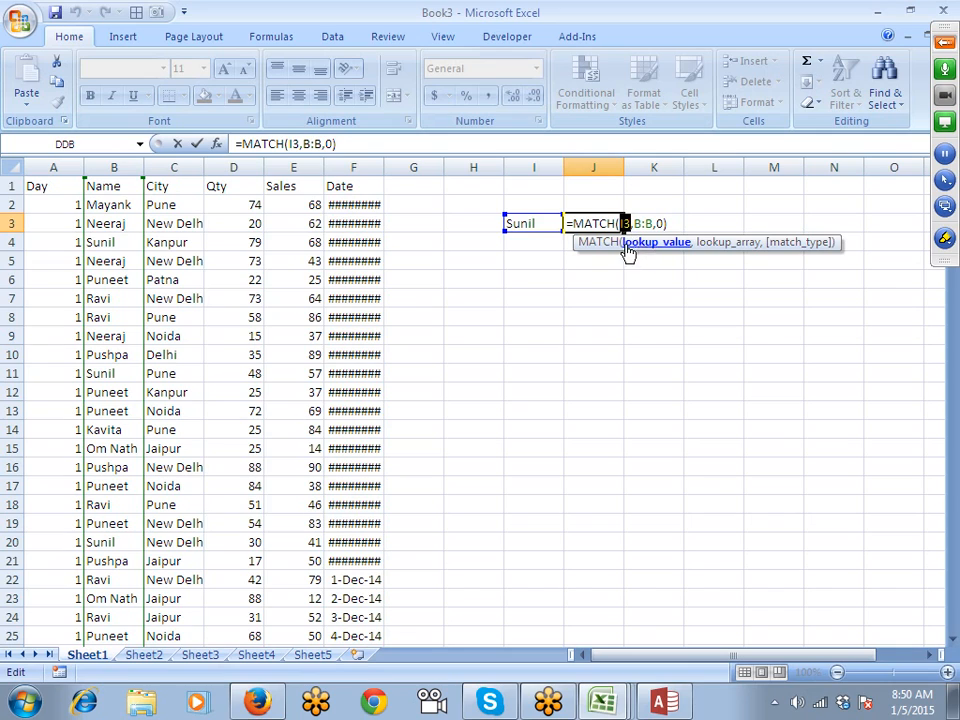
click(641, 224)
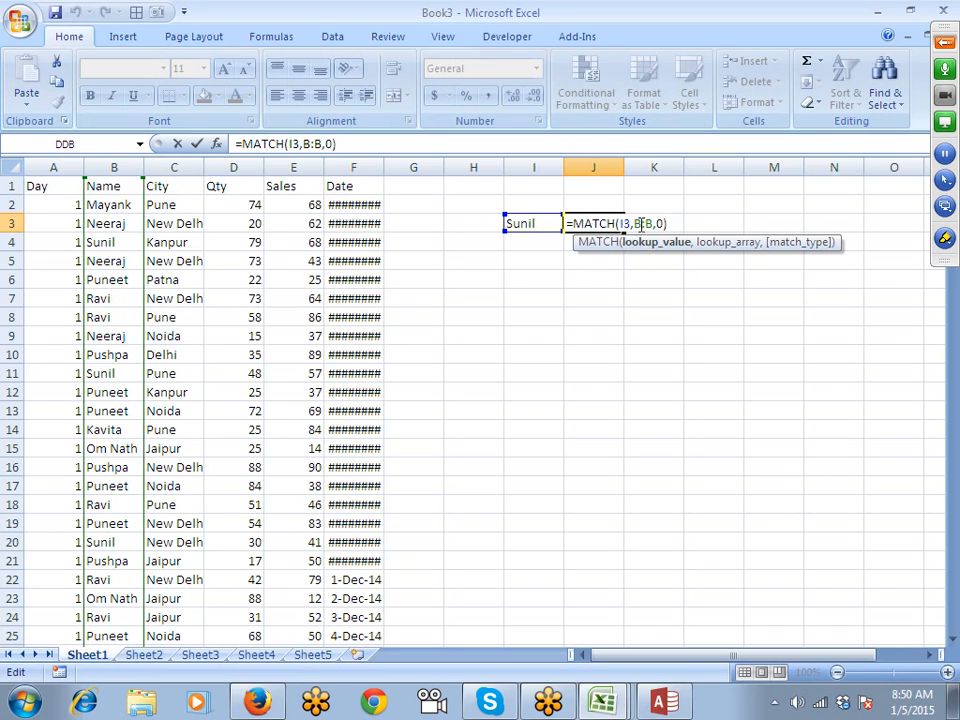
double_click(641, 224)
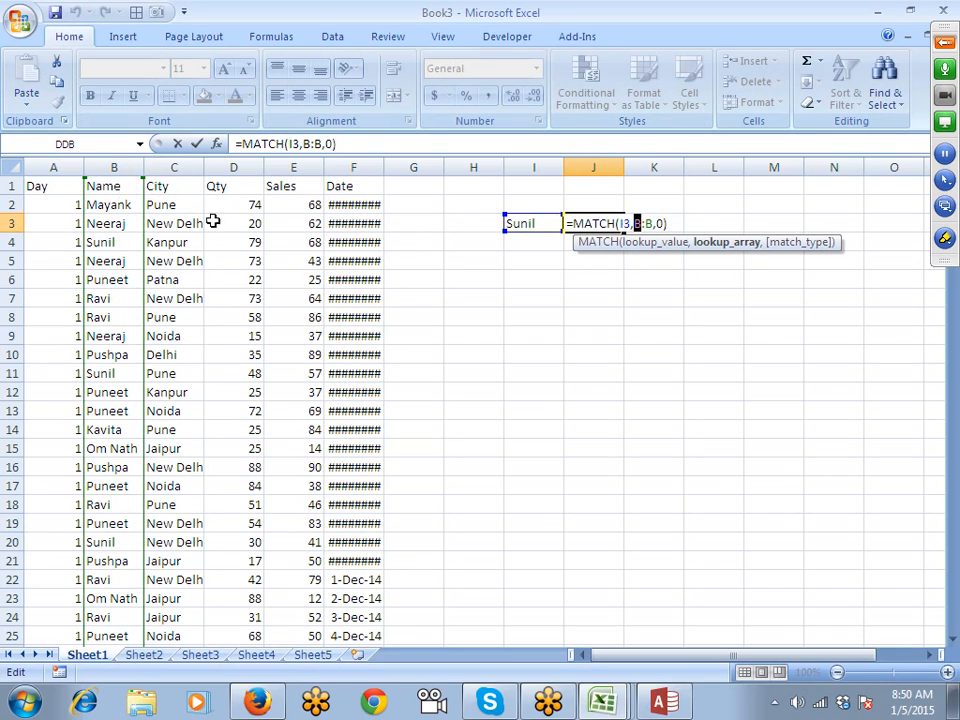
click(663, 225)
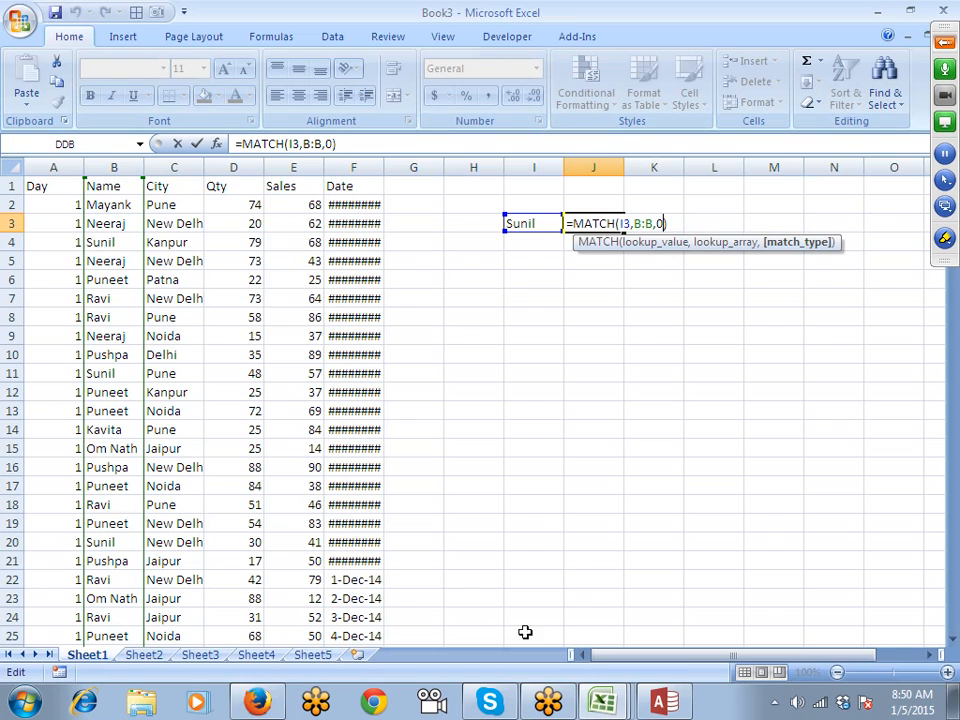
key(ctrl+Return)
Copy the quantities in D2:D13 to the range starting at H7.
drag(251, 204, 231, 407)
key(ctrl+c)
click(484, 302)
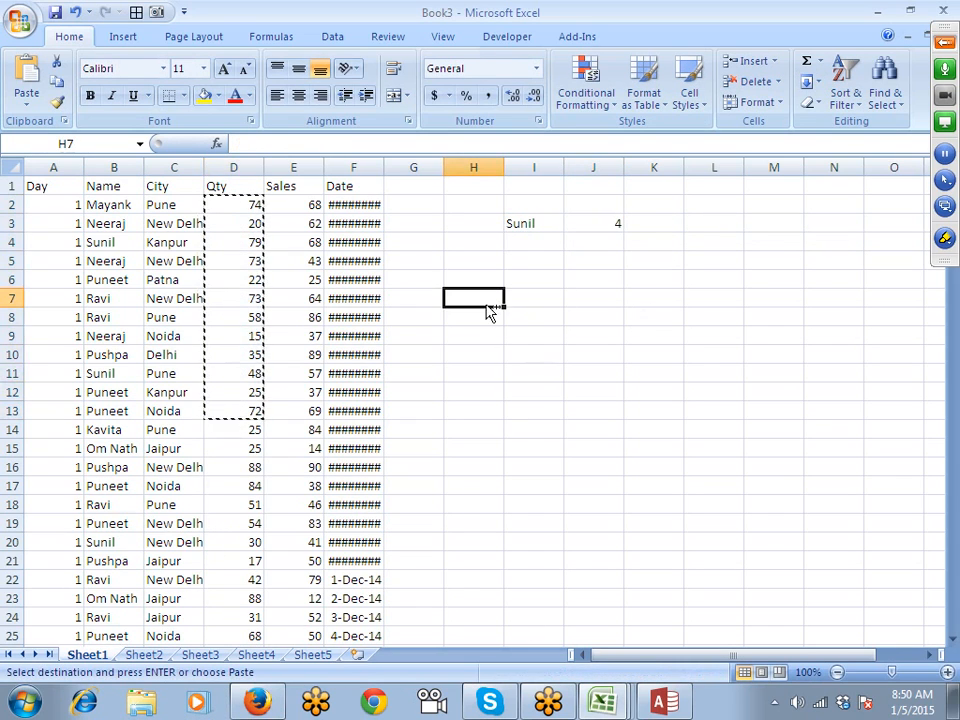
key(ctrl+v)
key(Escape)
Enter the lookup value 22 in J8 and the exact-match formula =MATCH(J8,H7:H18,0) in K8.
click(615, 319)
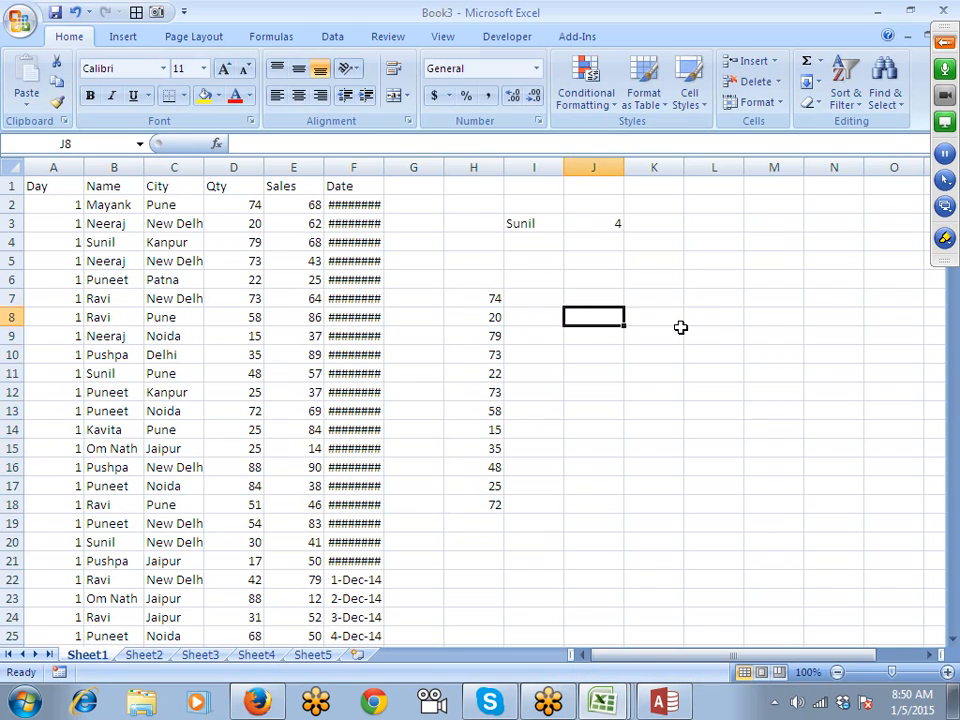
text(22)
click(680, 325)
text(=mat)
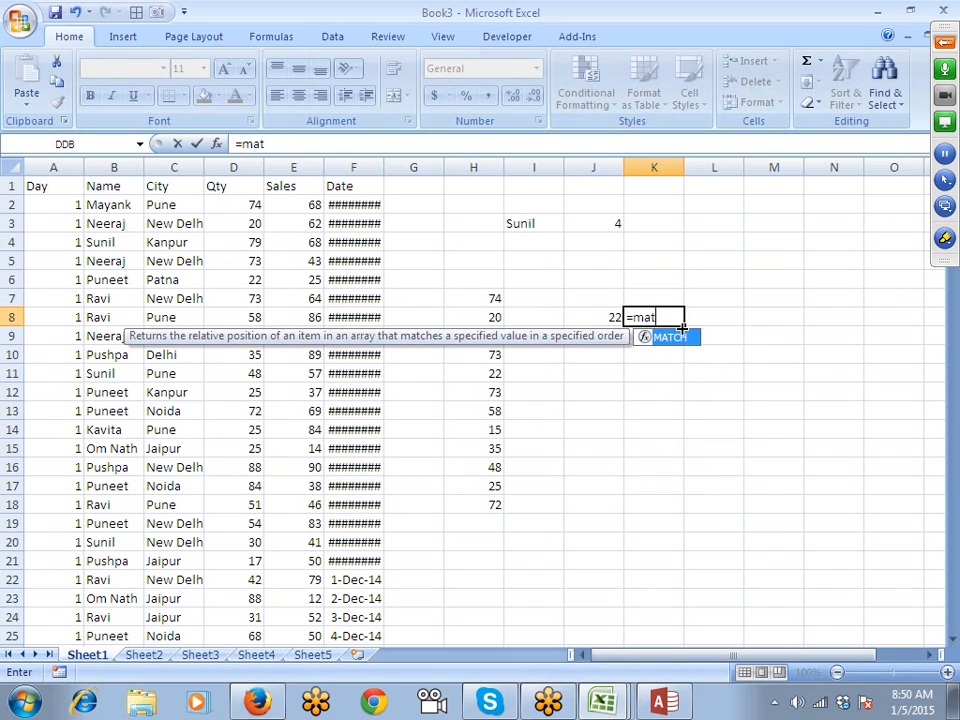
key(Tab)
key(Left)
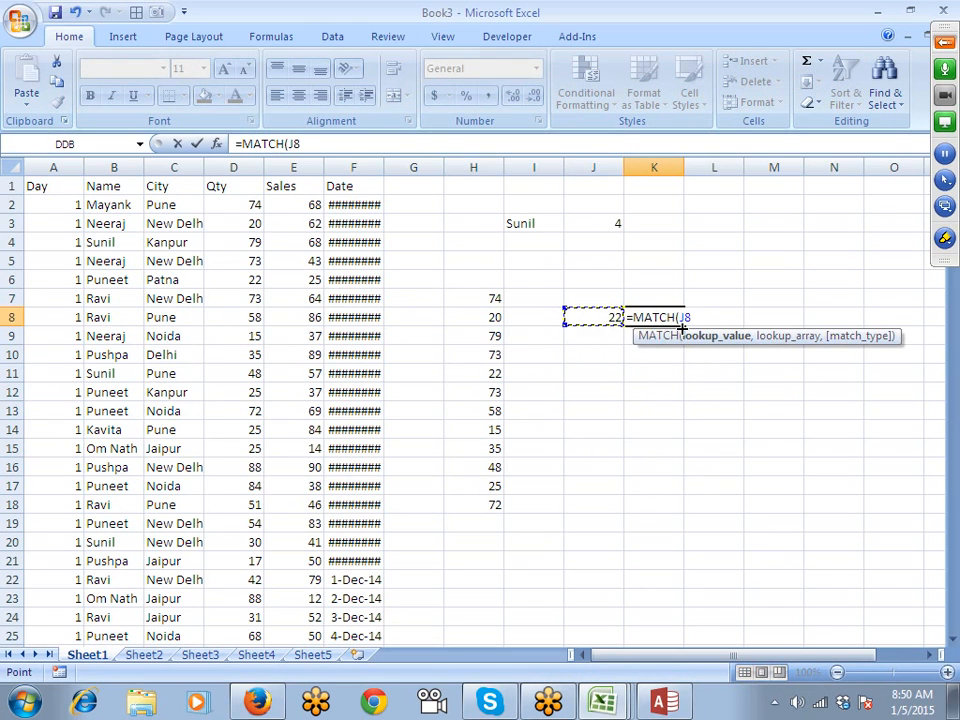
text(,)
key(Left)
key(Left)
key(Left)
key(Up)
key(ctrl+shift+Down)
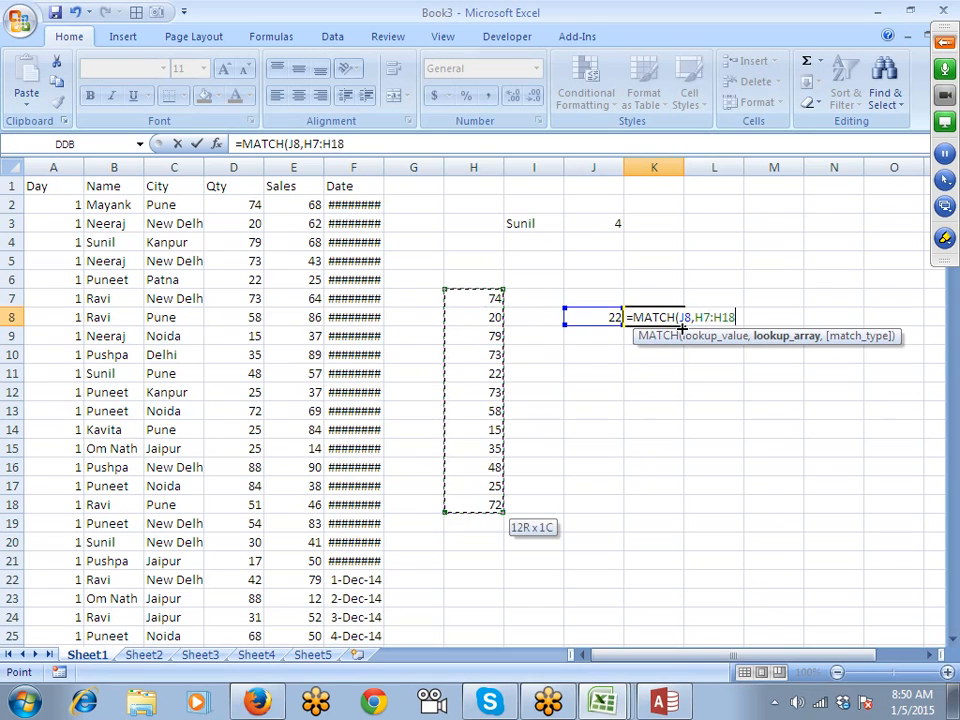
text(,0)
key(Return)
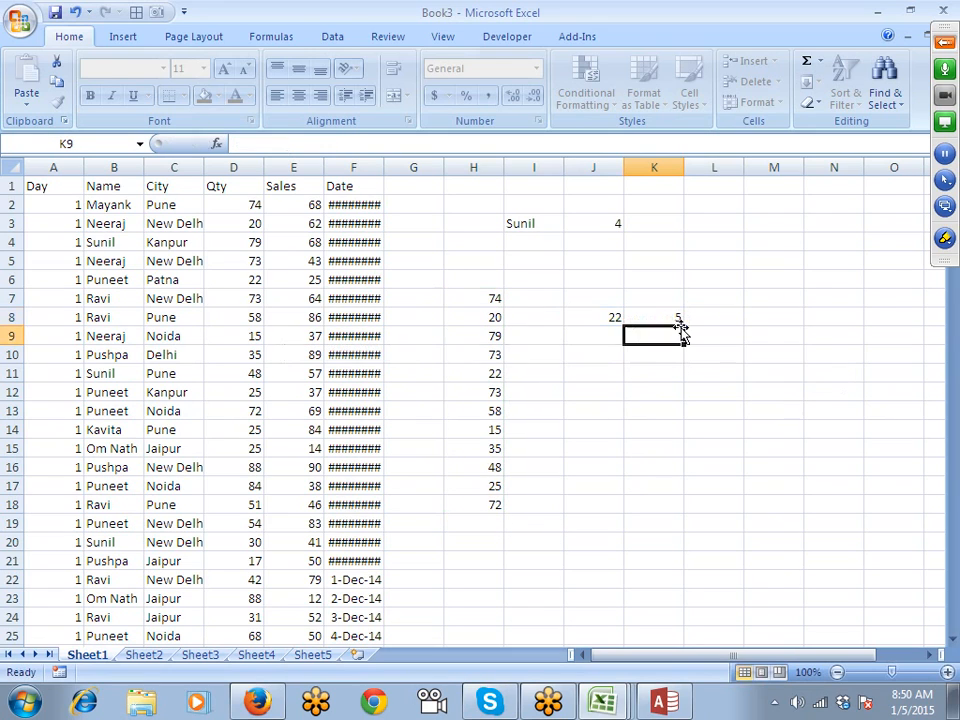
key(Up)
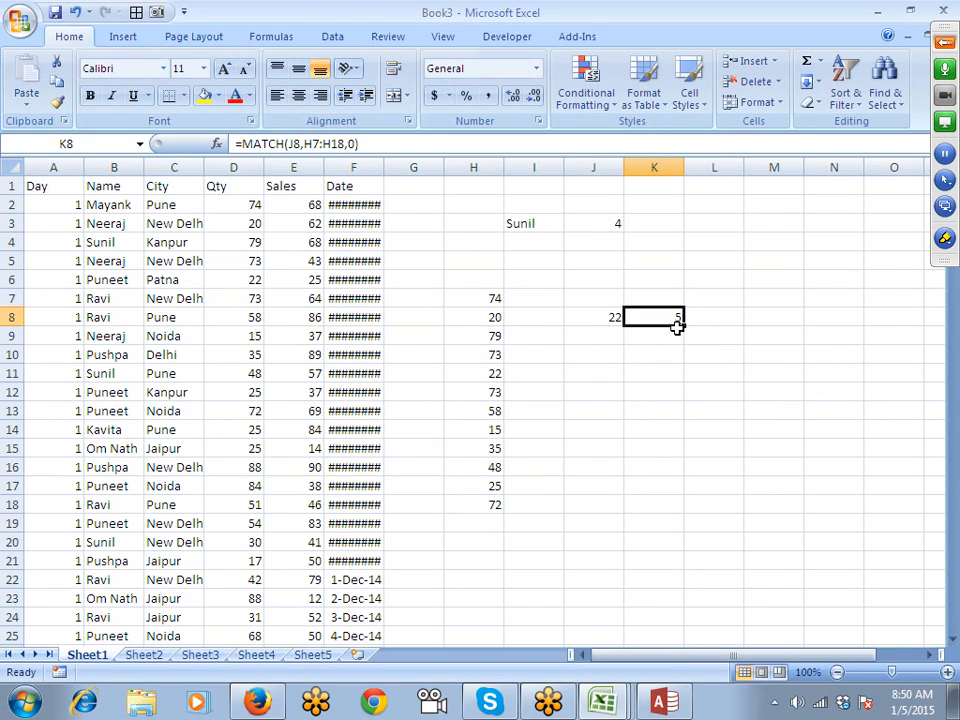
Set the lookup value in J8 to 23 and check the exact-match formula in K8.
click(604, 316)
text(23)
key(Return)
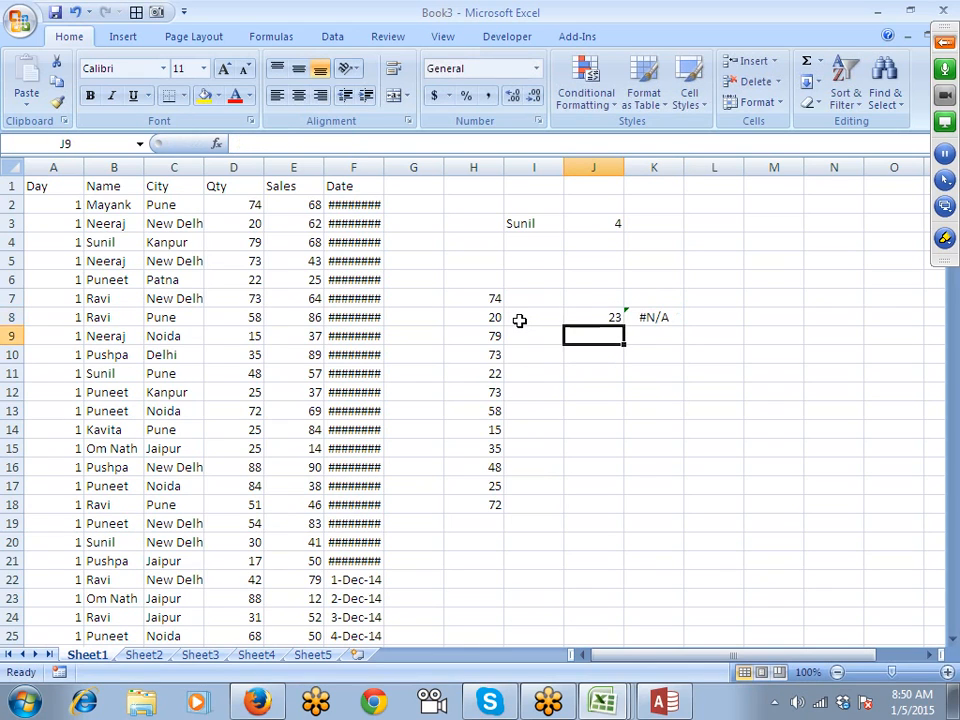
key(Up)
key(Right)
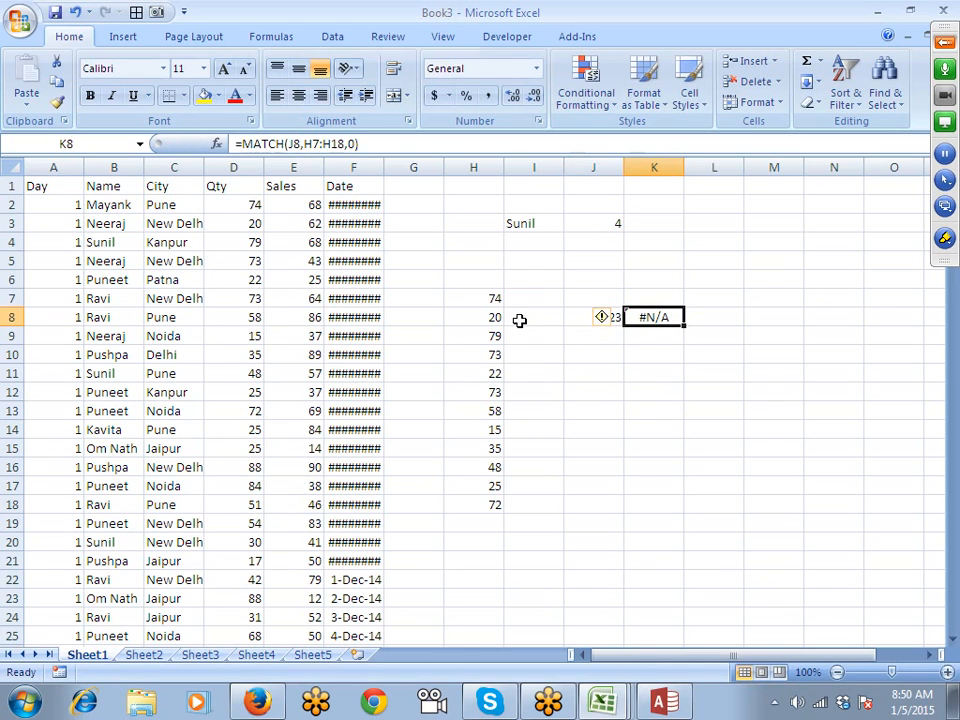
Change the match type of the MATCH formula in K8 to 1 (Less than).
click(373, 147)
key(BackSpace)
key(BackSpace)
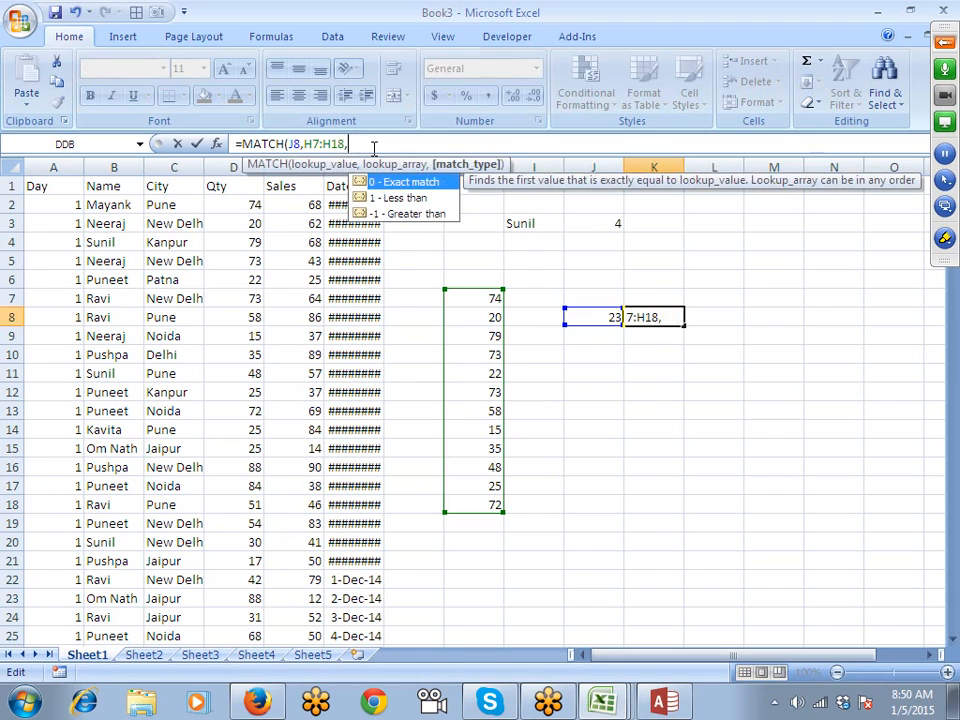
key(Down)
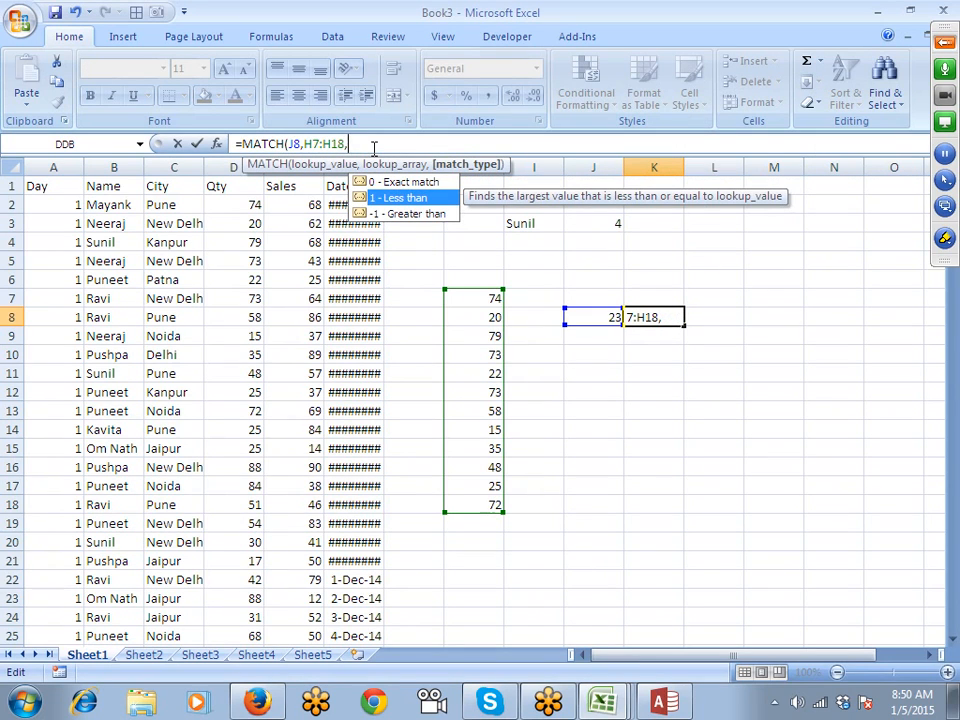
key(Tab)
key(Return)
key(Up)
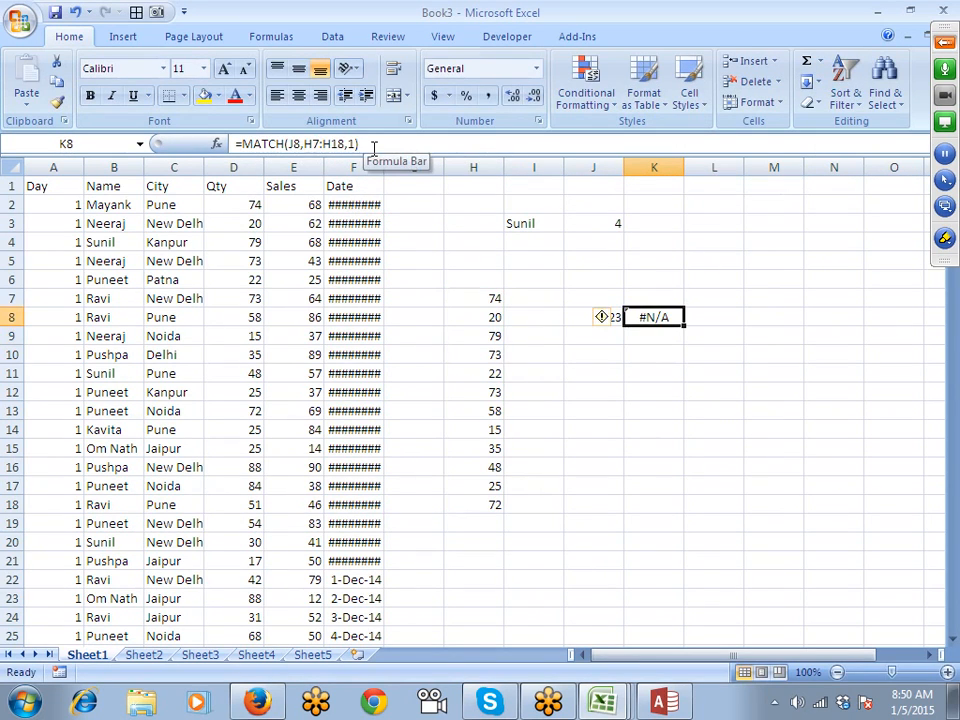
Change the match type of the MATCH formula in K8 to -1 (Greater than).
click(357, 144)
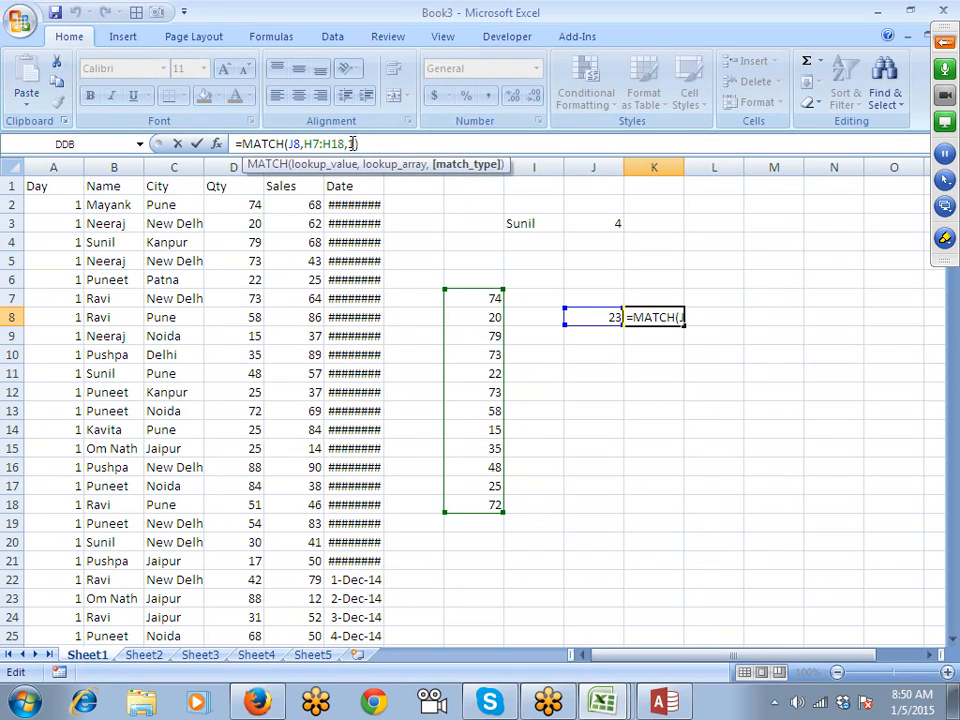
text())
key(BackSpace)
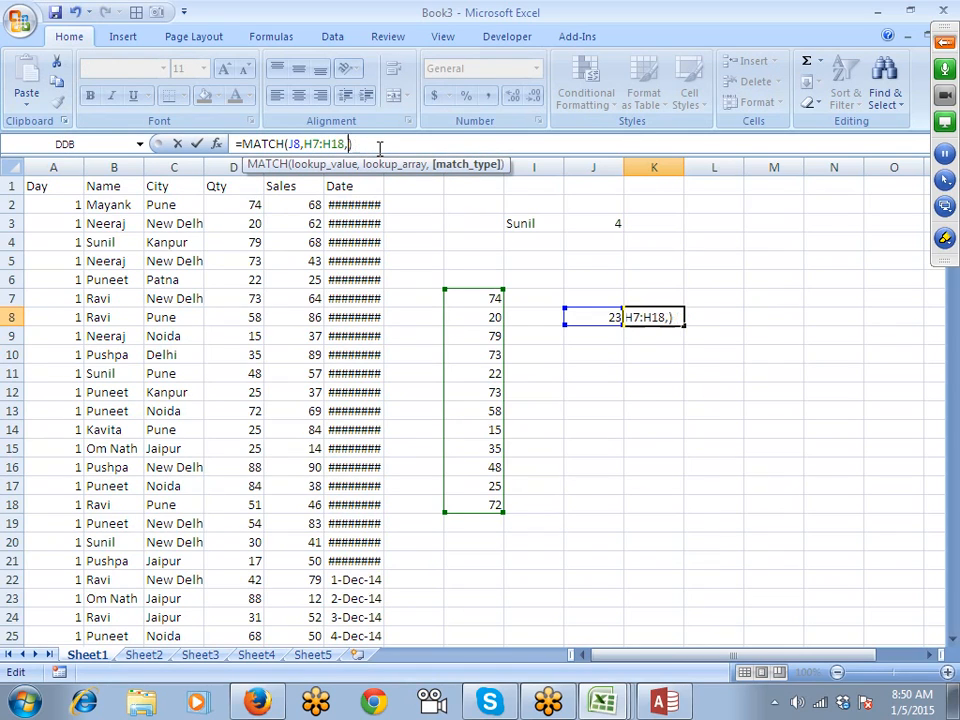
key(BackSpace)
text(,)
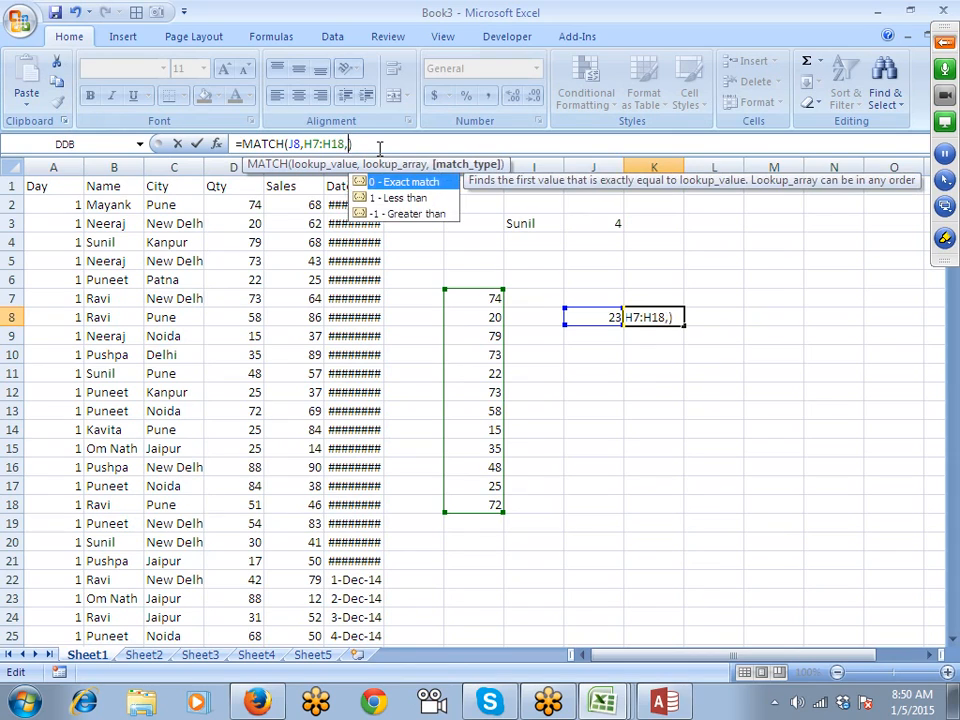
key(Down)
key(Down)
key(Tab)
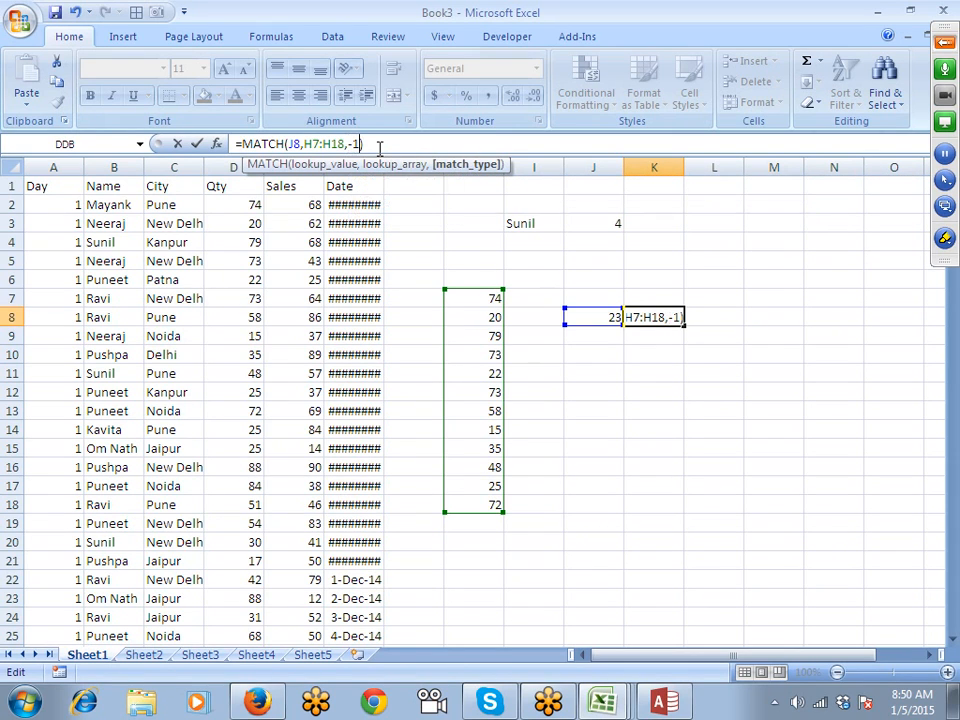
key(Return)
key(Up)
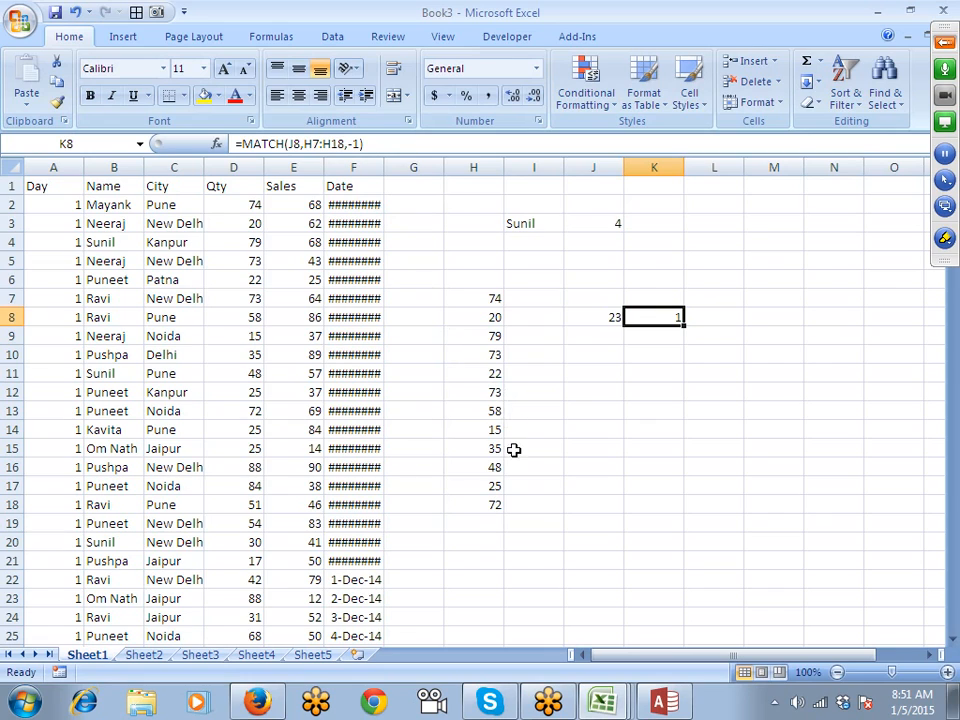
Compare the MATCH result in K8 with the quantities in H17 and H8, and review the formula's match type.
click(492, 485)
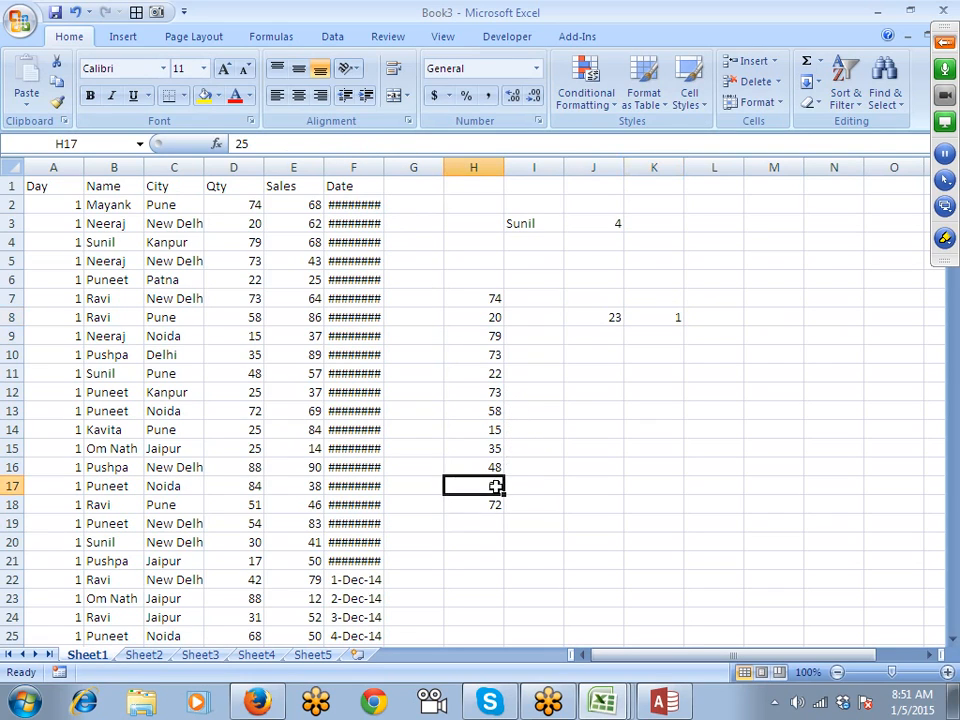
click(667, 320)
click(498, 317)
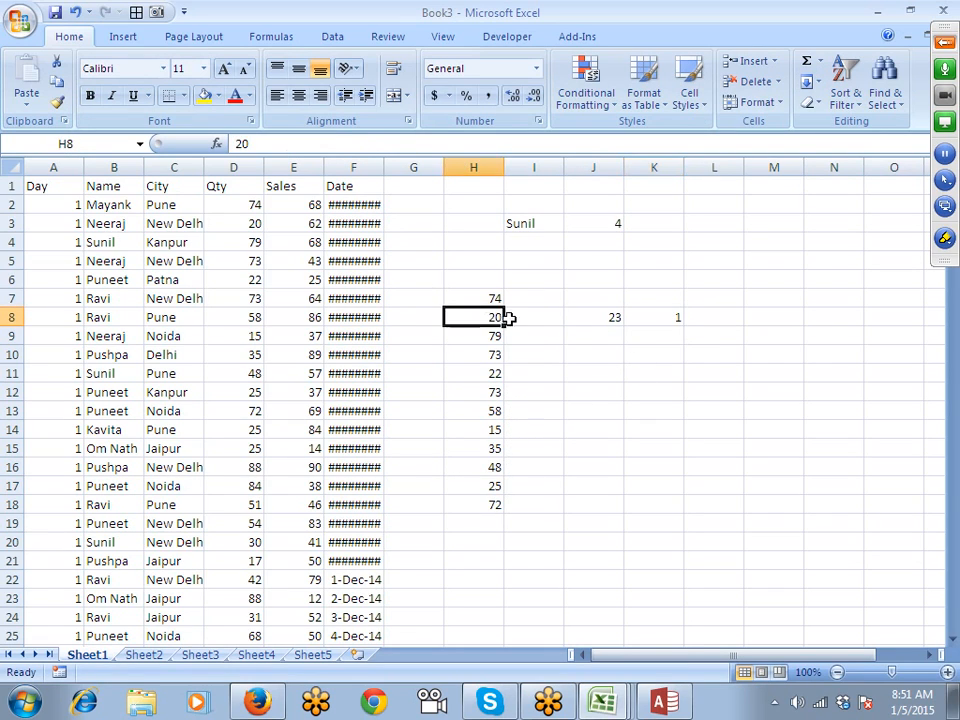
click(670, 316)
click(360, 144)
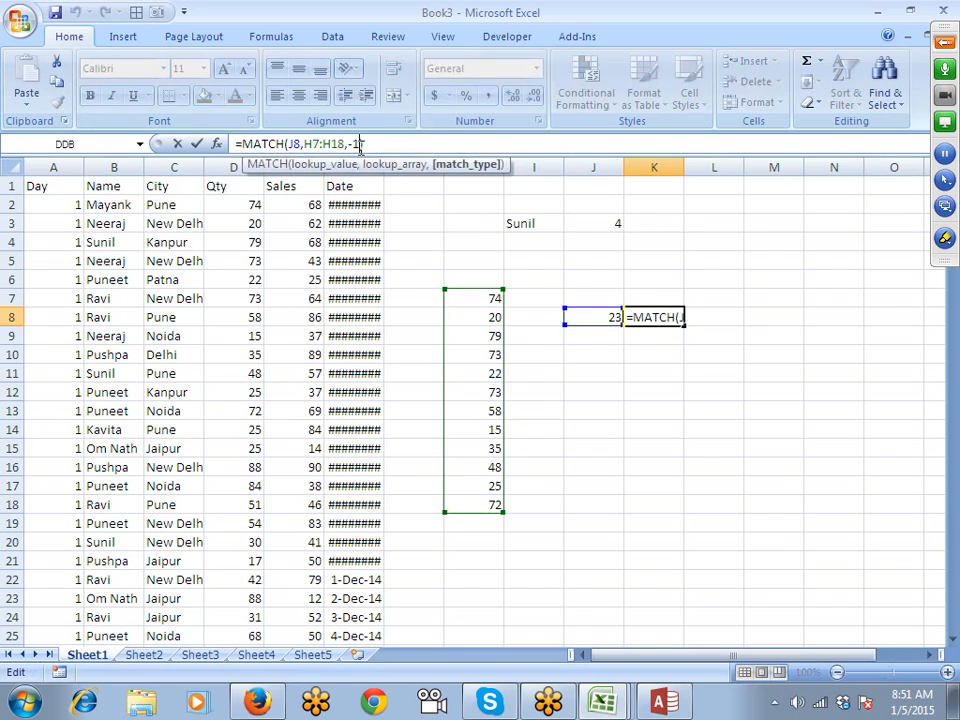
text())
key(Return)
click(660, 318)
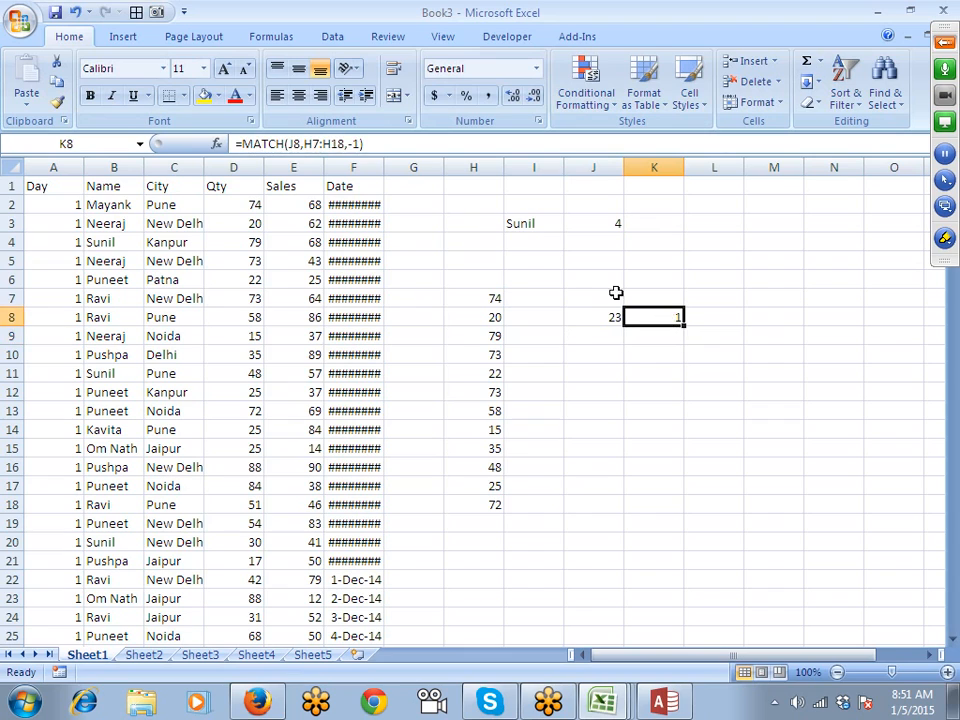
Review the match type descriptions and edit the K8 formula to =MATCH(J8,H7:H18,1).
click(369, 144)
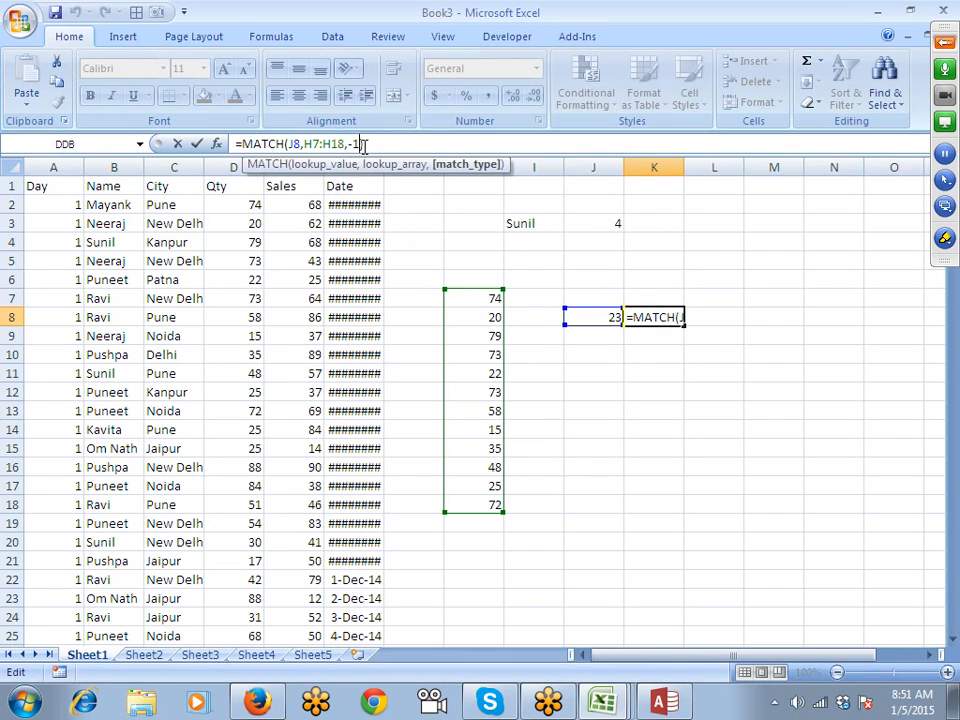
key(BackSpace)
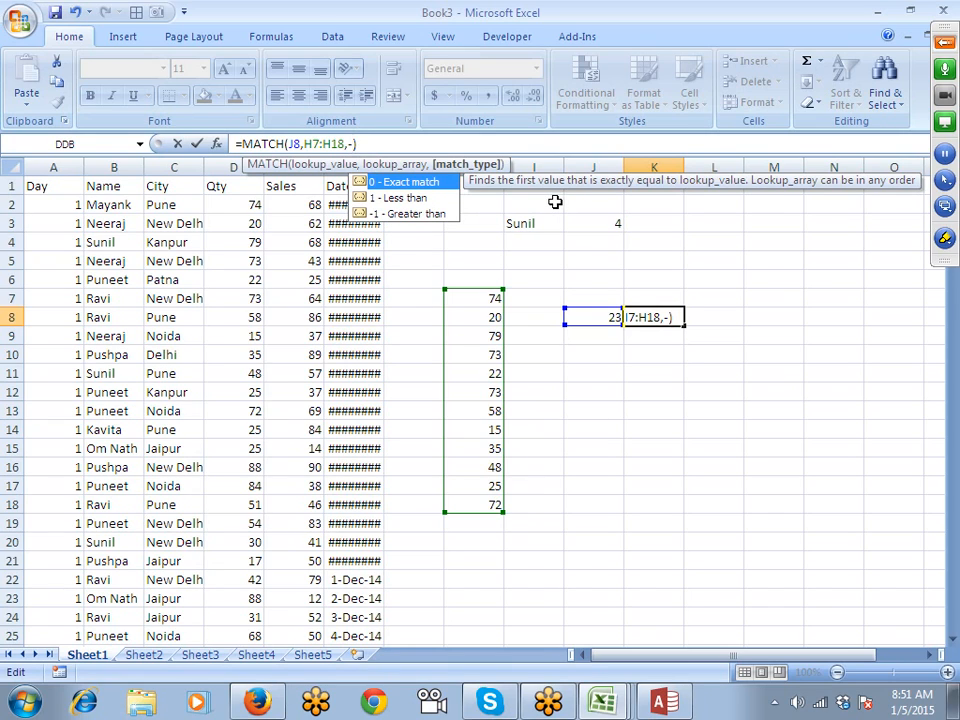
key(Down)
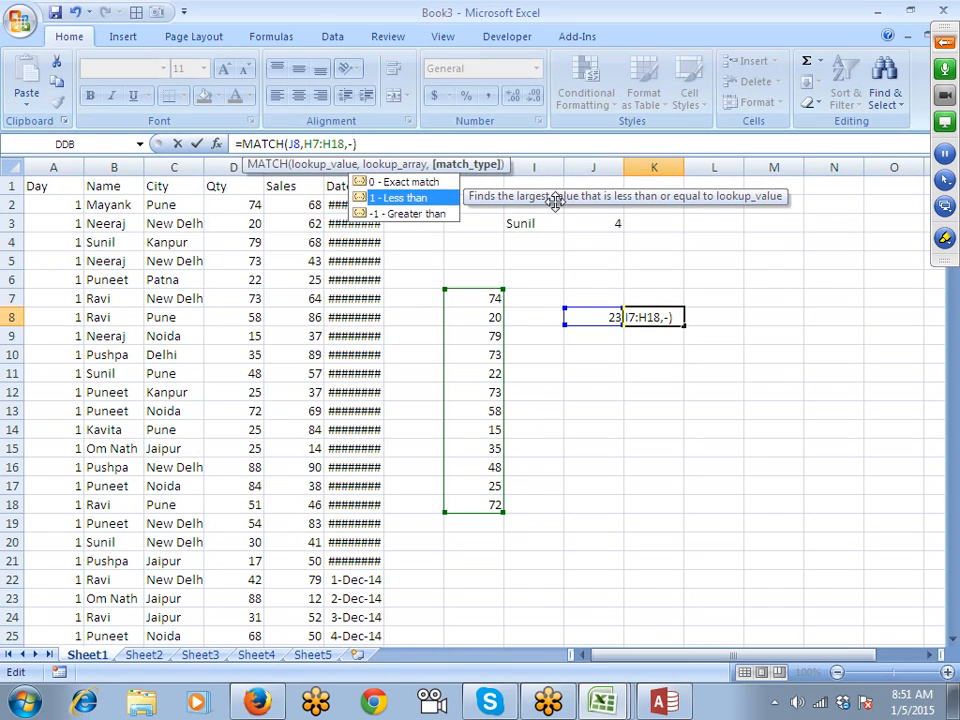
key(Escape)
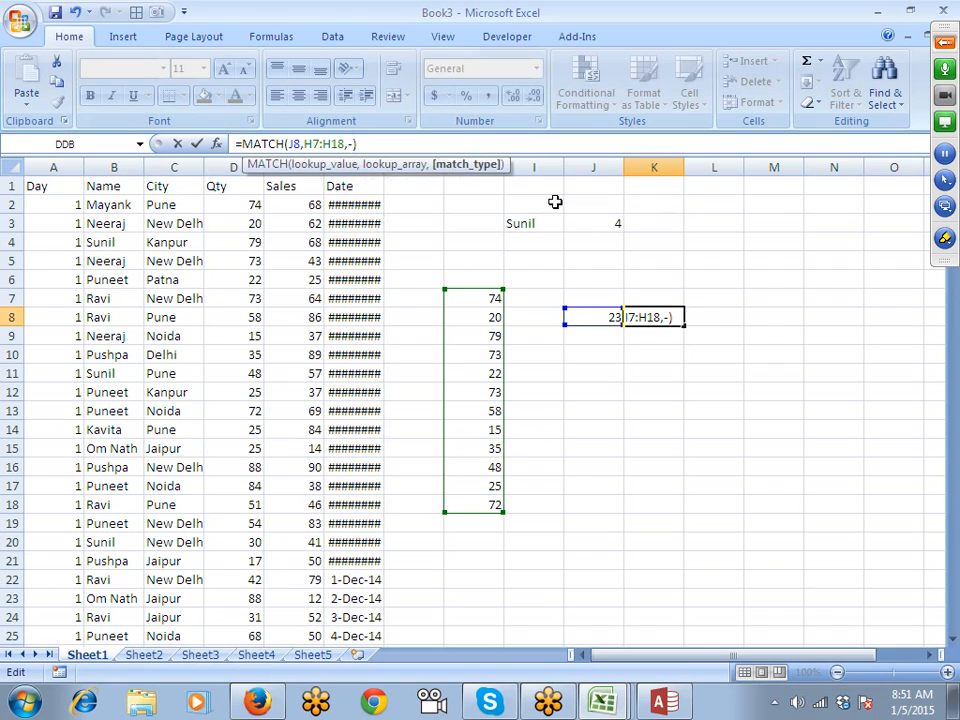
key(Return)
key(Return)
key(BackSpace)
text(1)
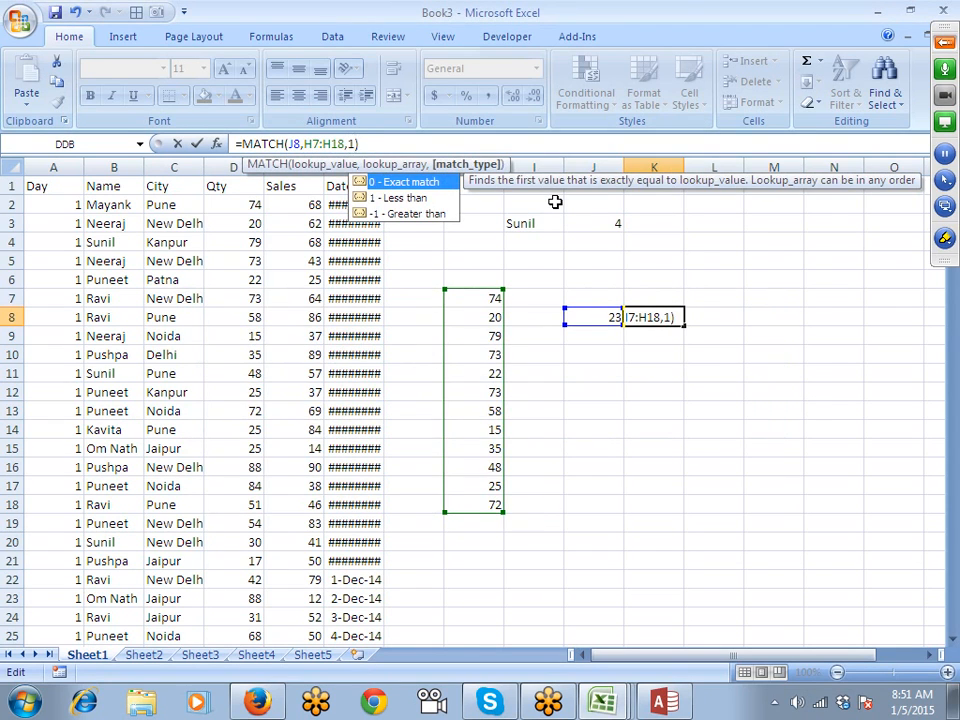
key(Return)
key(Up)
Test the less-than match by setting the lookup value in J8 to 22, 20 and finally 75.
key(Left)
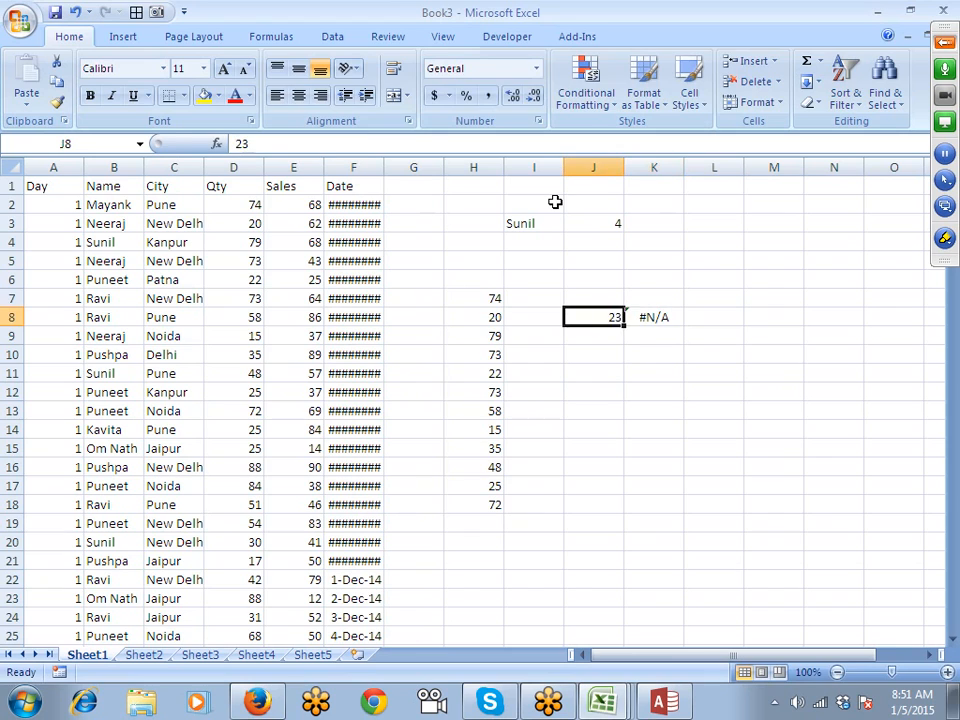
text(22)
key(Return)
key(Up)
text(20)
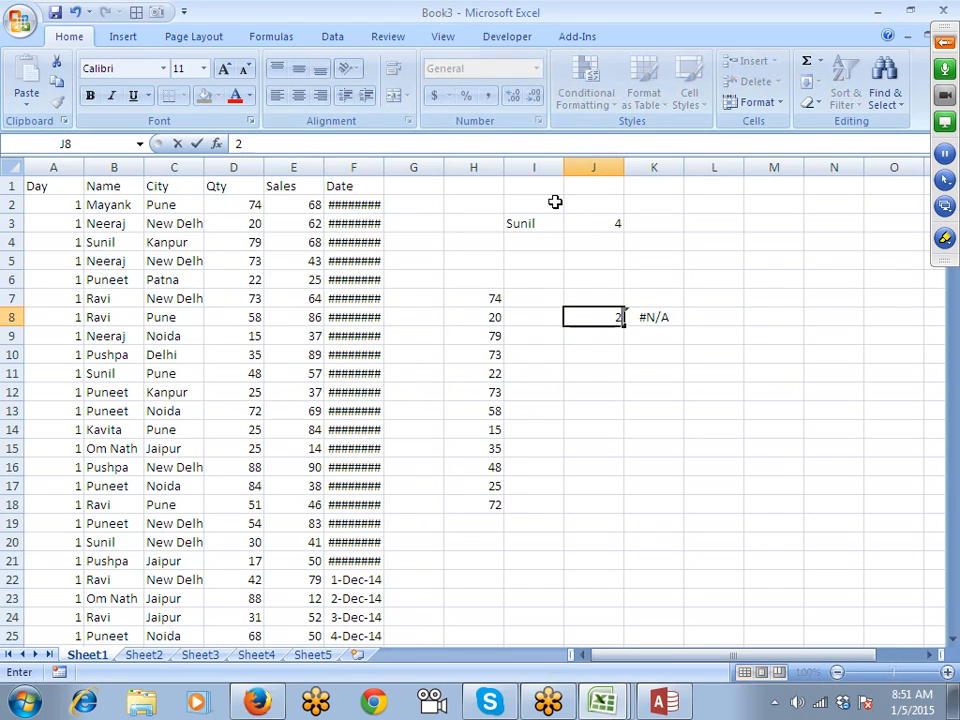
key(Return)
key(Up)
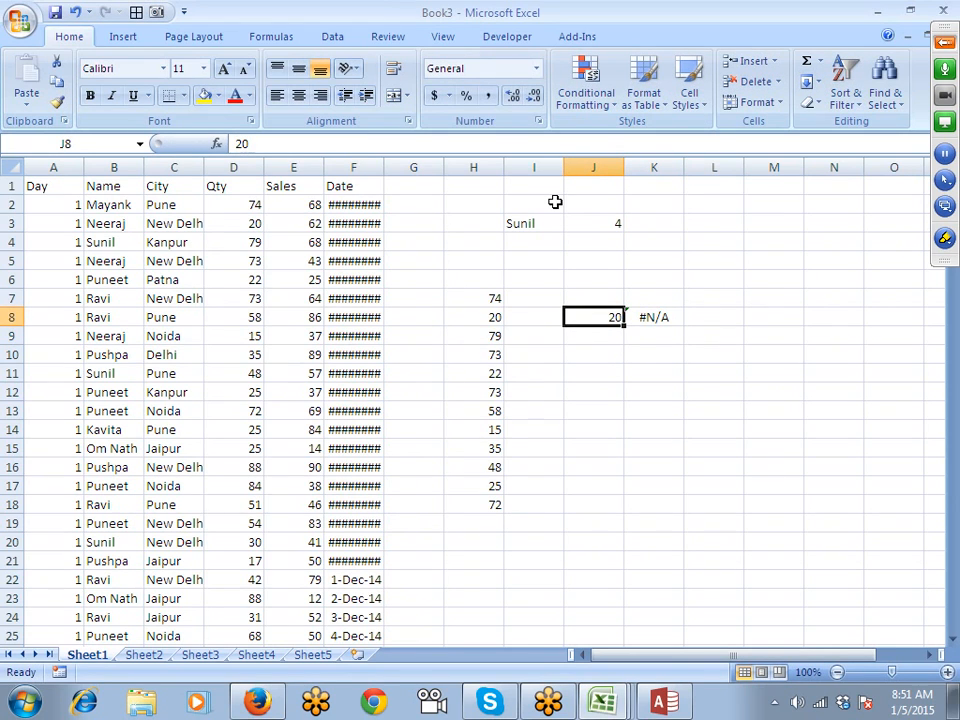
text(75)
key(Return)
key(Up)
key(Right)
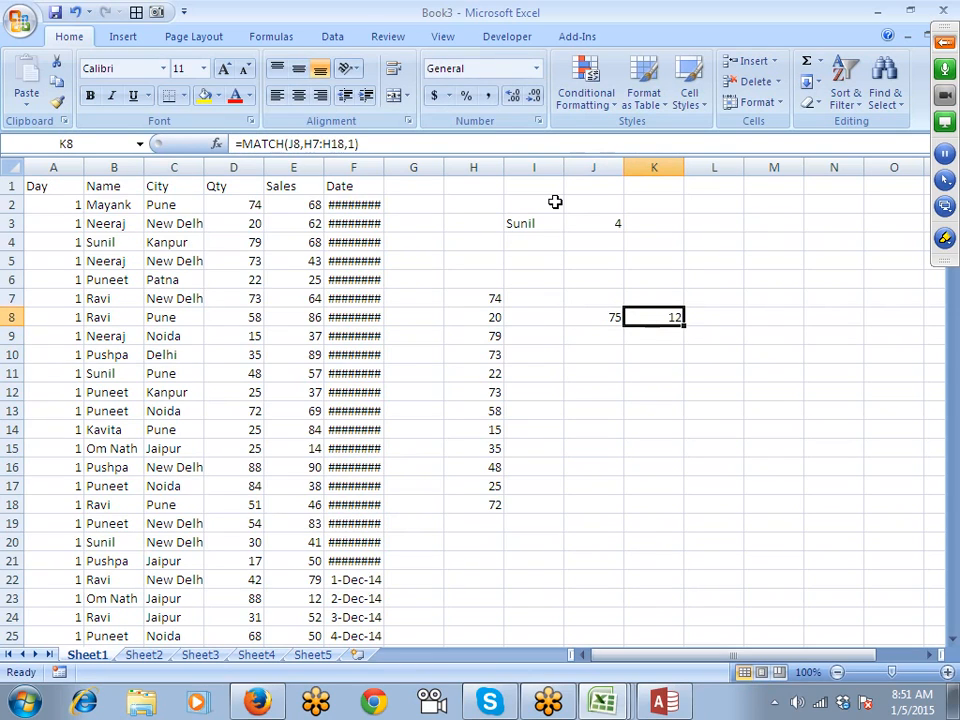
Check the position given in K8 by counting down the quantities from H7 to H18.
key(Left)
key(Left)
key(Left)
key(Up)
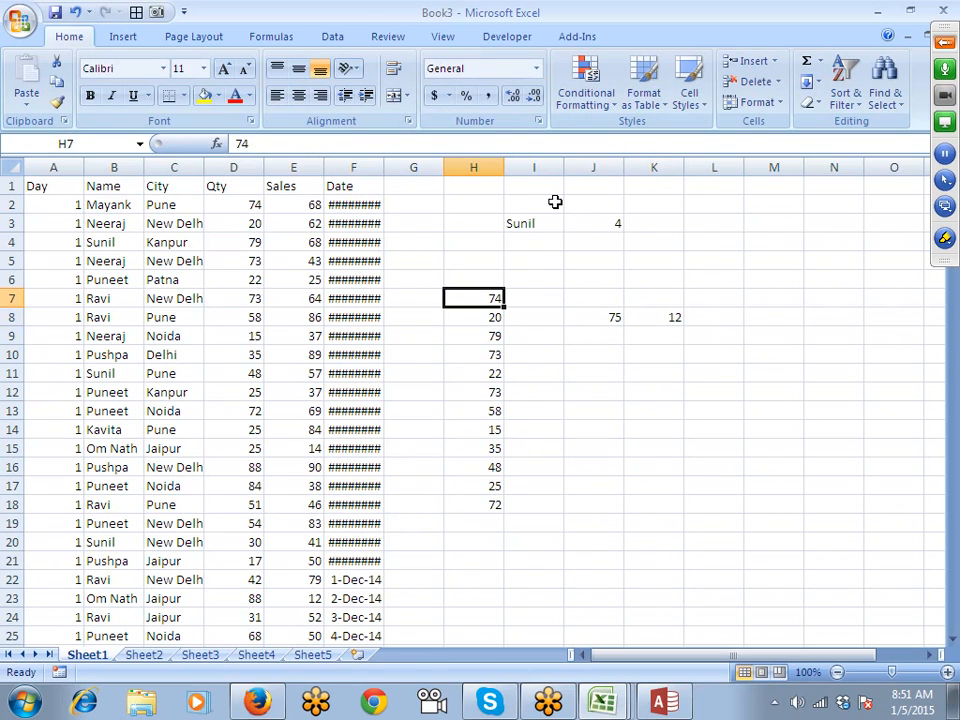
key(Down)
key(Down)
key(Down)
key(Down)
key(Down)
key(Down)
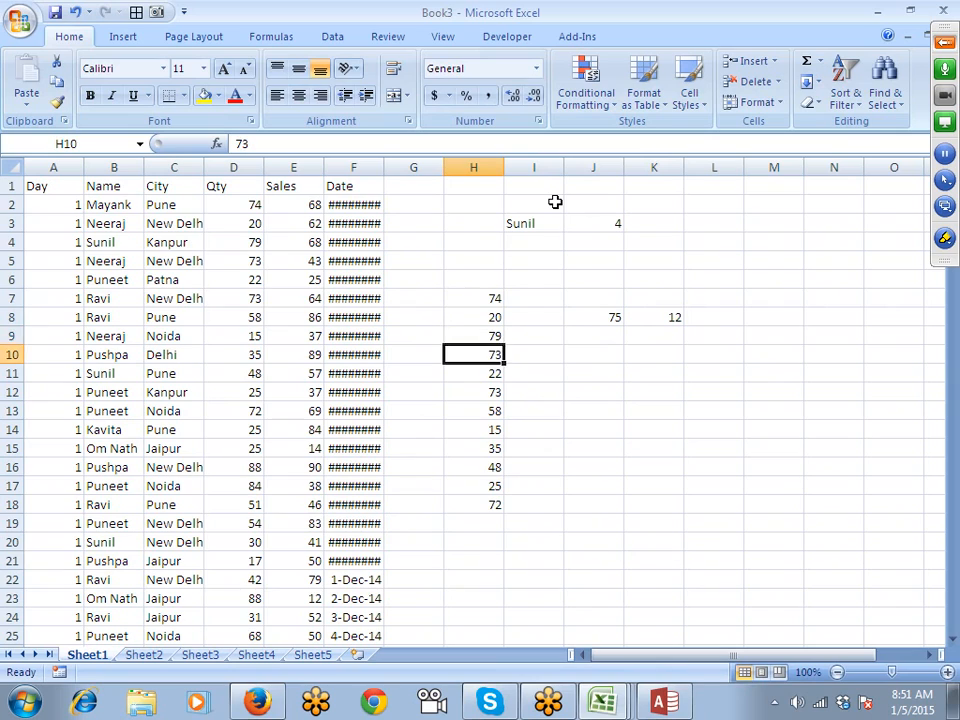
key(Down)
key(Down)
key(Down)
key(Down)
key(Down)
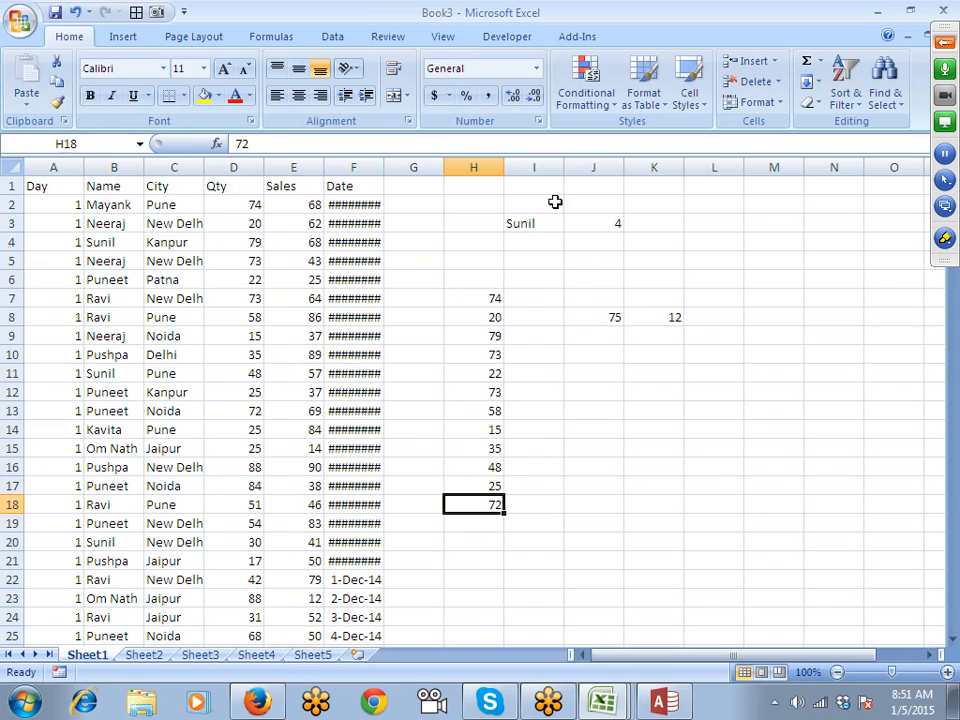
Review the cell references and match type in the K8 MATCH formula, leaving the formula as it is.
key(ctrl+Up)
key(Right)
key(Right)
key(Right)
key(Down)
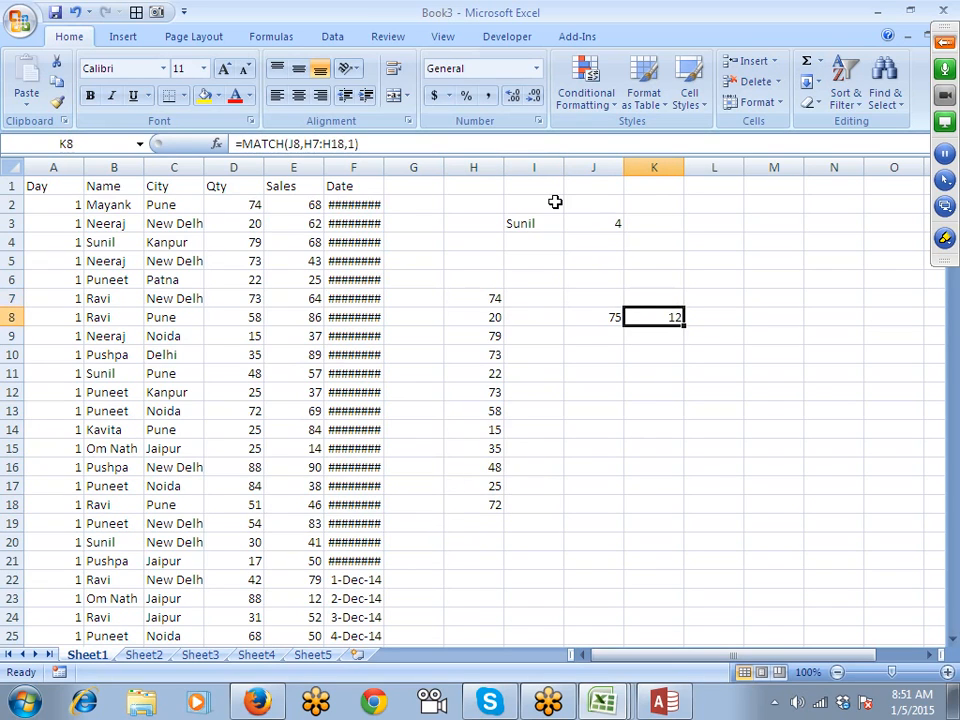
key(F2)
key(ctrl+Return)
Clear the quantity list, lookup value and MATCH formula from H7:K18.
key(Left)
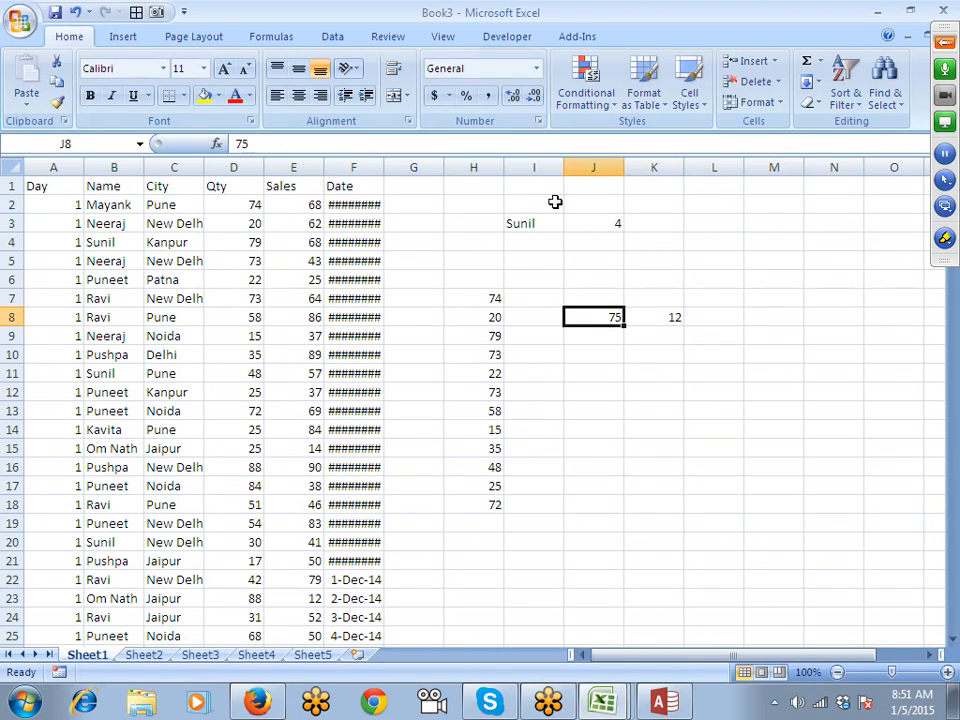
key(Left)
key(Left)
key(Up)
key(ctrl+shift+Right)
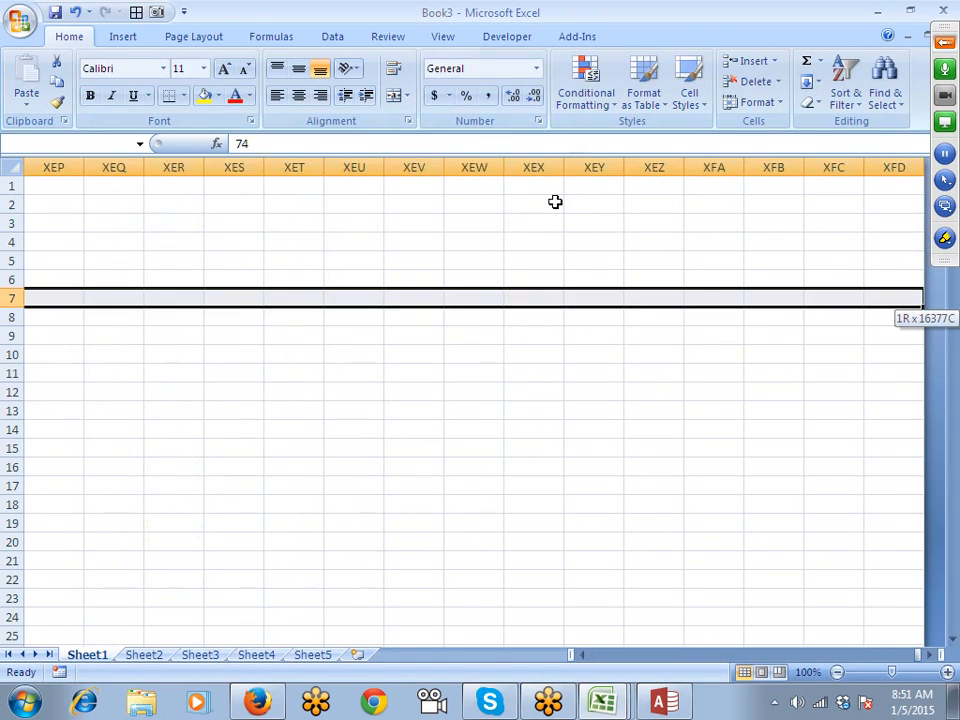
key(Left)
key(Right)
key(shift+Right)
key(shift+Right)
key(shift+Right)
key(shift+Left)
key(shift+Down)
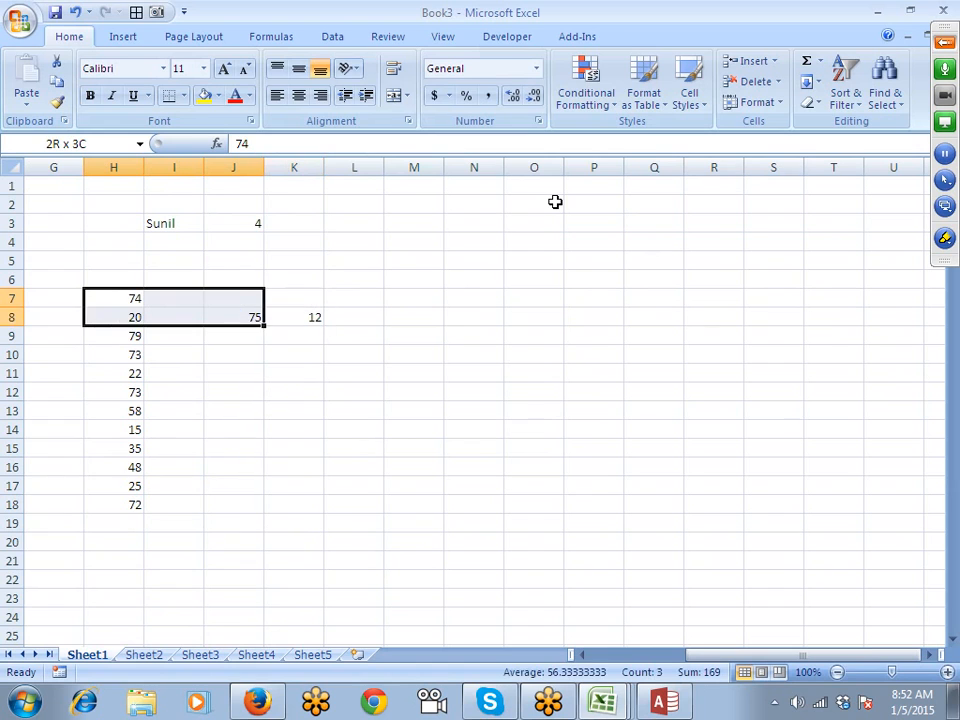
key(shift+Right)
key(shift+Down)
key(shift+Down)
key(shift+Down)
key(shift+Down)
key(shift+Down)
key(shift+Down)
key(shift+Down)
key(shift+Down)
key(shift+Down)
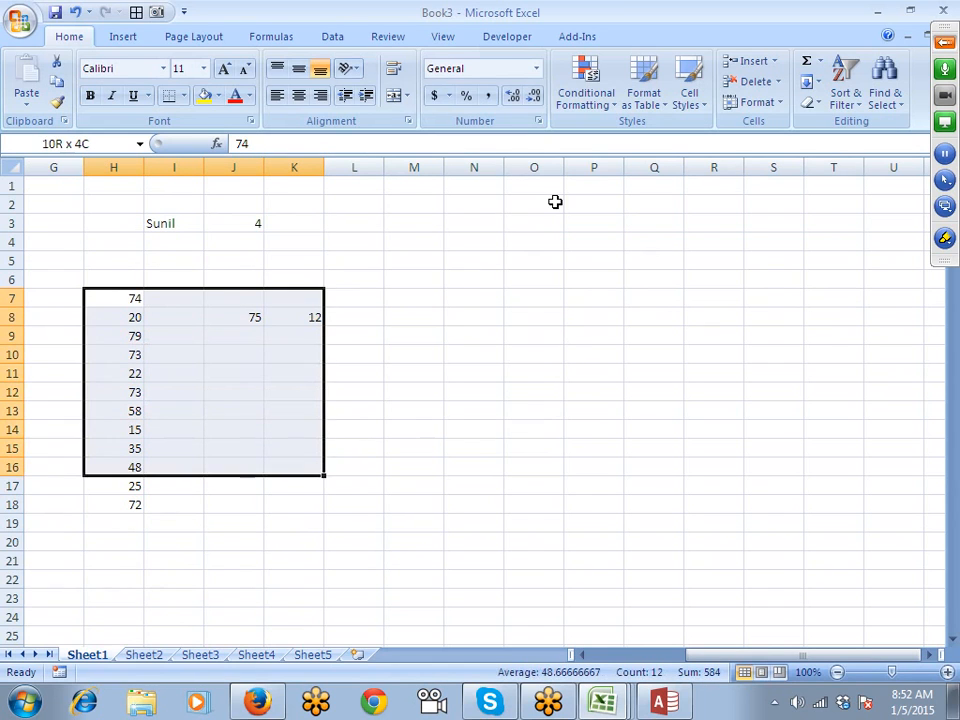
key(shift+Down)
key(Delete)
key(Left)
key(Left)
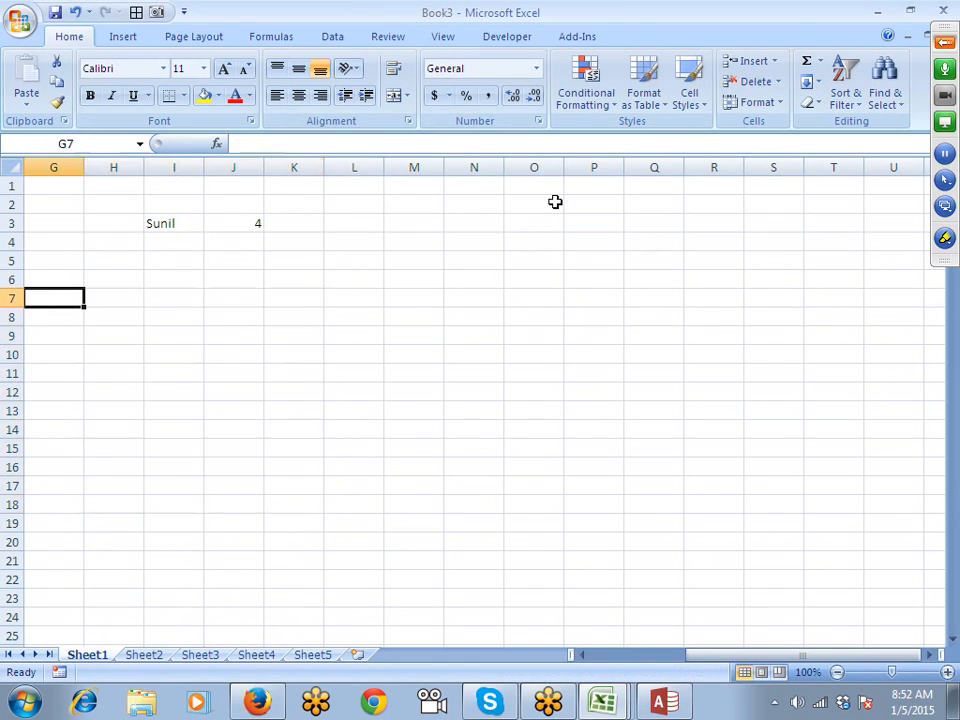
Review the exact-match MATCH formula in J3 and its lookup name in I3 against the data table.
key(Home)
key(Right)
key(Right)
key(Right)
key(Right)
key(Right)
key(Right)
key(Right)
key(Right)
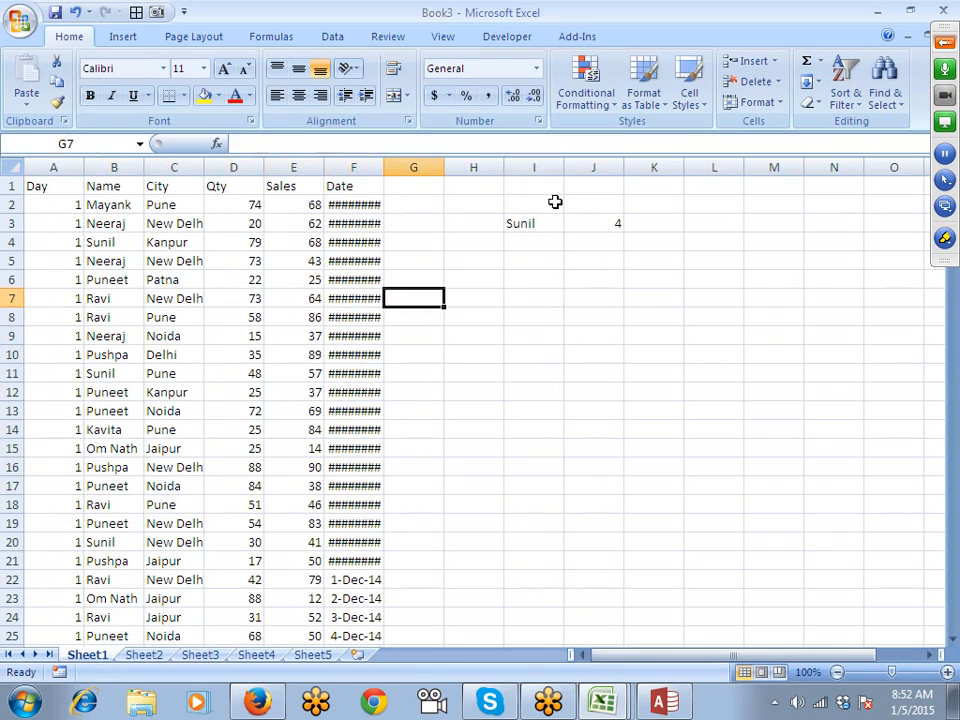
key(Up)
key(Up)
key(Up)
key(Up)
key(Right)
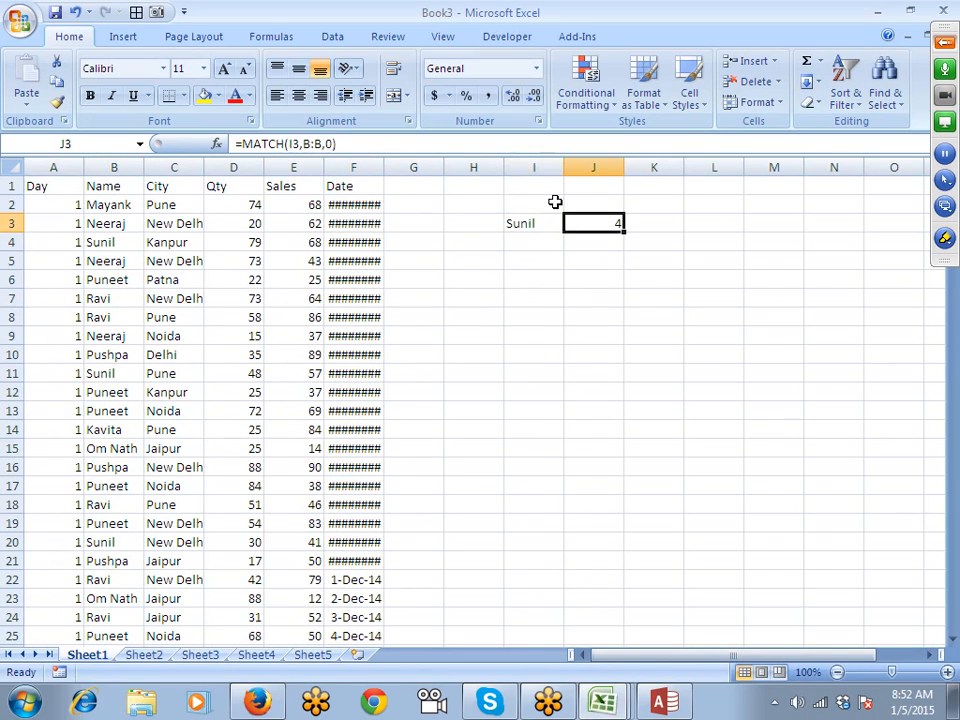
key(Down)
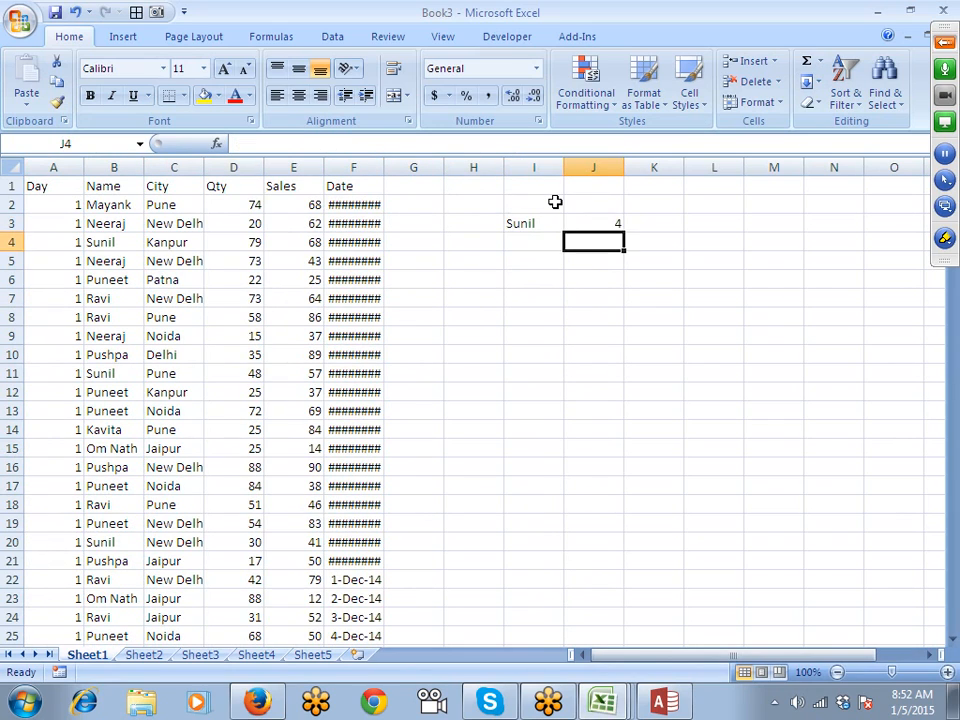
key(Left)
key(Up)
key(Up)
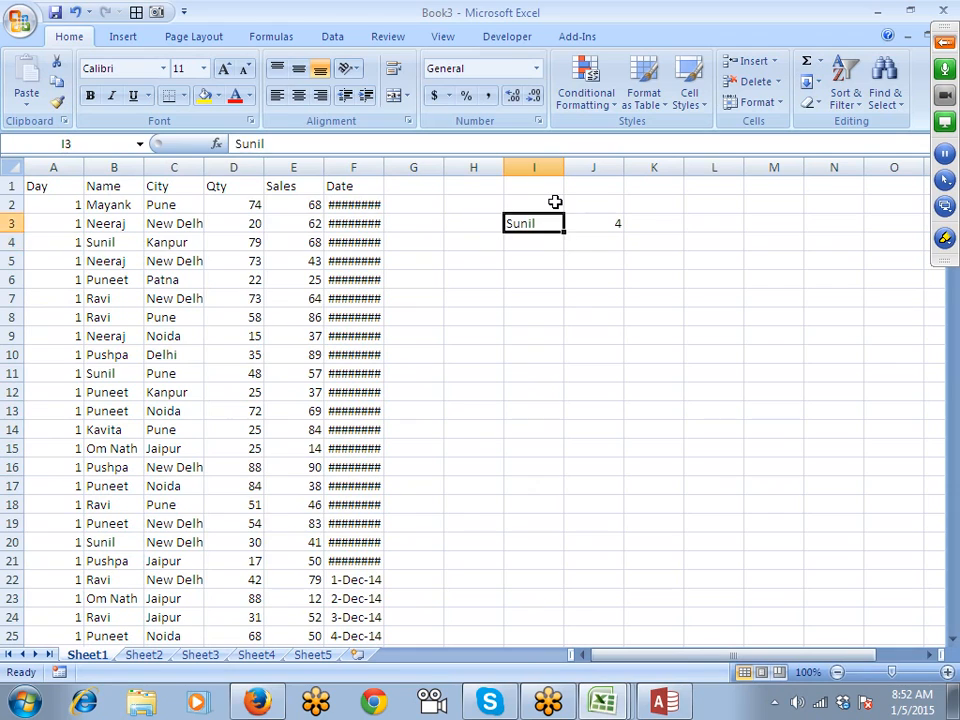
key(Down)
key(Down)
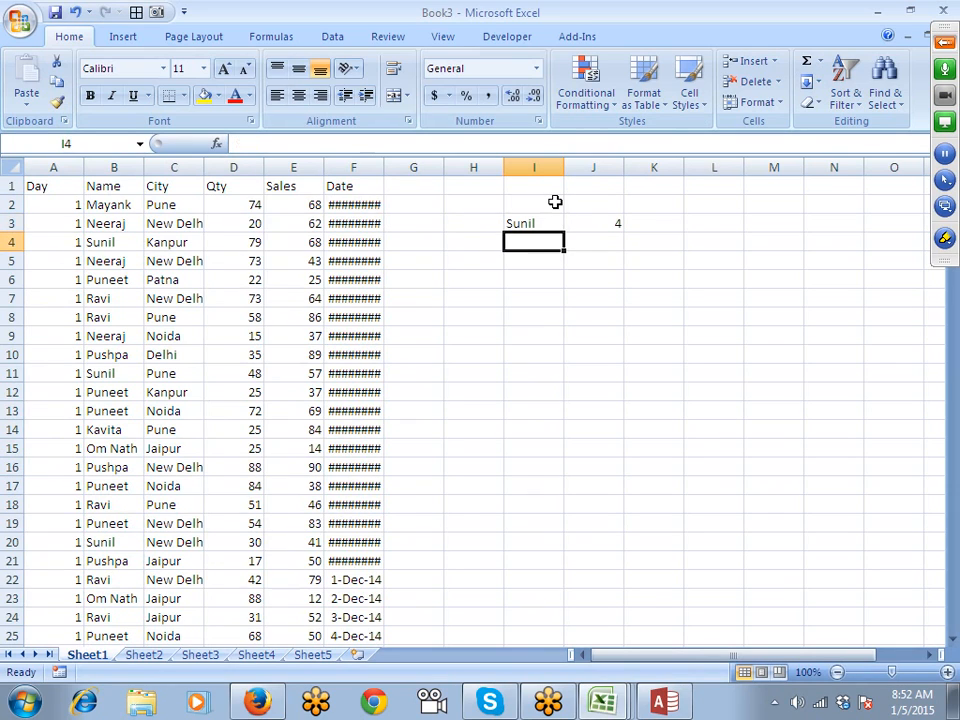
key(Left)
key(Left)
key(Left)
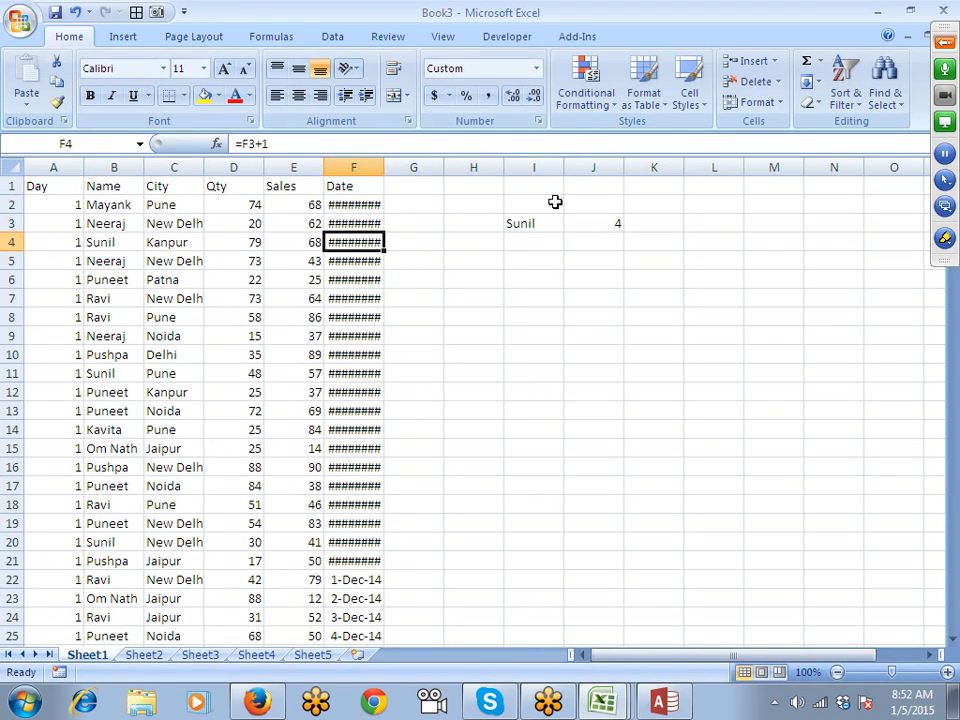
Copy the data table A1:F12 into a new workbook, starting at A1.
click(62, 193)
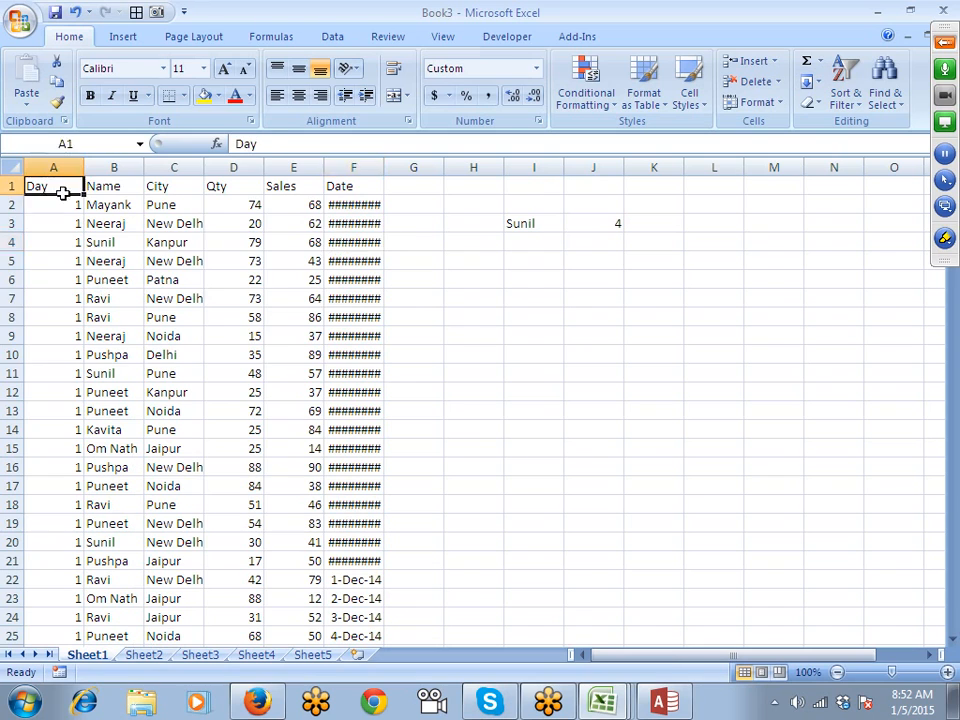
drag(62, 193, 335, 395)
key(ctrl+c)
key(ctrl+n)
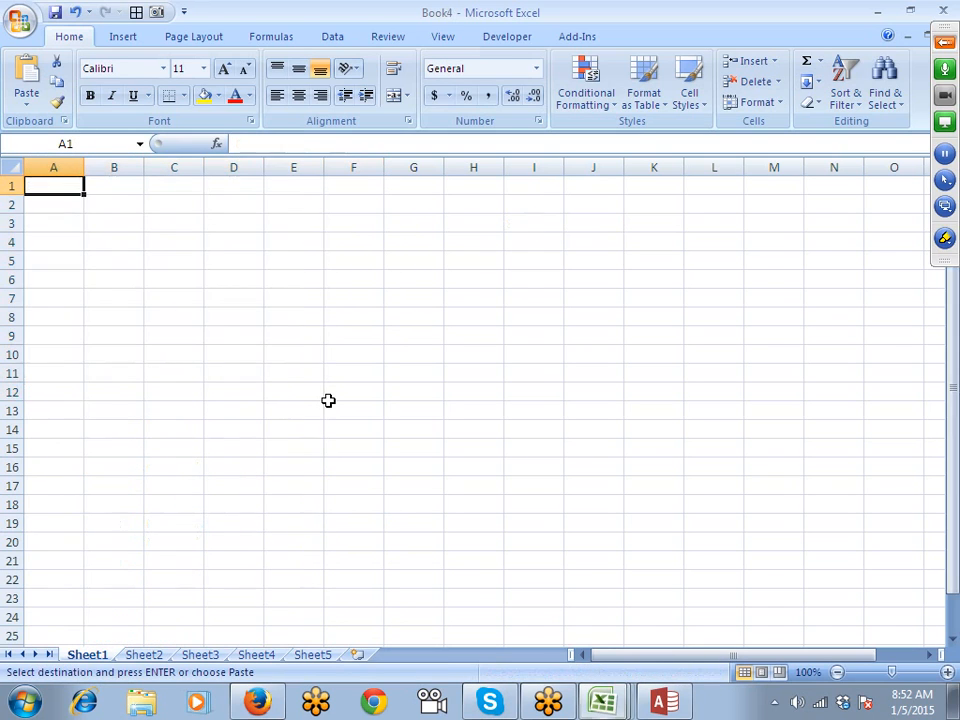
key(ctrl+c)
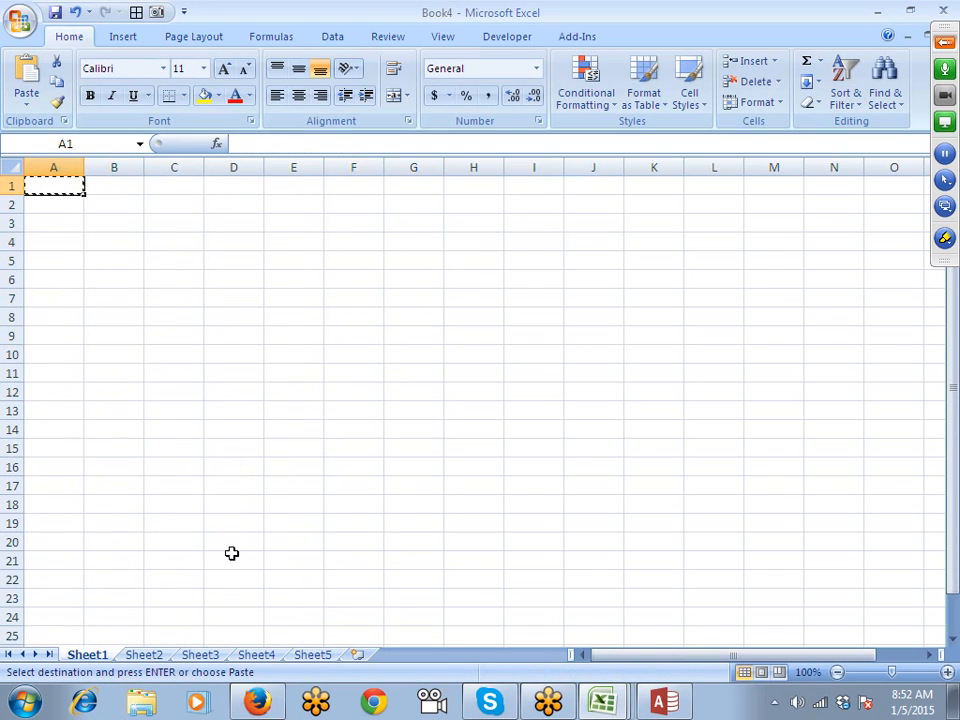
key(alt+Tab)
key(ctrl+c)
key(alt+Tab)
key(ctrl+v)
click(474, 418)
key(Escape)
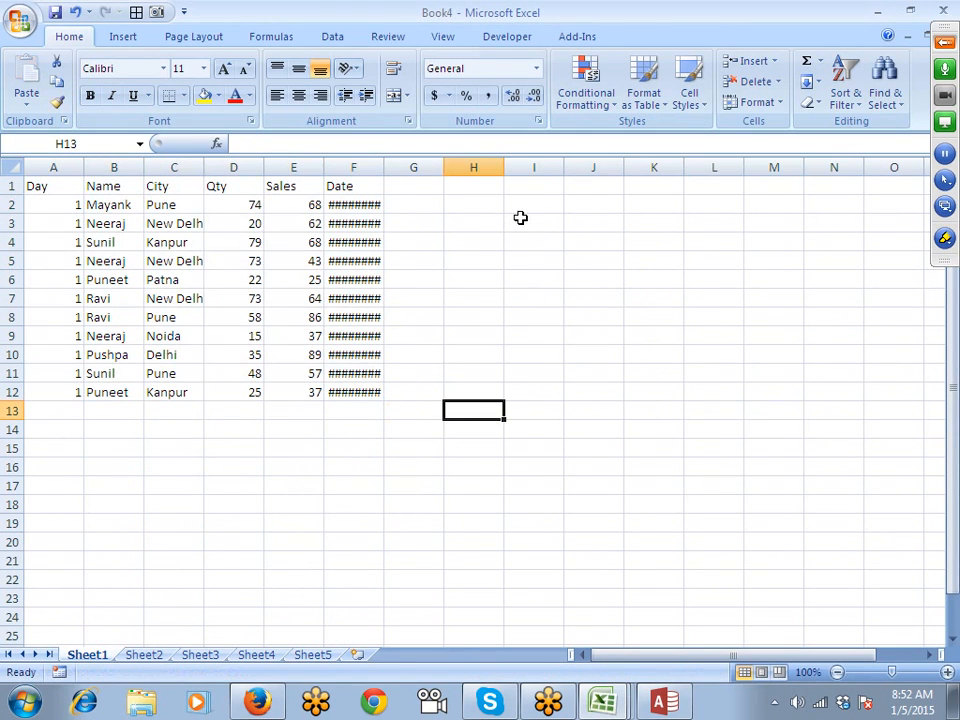
Enter 1 in I3 as the row number and 3 in J3 as the column number.
click(507, 222)
text(1)
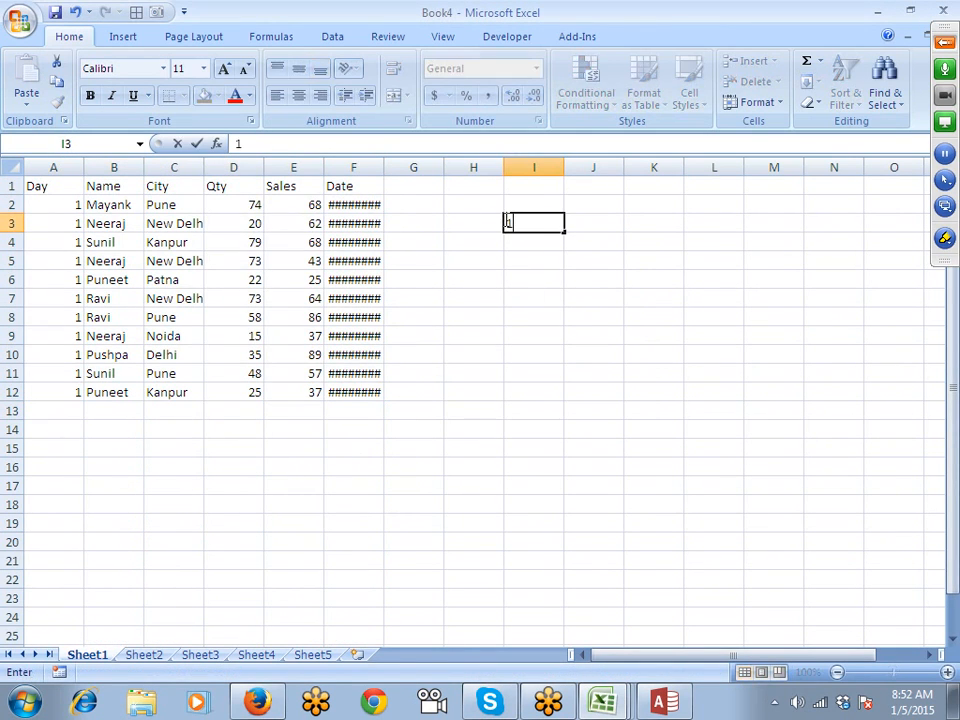
key(Tab)
text(3)
key(Tab)
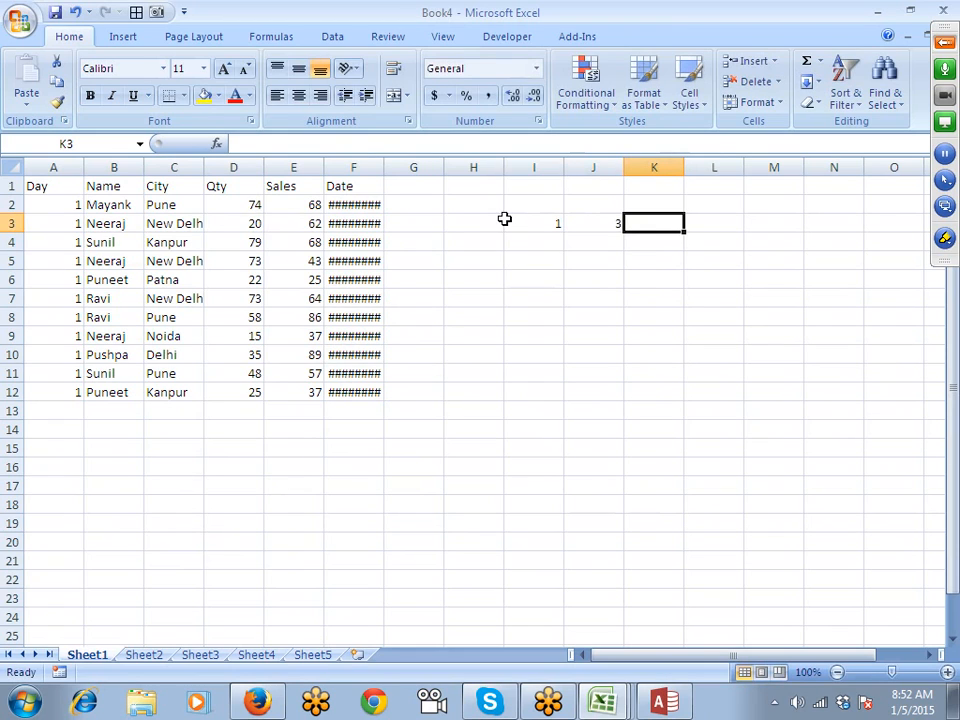
Change the row number in I3 to 4.
key(Down)
key(Down)
key(Up)
key(Up)
key(Left)
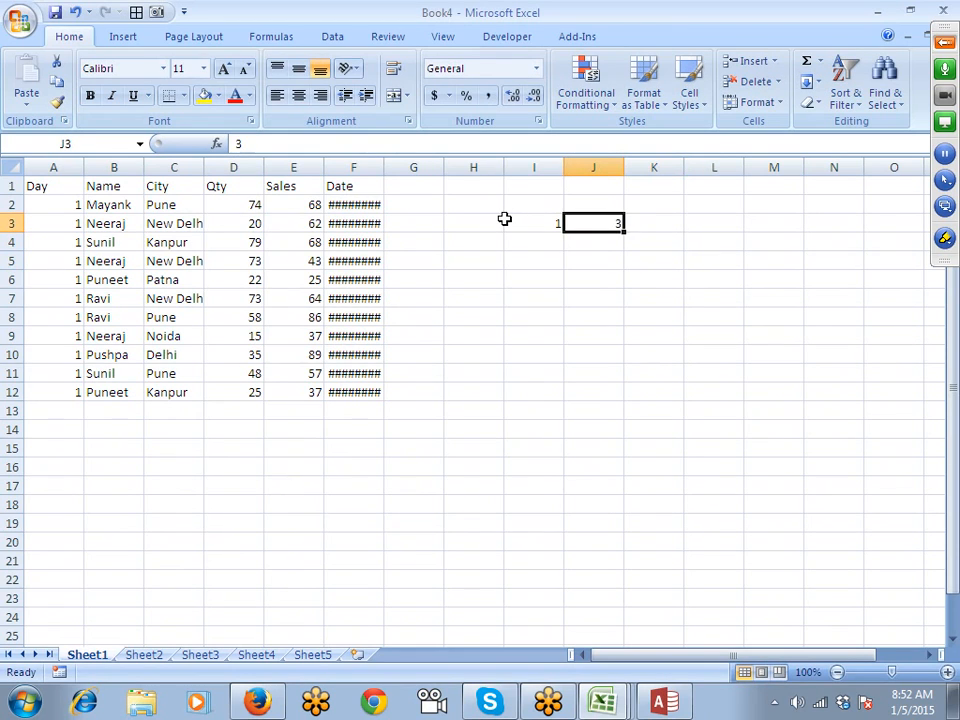
key(Left)
text(4)
key(Tab)
key(Tab)
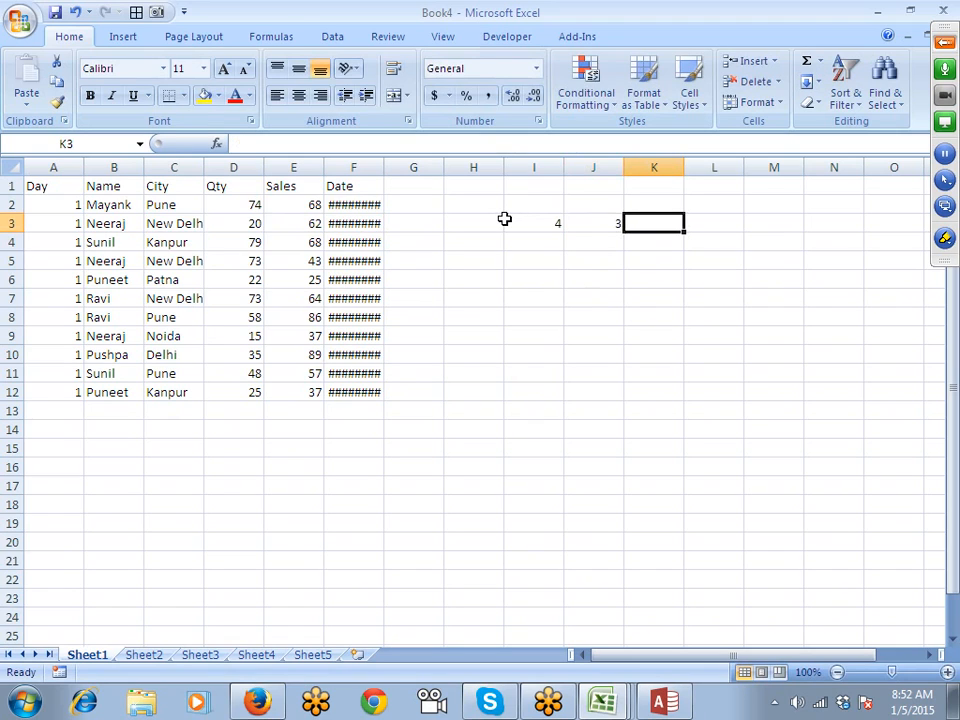
Enter the formula =ADDRESS(I3,J3) in K3 to build a cell address from the row and column numbers.
text(=)
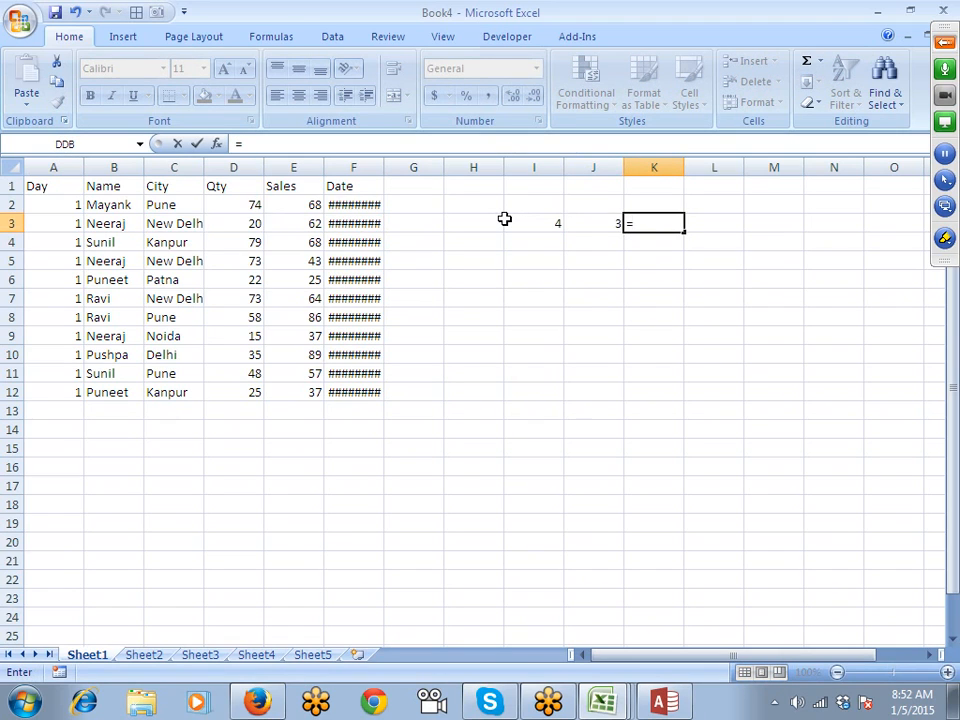
text(A)
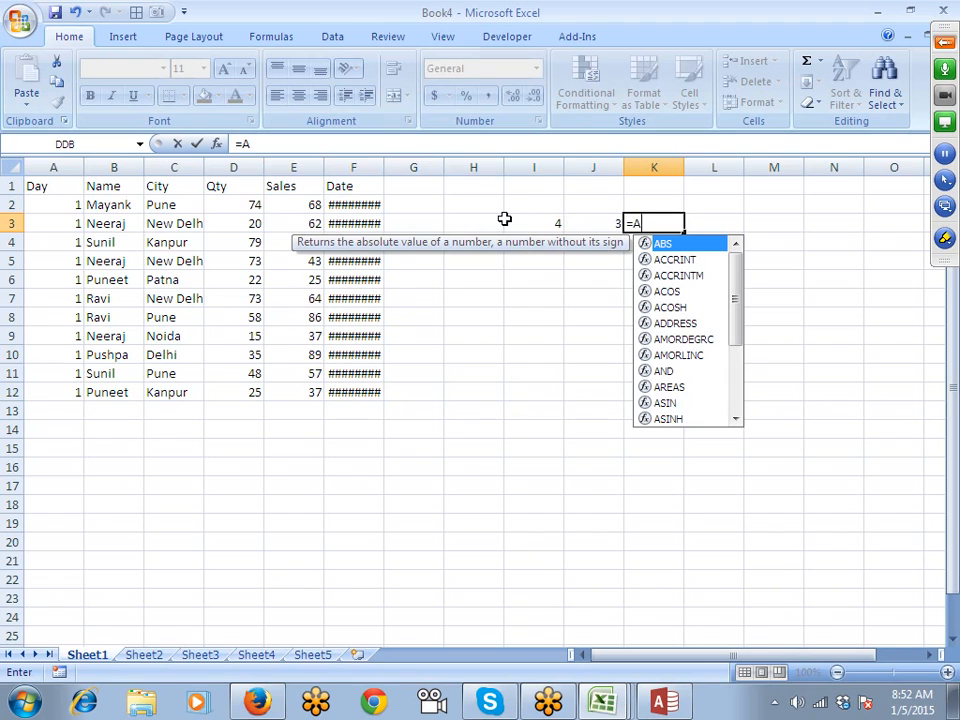
text(D)
key(Tab)
click(505, 221)
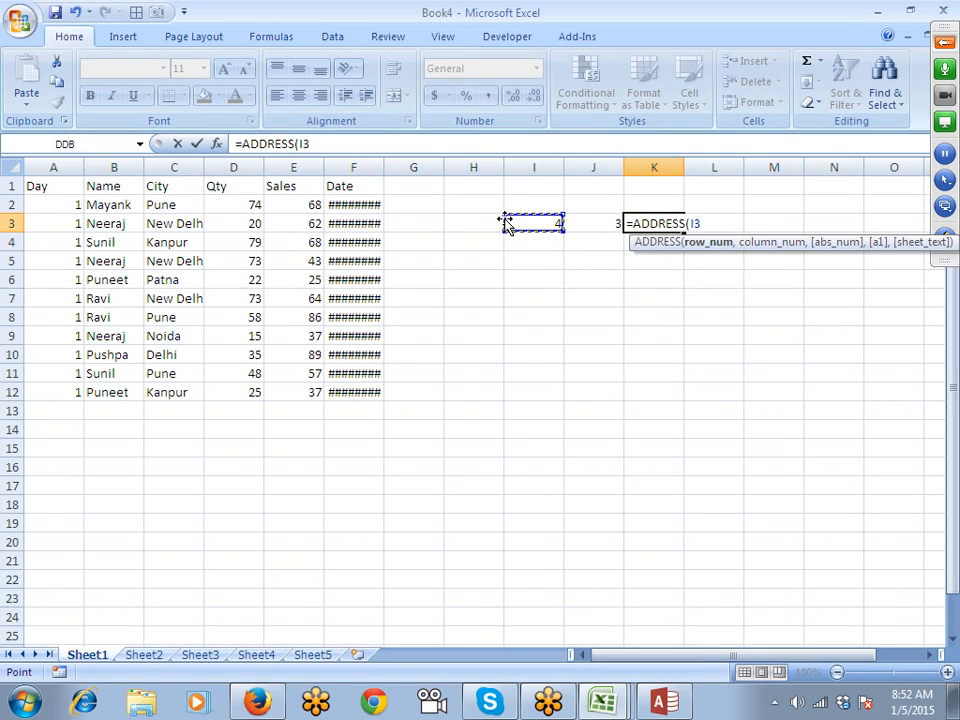
text(,)
key(Left)
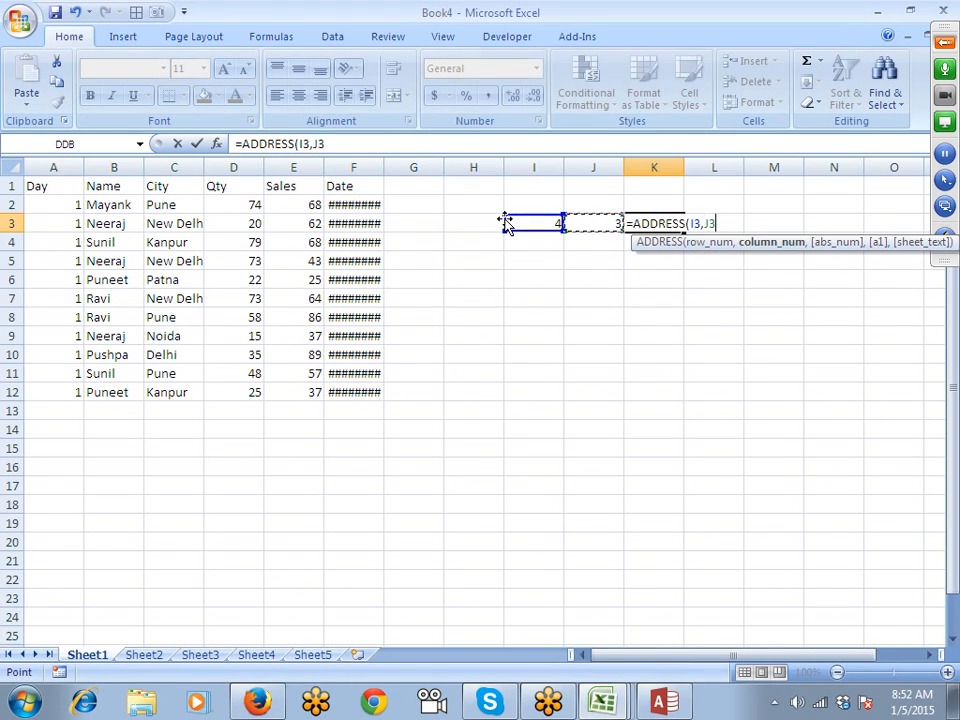
key(Return)
key(Up)
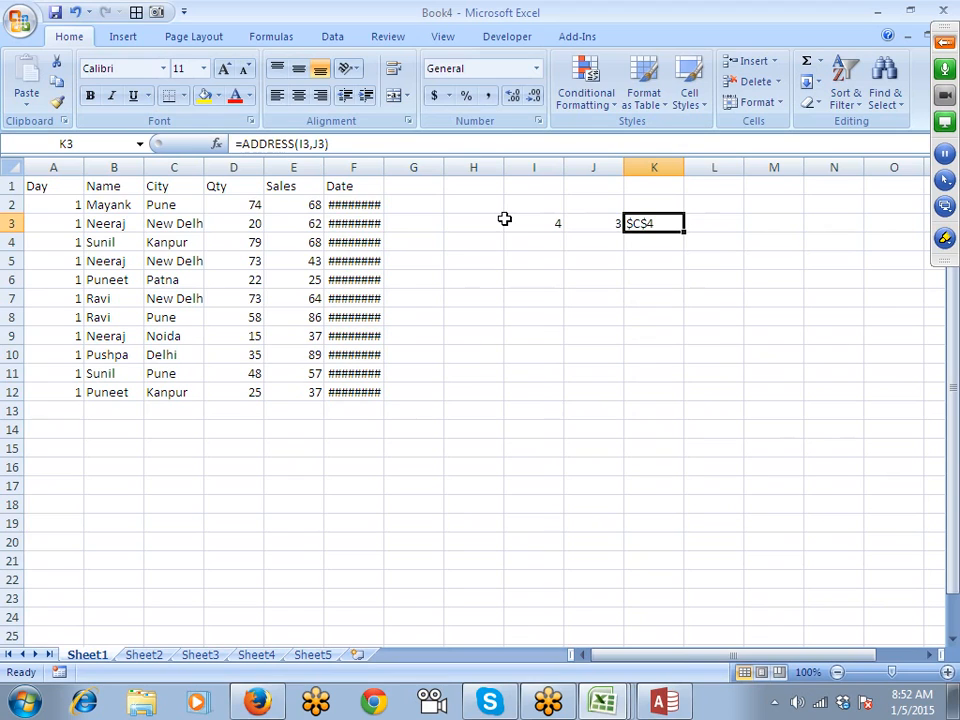
Enter the formula =INDIRECT(K3) in L3 to return the value at the address in K3.
key(Right)
text(=)
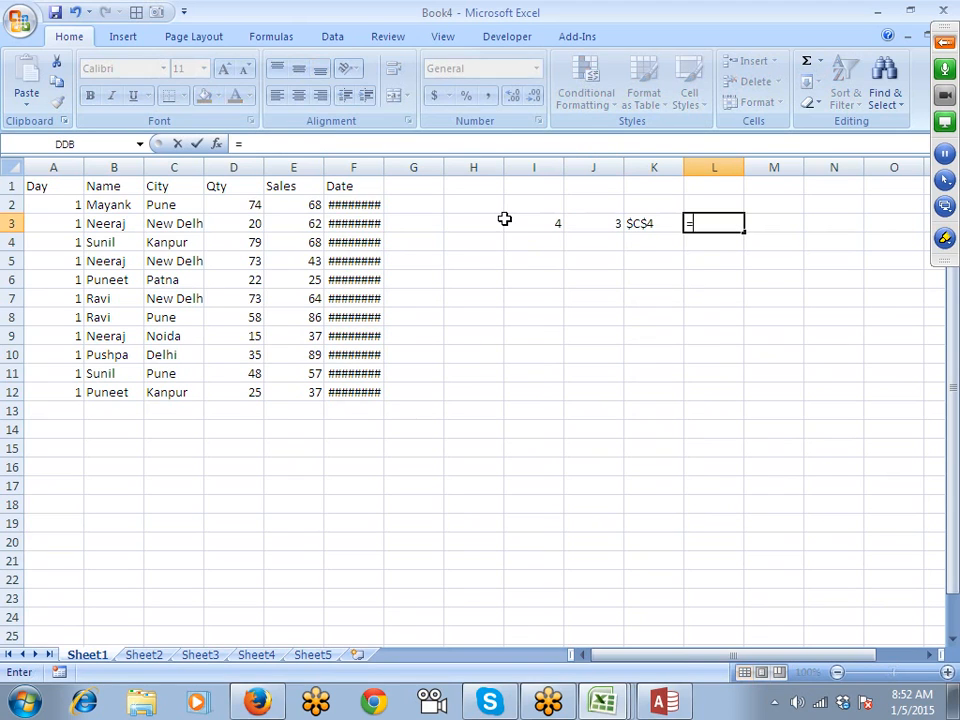
text(A)
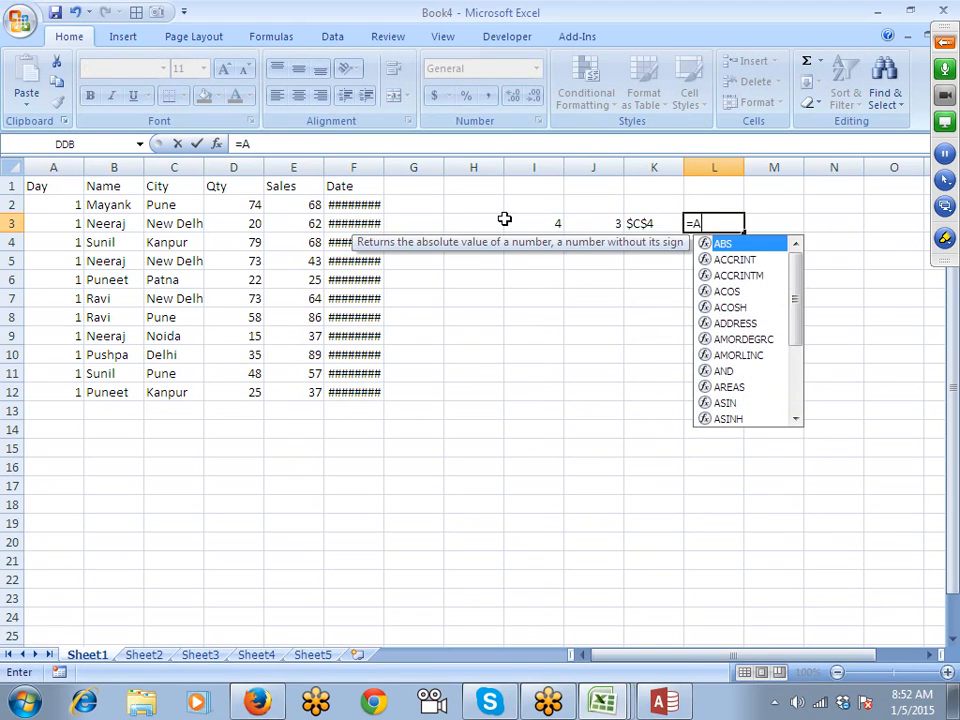
key(BackSpace)
text(IN)
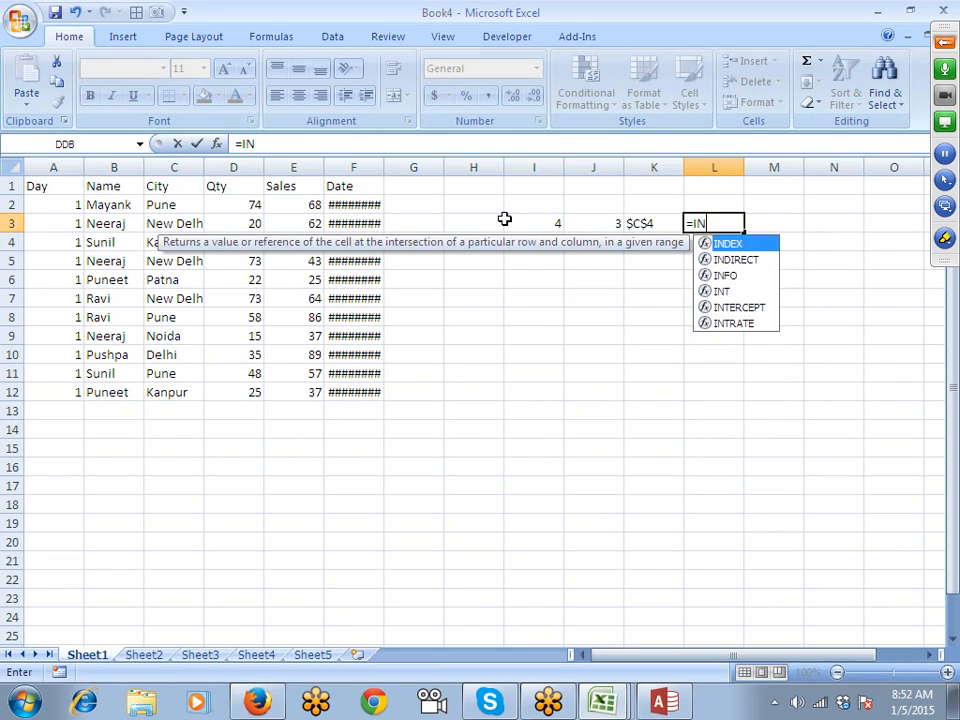
key(Down)
key(Tab)
text(K3)
key(Return)
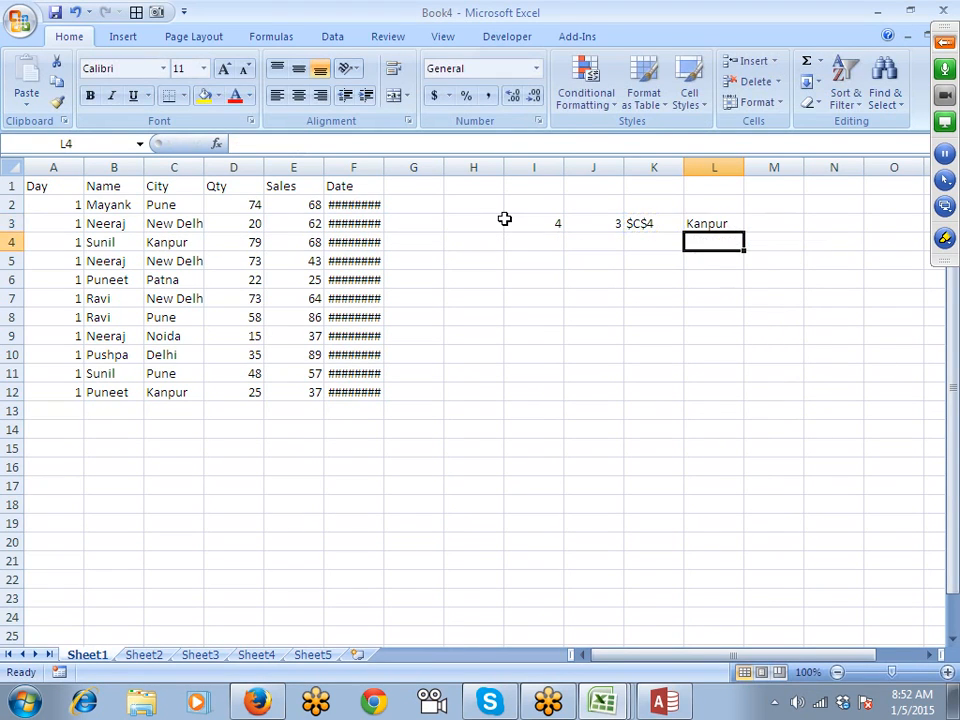
key(Up)
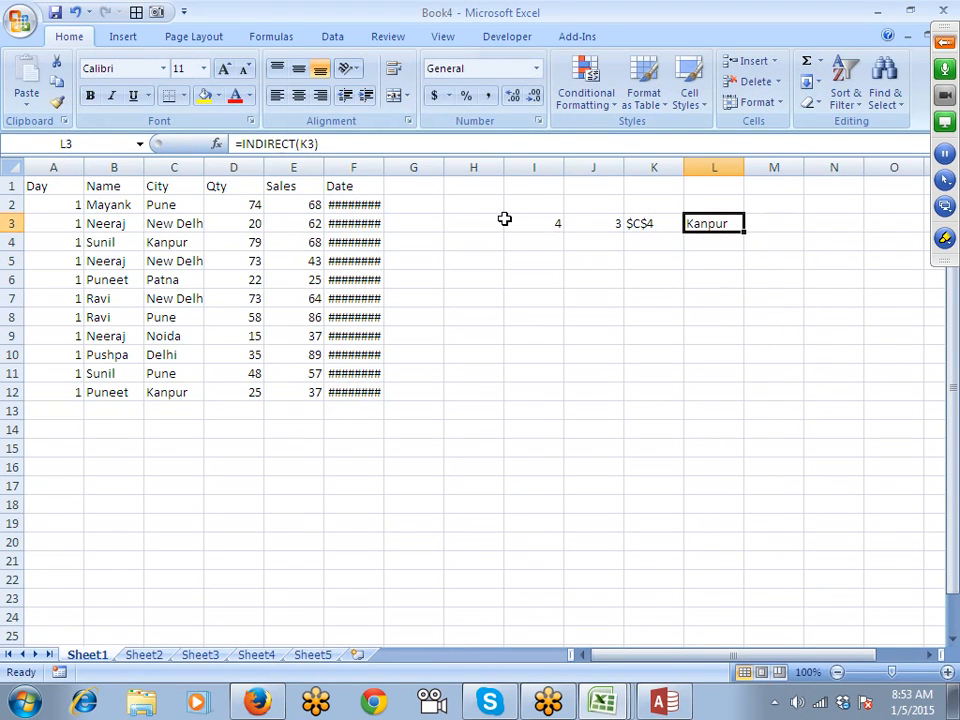
Start an INDEX formula in I5 with the whole table A1:F12 as its array.
key(Left)
key(Left)
key(Down)
key(Down)
key(Left)
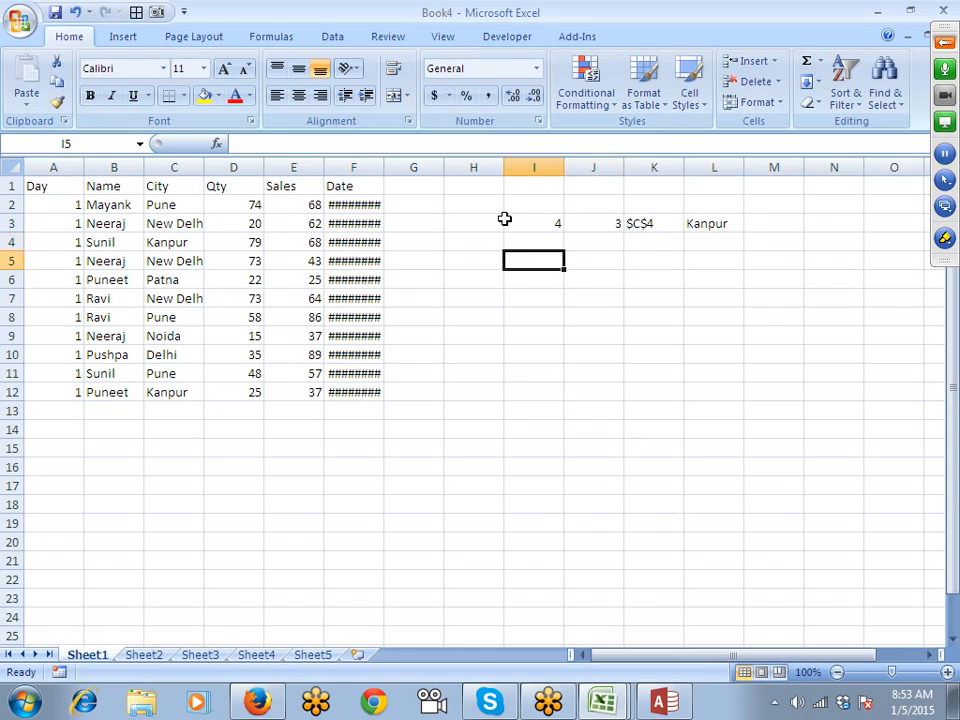
text(=IND)
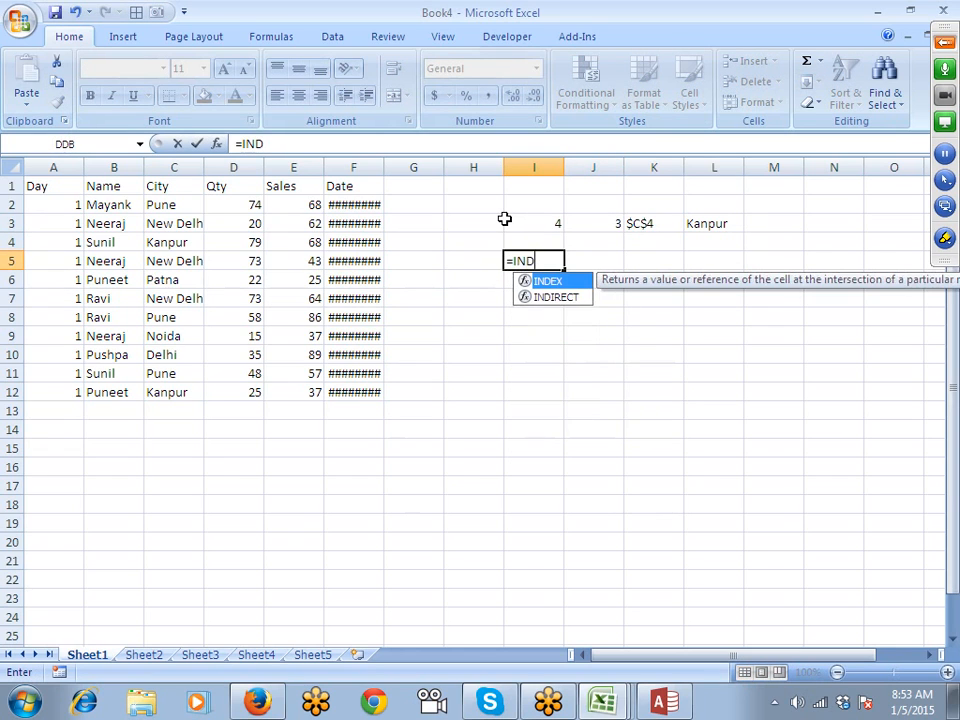
key(Tab)
key(Left)
key(Left)
key(Left)
key(Left)
key(ctrl+Up)
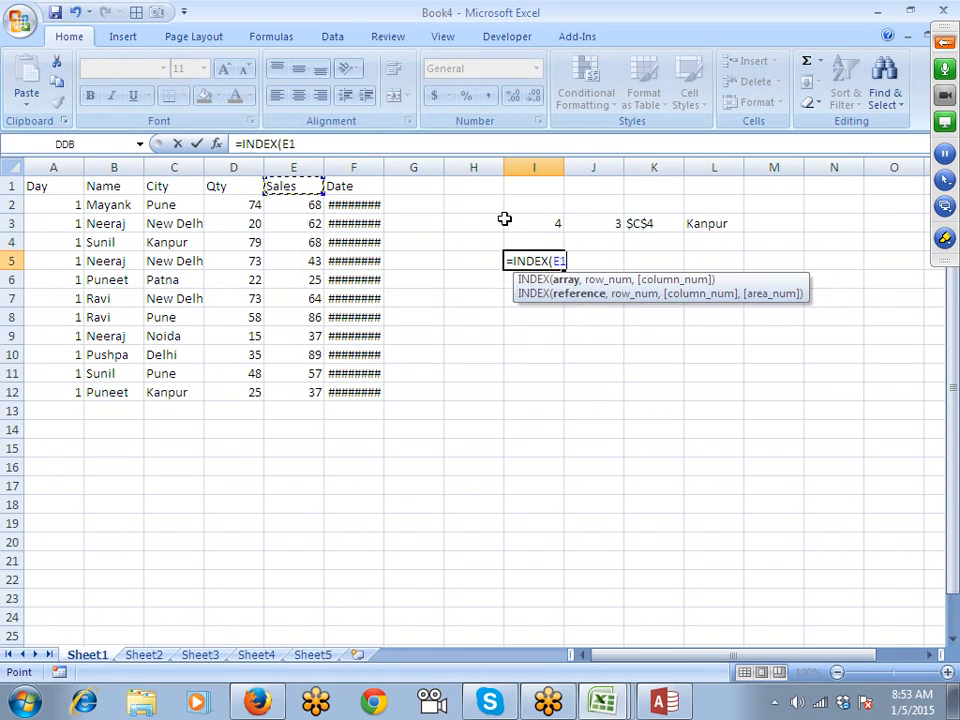
key(ctrl+Left)
key(ctrl+shift+Right)
key(ctrl+shift+Down)
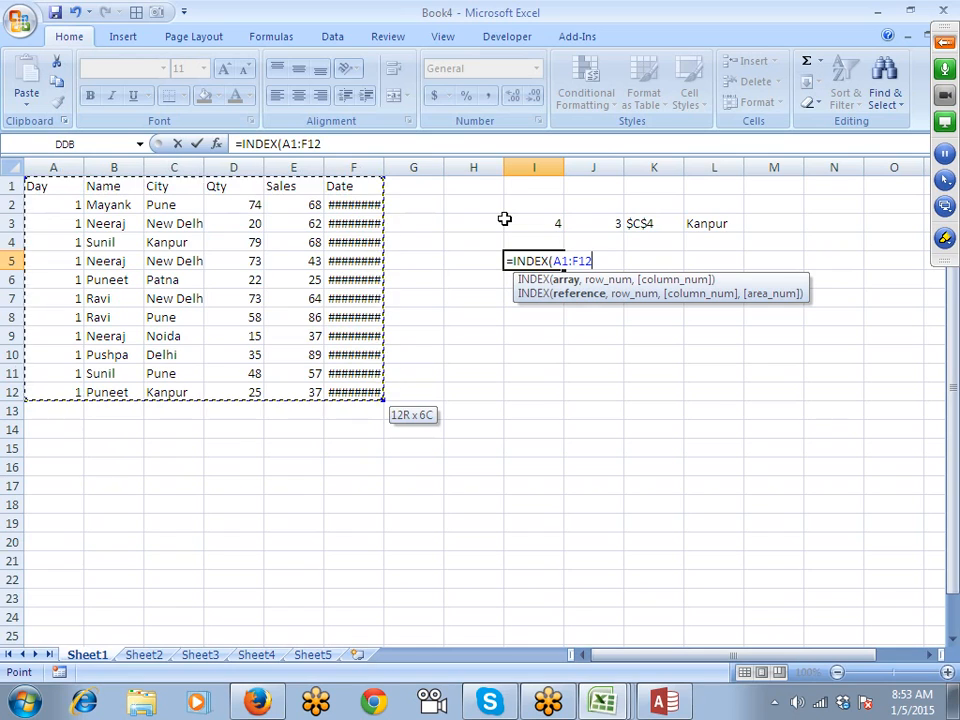
Complete the INDEX formula in I5 with I3 as the row number and J3 as the column number.
text(,)
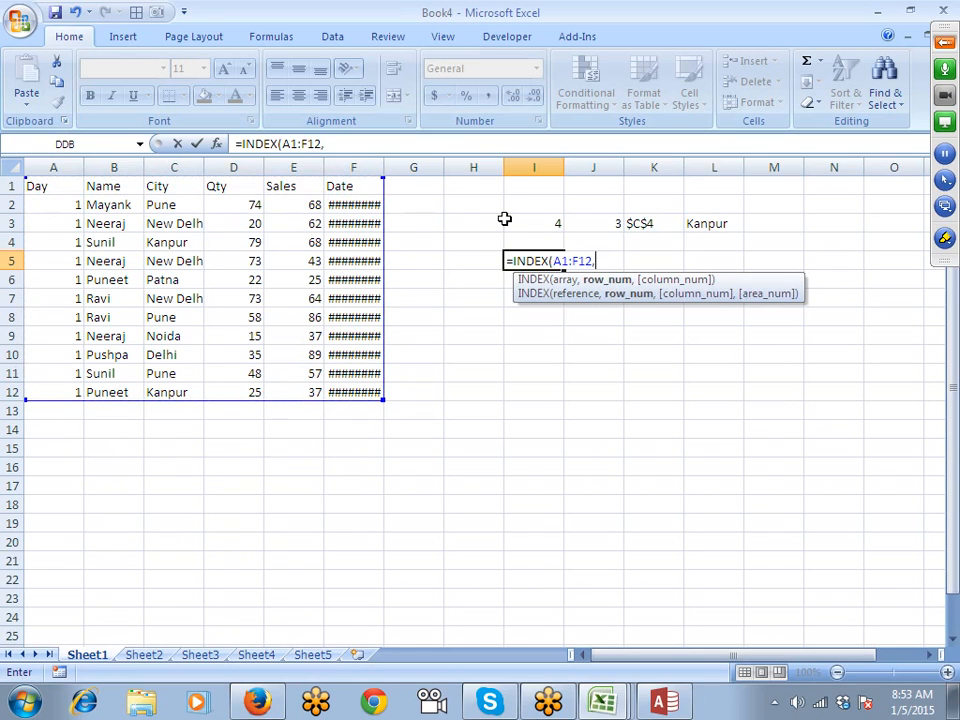
click(555, 223)
text(,)
click(598, 223)
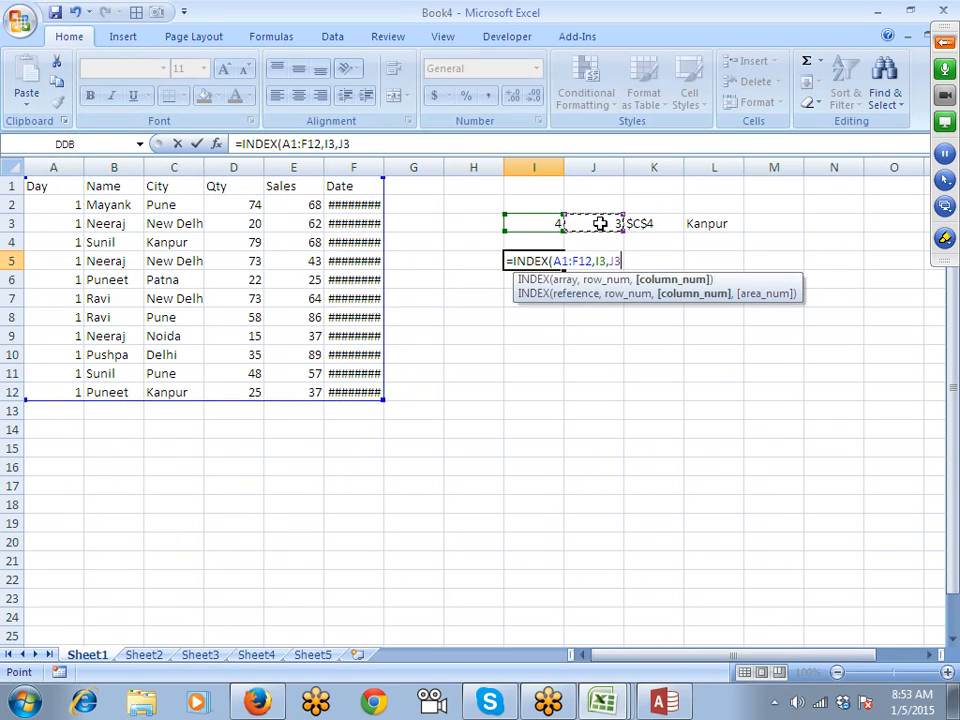
key(Return)
key(Up)
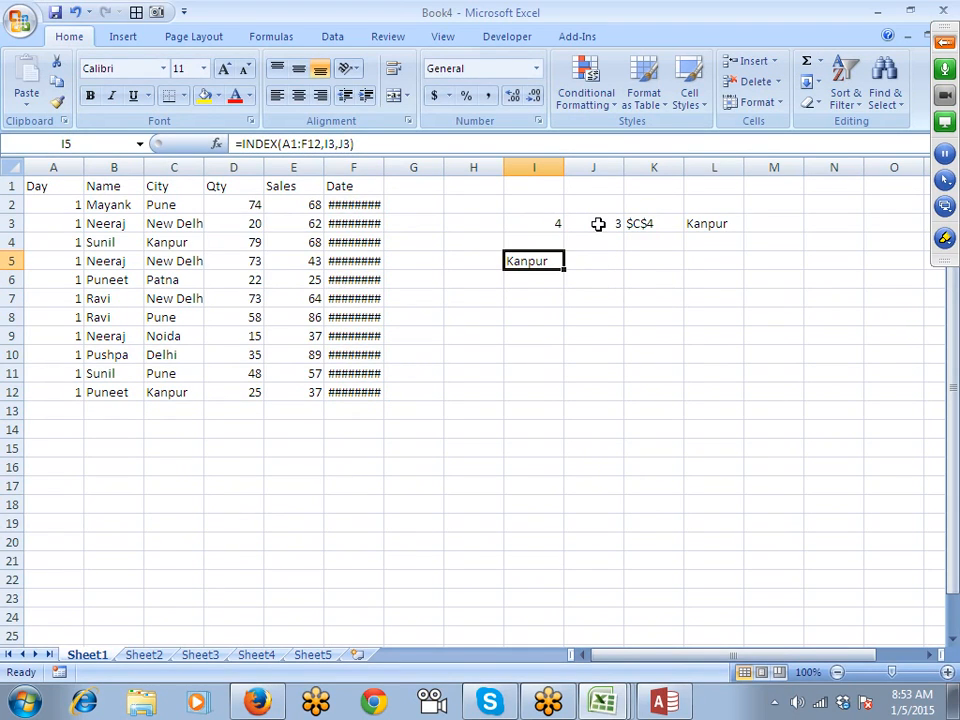
Review the array argument of the INDEX formula in I5.
key(Right)
key(Left)
click(296, 147)
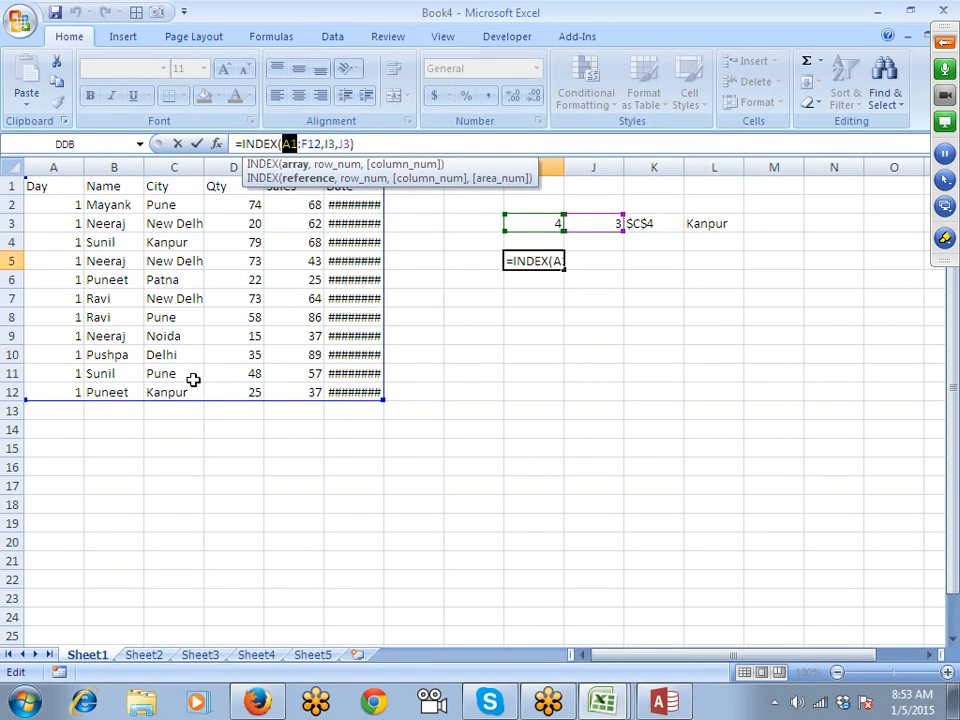
key(ctrl+Return)
Enter the formula =OFFSET(A1,I3,J3) in J5 to return a table value relative to A1.
click(591, 261)
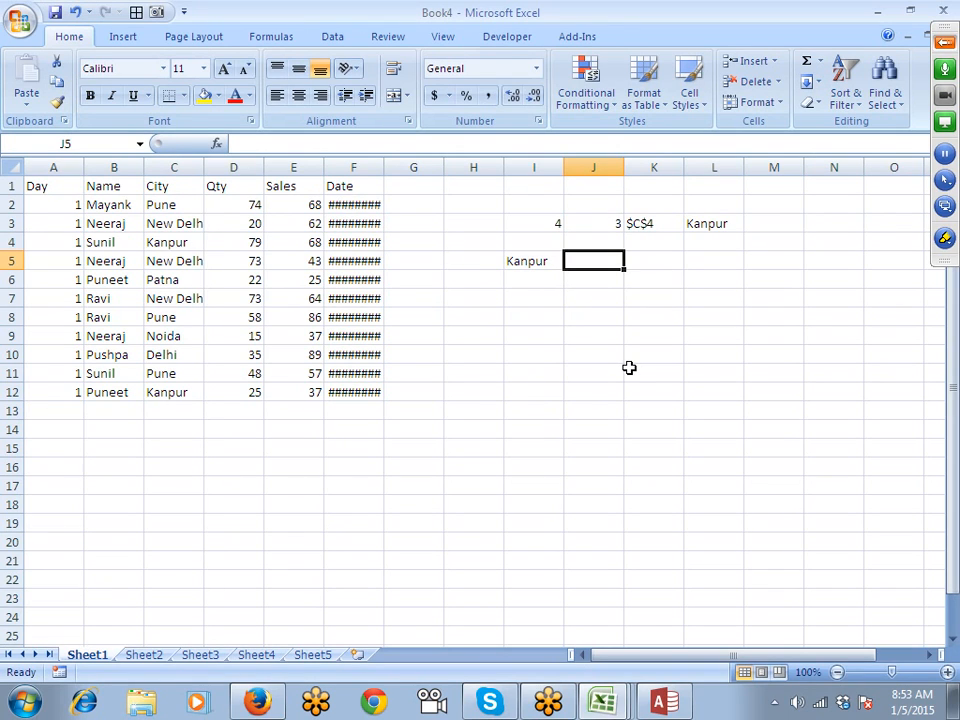
text(=M)
key(BackSpace)
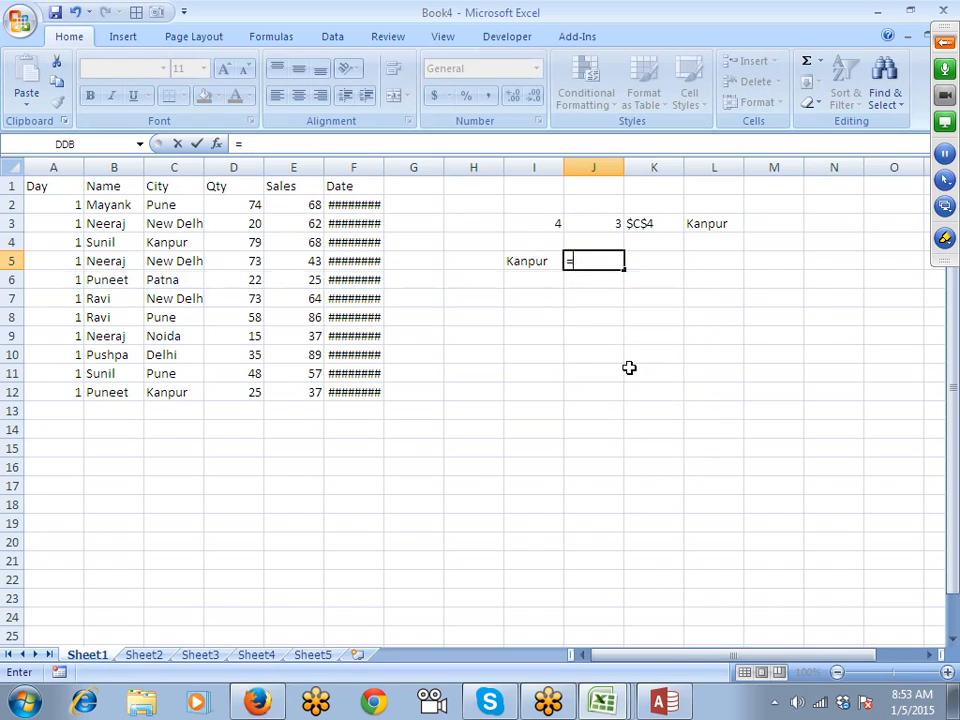
text(O)
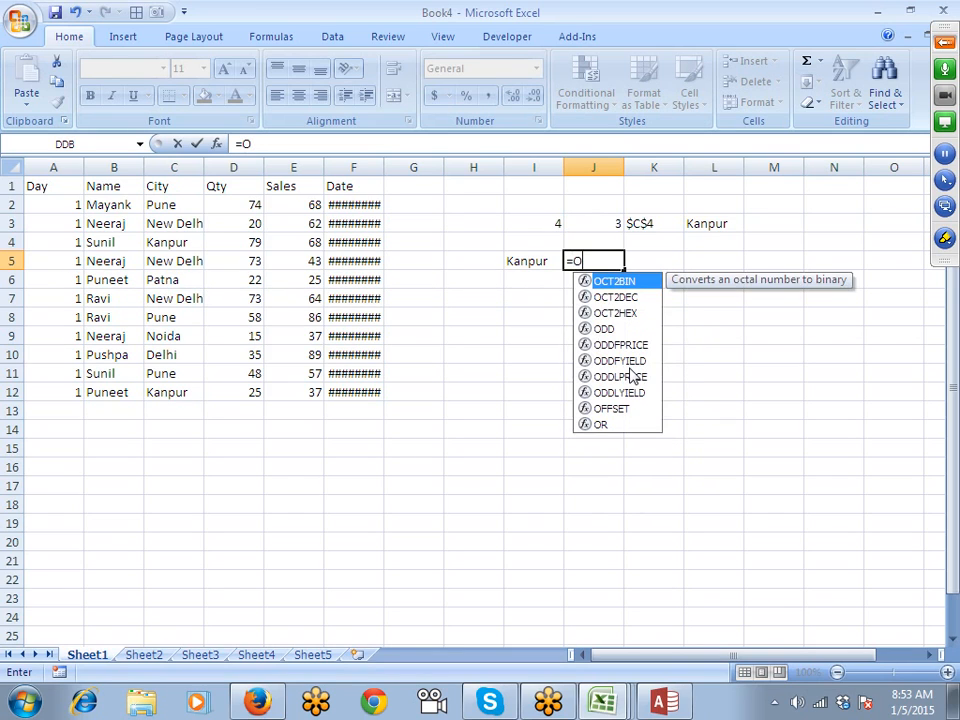
text(F)
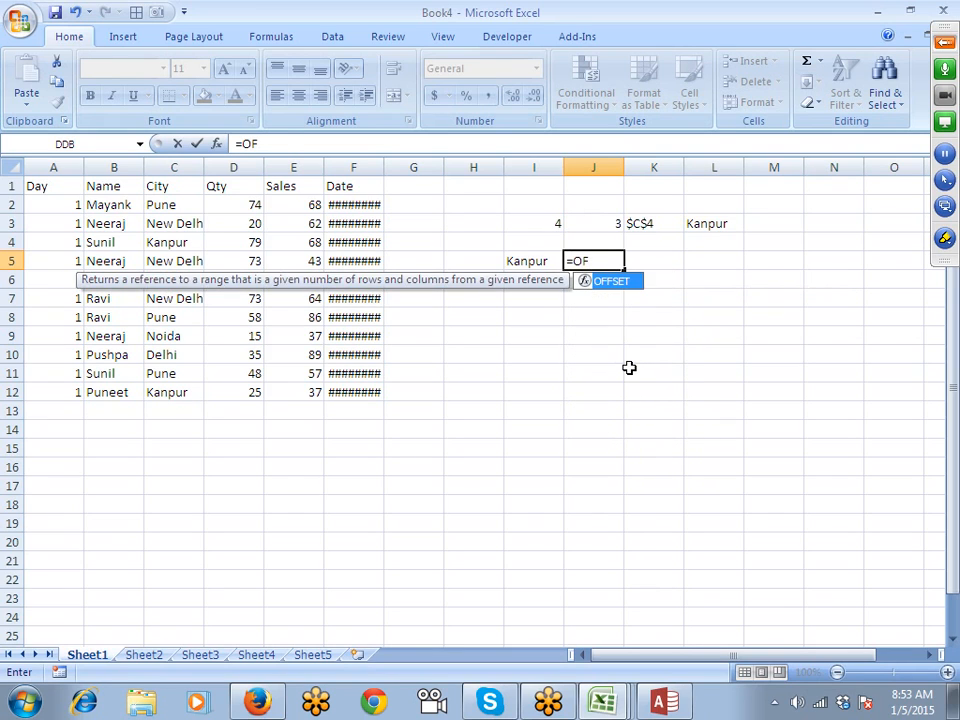
key(Tab)
click(34, 187)
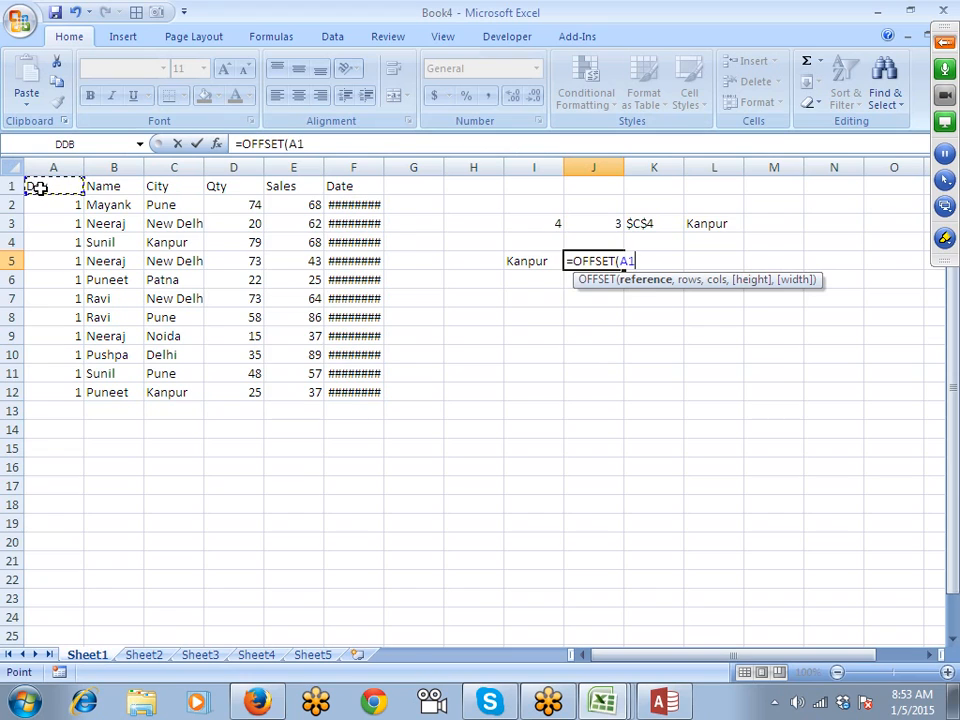
text(,)
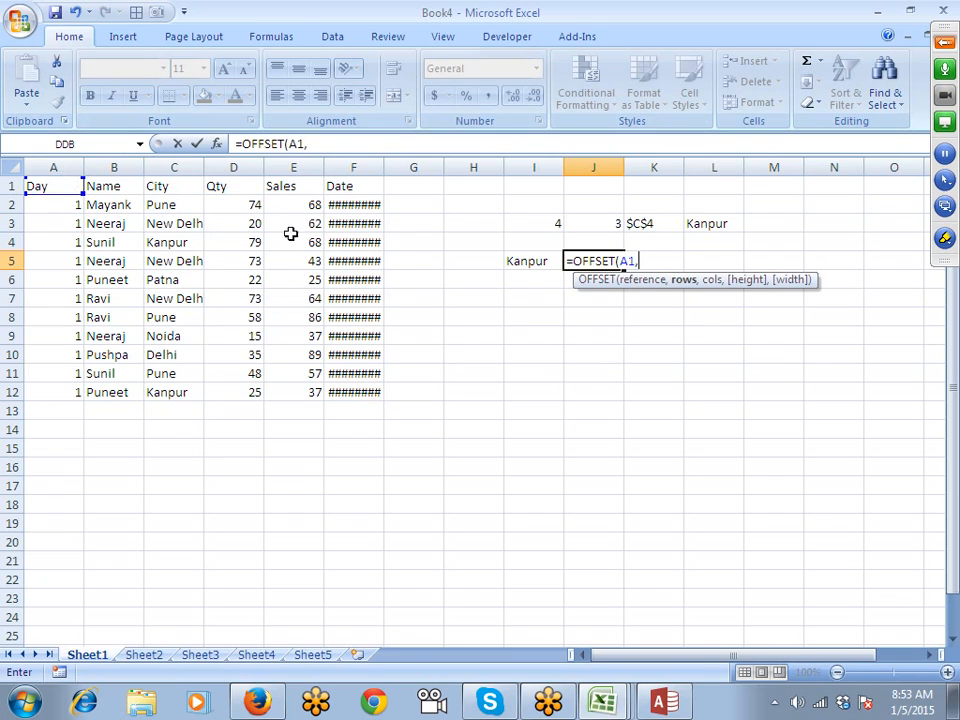
click(515, 222)
text(,)
click(588, 222)
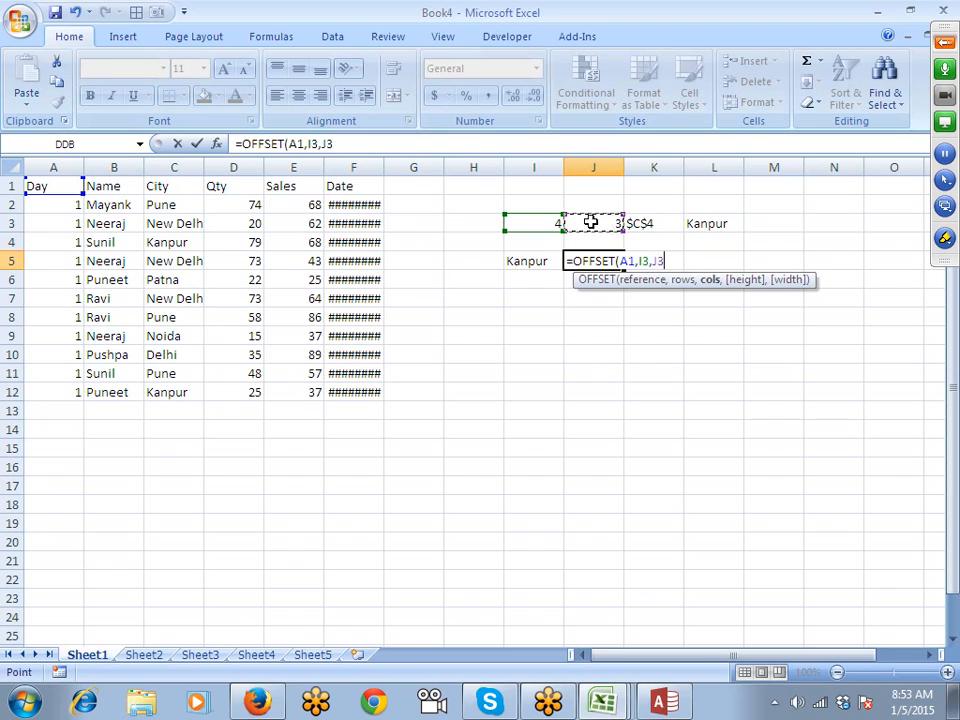
key(Return)
key(Up)
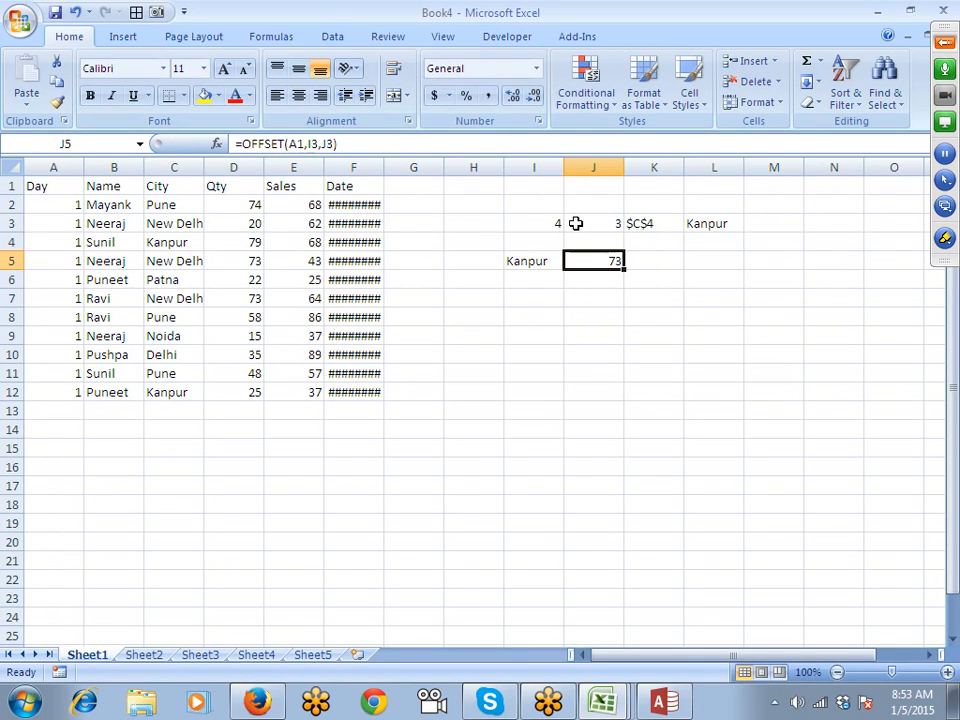
Compare the INDEX formula in I5 with how OFFSET counts rows down from A1 in the table.
key(Left)
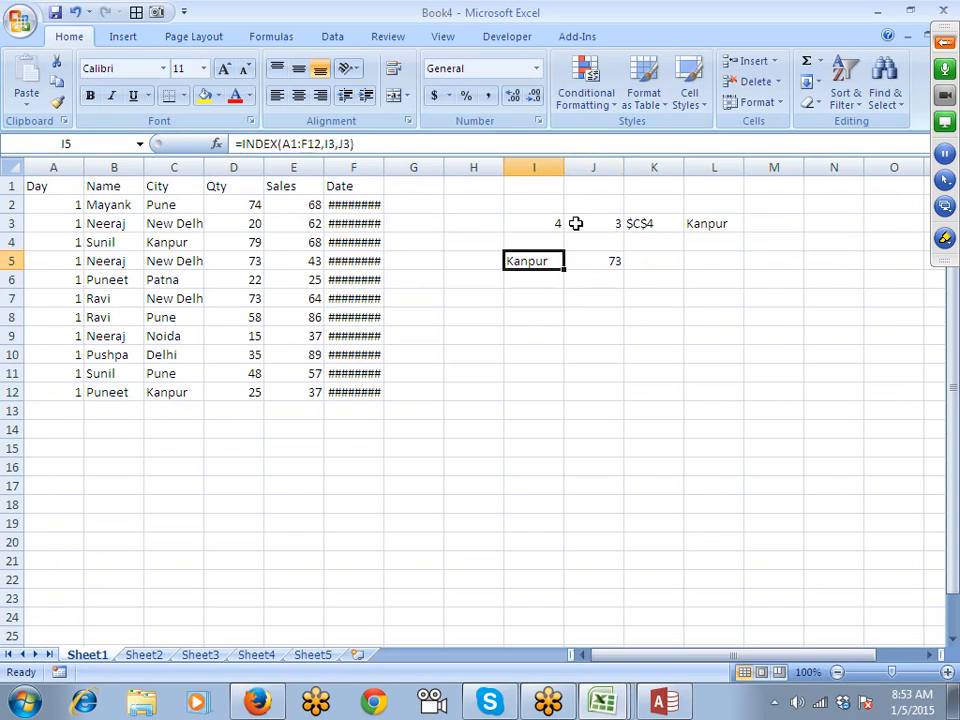
click(35, 183)
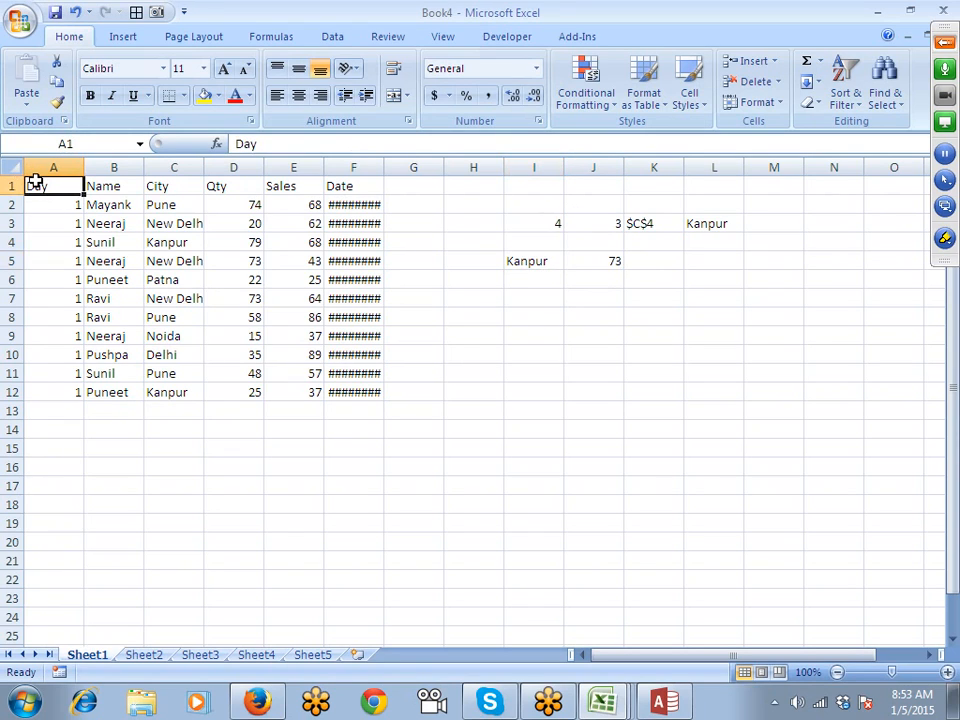
key(Down)
click(100, 316)
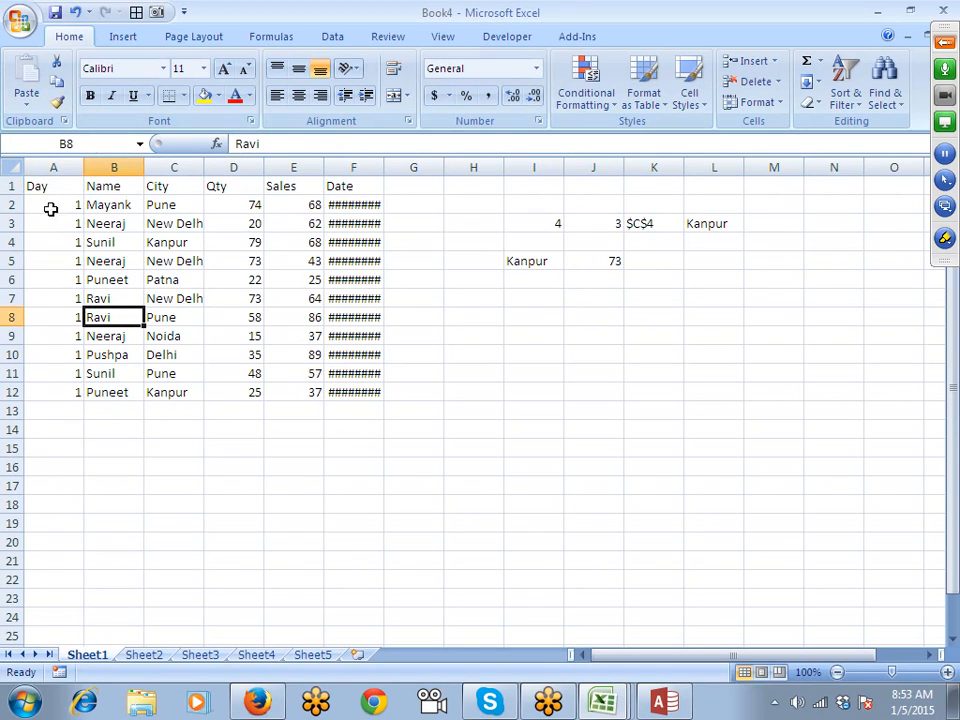
click(52, 186)
key(Down)
key(Down)
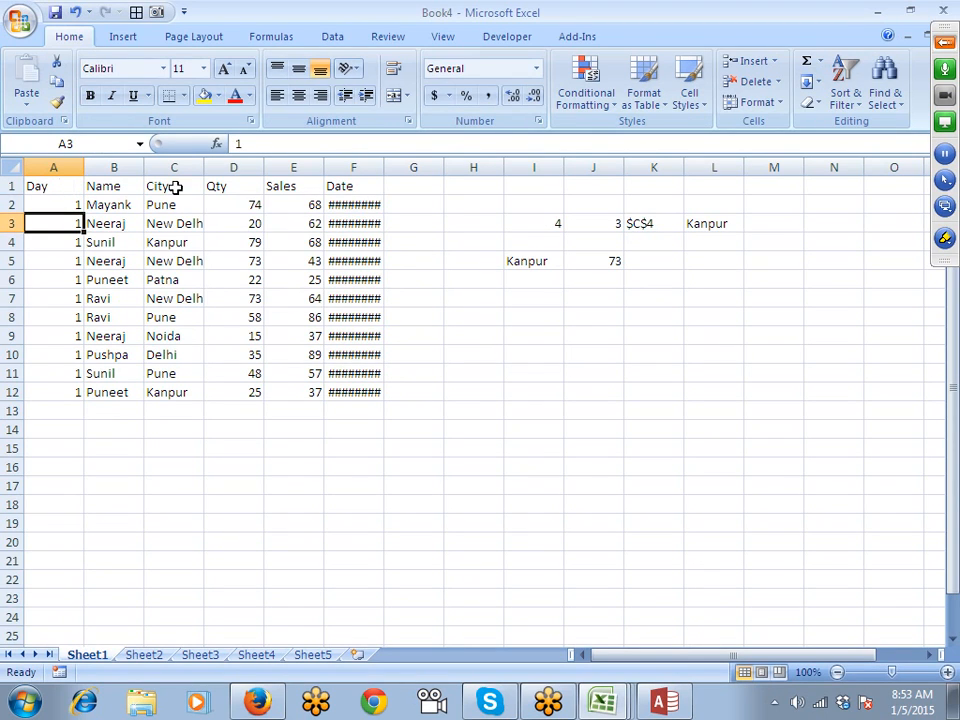
Subtract 1 from both offsets in J5 so the formula reads =OFFSET(A1,I3-1,J3-1).
click(613, 261)
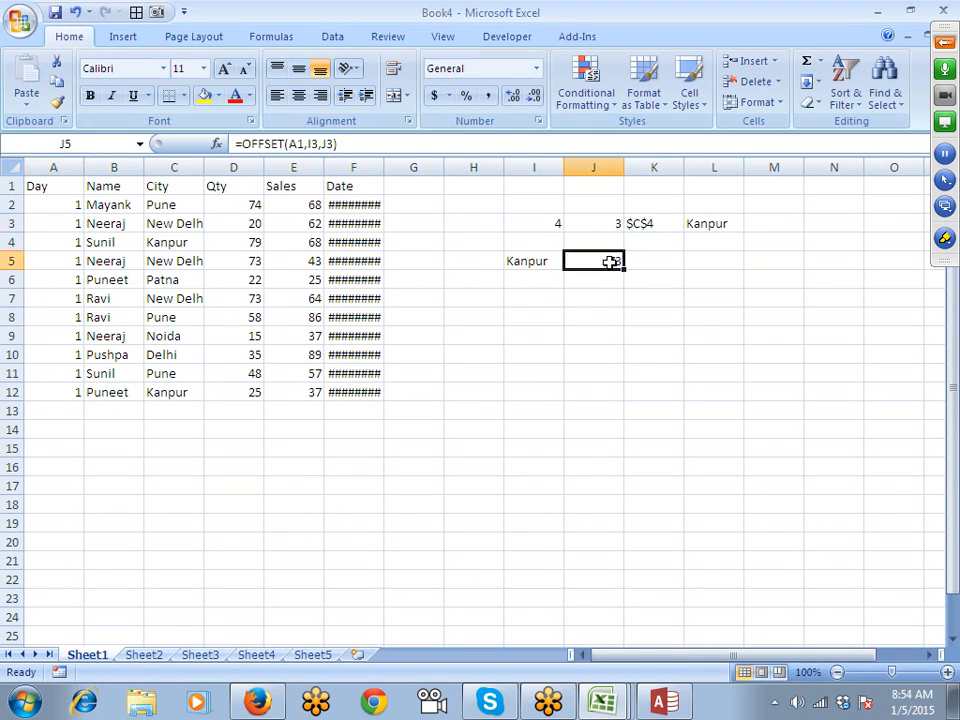
click(306, 144)
text(-1)
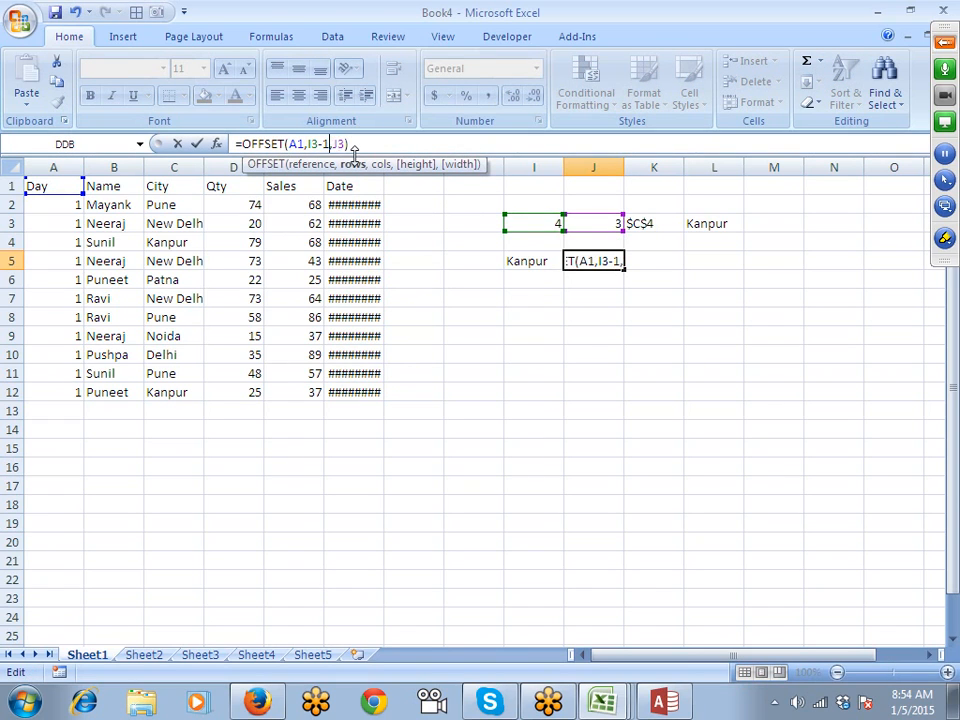
key(Right)
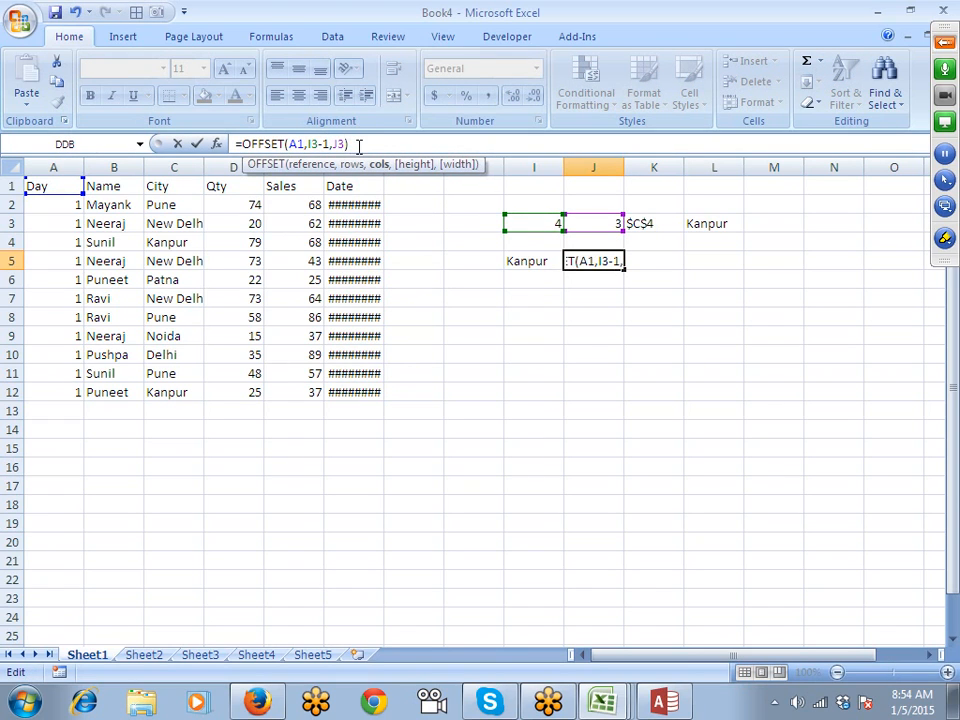
text(-1)
key(Return)
key(Up)
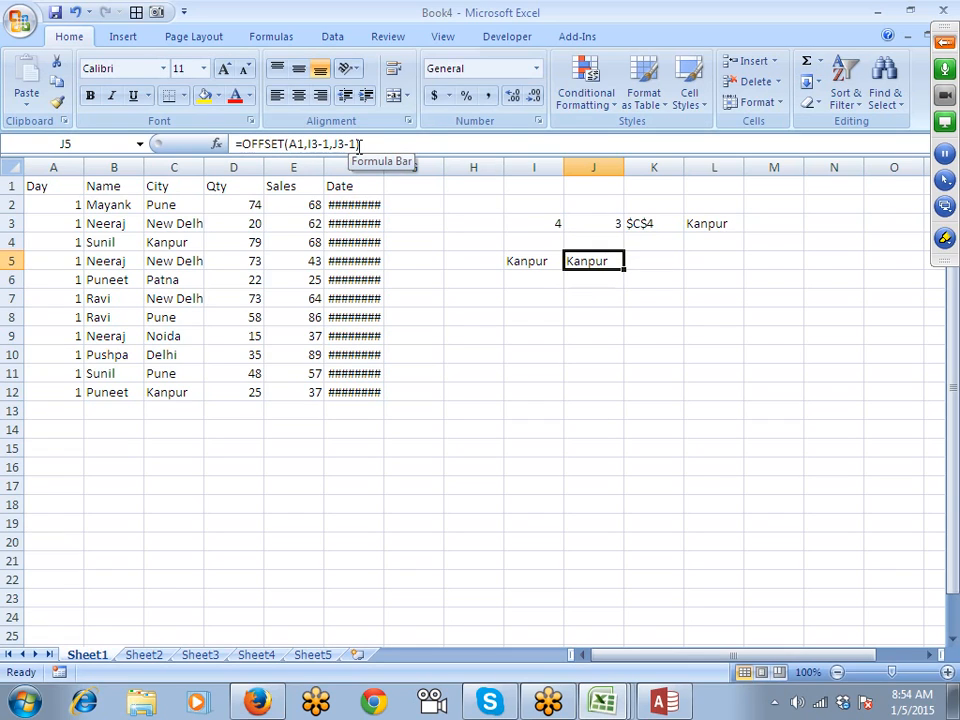
Compare the ADDRESS and INDIRECT formulas in K3:L3 with the INDEX and OFFSET formulas in I5:J5.
click(692, 224)
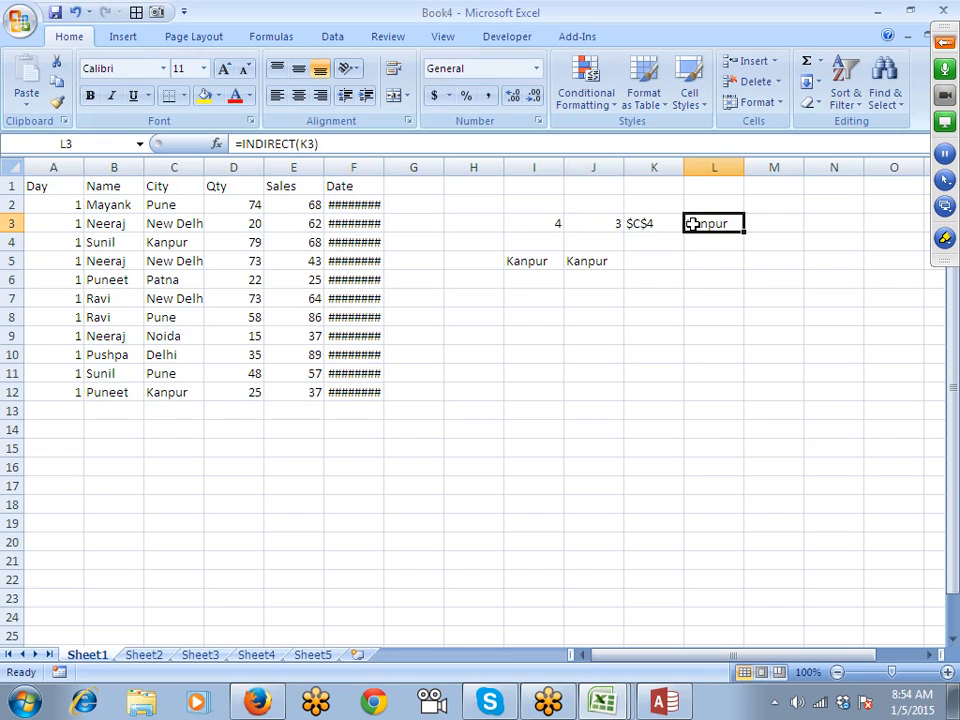
drag(647, 227, 700, 240)
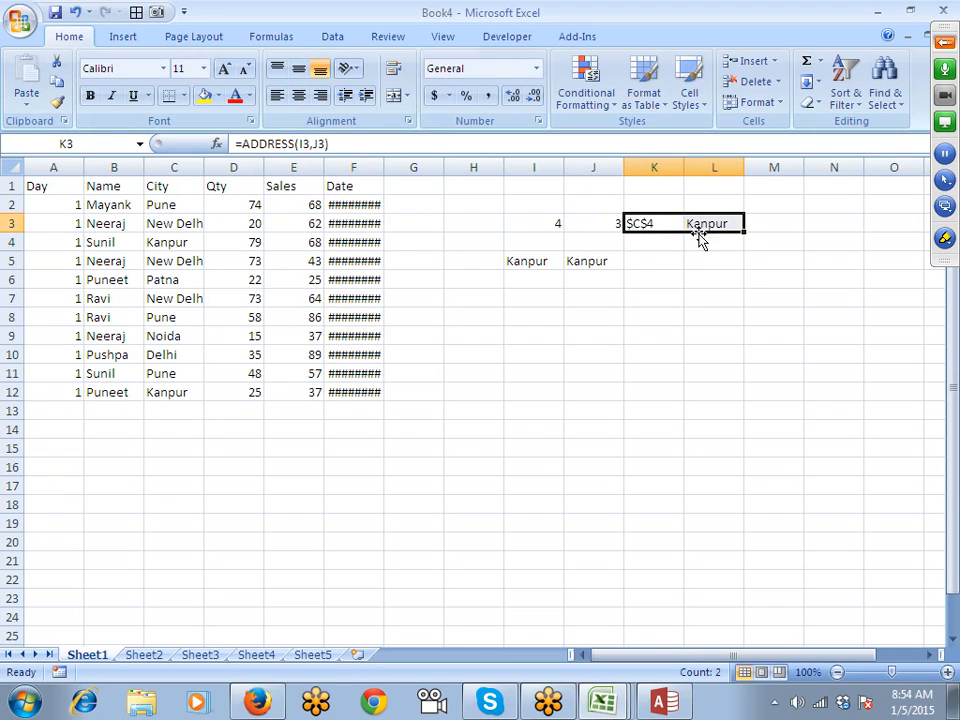
click(604, 261)
drag(604, 261, 521, 261)
click(677, 220)
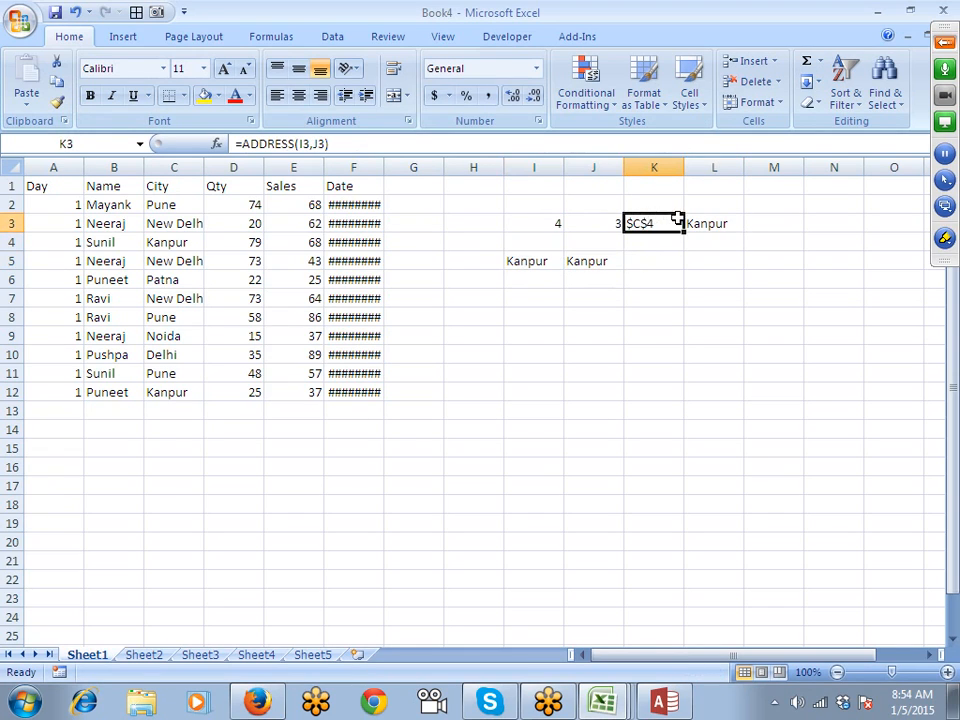
drag(677, 220, 692, 216)
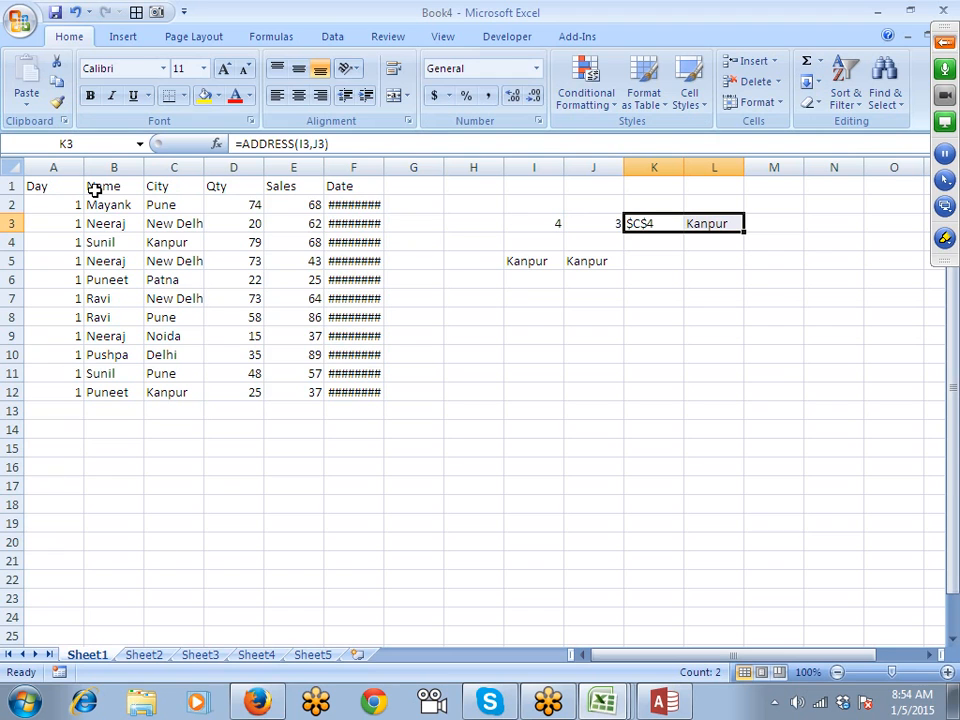
Minimize the Excel and Gmail windows to show the desktop, then expand and collapse the GoToMeeting control panel.
click(876, 11)
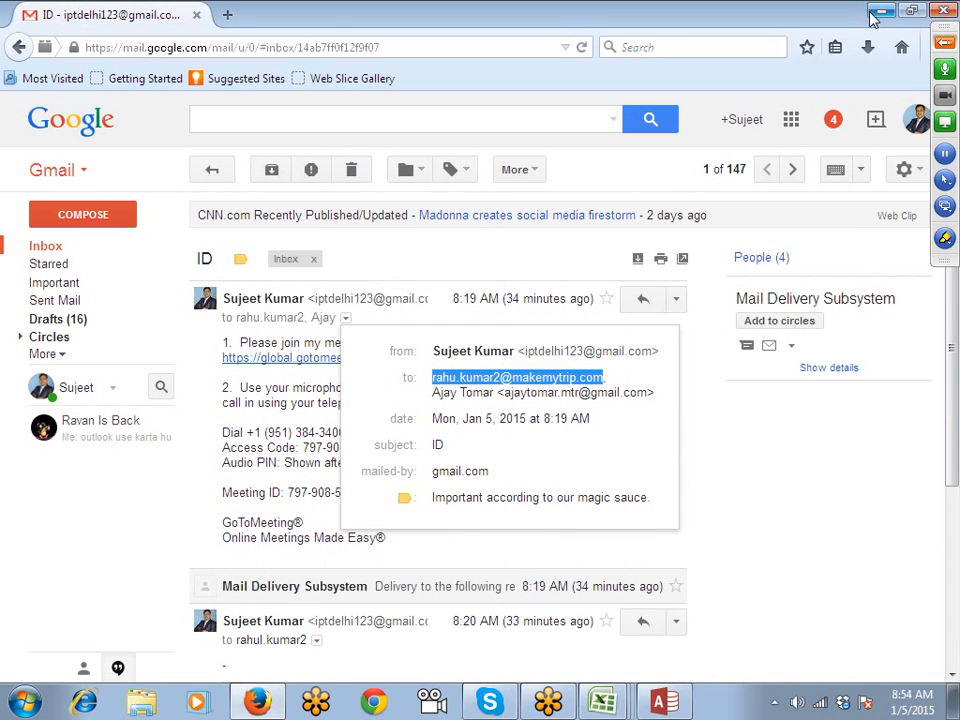
click(876, 14)
click(944, 42)
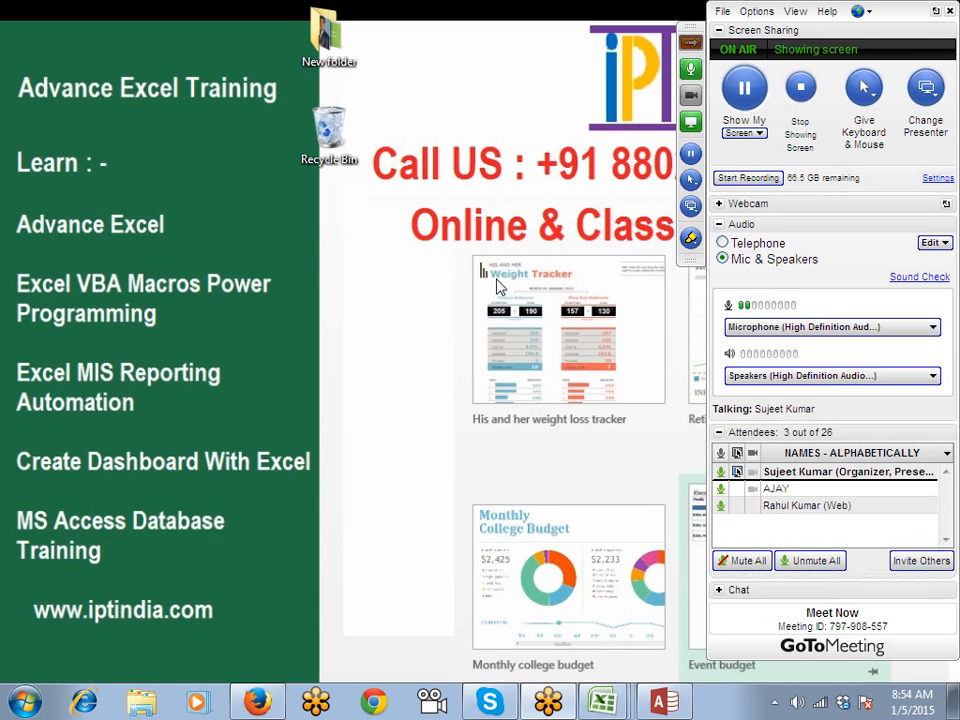
click(690, 43)
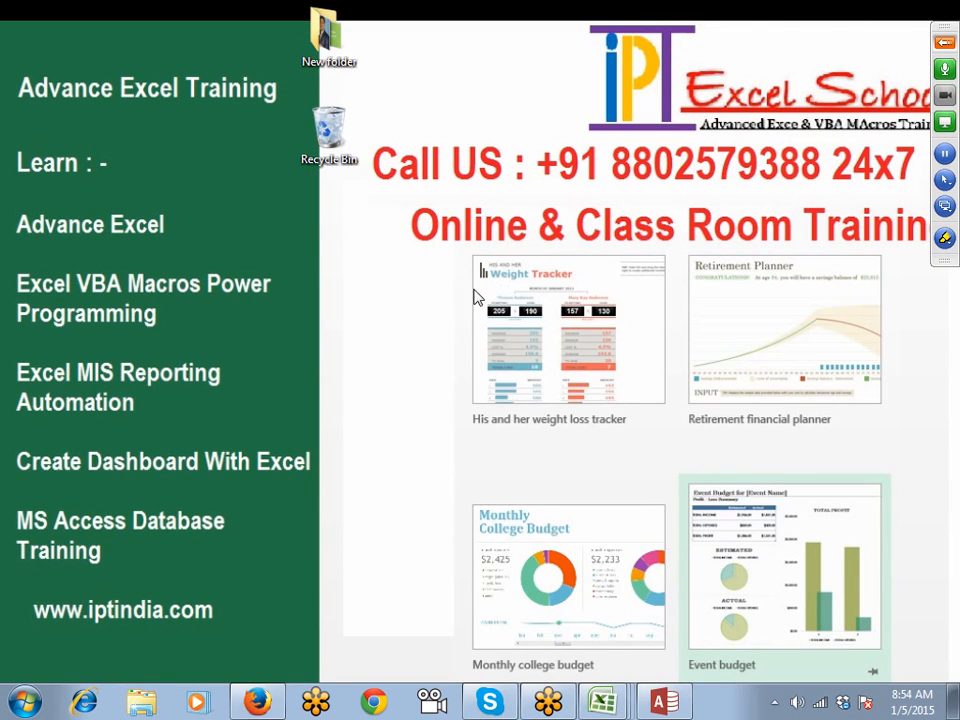